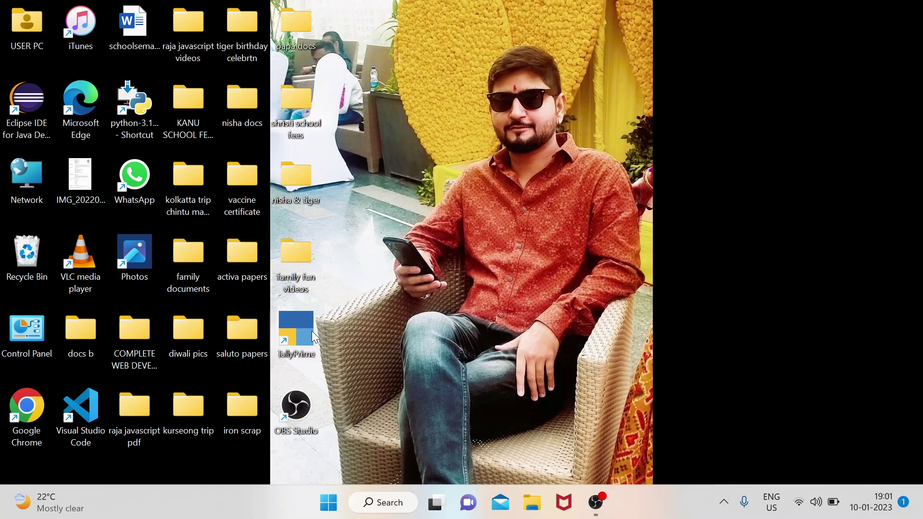
Launch Chrome and go to tallysolutions.com/download/ by entering 'tally' in the address bar.
double_click(27, 417)
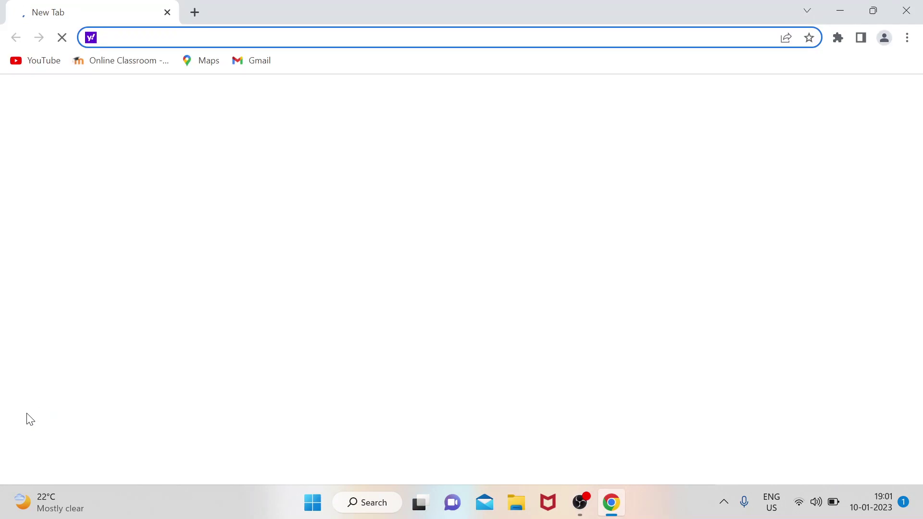
type("tally")
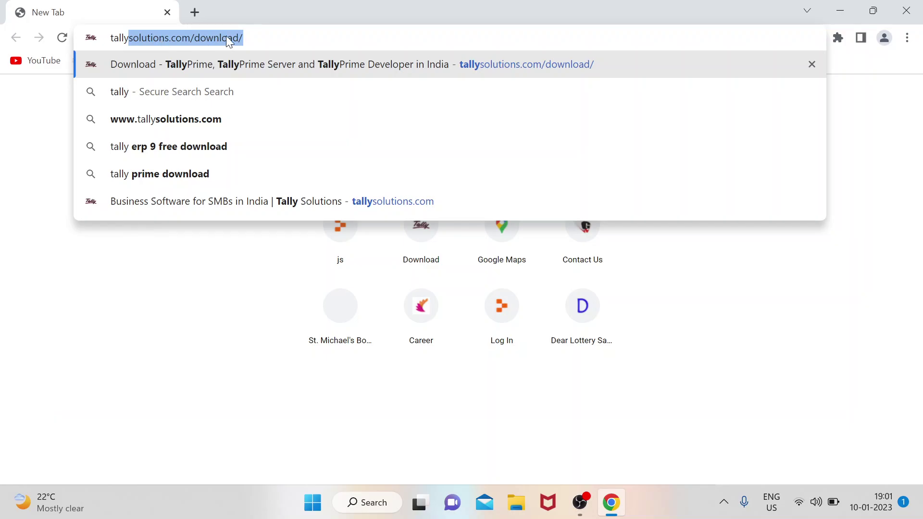
key("Return")
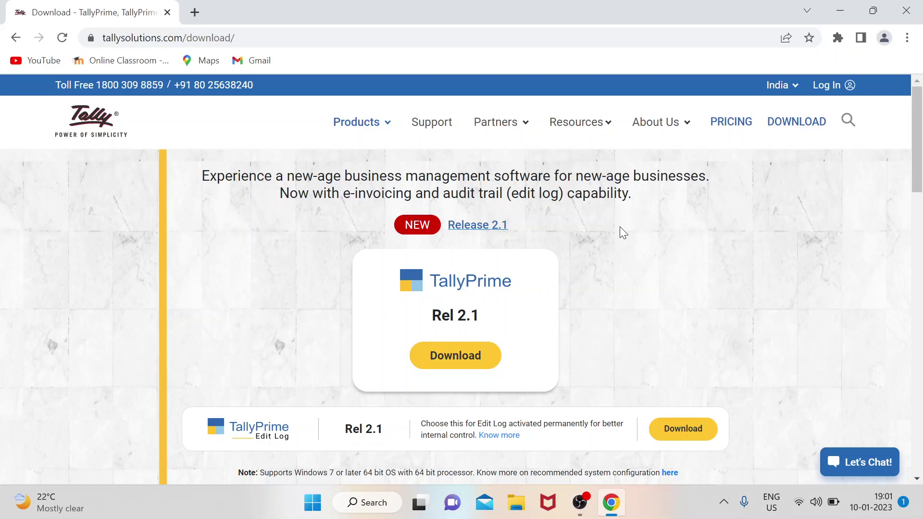
Minimize Chrome to reveal the desktop.
left_click(842, 10)
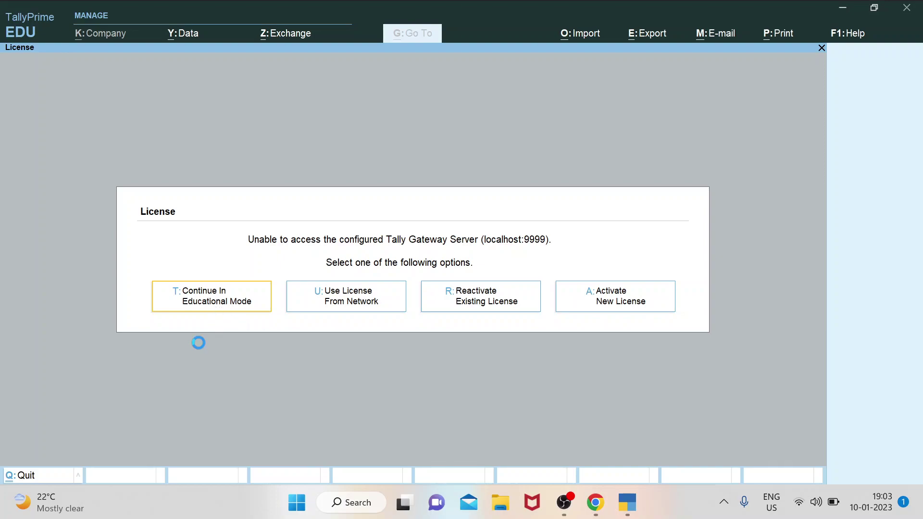
Continue in Educational Mode and select Create Company from the company options.
key("t")
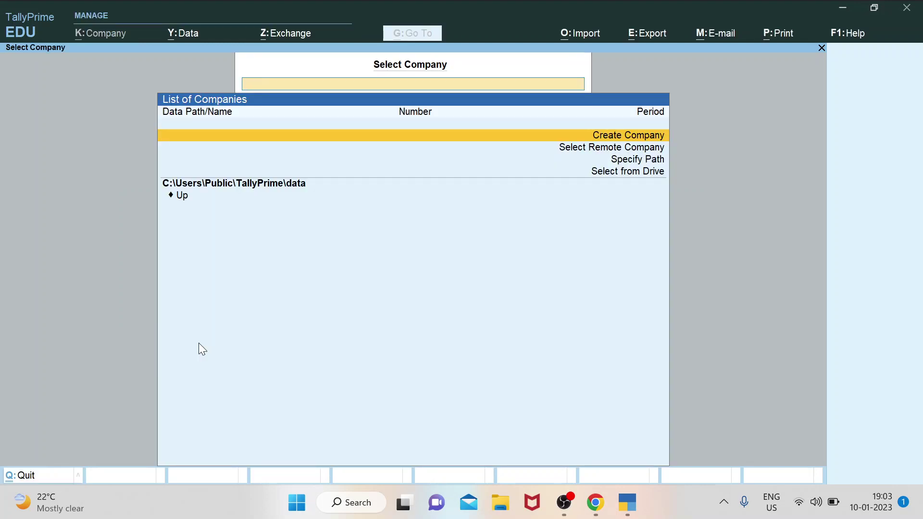
key("Down")
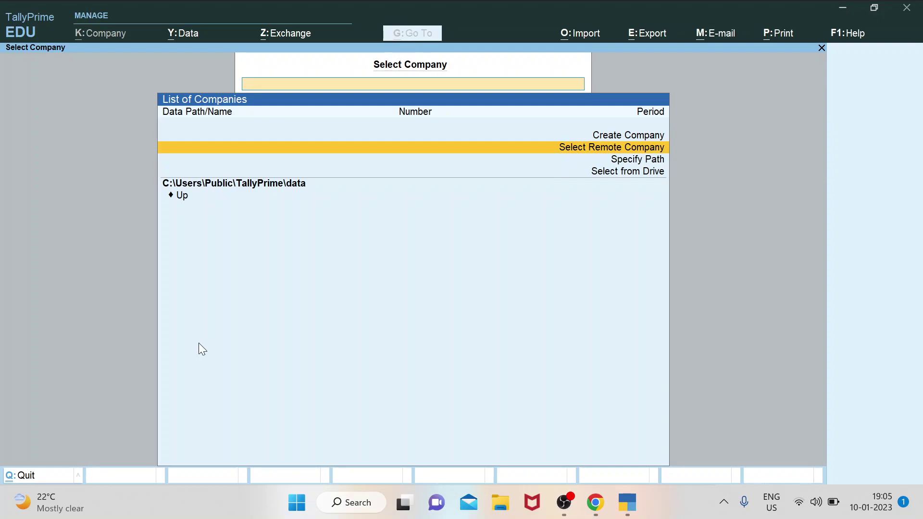
key("Up")
key("Down")
key("Down")
key("Down")
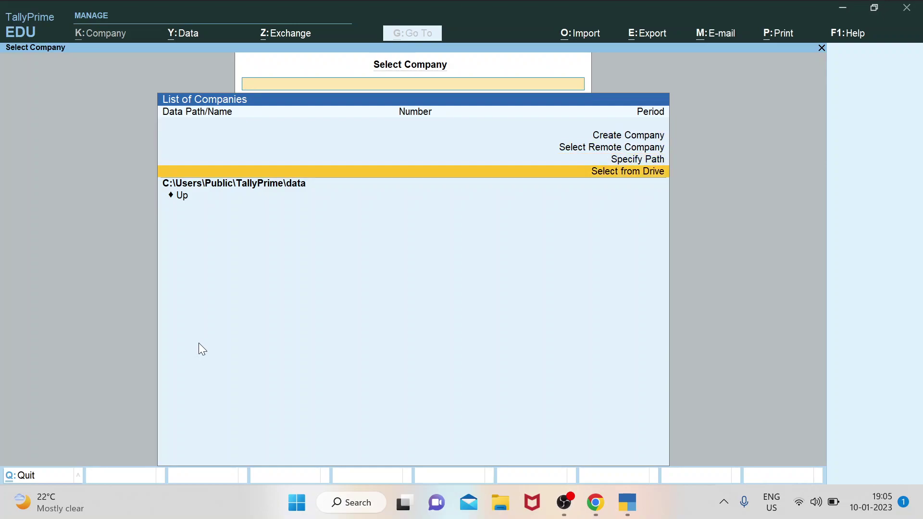
key("Up")
key("Up")
key("Up")
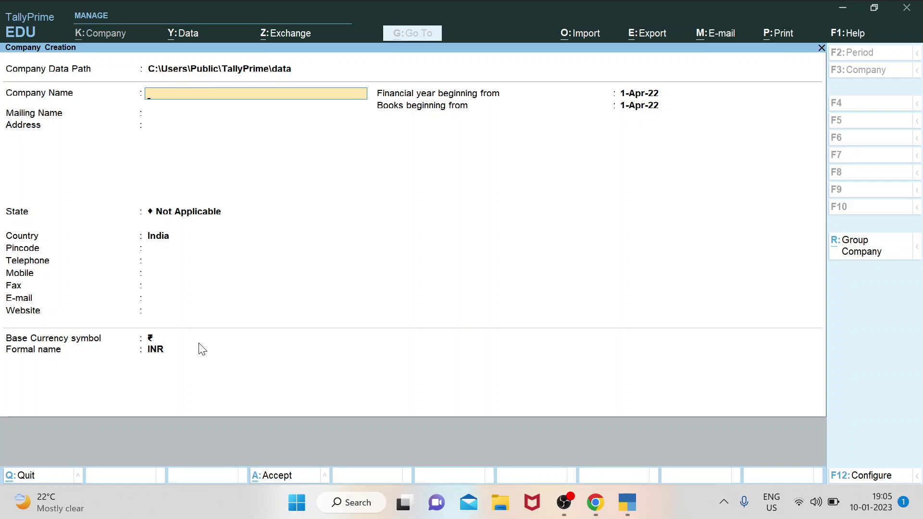
Enter TIGER TRADERS in capitals as the company name, keeping it as the mailing name.
key("Caps_Lock")
type("TIGER TRADERS")
key("Return")
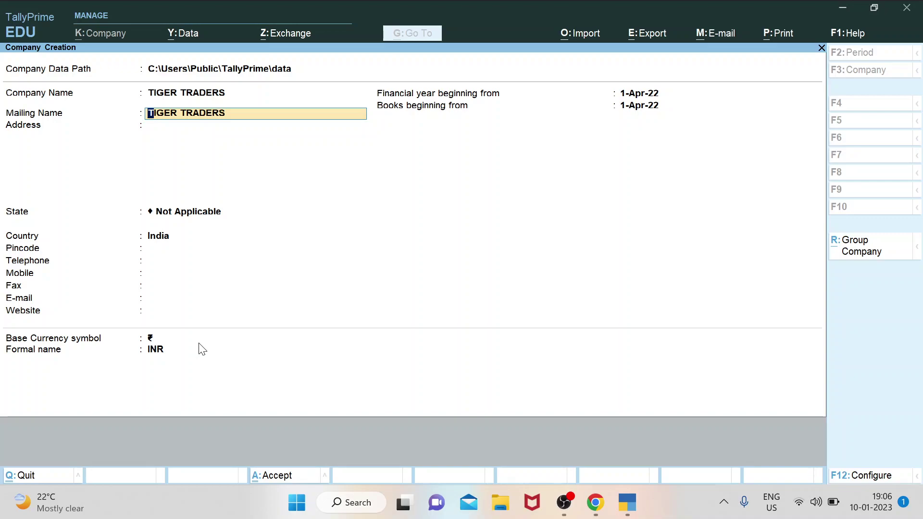
key("Up")
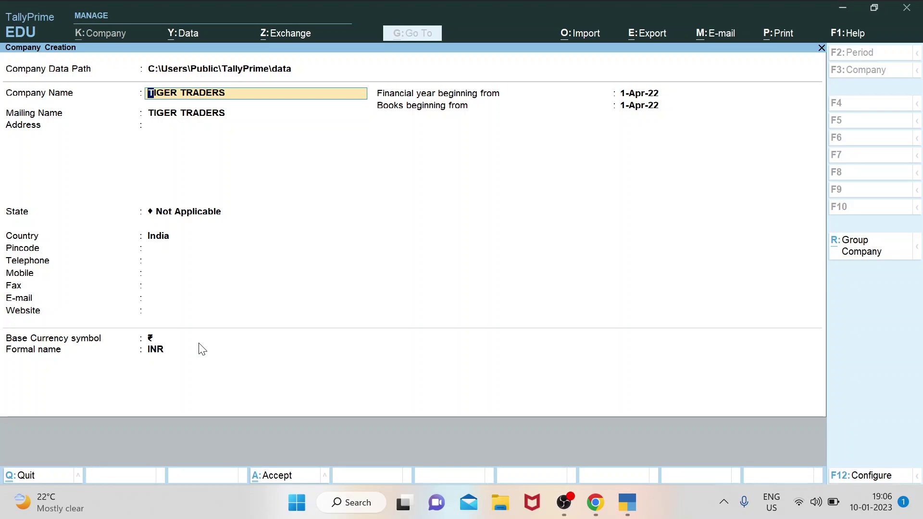
key("Return")
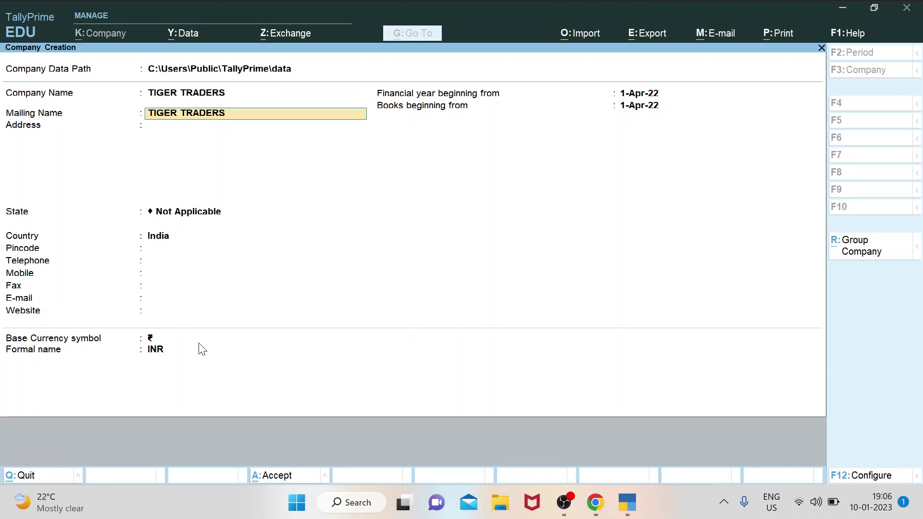
key("Return")
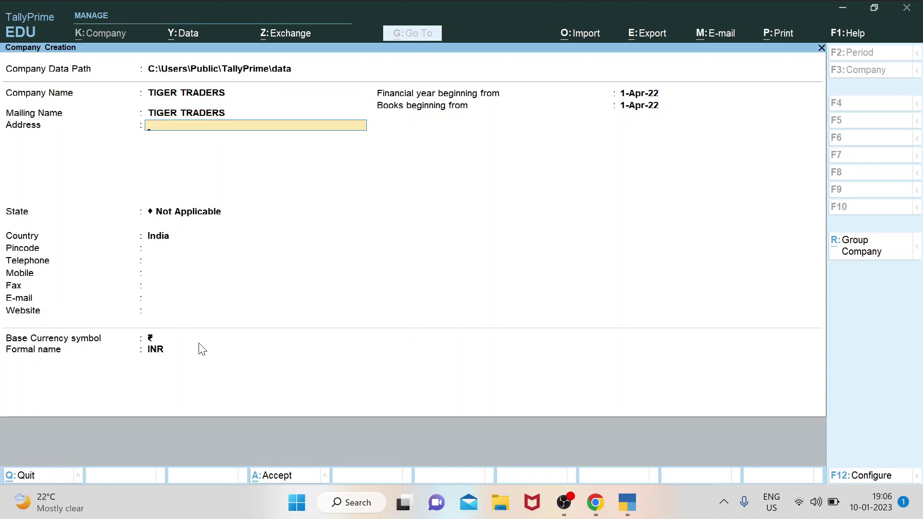
Enter the two-line company address in Siliguri, correcting typos along the way.
type("OPP.CUTY")
key("BackSpace")
type("ITY CENTRE,S")
key("BackSpace")
key("Return")
type("SILIGURI")
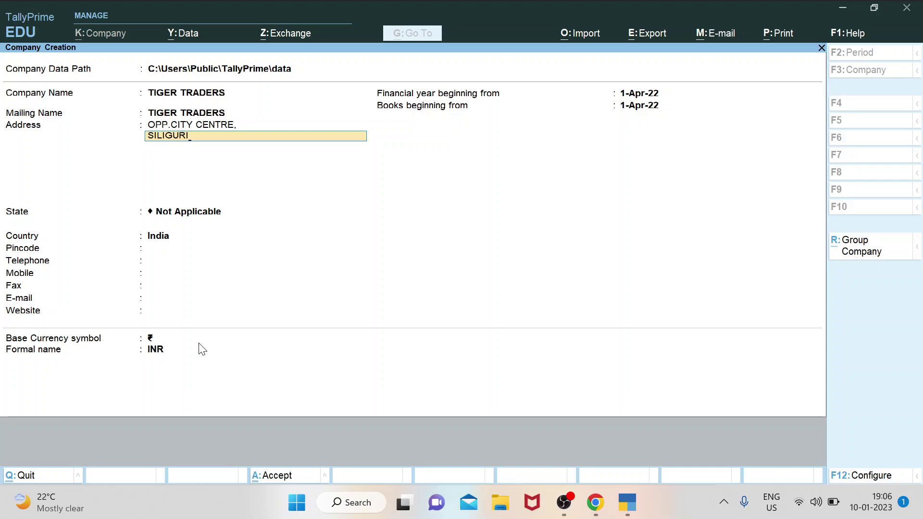
type(".")
key("Return")
key("Return")
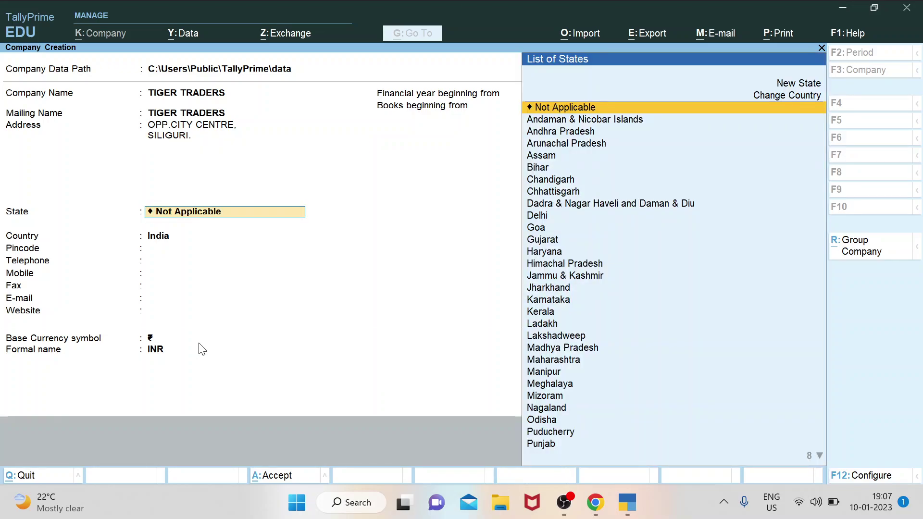
Choose West Bengal as the state and fill in the pincode and mobile number.
type("W")
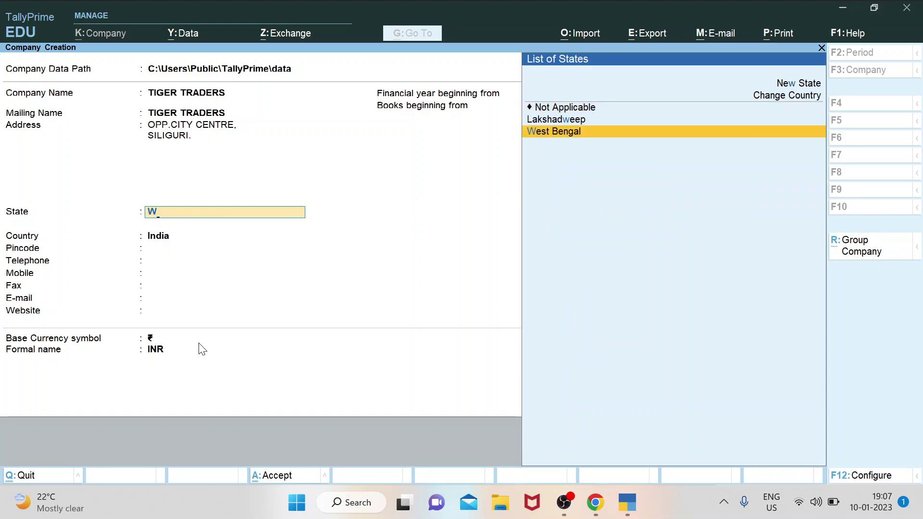
key("Return")
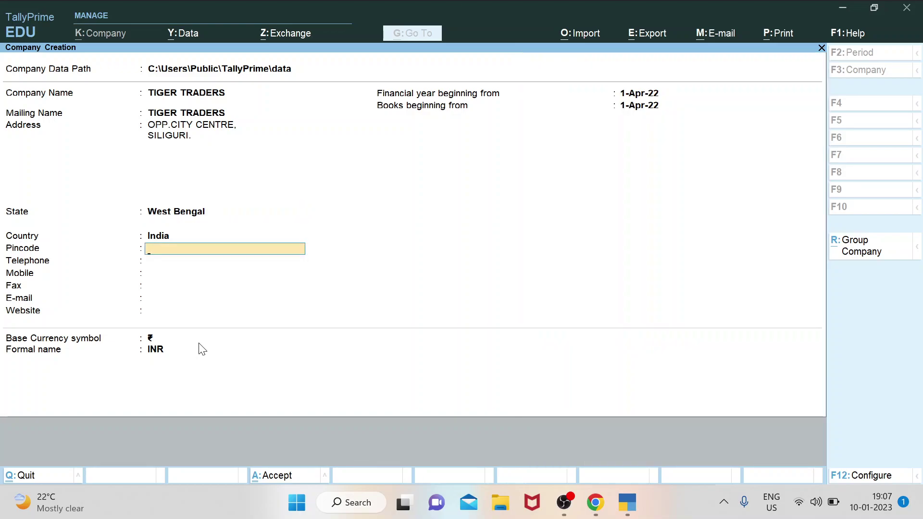
type("734003")
key("Return")
key("Return")
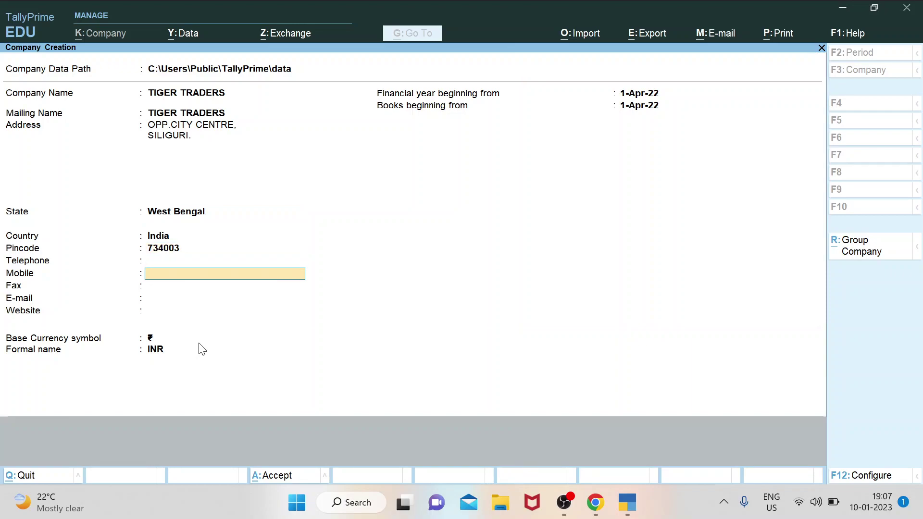
type("999988888")
key("Return")
key("Return")
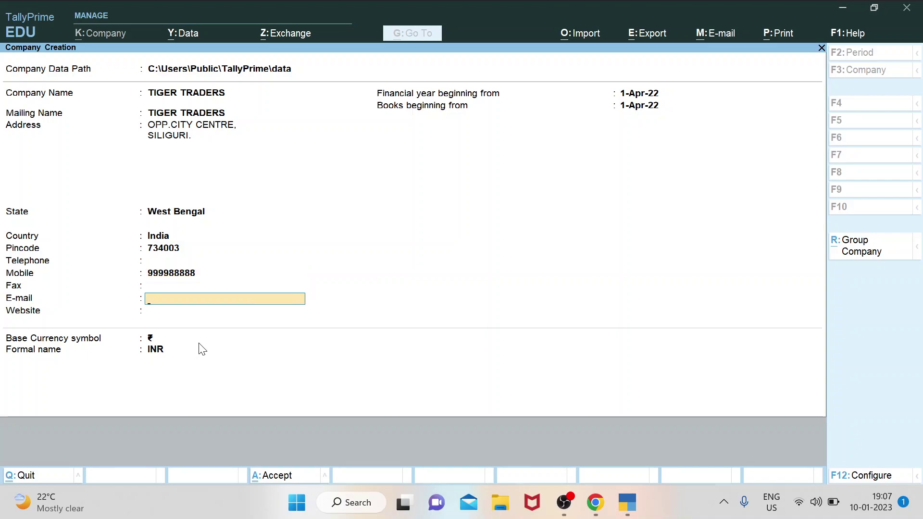
key("Return")
type("WWW.TI")
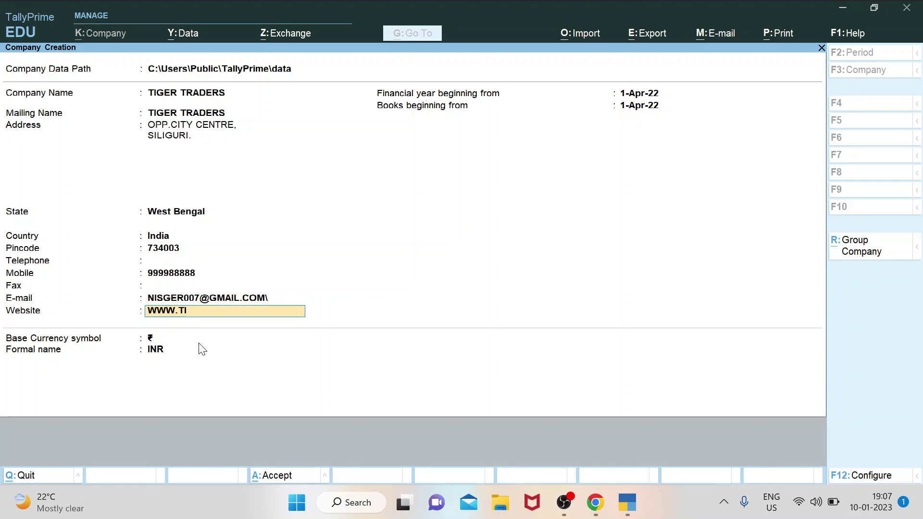
type("GERTRADERS.COM")
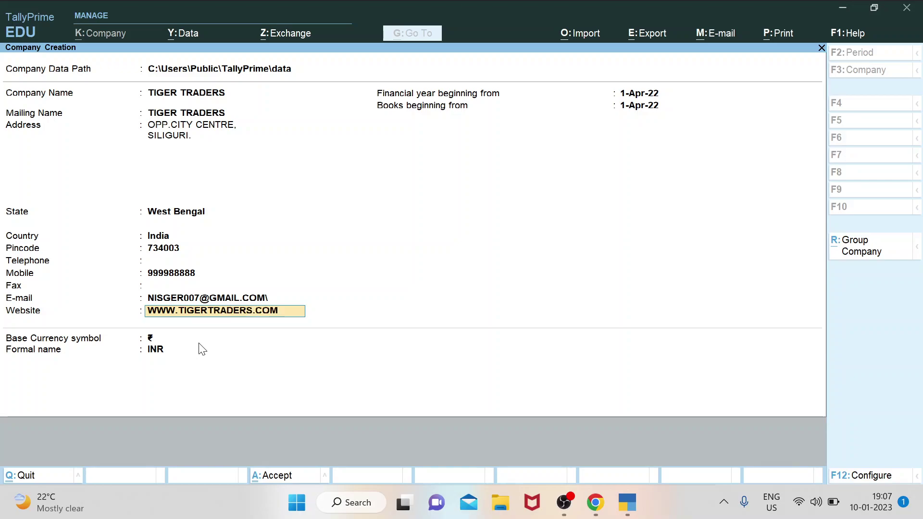
key("Return")
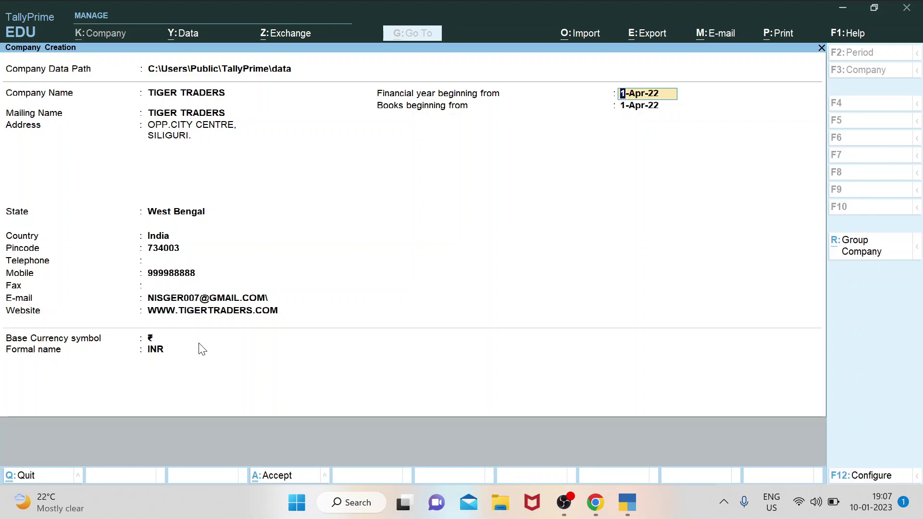
Keep the 1-Apr-22 financial year and books dates and INR currency, then save the company.
key("Return")
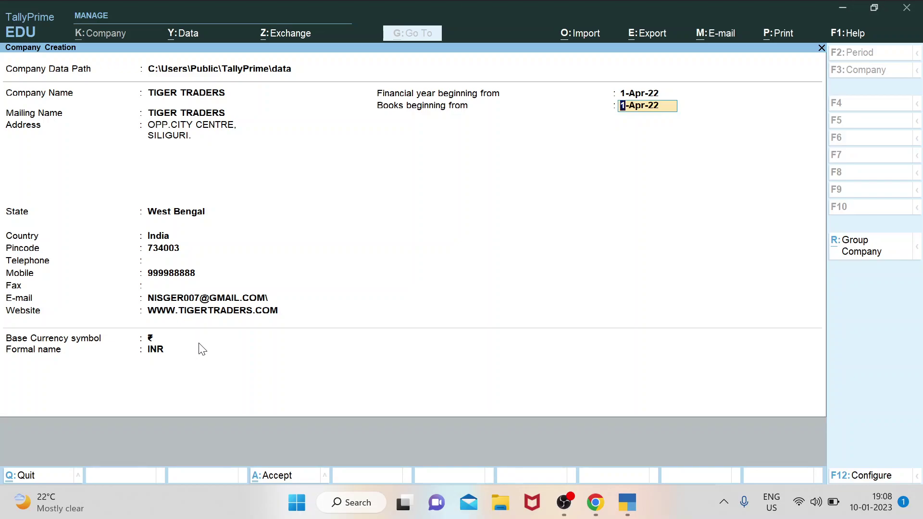
key("Return")
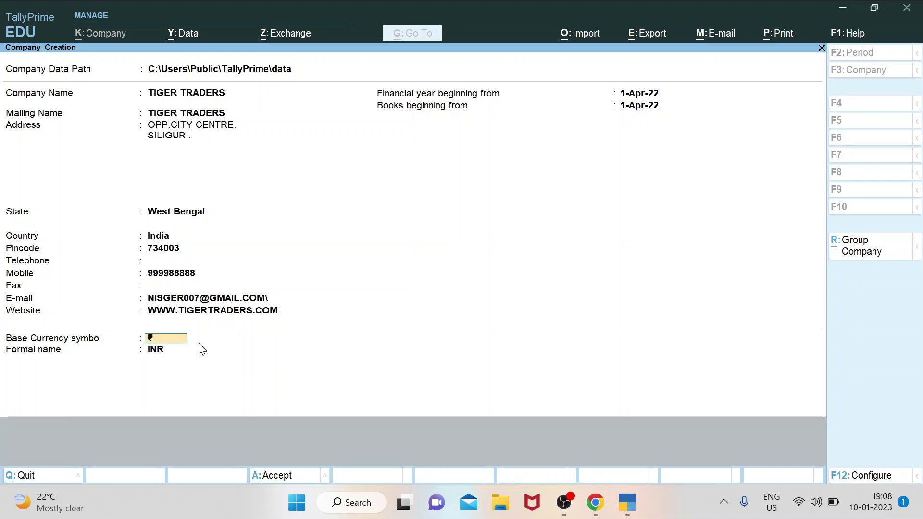
key("Return")
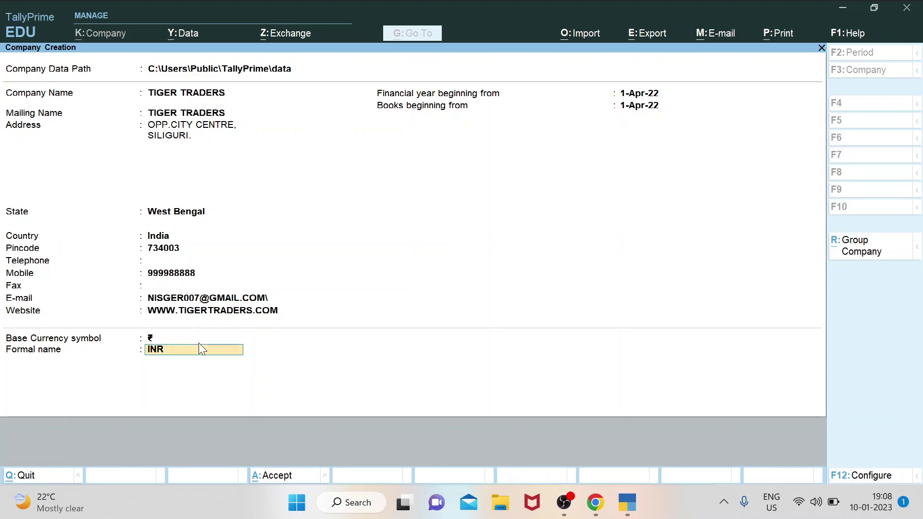
key("Return")
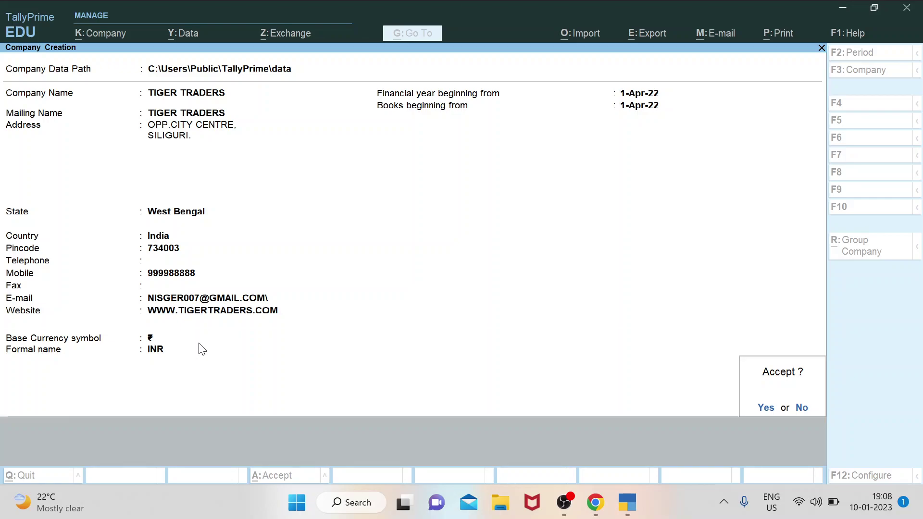
key("Return")
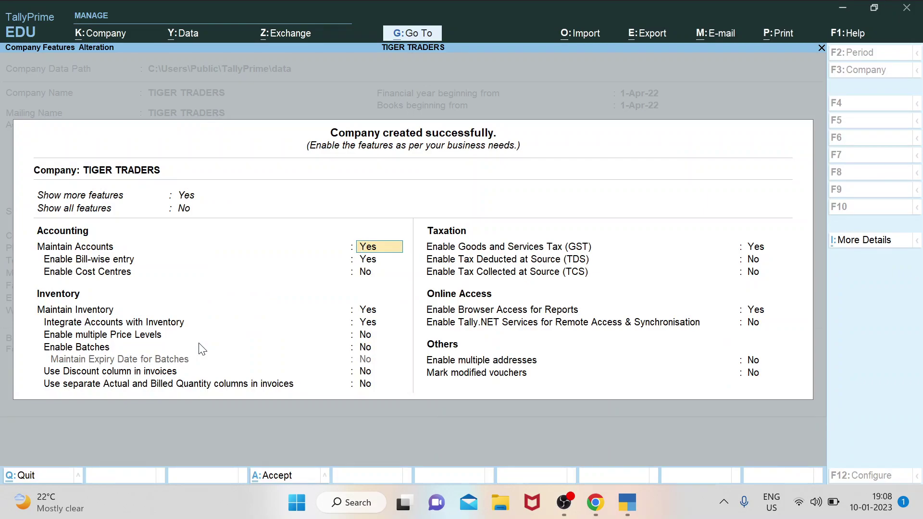
Set GST to No, leave the other company features unchanged, and accept the settings.
key("Return")
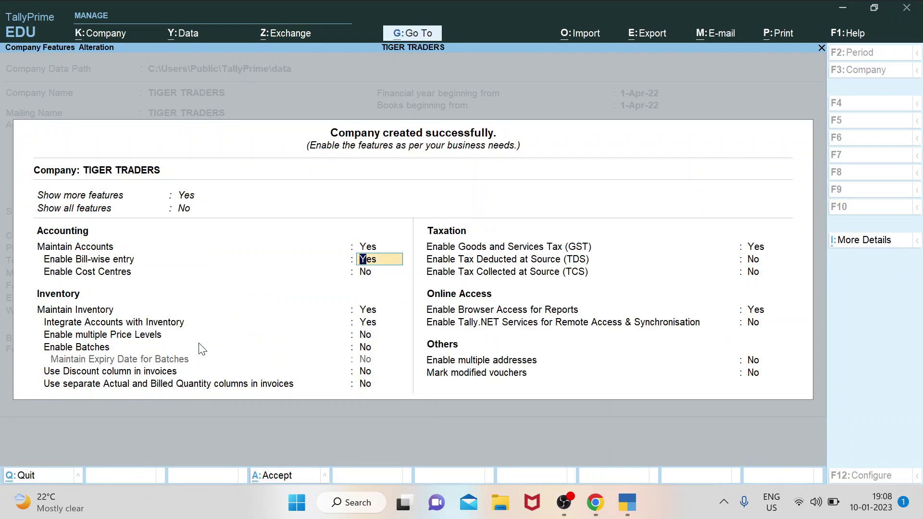
key("Return")
key("Return")
key("Return")
key("Return")
key("Return")
key("Return")
key("Return")
key("Return")
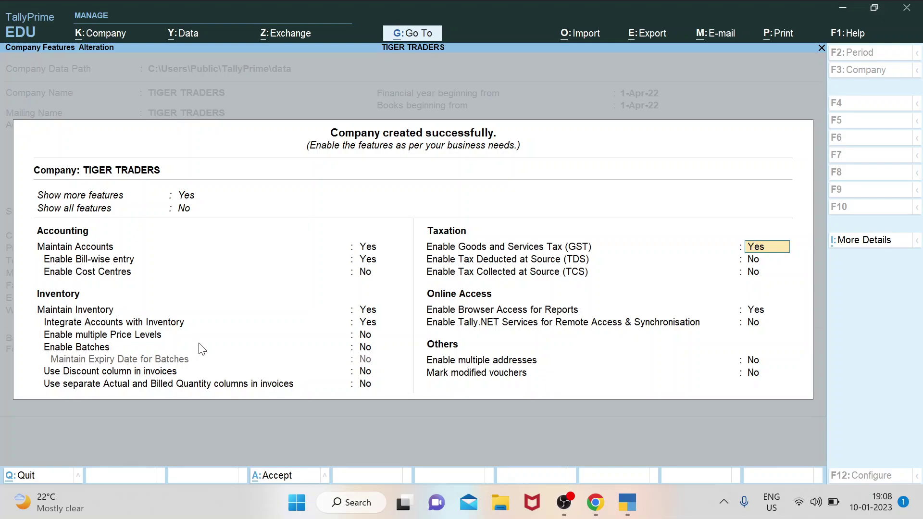
type("N")
key("Return")
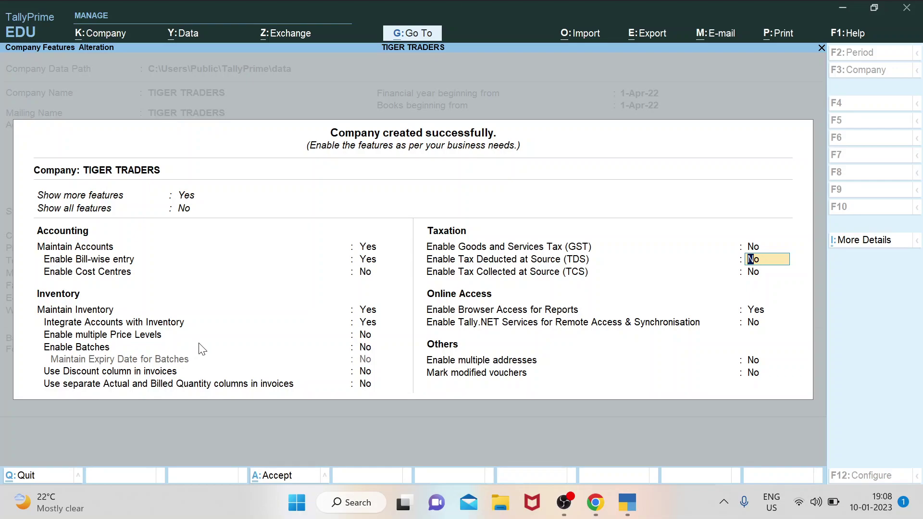
key("Return")
key("Return")
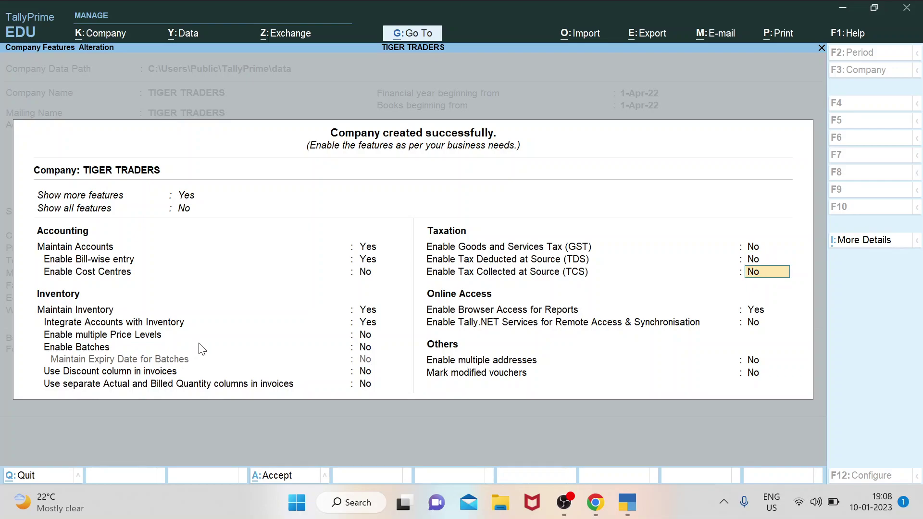
key("Return")
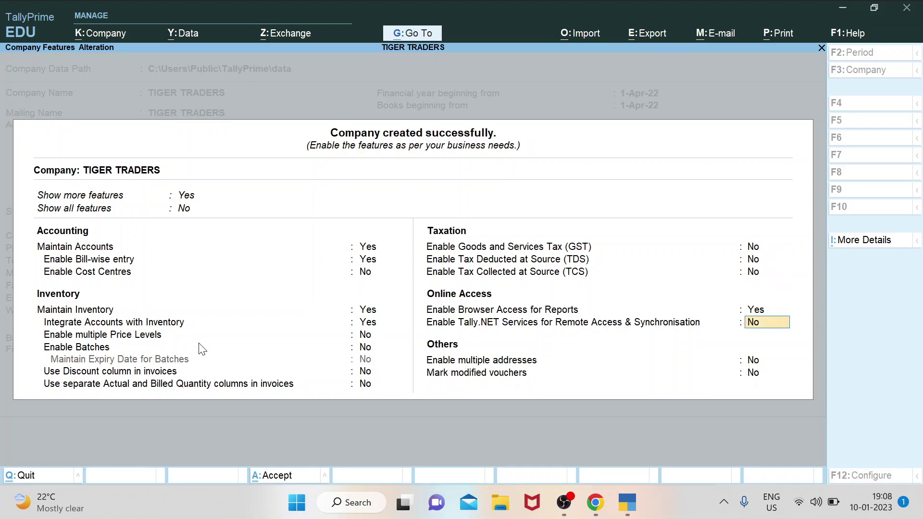
key("Return")
key("Return")
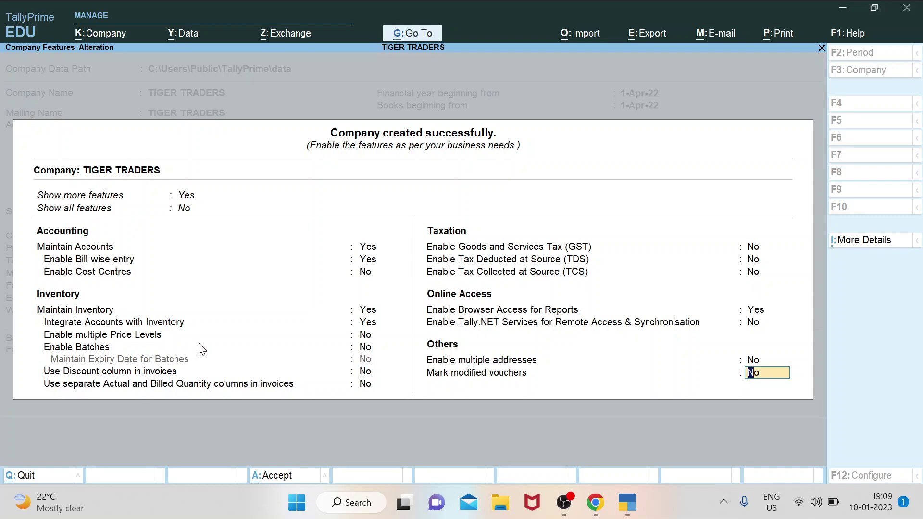
key("Return")
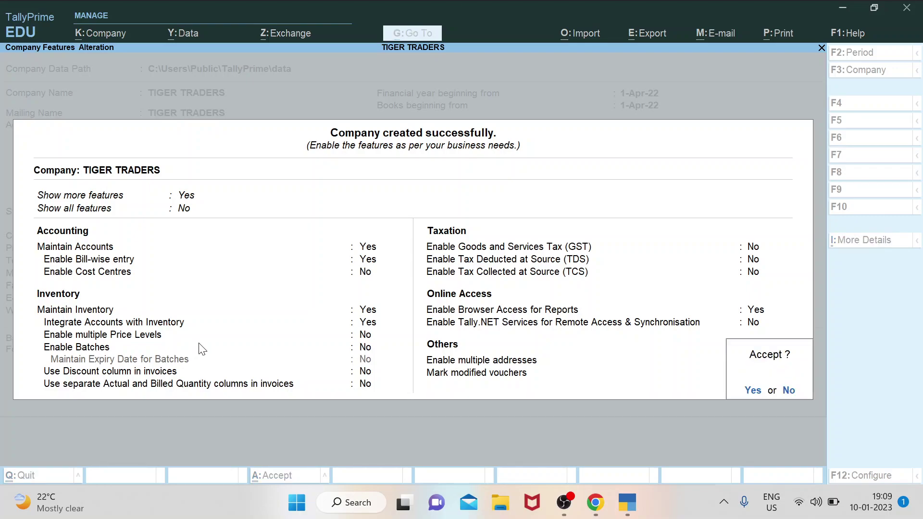
key("Return")
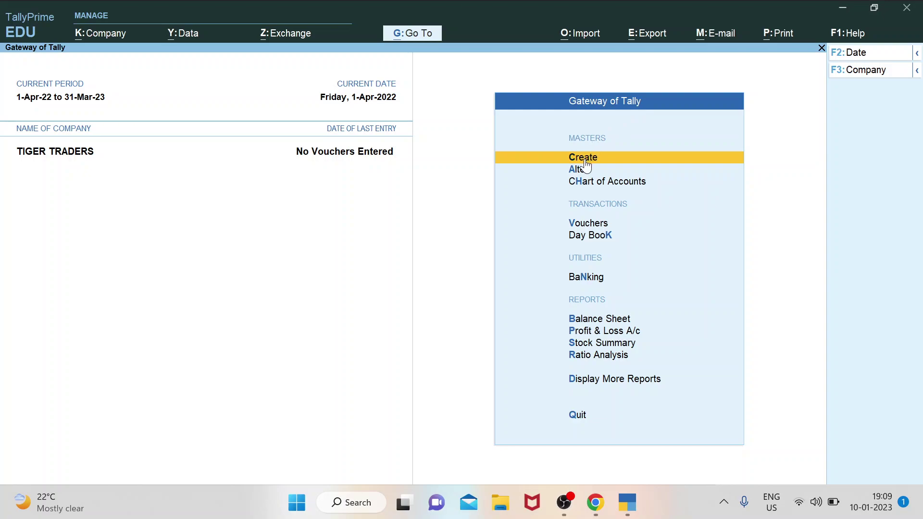
From Gateway of Tally, go to Create and choose Ledger from the List of Masters.
key("ctrl")
key("Return")
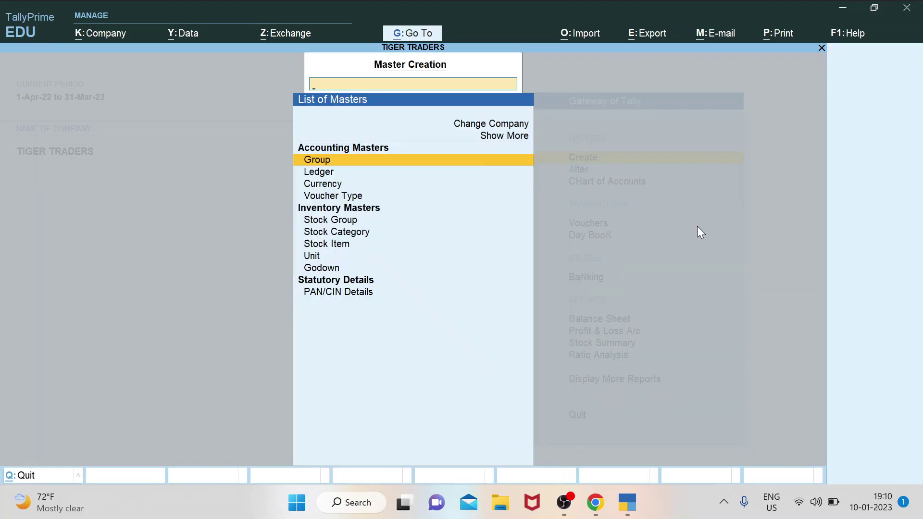
key("Down")
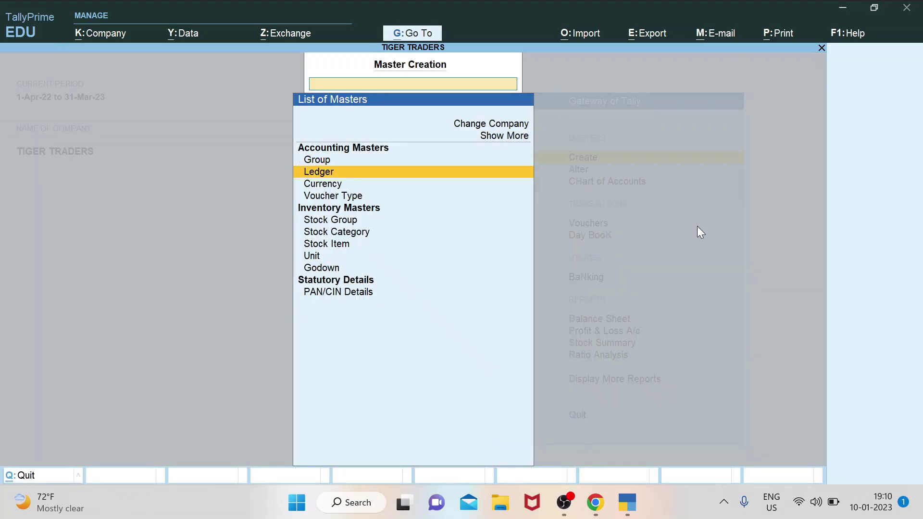
key("Return")
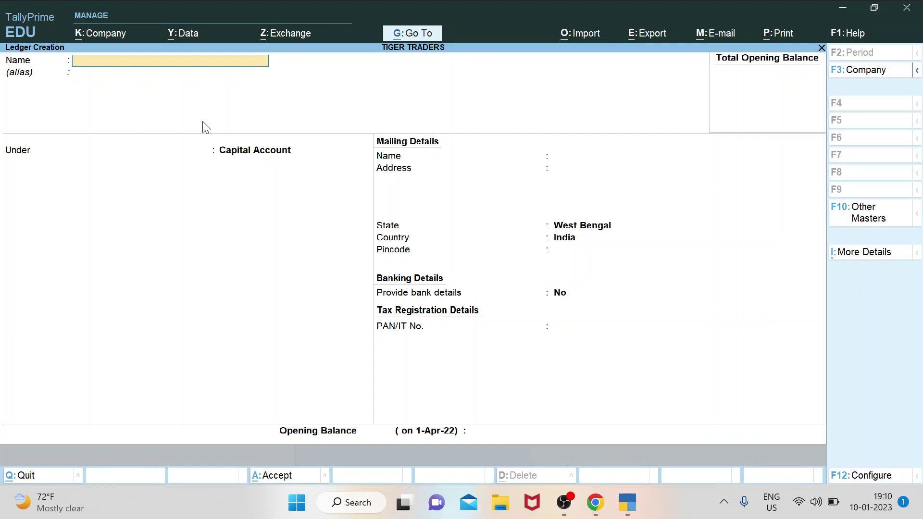
Try several ledger names (OFFICE RENT, SALARY, PURCHASE, SALES) before settling on CAPITAL.
type("OFFICE R")
type("ENT")
key("BackSpace")
key("BackSpace")
key("BackSpace")
key("BackSpace")
key("BackSpace")
key("BackSpace")
key("BackSpace")
key("BackSpace")
key("BackSpace")
key("BackSpace")
type("SALARY")
key("BackSpace")
key("BackSpace")
key("BackSpace")
key("BackSpace")
key("BackSpace")
key("BackSpace")
type("PURCHASE")
key("BackSpace")
key("BackSpace")
key("BackSpace")
key("BackSpace")
key("BackSpace")
key("BackSpace")
key("BackSpace")
key("BackSpace")
type("SALES")
key("BackSpace")
key("BackSpace")
key("BackSpace")
key("BackSpace")
key("BackSpace")
type("CAPITAL")
key("BackSpace")
key("BackSpace")
key("BackSpace")
key("BackSpace")
key("BackSpace")
key("BackSpace")
type("CURRENT ACC")
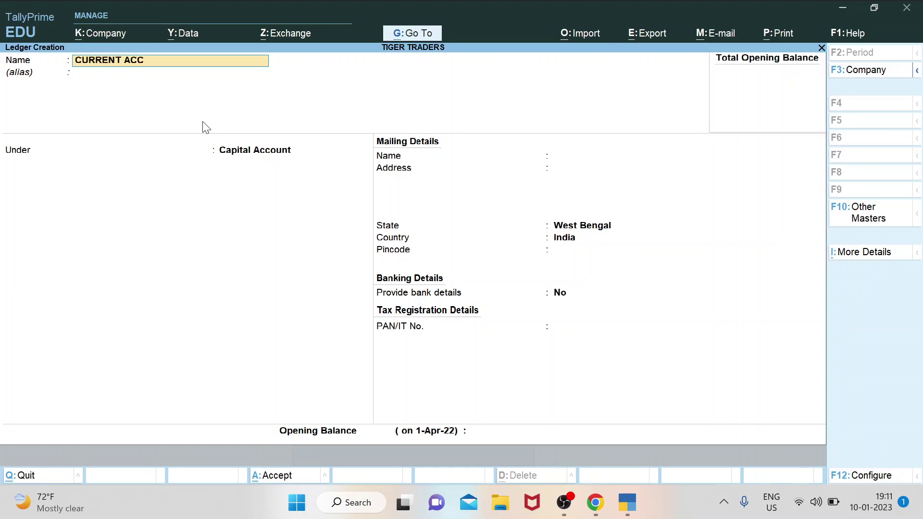
type("OUNT SB")
key("BackSpace")
key("BackSpace")
key("BackSpace")
key("BackSpace")
key("BackSpace")
key("BackSpace")
key("BackSpace")
key("BackSpace")
key("BackSpace")
key("BackSpace")
key("BackSpace")
key("BackSpace")
key("BackSpace")
key("BackSpace")
key("BackSpace")
key("BackSpace")
key("BackSpace")
key("BackSpace")
type("CAPITAL")
Place CAPITAL under Capital Account, pass the remaining fields unchanged and save the ledger.
key("Return")
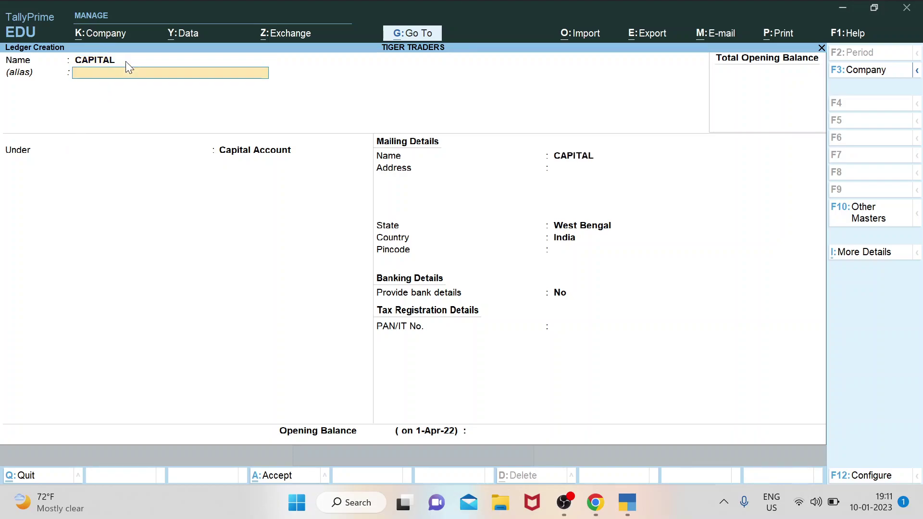
key("Return")
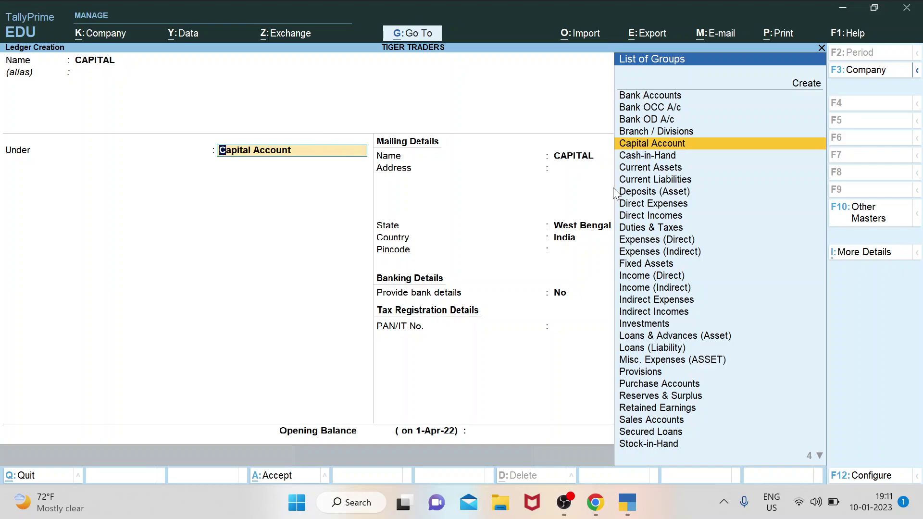
left_click(678, 145)
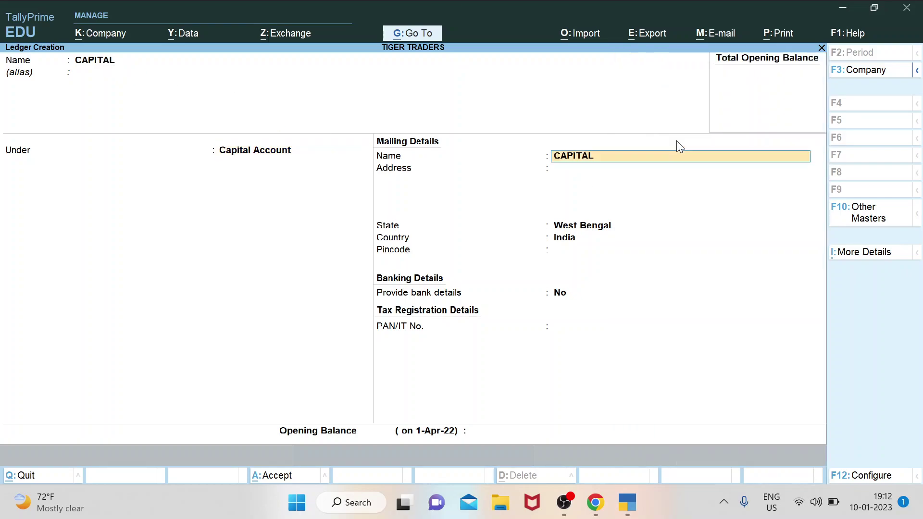
key("Return")
key("Return")
key("Return")
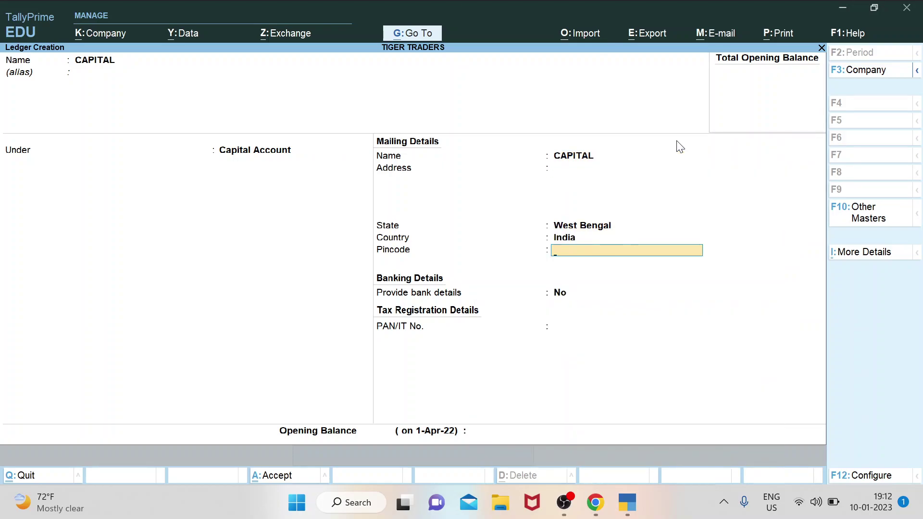
key("Return")
key("Return")
key("Return")
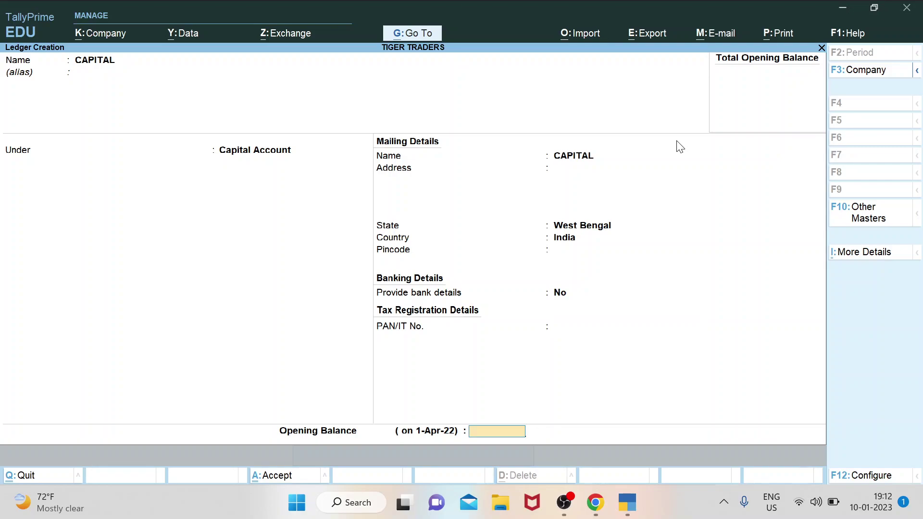
key("BackSpace")
key("BackSpace")
key("BackSpace")
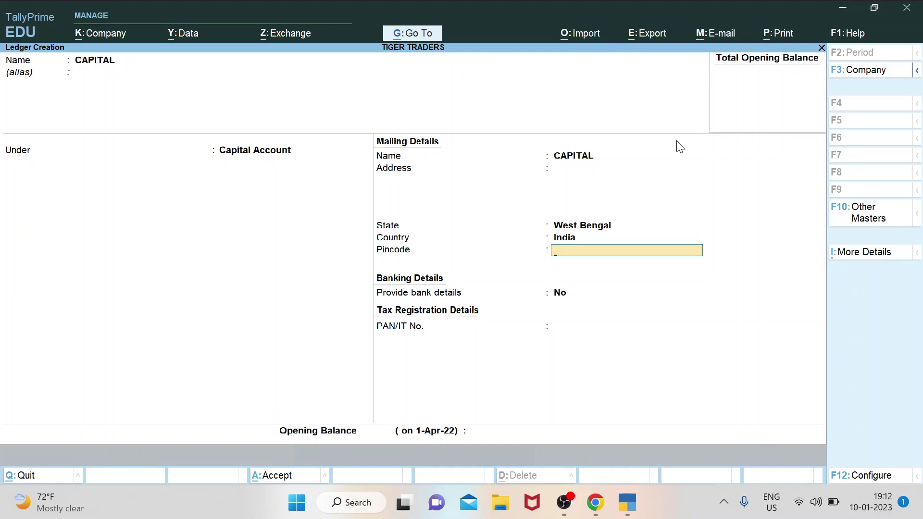
key("Return")
key("Return")
key("Return")
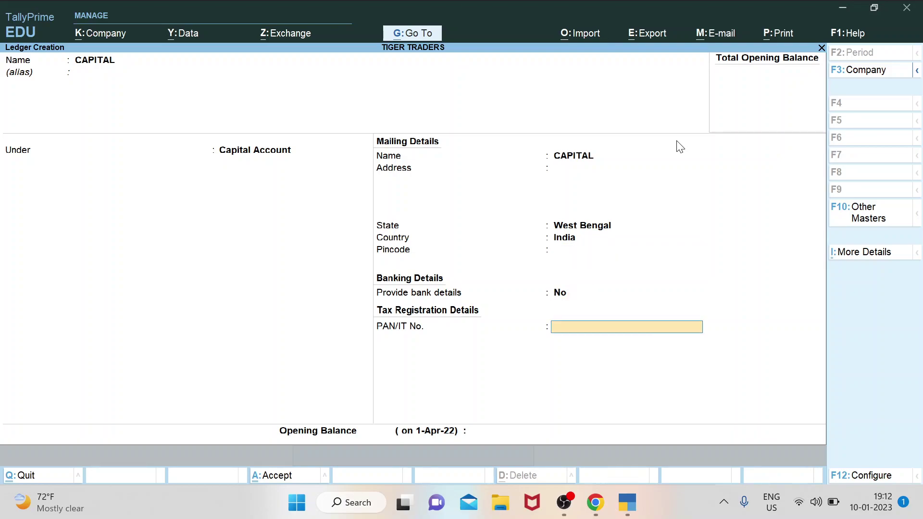
key("Return")
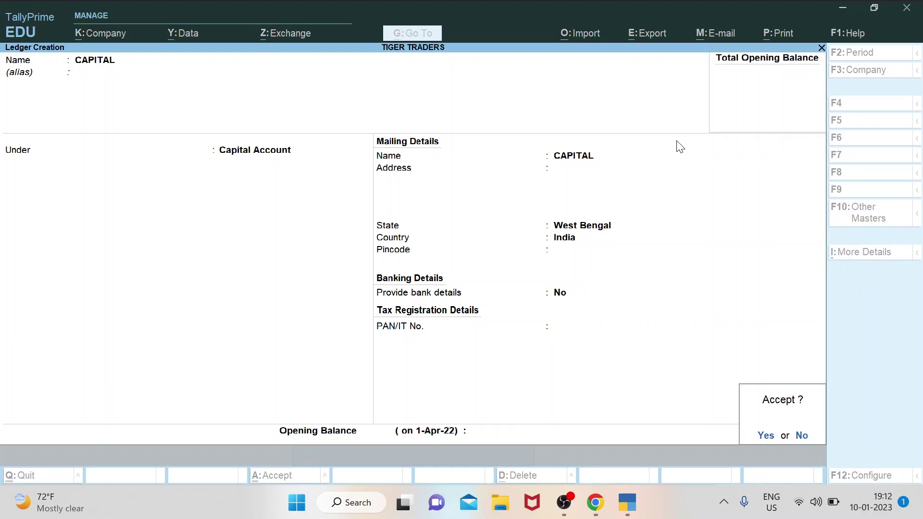
key("Return")
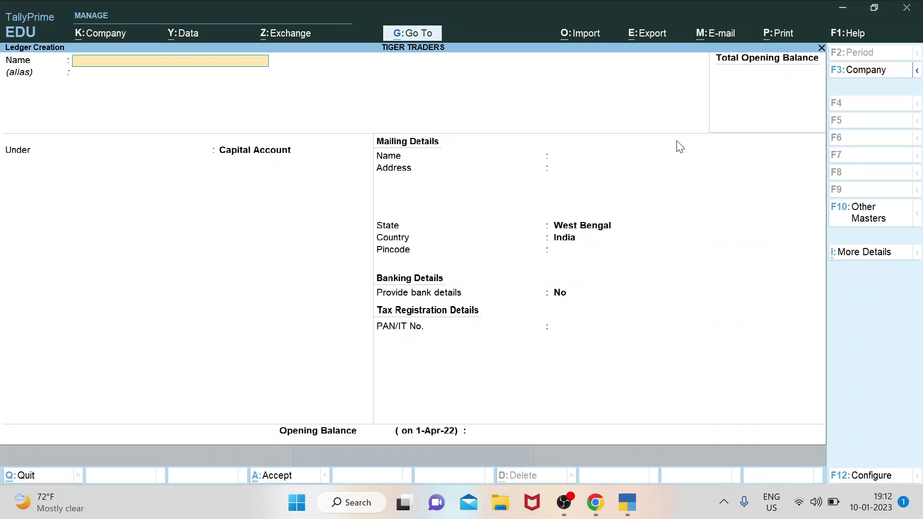
Create ledger PURCHASE under Purchase Accounts, type Not Applicable, no bank details.
type("PURCHASE")
key("Return")
key("Return")
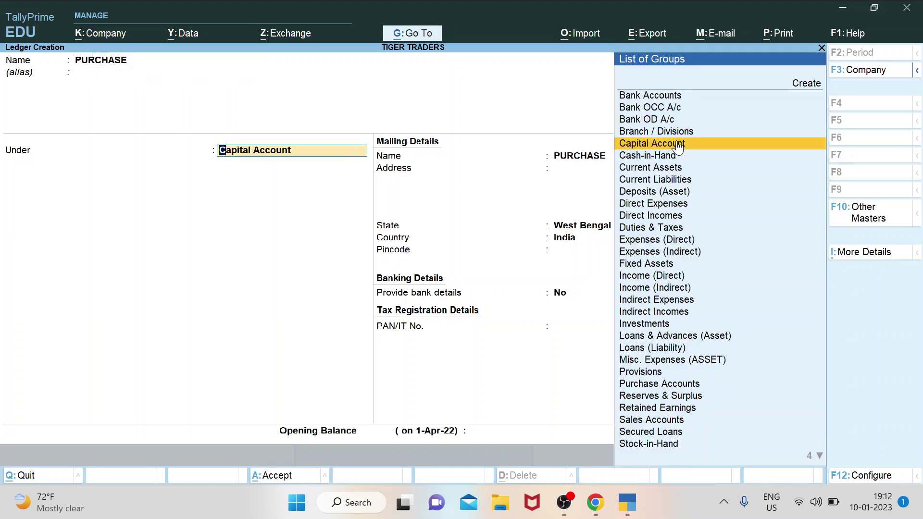
type("PURCH")
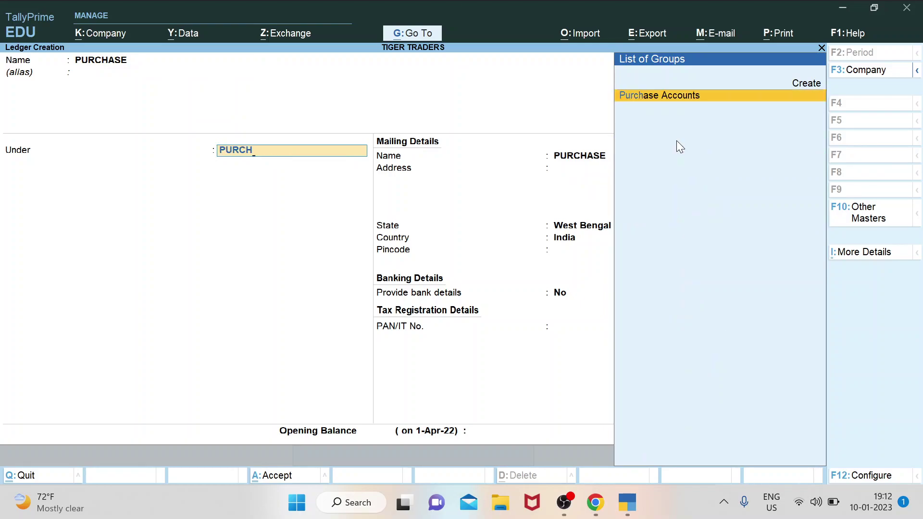
key("Return")
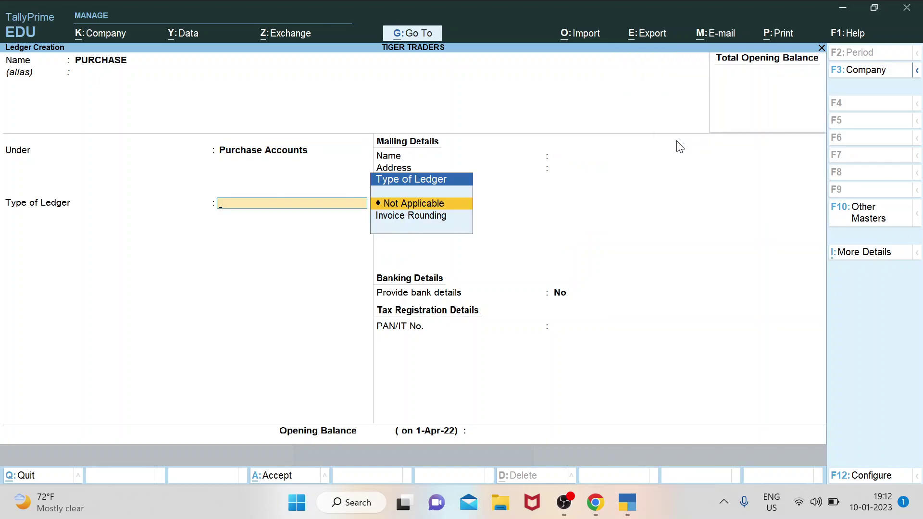
key("Return")
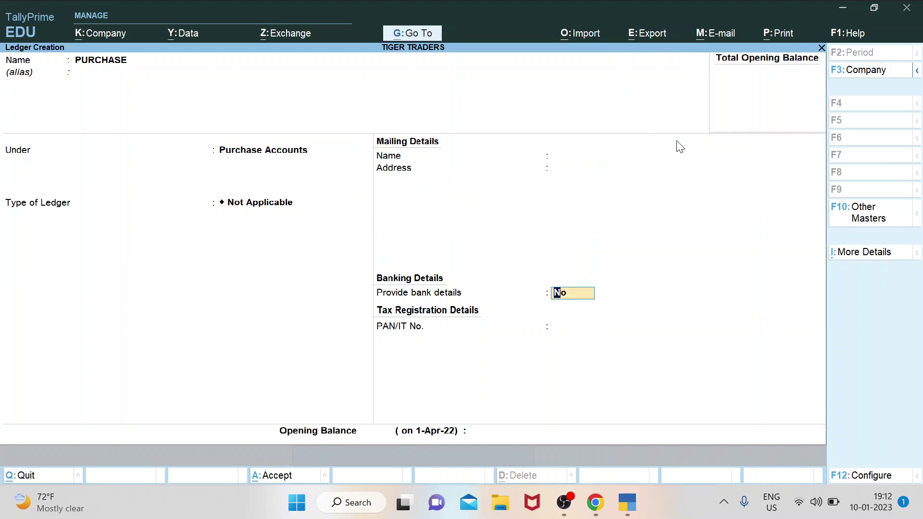
key("Return")
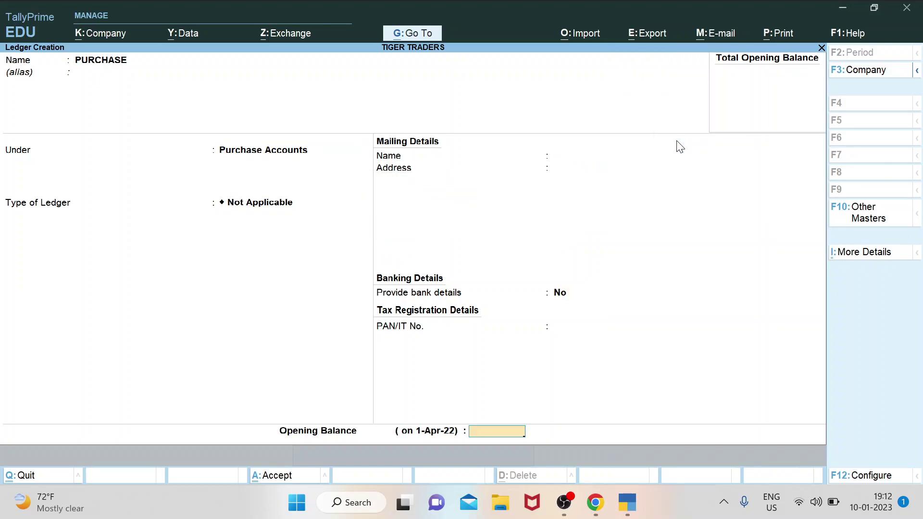
key("Return")
key("Return")
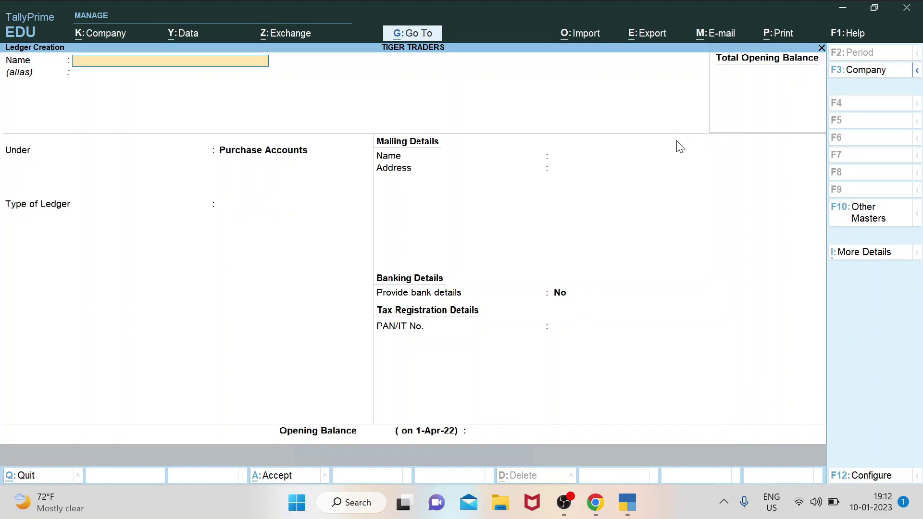
Create ledger SALES under Sales Accounts, type Not Applicable, no bank details.
type("SALES")
key("Return")
key("Return")
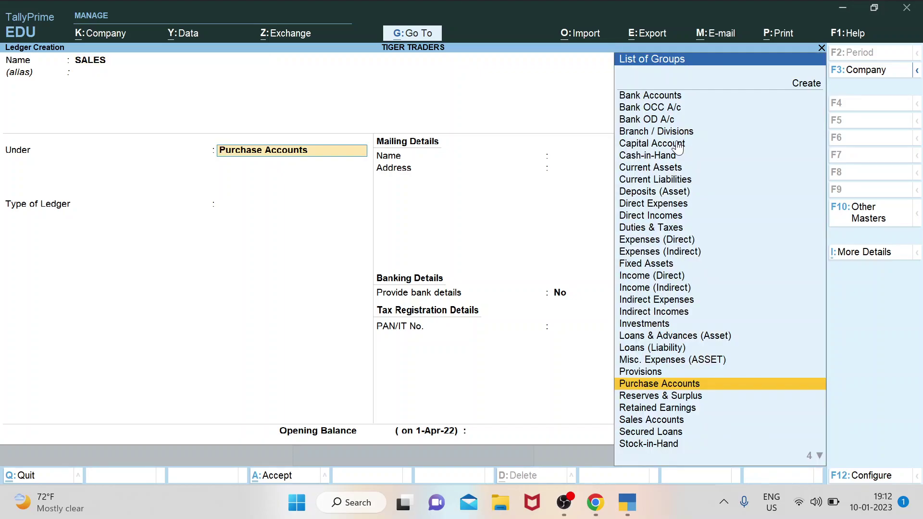
type("SAL")
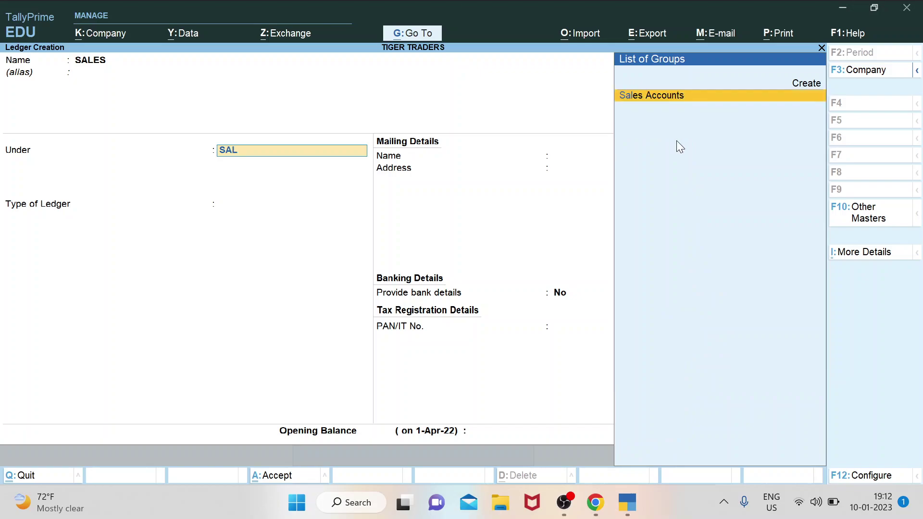
key("Return")
key("Return")
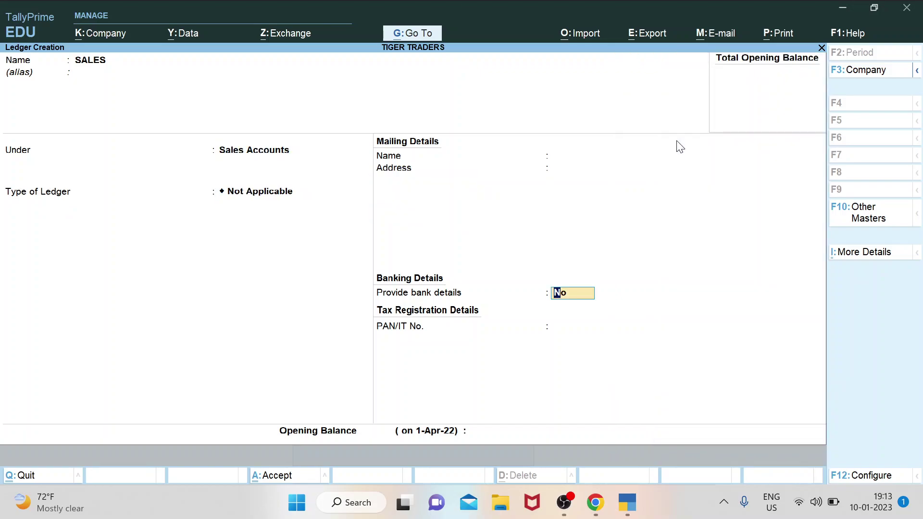
key("Return")
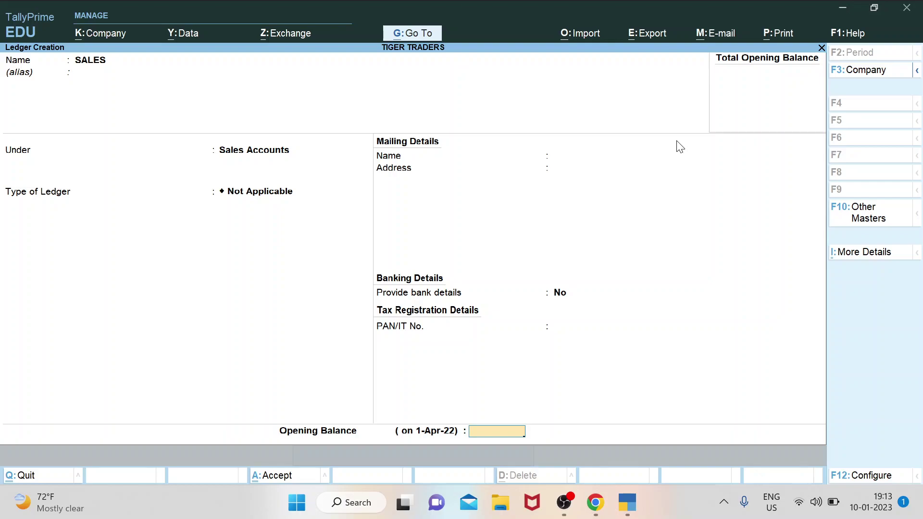
key("Return")
key("Return")
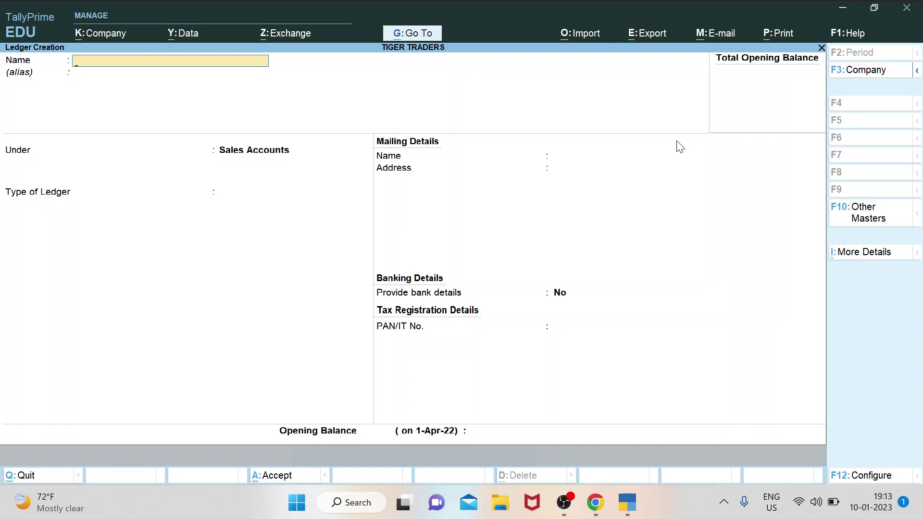
Name the new ledger 'CURRENT ACCOUNT SBI', correcting the misspelling.
type("CURRENT ACCOUBT")
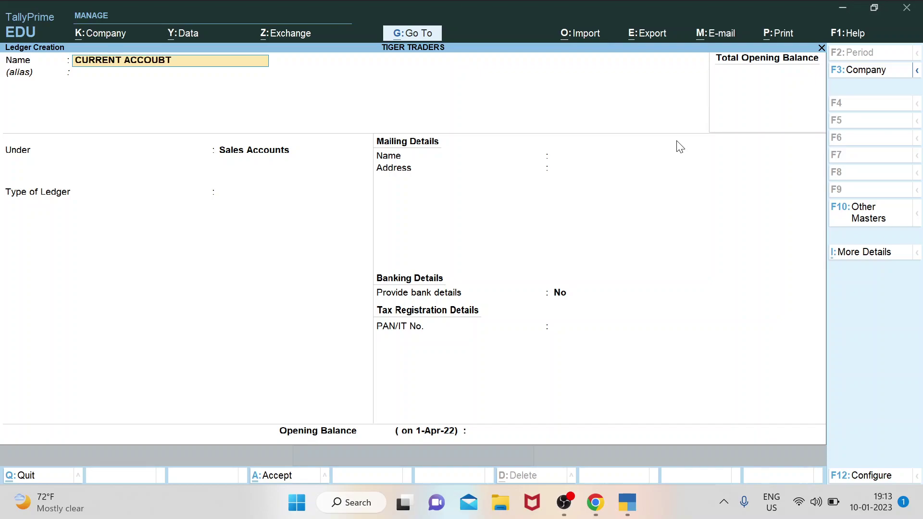
key("BackSpace")
key("BackSpace")
type("NT SBI")
key("Return")
key("Return")
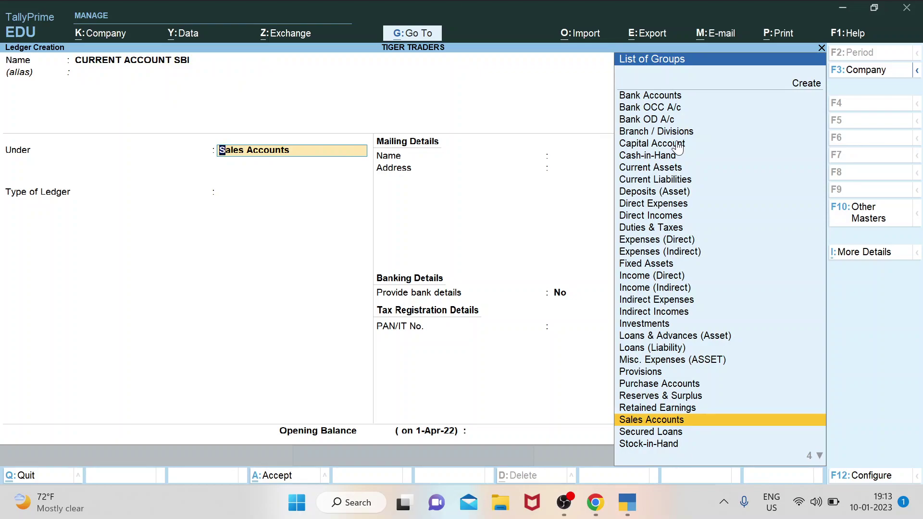
Place the CURRENT ACCOUNT SBI ledger under the Bank Accounts group.
key("Up")
key("Up")
key("Up")
key("Up")
key("Up")
key("Up")
key("Up")
key("Up")
key("Up")
key("Up")
key("Up")
key("Up")
key("Up")
key("Up")
key("Up")
key("Up")
key("Up")
key("Up")
key("Up")
key("Up")
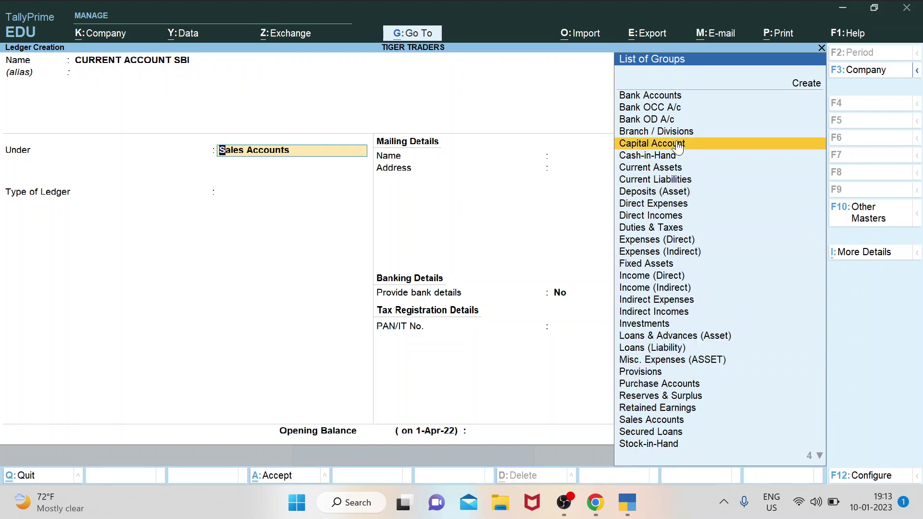
key("Down")
key("Down")
key("Down")
key("Down")
key("Down")
key("Down")
key("Down")
key("Down")
key("Down")
key("Down")
key("Down")
key("Down")
key("Down")
key("Down")
key("Down")
key("Down")
key("Down")
key("Down")
key("Down")
key("Down")
key("Down")
key("Down")
key("Down")
key("Down")
key("Down")
key("Down")
key("Down")
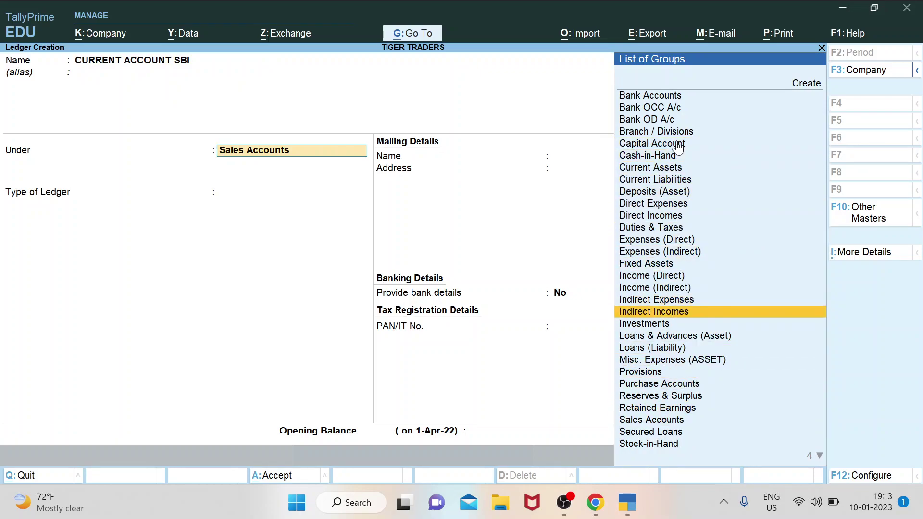
key("Up")
key("Up")
key("Up")
key("Up")
key("Up")
key("Up")
key("Up")
key("Up")
key("Up")
key("Up")
key("Up")
key("Up")
key("Up")
key("Up")
key("Up")
key("Up")
key("Up")
key("Up")
key("Up")
key("Up")
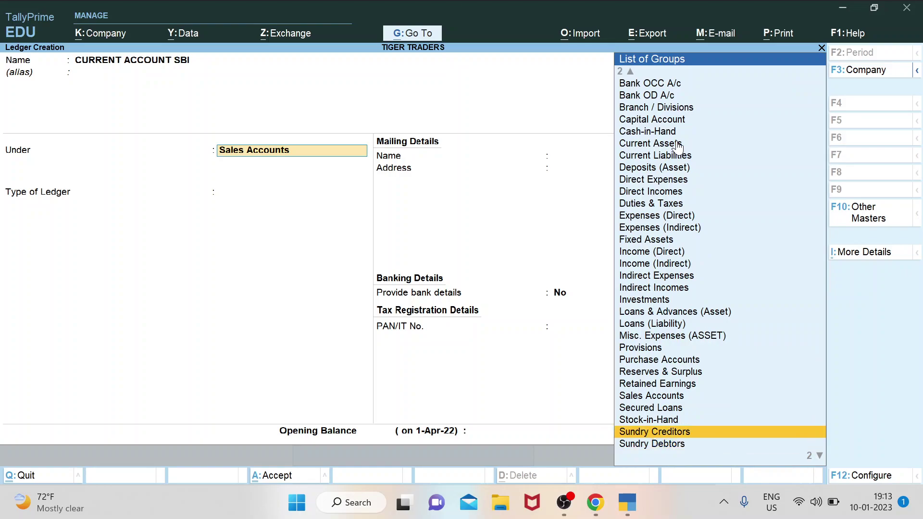
key("Up")
key("Up")
key("Up")
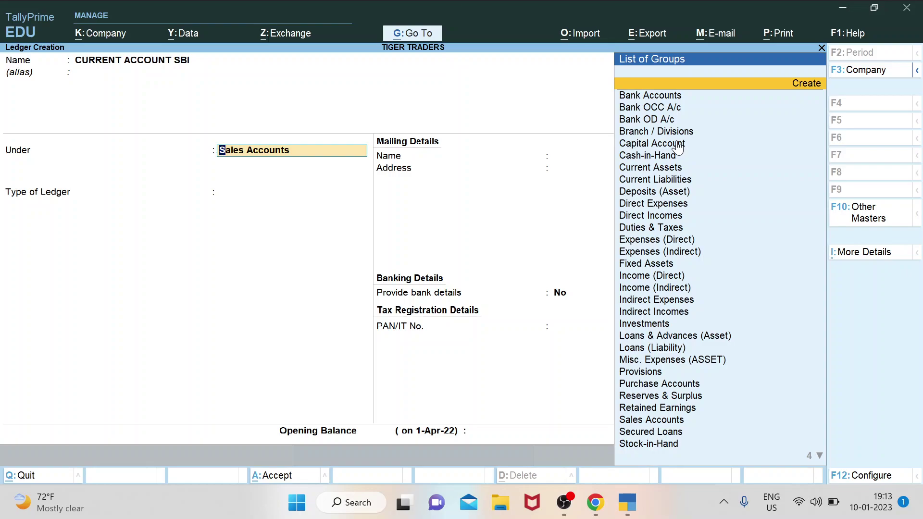
key("Down")
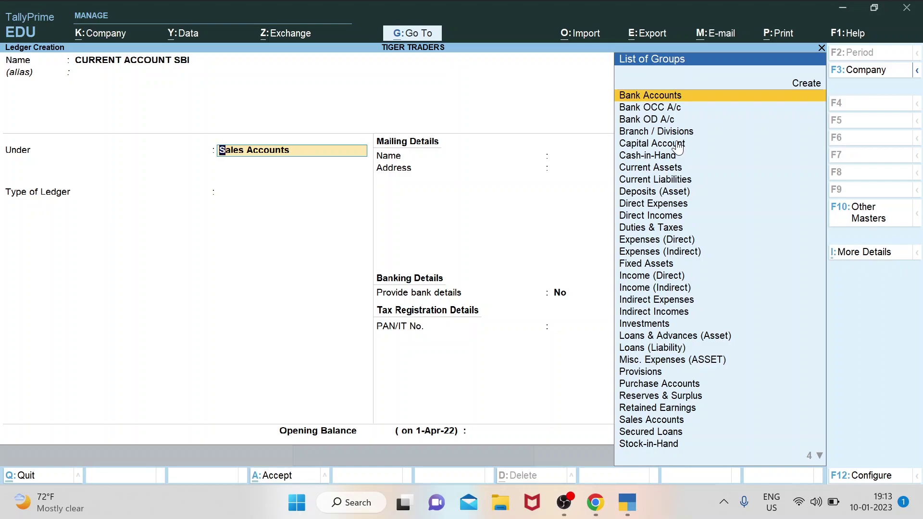
key("Return")
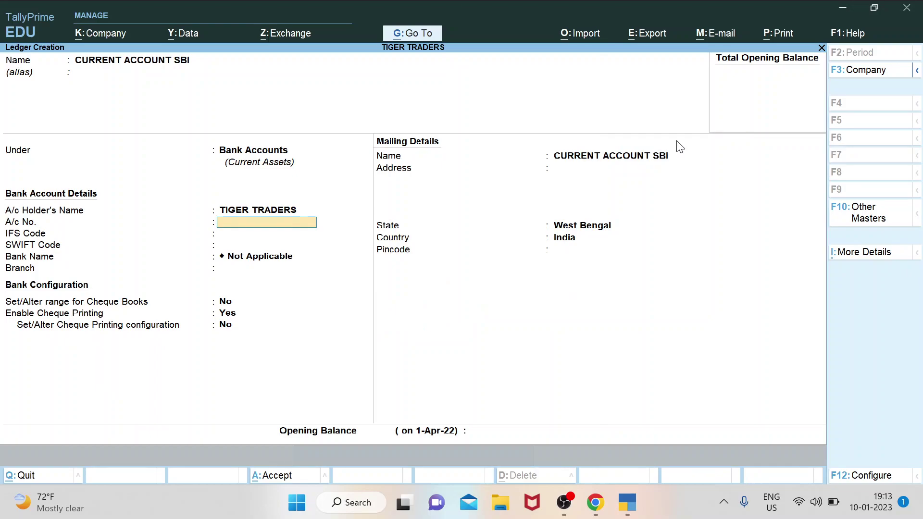
Leave bank details, address, pincode and opening balance blank and bring up the save prompt.
key("Return")
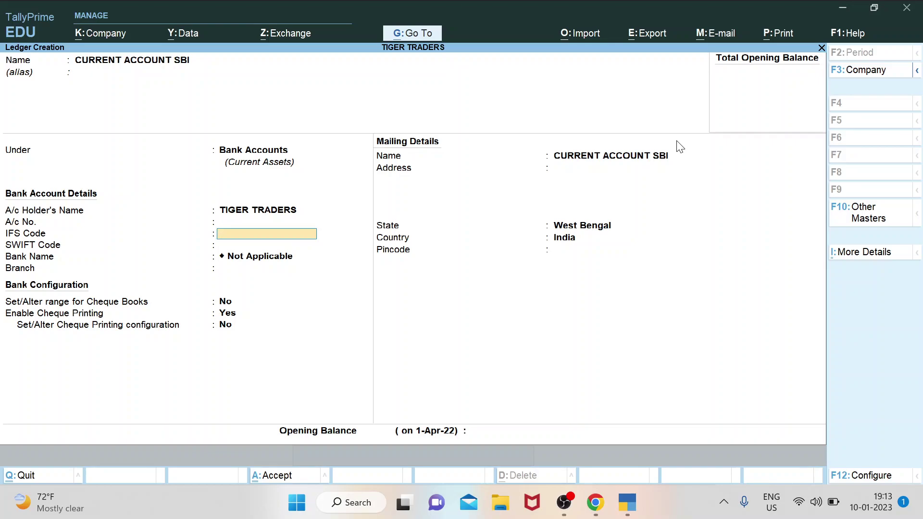
key("Return")
key("Return")
key("Return")
key("Return")
key("Return")
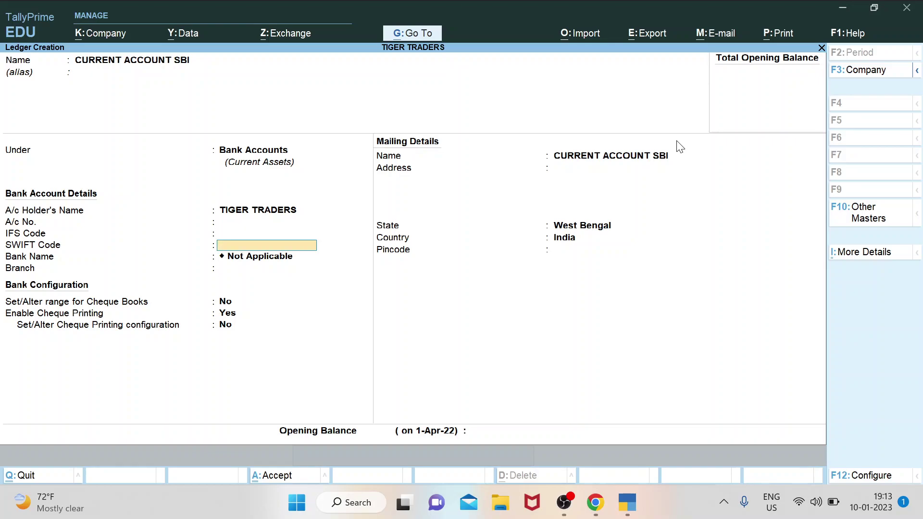
key("Return")
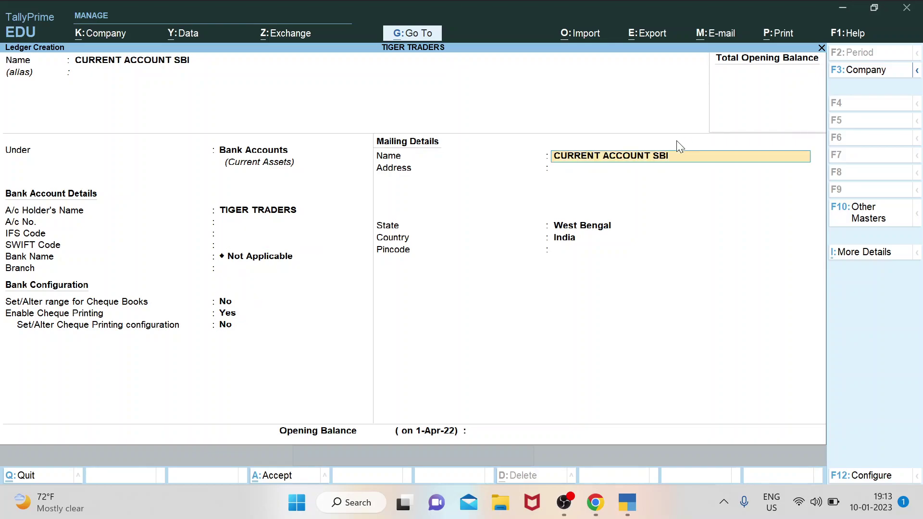
key("Return")
key("Return")
key("Return")
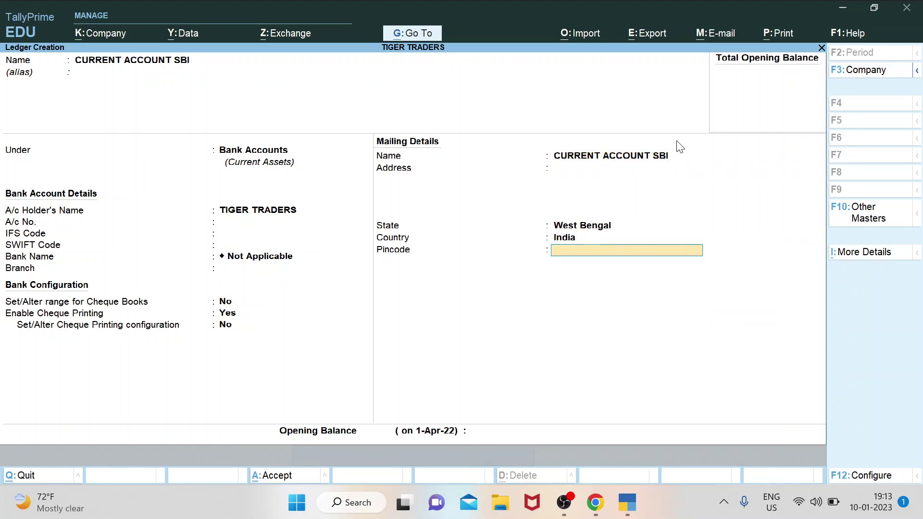
key("Return")
key("Return")
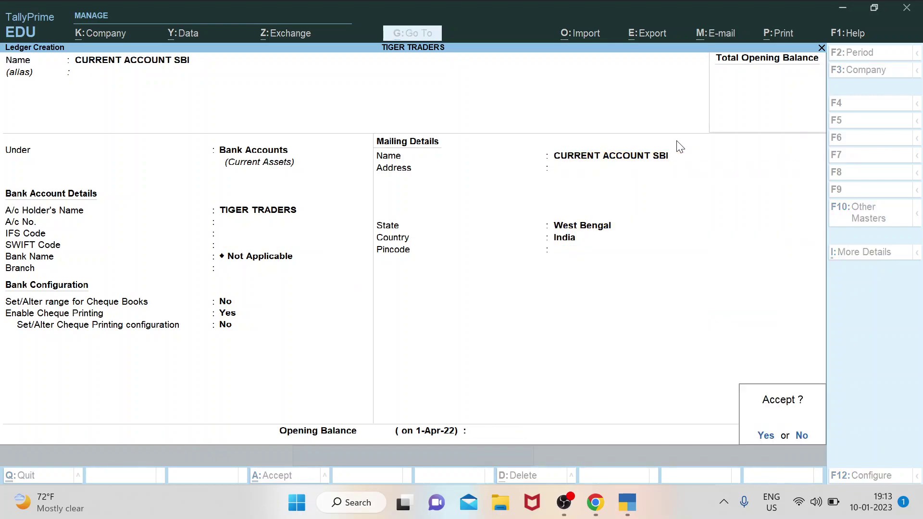
key("Return")
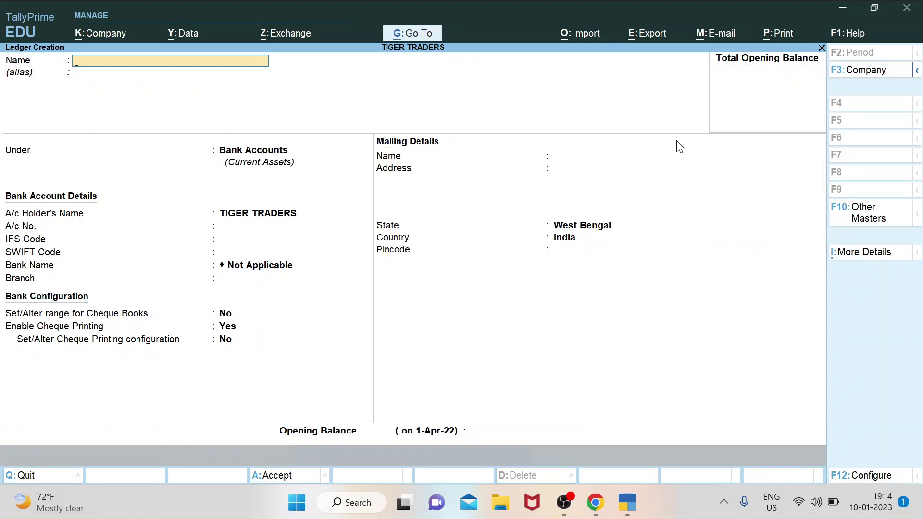
Name the ledger KAJARIA STOCKIST under Sundry Creditors with bill-by-bill kept on.
type("KAJARIA STOCKIST")
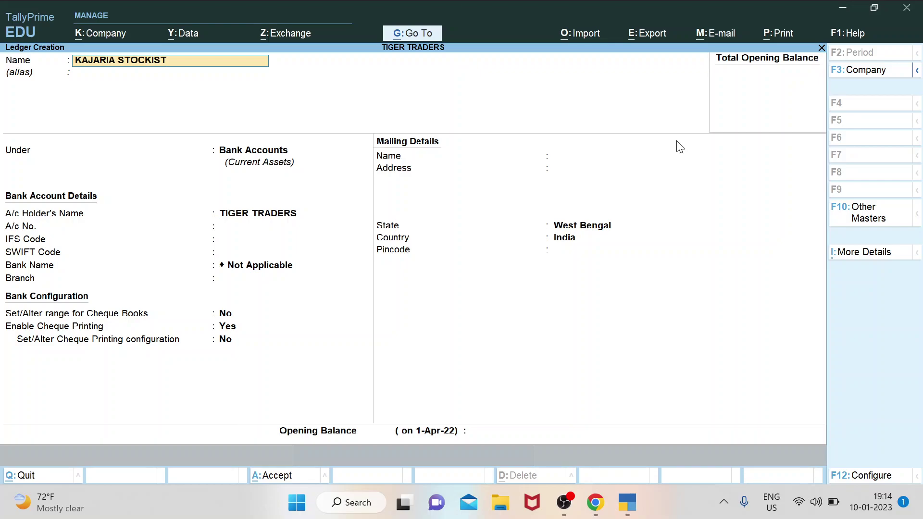
key("Return")
key("Return")
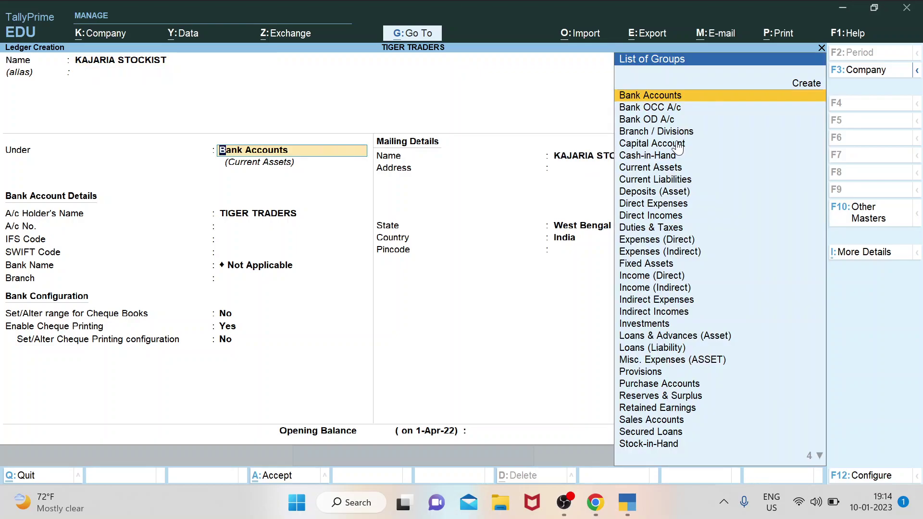
type("SUNDRY")
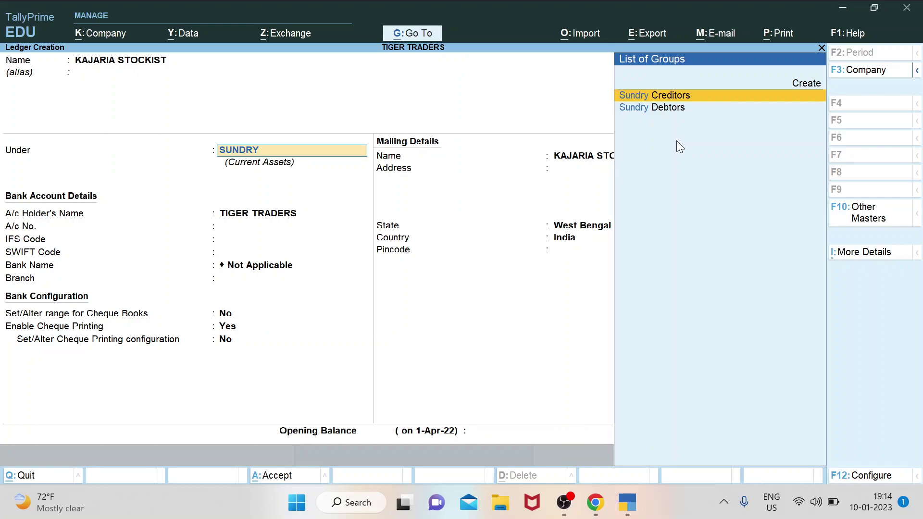
key("Return")
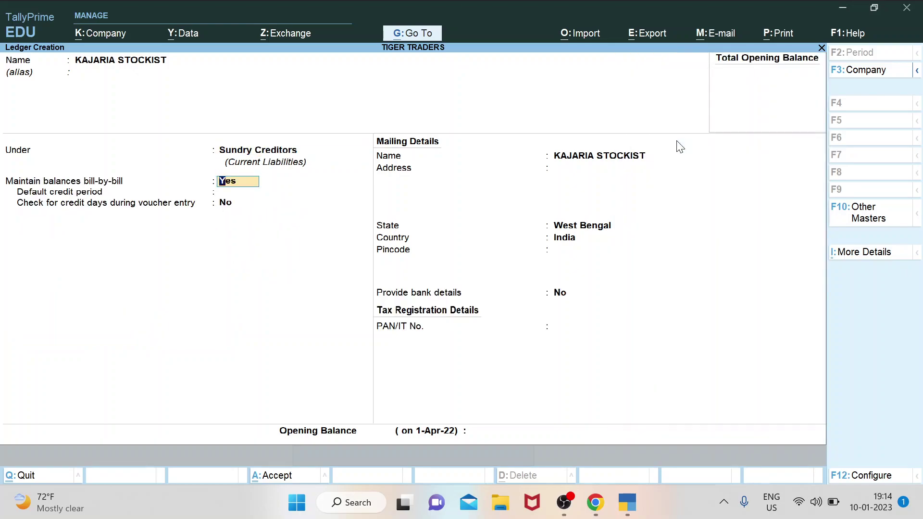
key("Return")
key("Return")
key("Return")
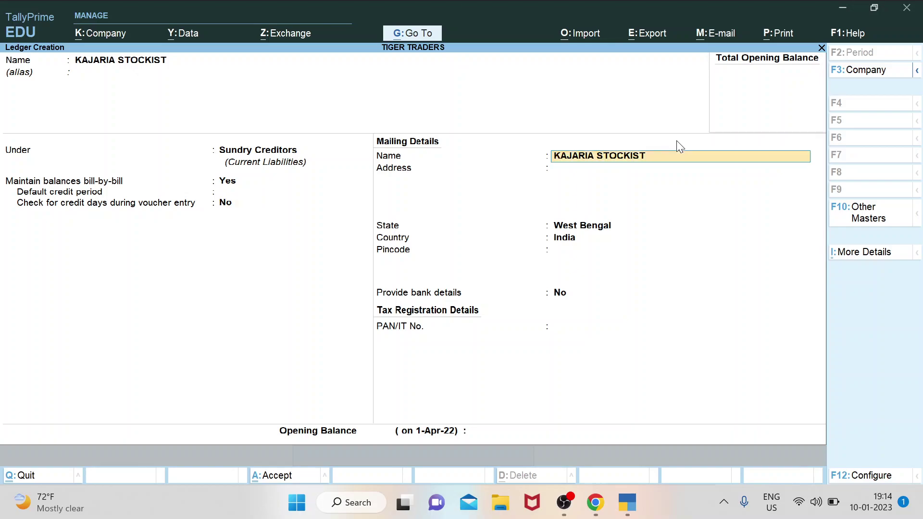
key("Return")
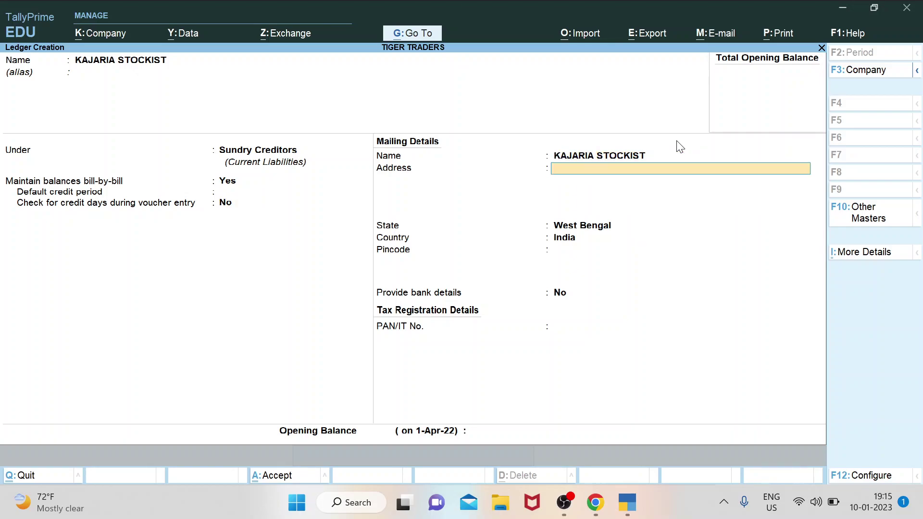
Enter address OPP.NEOTIA HOSPL, state West Bengal and pincode 734002.
type("OPP.NEOTIA HOSP")
type("L.")
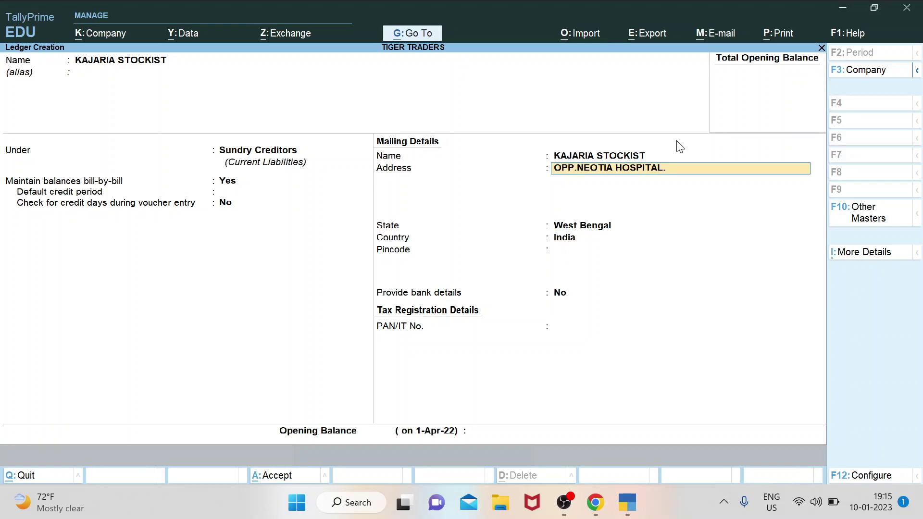
key("Return")
key("Return")
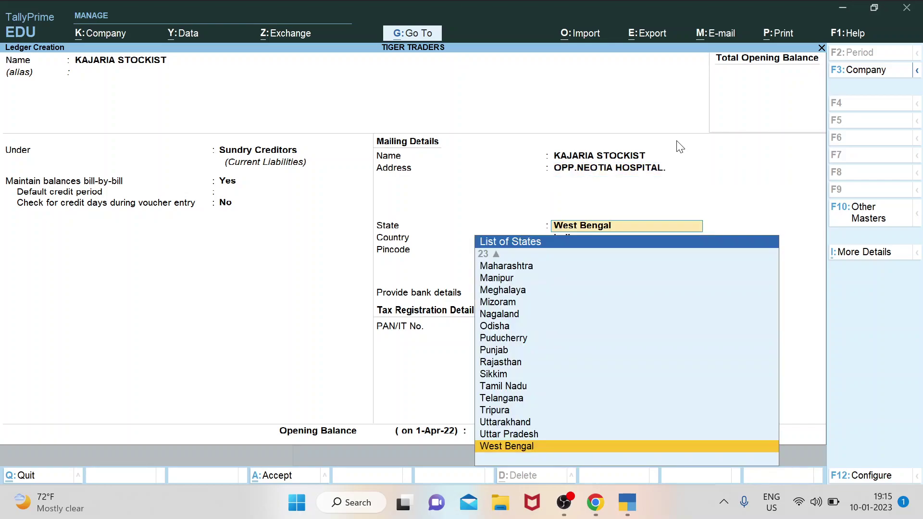
key("Return")
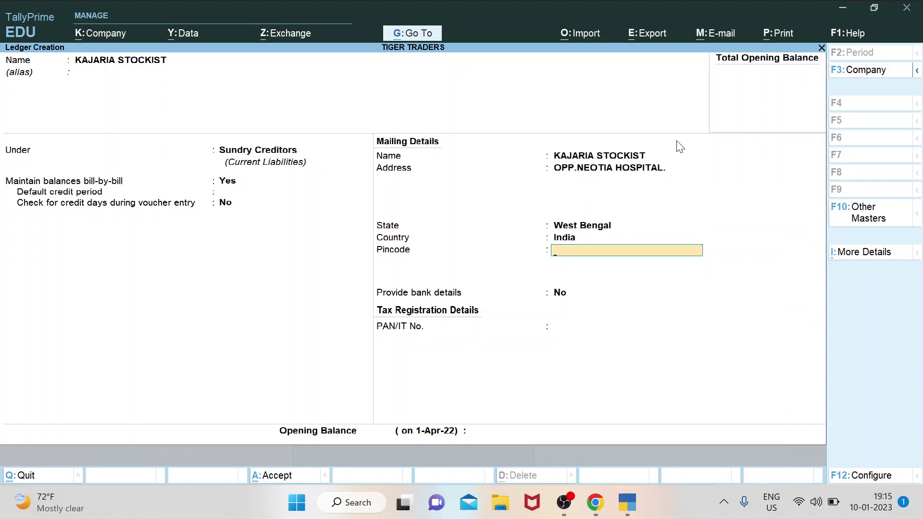
type("734002")
key("Return")
key("Return")
key("Return")
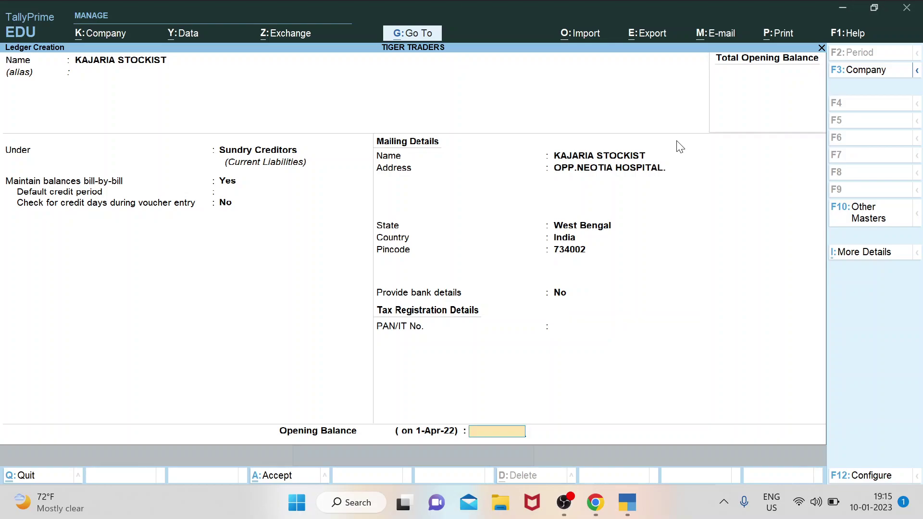
key("Return")
key("Return")
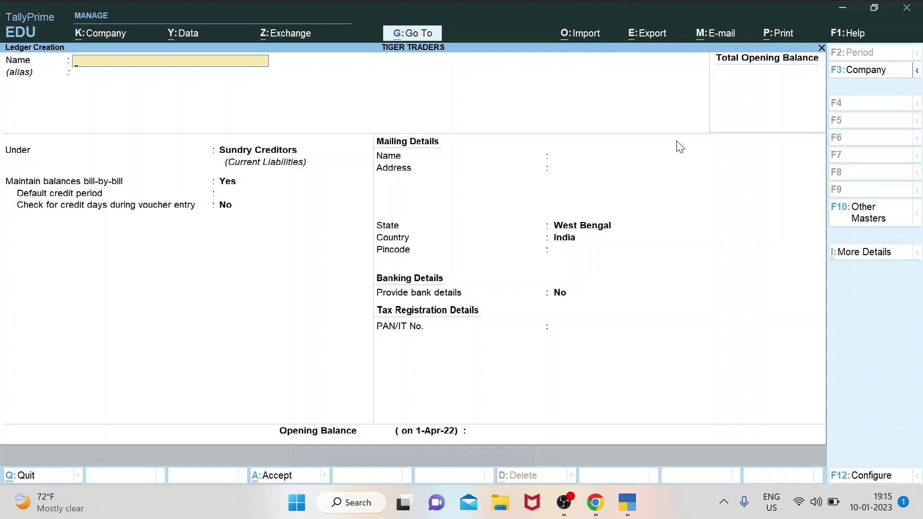
Start ledger SACHIN TILES and filter groups with SUNDRY, highlighting Sundry Debtors.
type("SACHIN TILES")
key("ctrl")
key("Return")
key("Return")
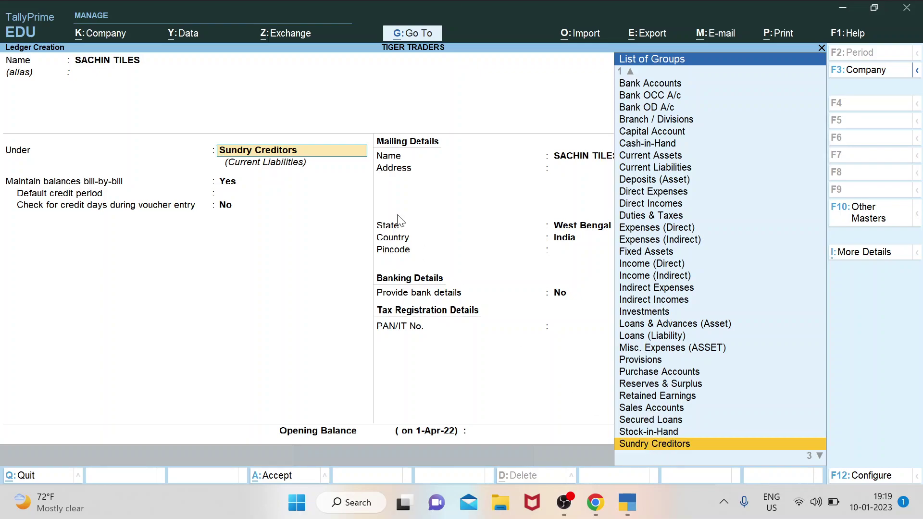
type("SUNDRY")
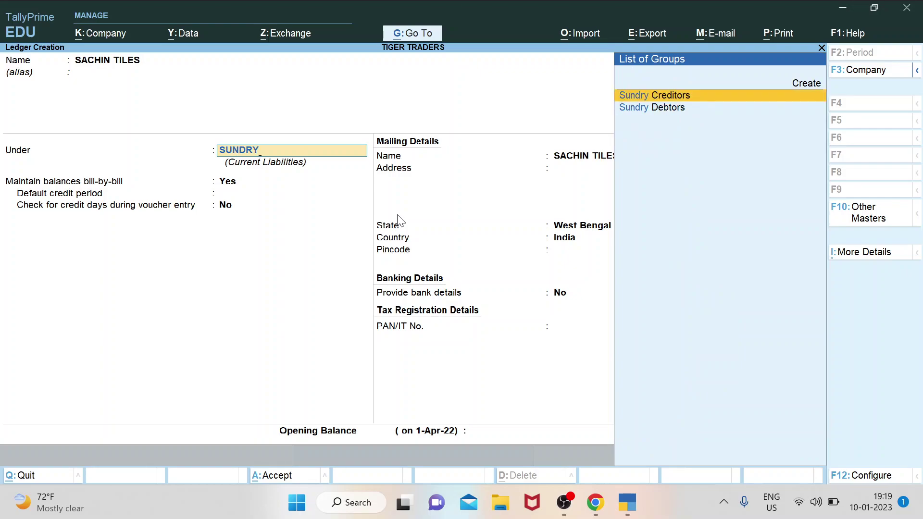
key("Down")
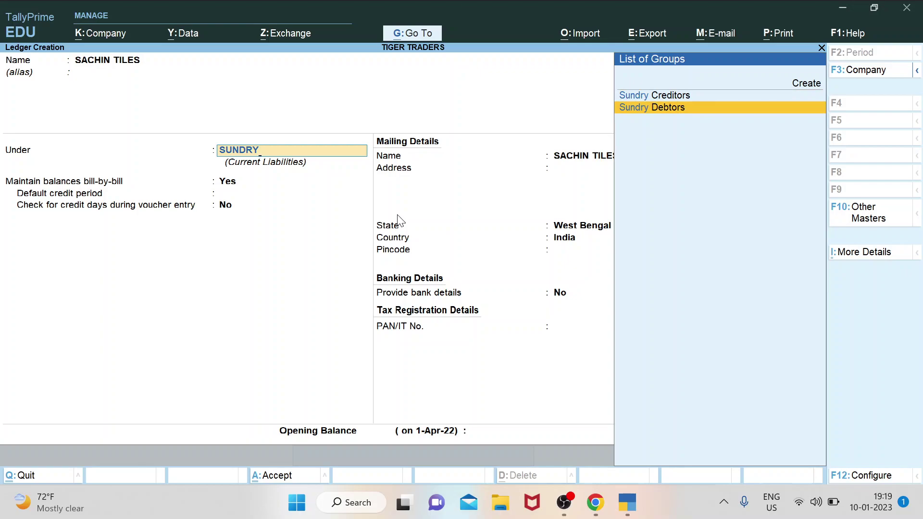
Confirm Sundry Debtors, keep bill-by-bill on, and enter address NEAR XYZ SHOWROOM.
key("Return")
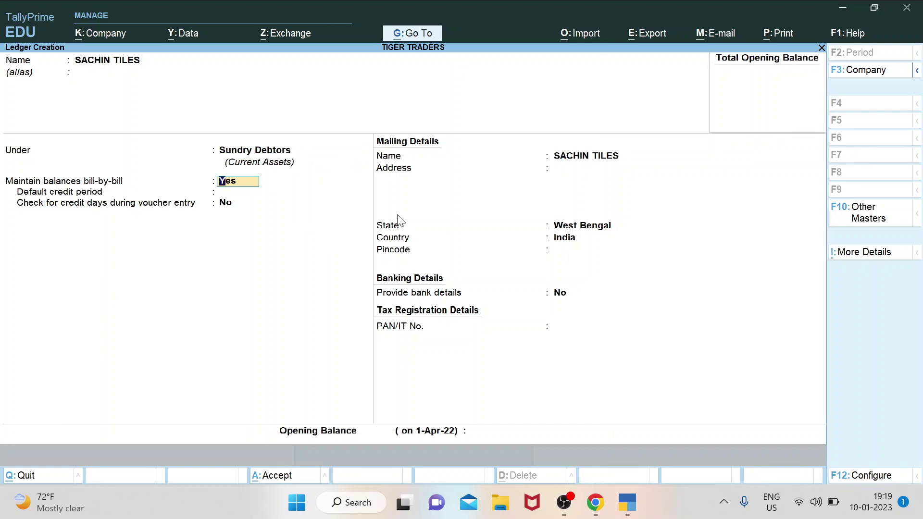
key("Return")
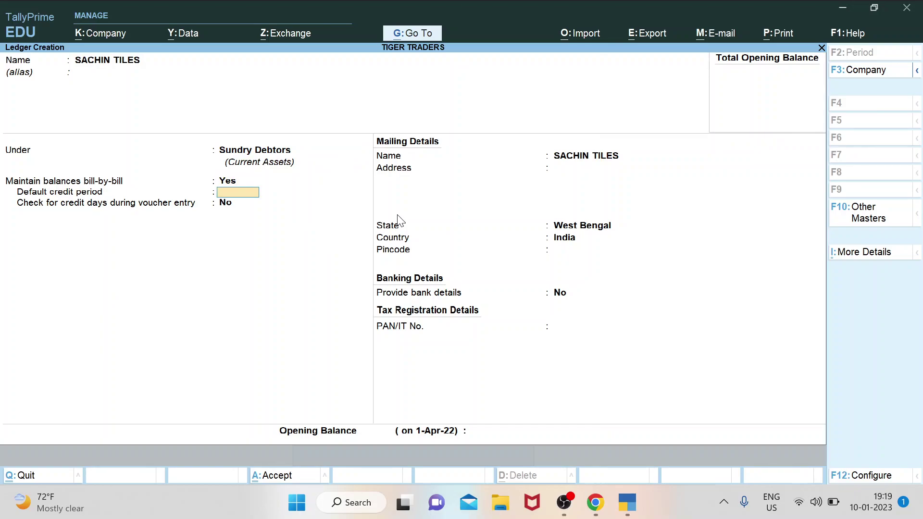
key("Return")
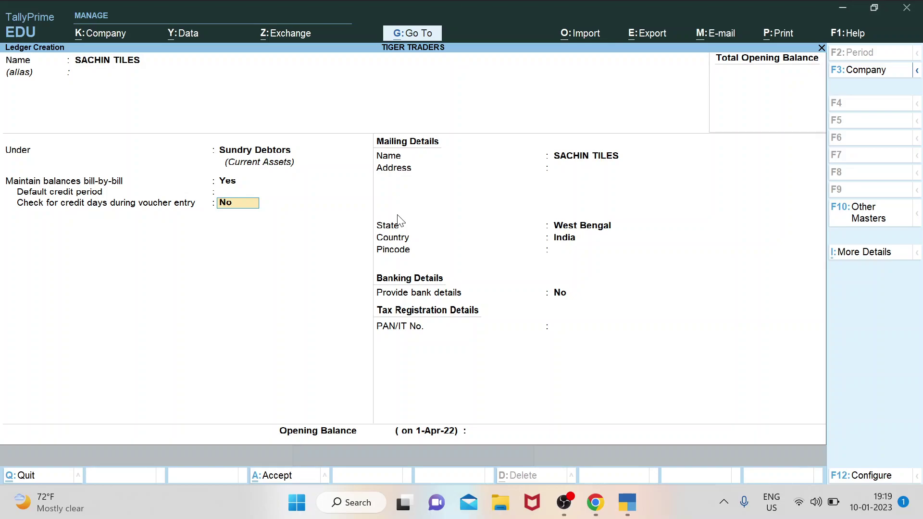
key("Return")
key("Return")
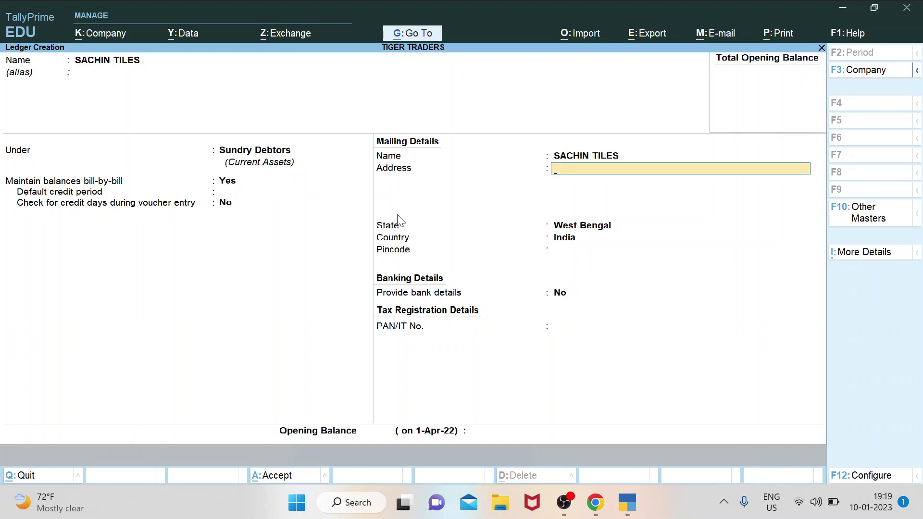
type("NEAR XYZ SHOWROOM")
key("Return")
key("Return")
key("Return")
key("Return")
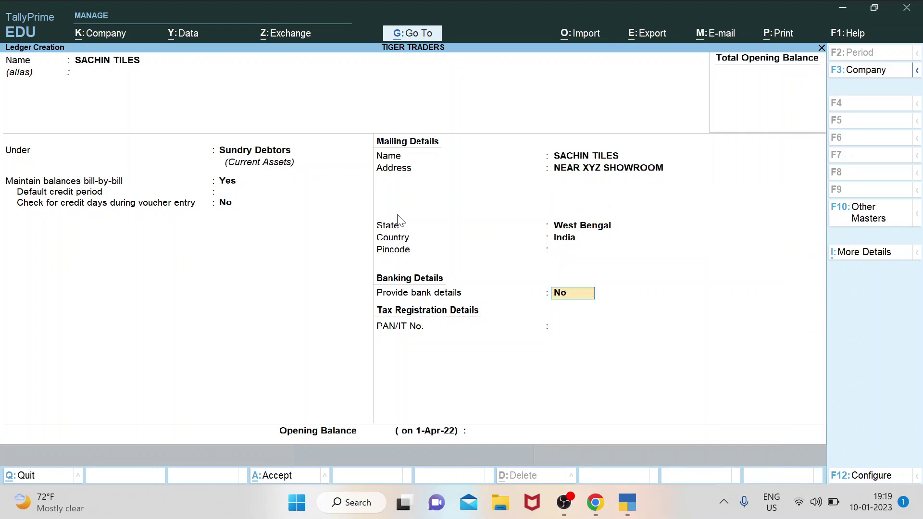
Enter pincode 999876, leave PAN blank, and save the SACHIN TILES ledger.
key("BackSpace")
type("999876")
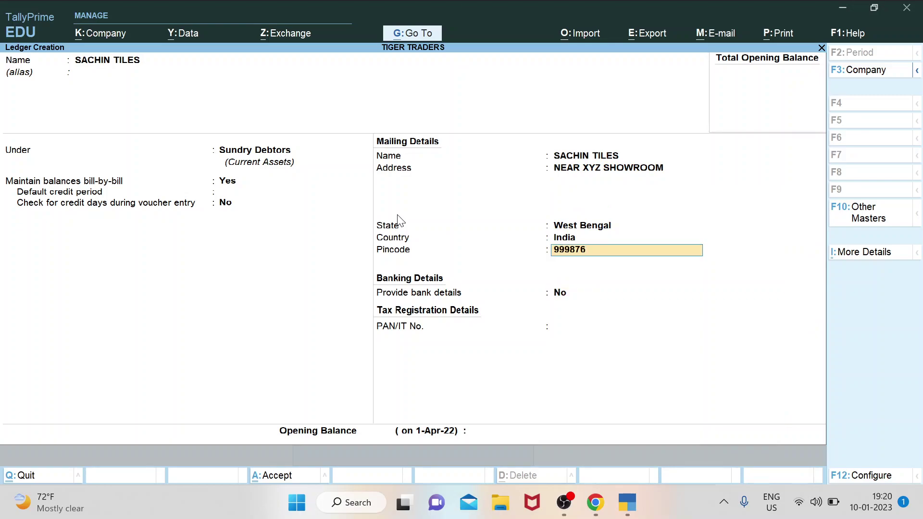
key("Return")
key("Return")
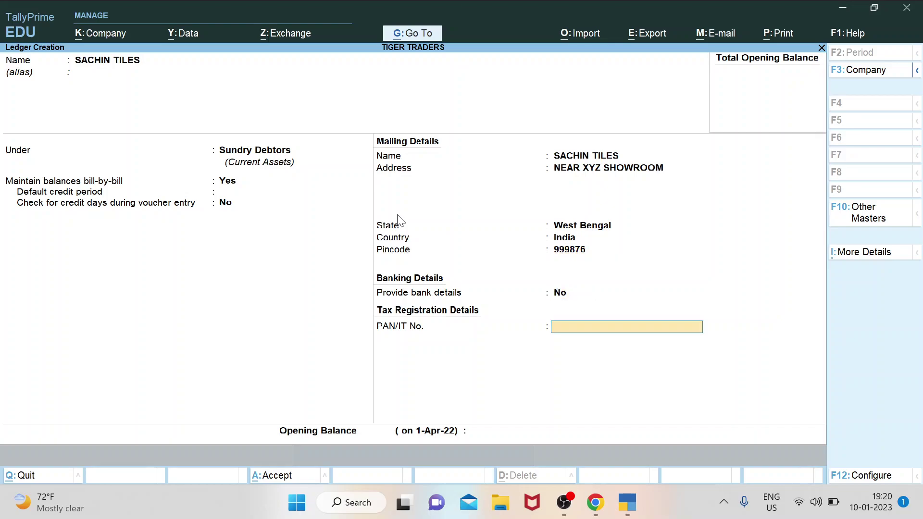
key("Return")
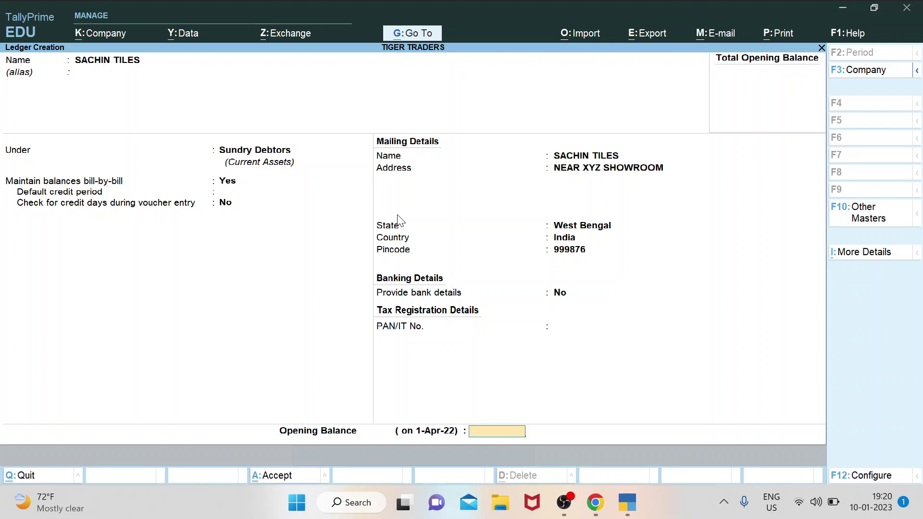
key("Return")
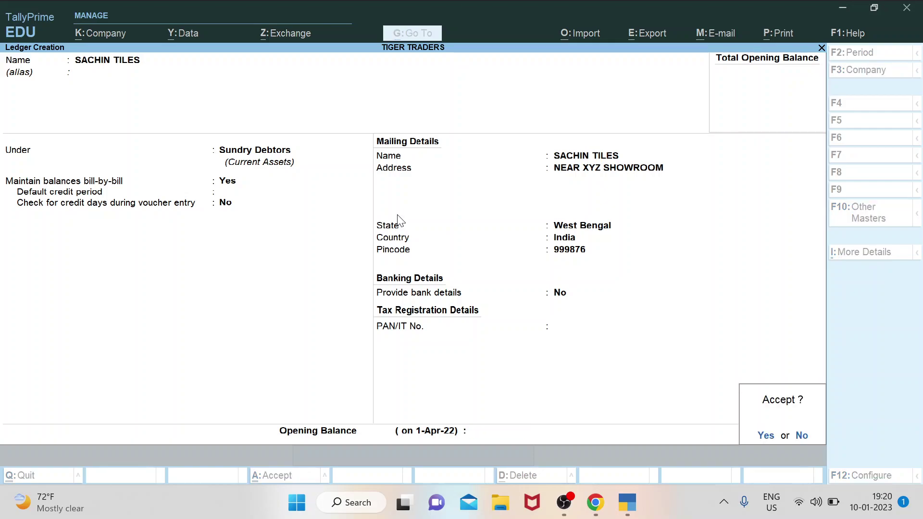
key("Return")
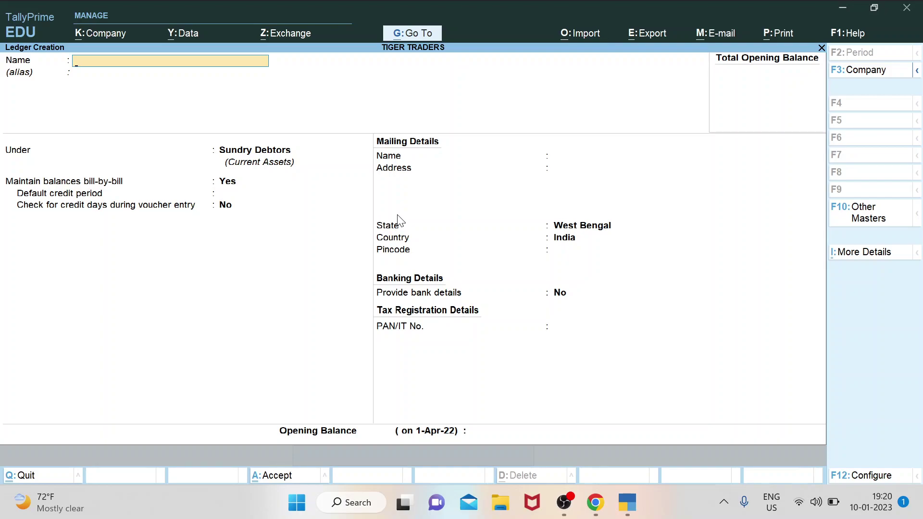
Quit ledger creation and open the Alter masters list from Gateway of Tally.
key("Escape")
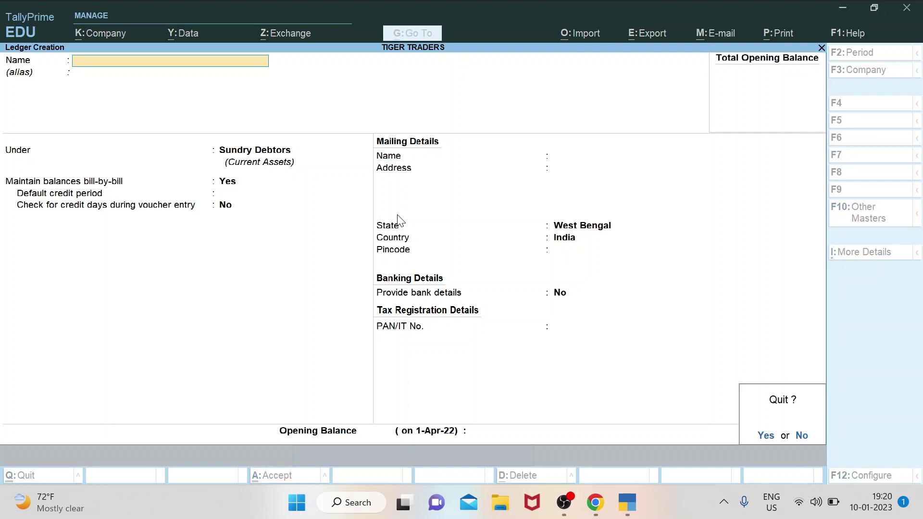
key("y")
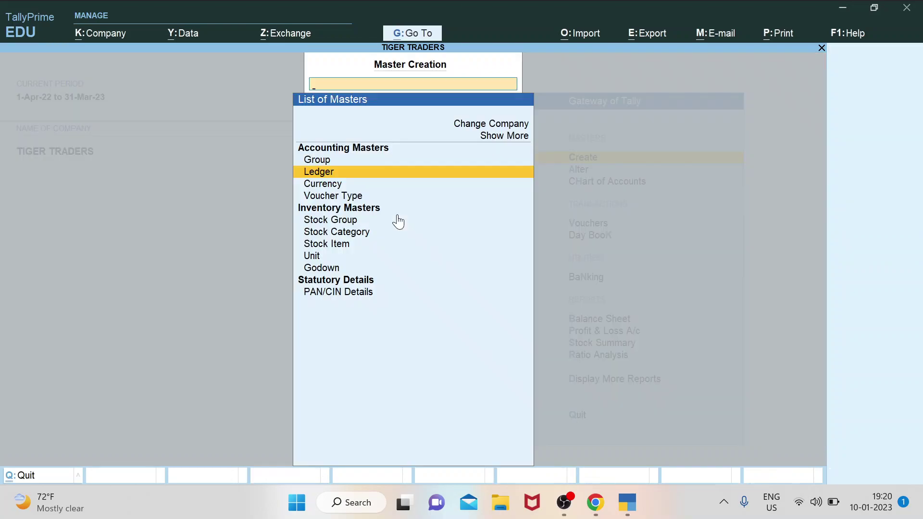
key("Escape")
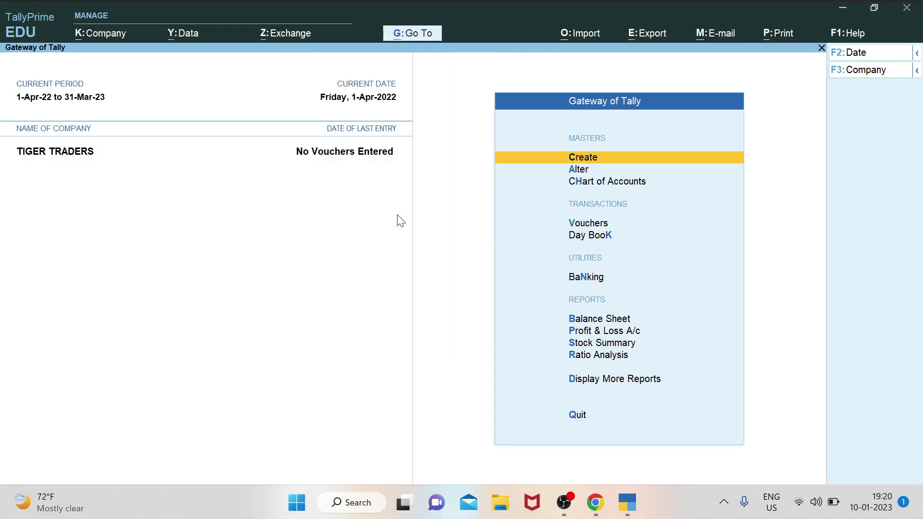
key("Down")
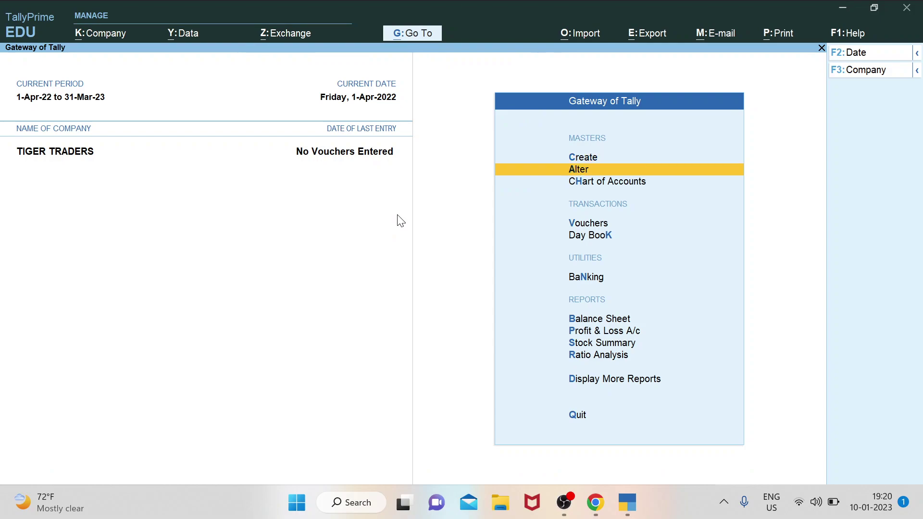
key("Up")
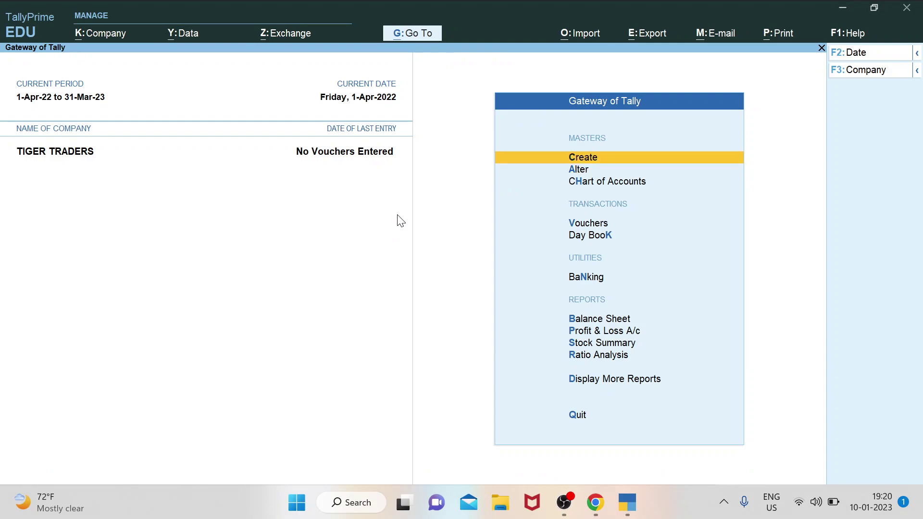
key("Down")
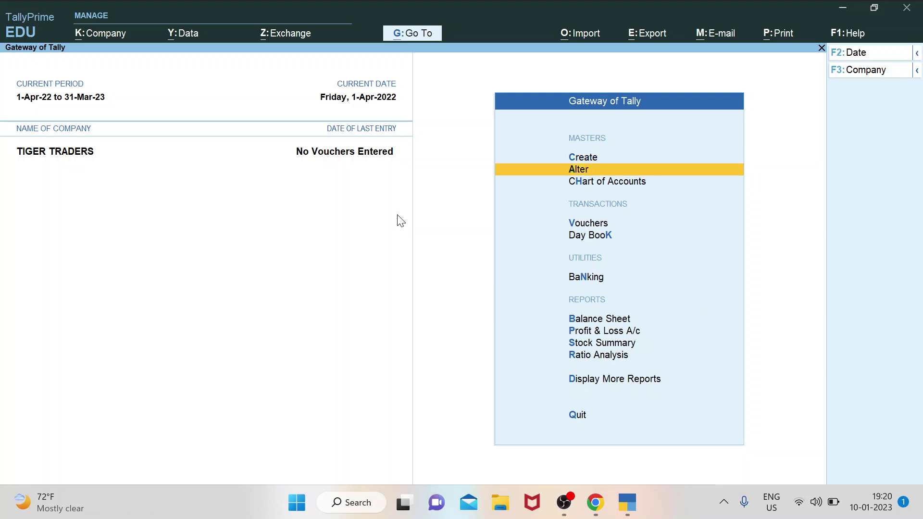
key("Return")
key("Down")
Open the ledger list and browse CAPITAL, Cash and CURRENT ACCOUNT SBI.
key("Return")
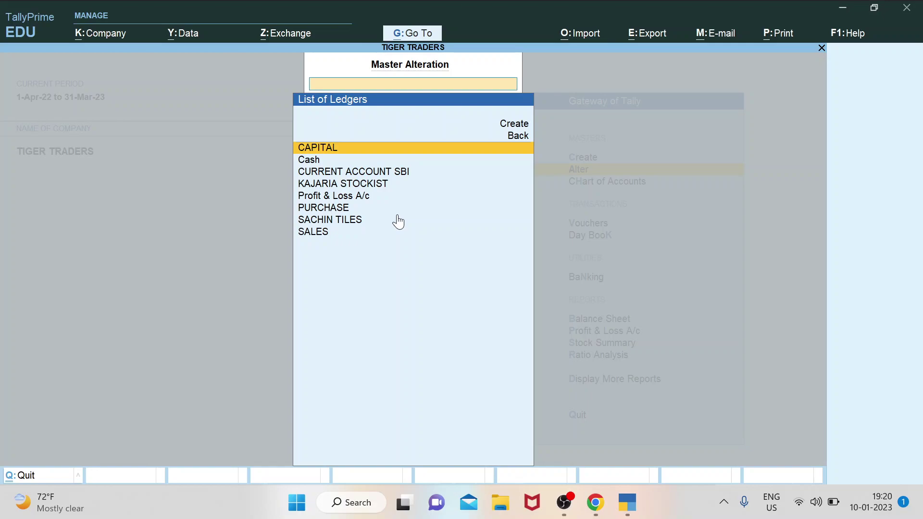
key("Down")
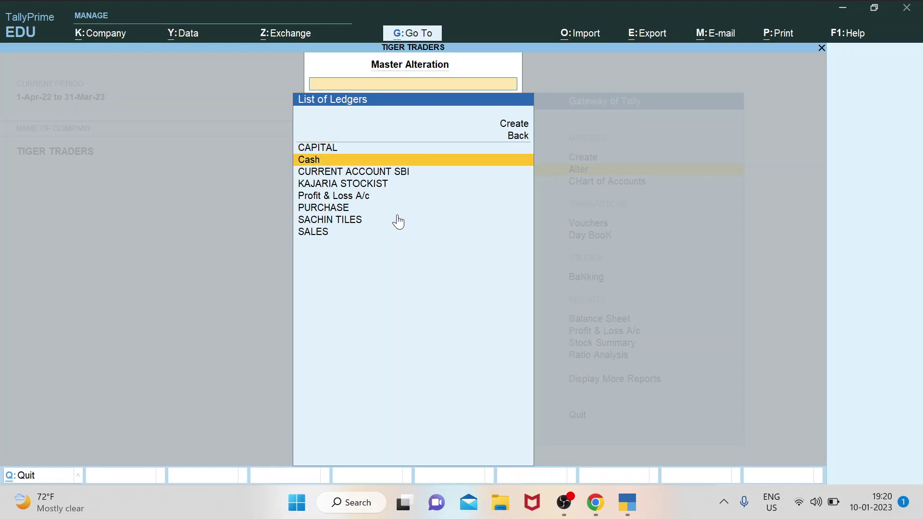
key("Up")
key("Down")
key("Down")
key("Down")
key("Down")
key("Down")
key("Down")
key("Up")
key("Up")
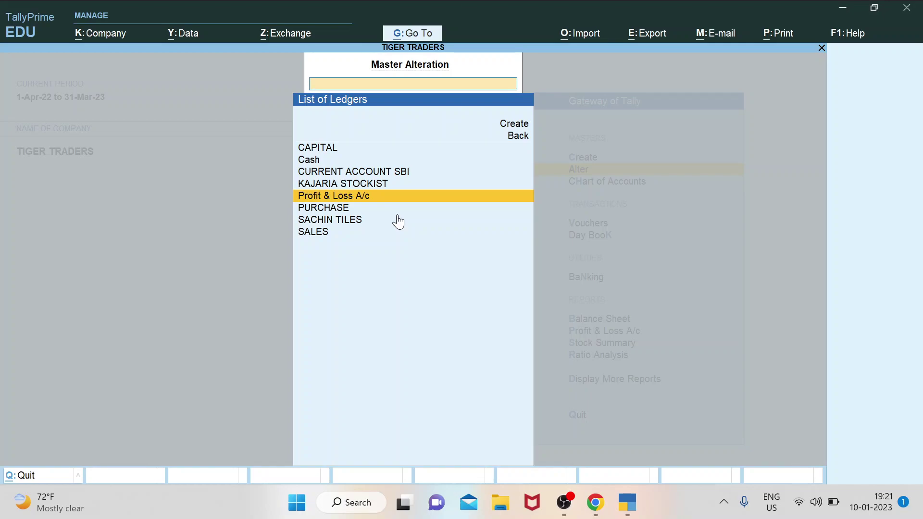
key("Up")
key("Up")
key("Up")
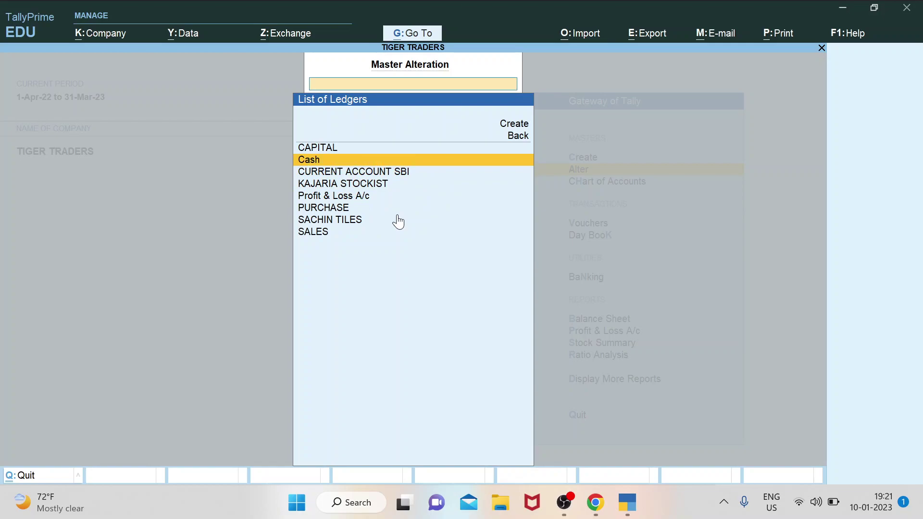
key("Down")
key("Down")
key("Up")
key("Up")
key("Up")
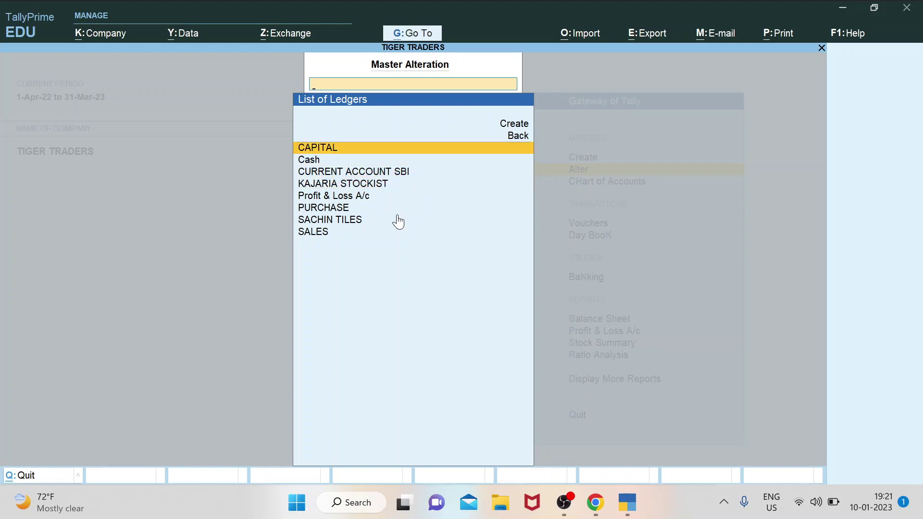
key("Down")
key("Down")
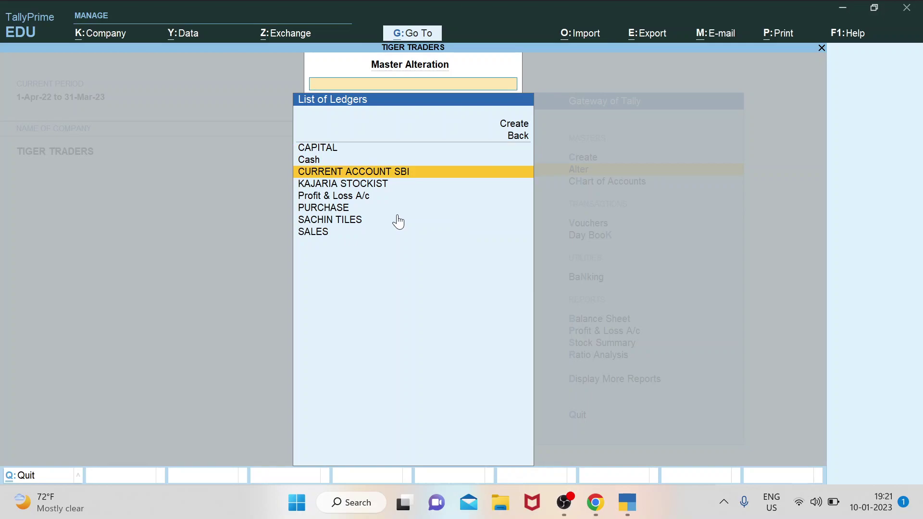
Review KAJARIA STOCKIST, PURCHASE, SACHIN TILES and SALES, then start a blank ledger.
key("Down")
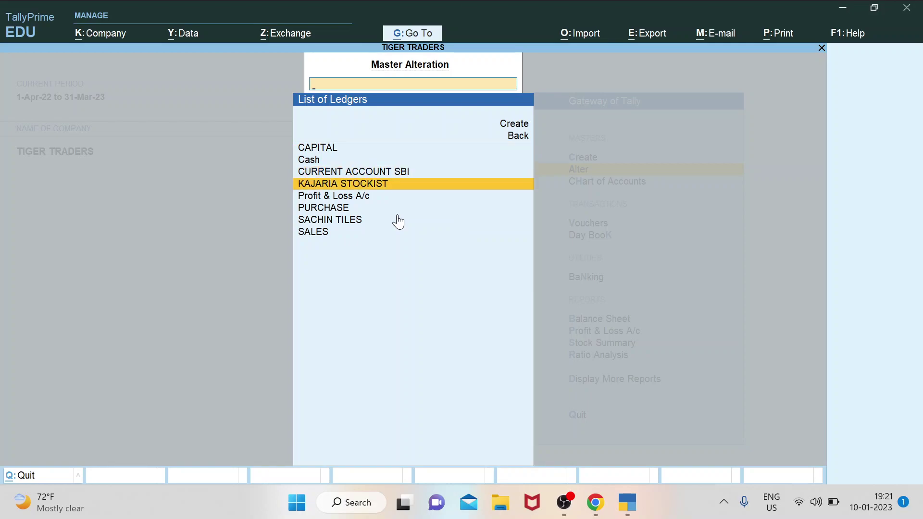
key("Down")
key("Down")
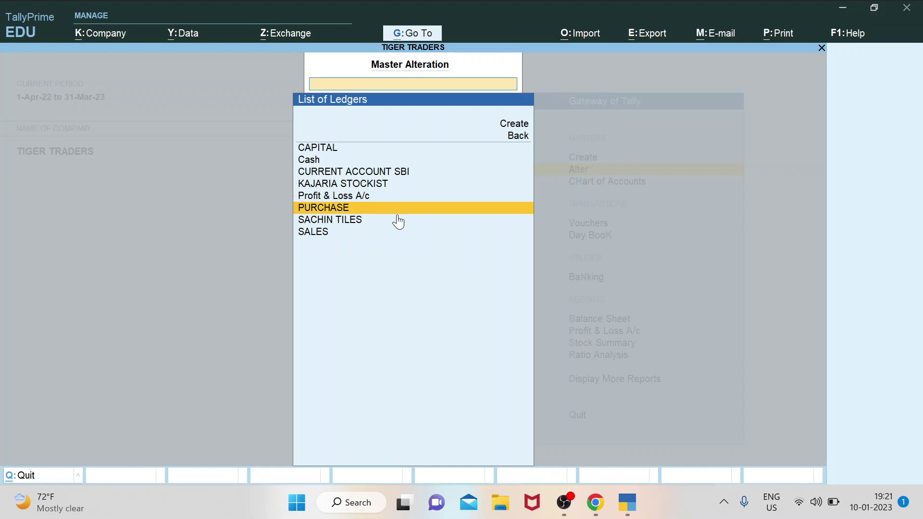
key("Down")
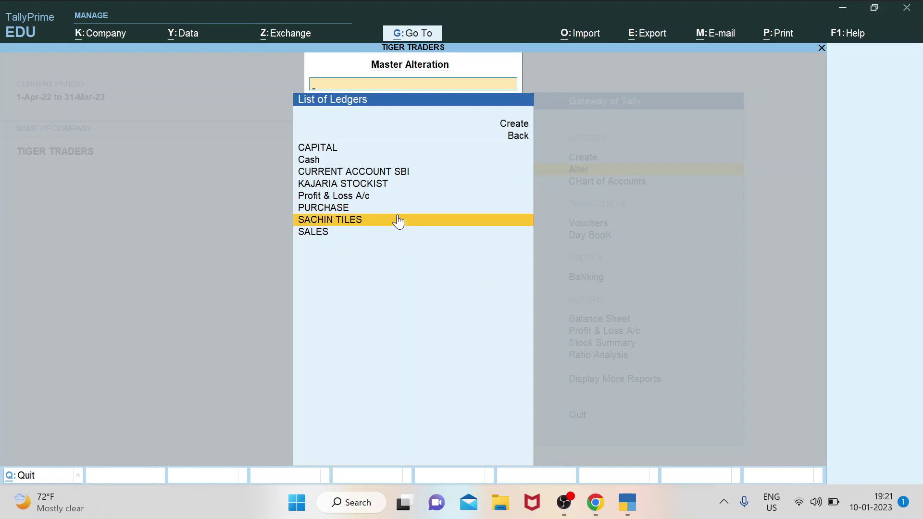
key("Down")
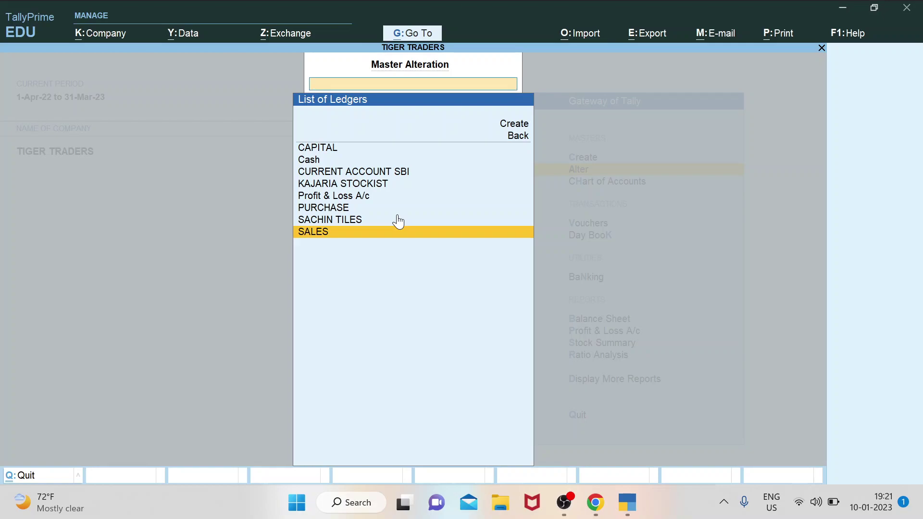
key("Up")
key("Up")
key("Up")
key("Up")
key("Up")
key("Up")
key("Up")
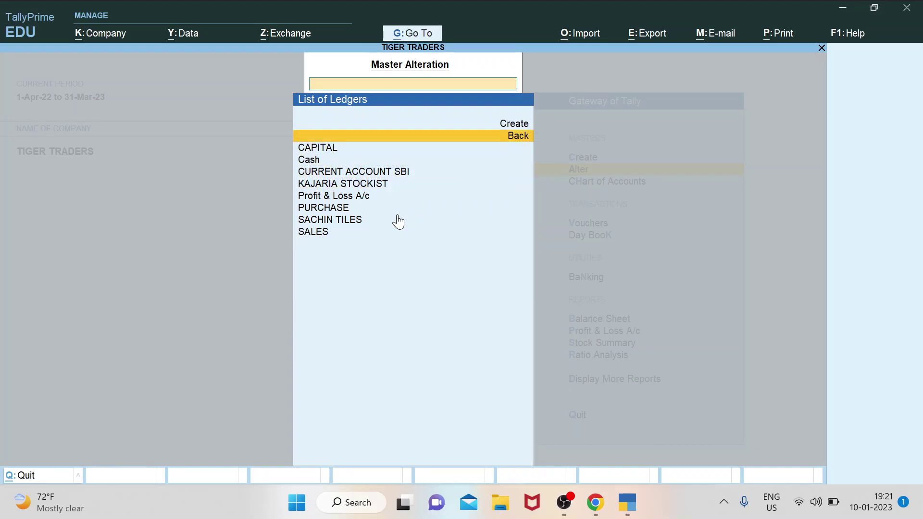
key("Up")
key("Up")
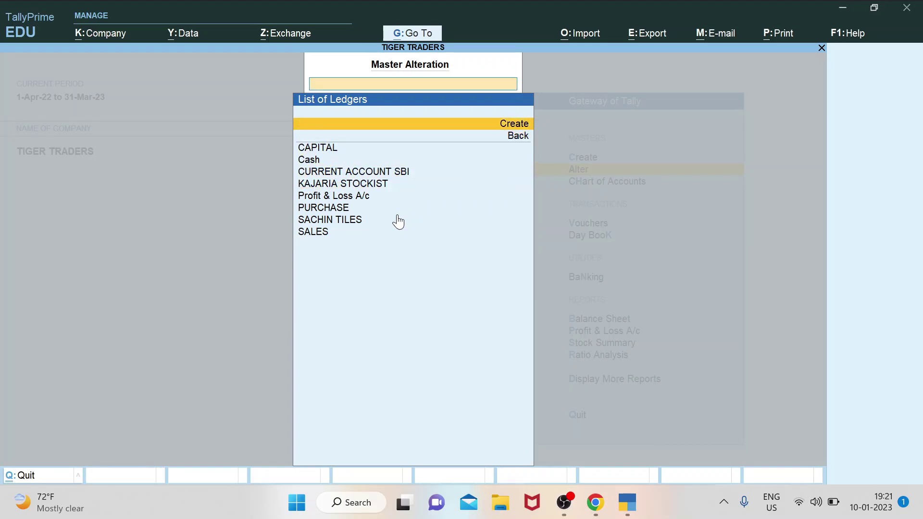
key("Return")
Create ledger SALARY1 under Indirect Expenses with type Not Applicable, skipping bank details.
type("SALARY1")
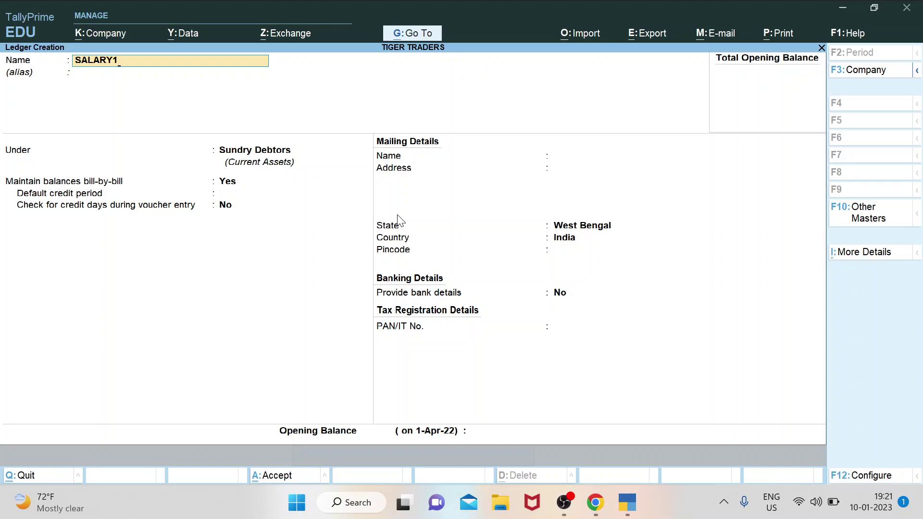
key("Return")
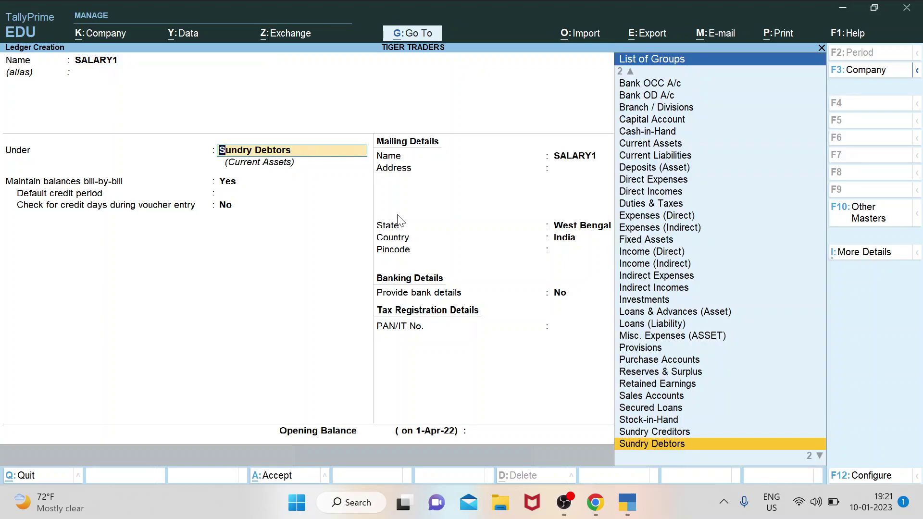
type("INDI")
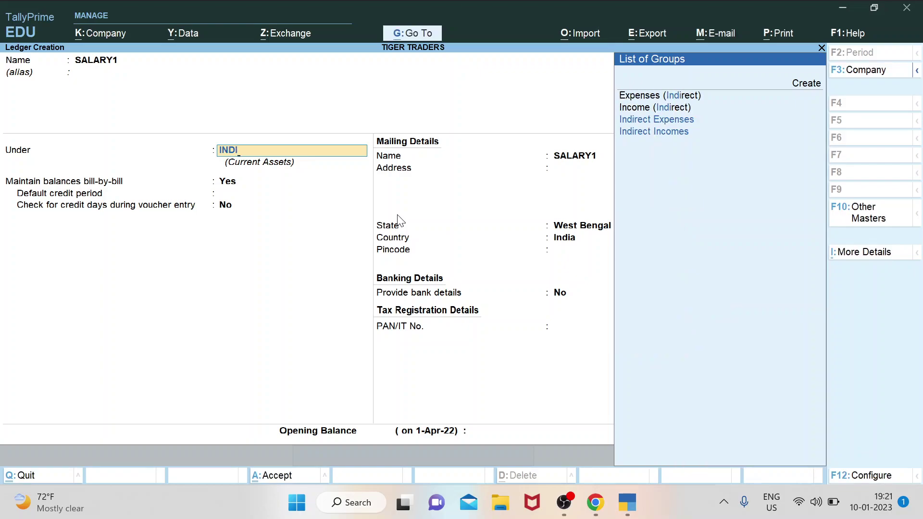
key("Down")
key("Up")
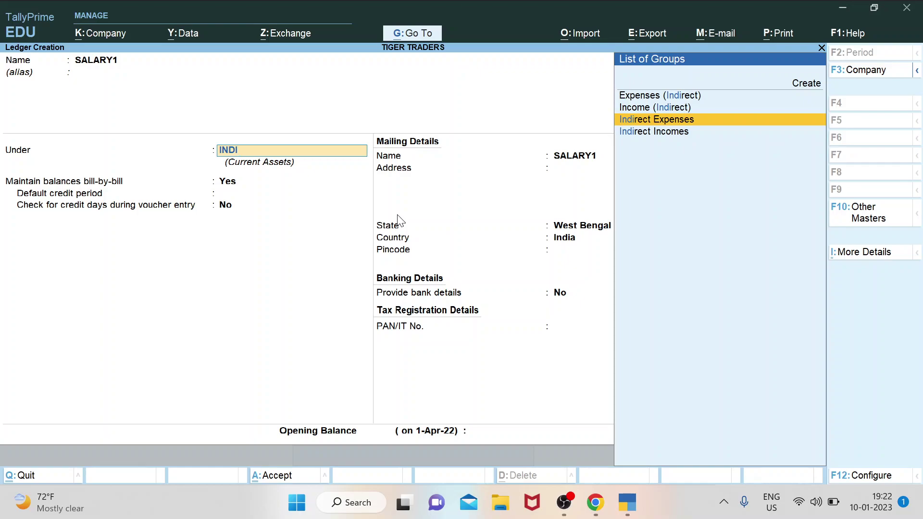
key("Return")
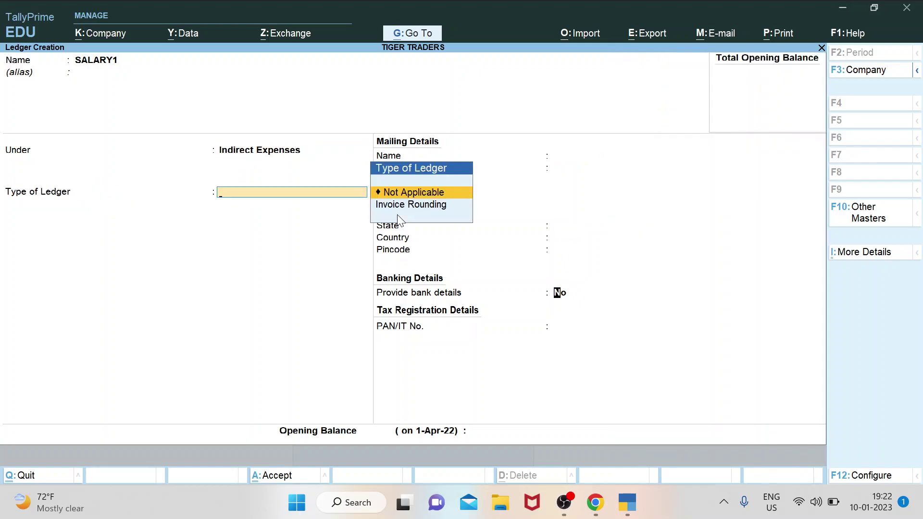
key("Return")
key("Return")
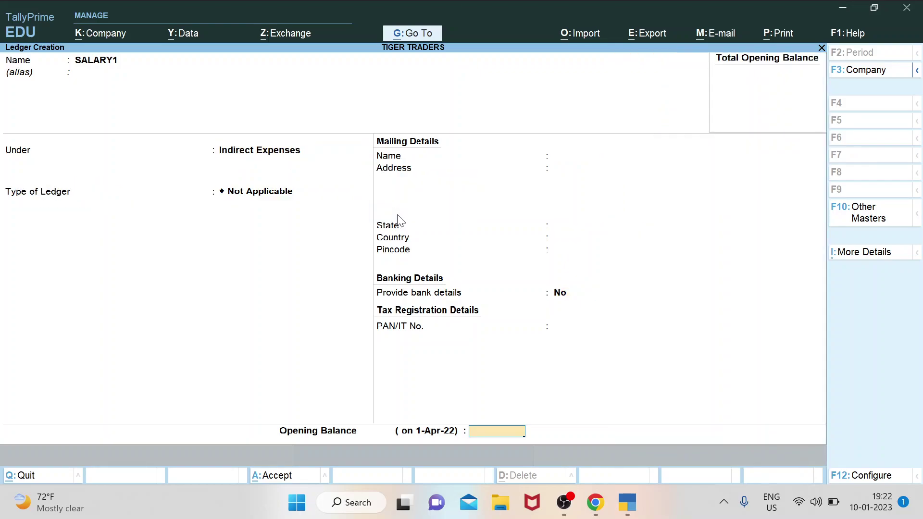
key("Return")
key("Return")
Save the SALARY2 and OFFICE RENT ledgers under Indirect Expenses, leaving a blank ledger form.
type("SALARY2")
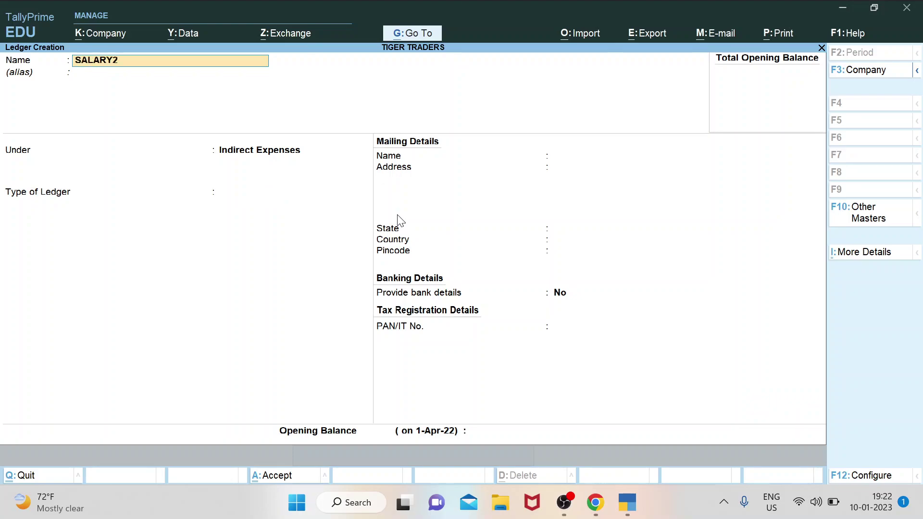
key("Return")
key("Return")
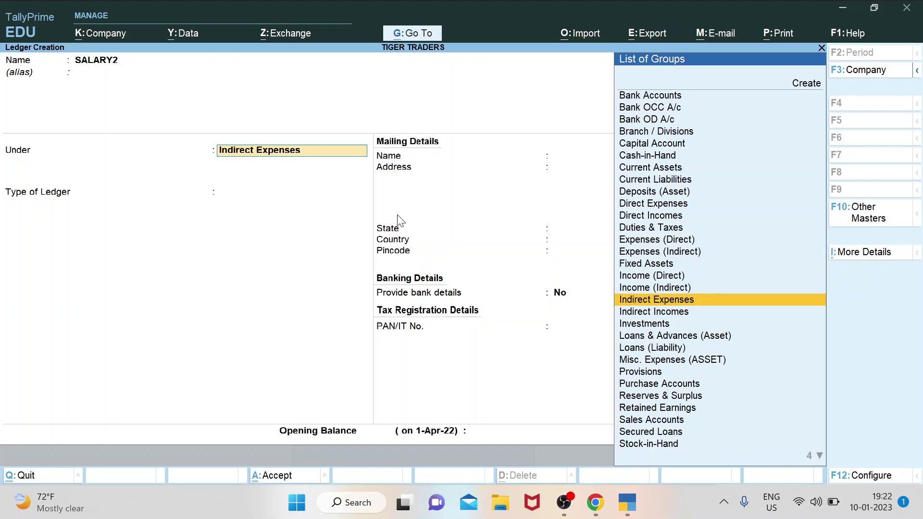
key("Return")
key("Return")
key("Return")
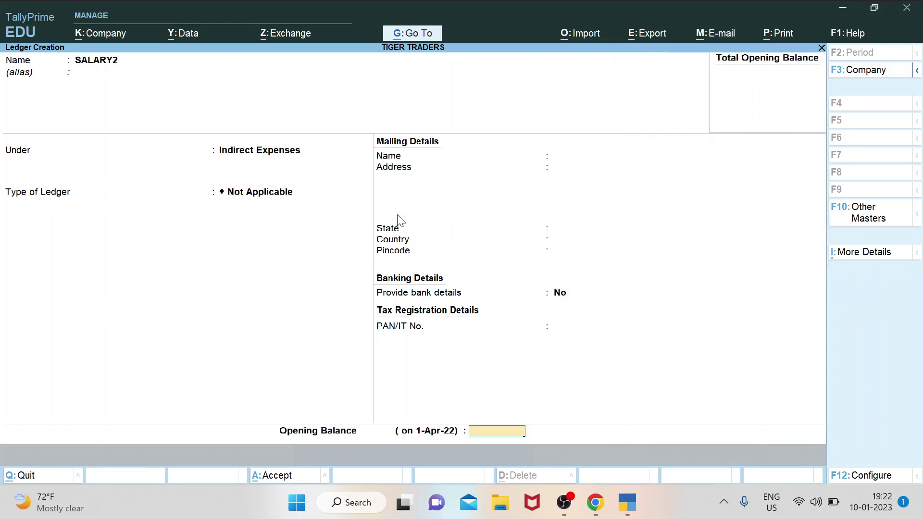
key("Return")
key("Return")
type("O")
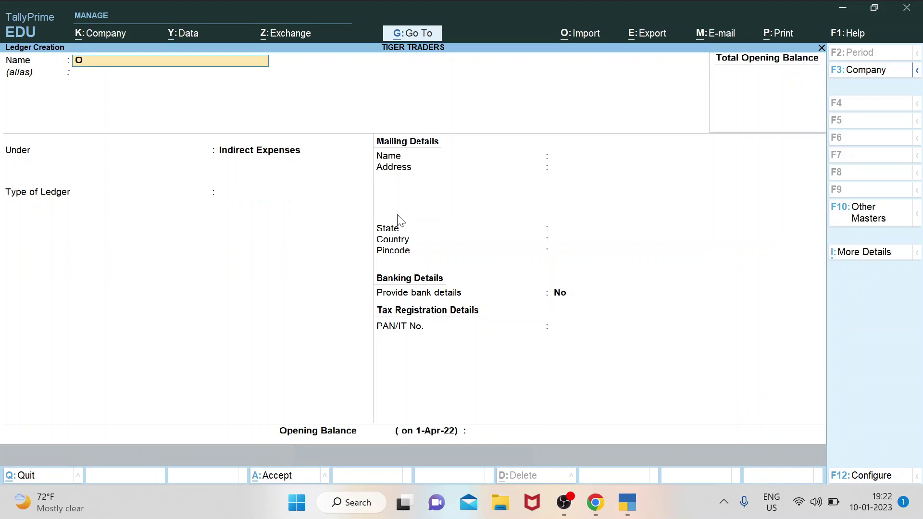
type("FFICE REN")
key("Return")
key("Return")
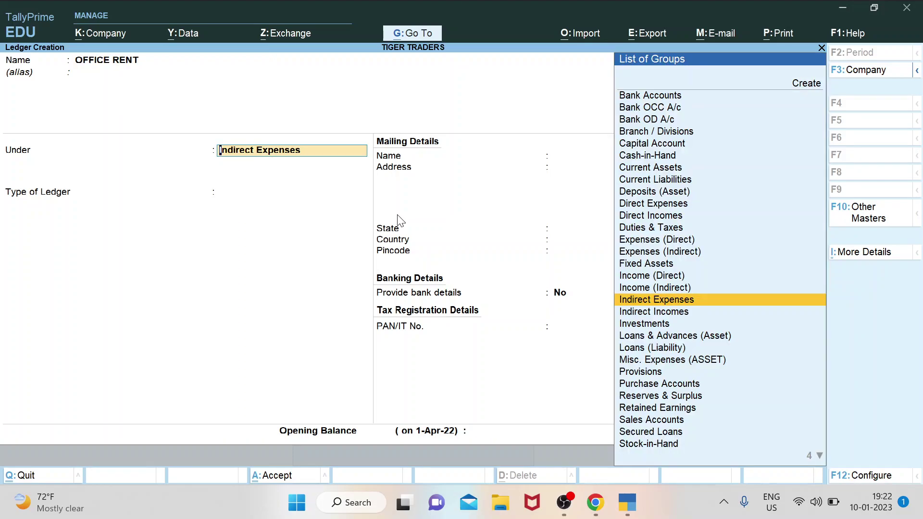
key("Return")
key("Return")
key("Return")
key("Return")
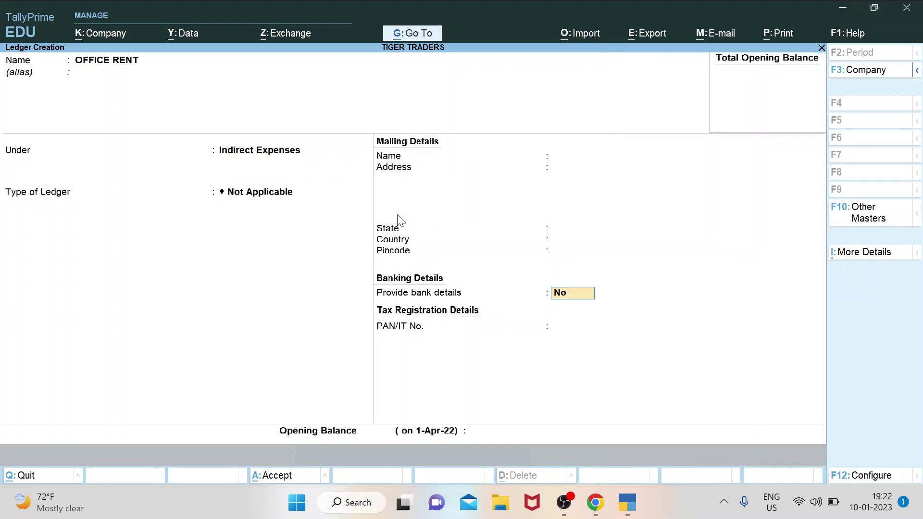
key("Return")
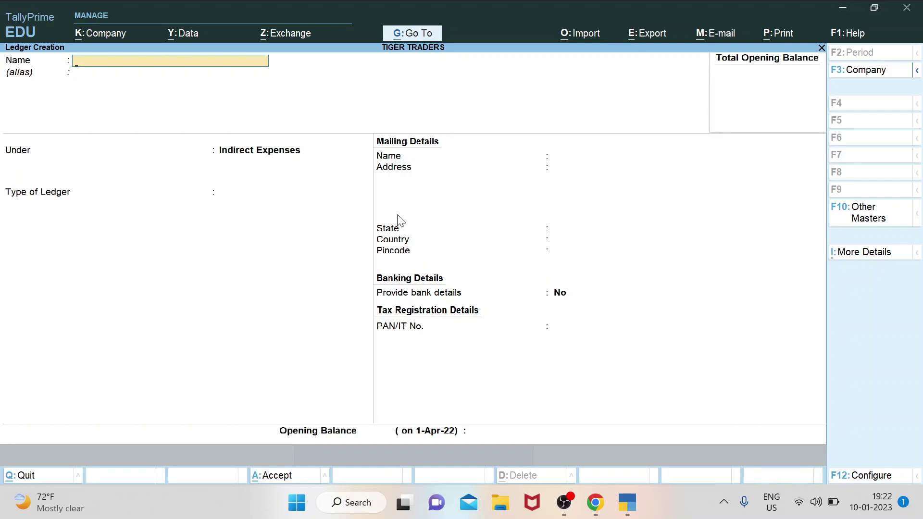
Quit the blank ledger form and scroll the ledger list past CAPITAL, OFFICE RENT and SACHIN TILES.
key("Escape")
key("Return")
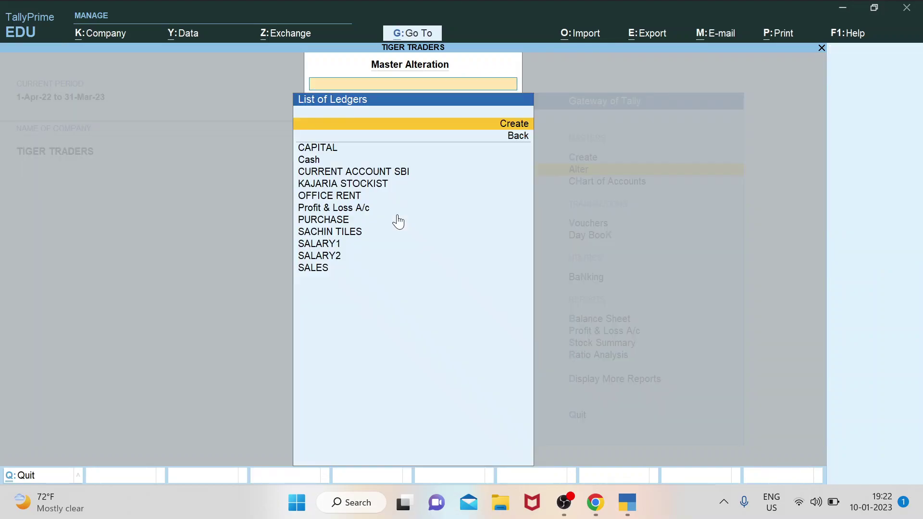
key("Down")
key("Down")
key("Down")
key("Down")
key("Down")
key("Down")
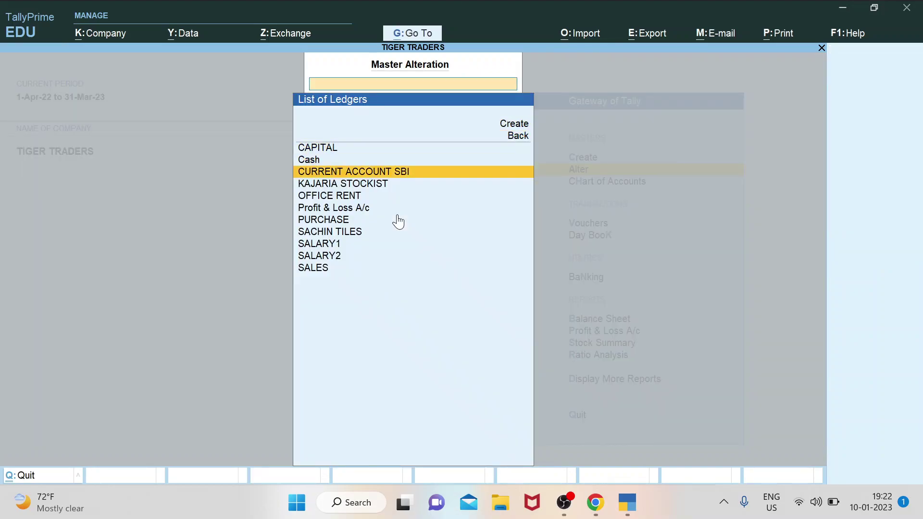
key("Down")
key("Down")
key("Down")
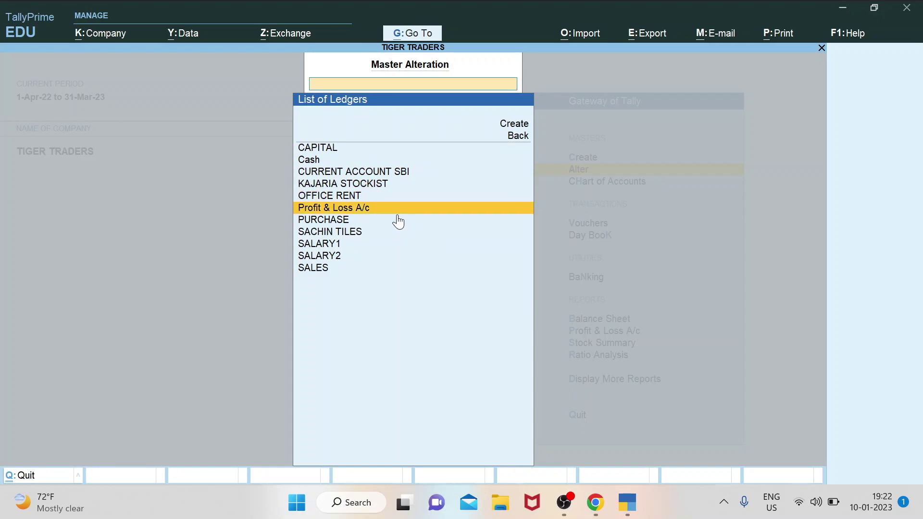
key("Down")
key("Down")
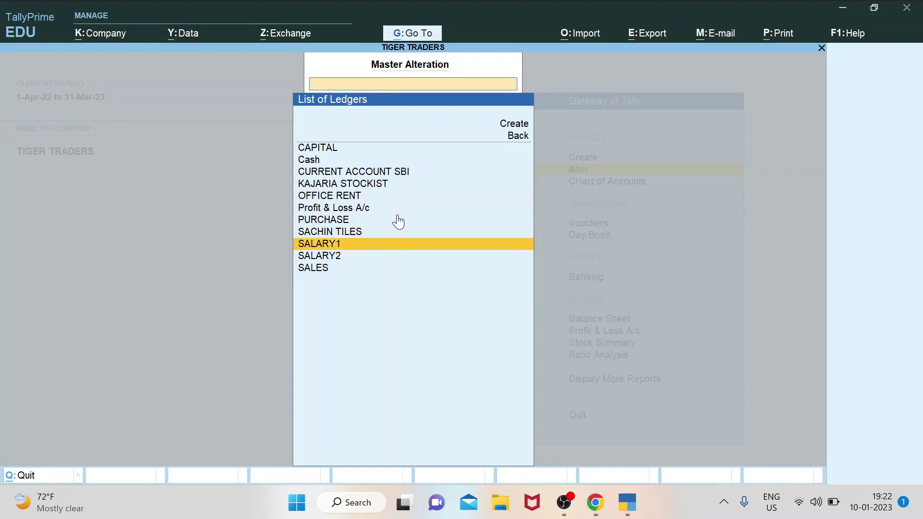
key("Down")
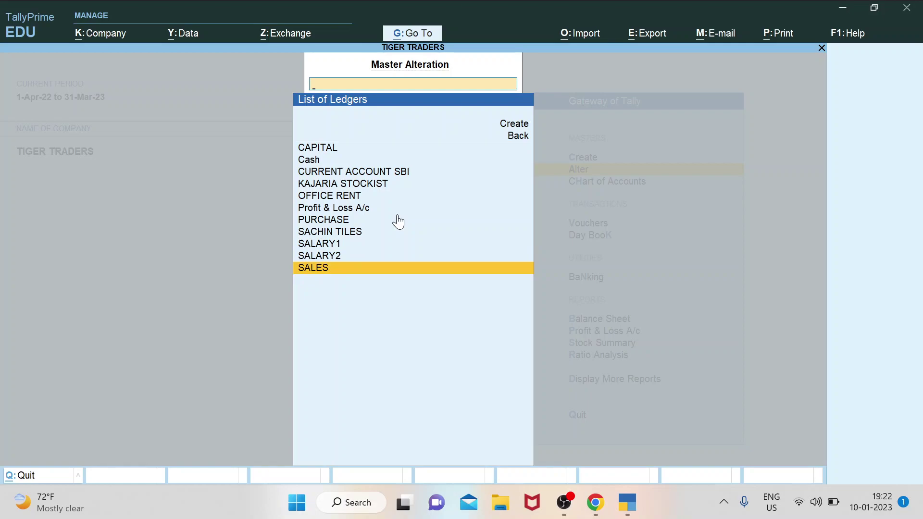
Review SALARY1, SALES, PURCHASE and OFFICE RENT in the list, then back out of it.
key("Up")
key("Up")
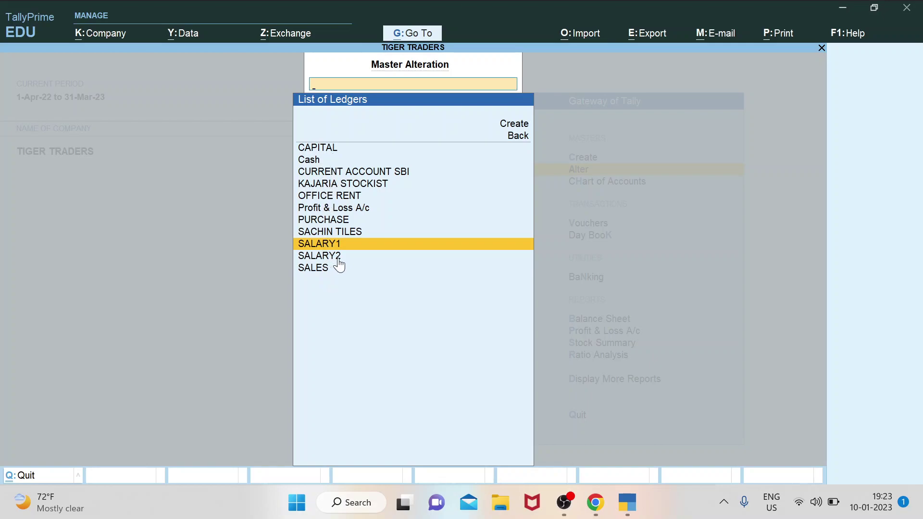
key("Down")
key("Down")
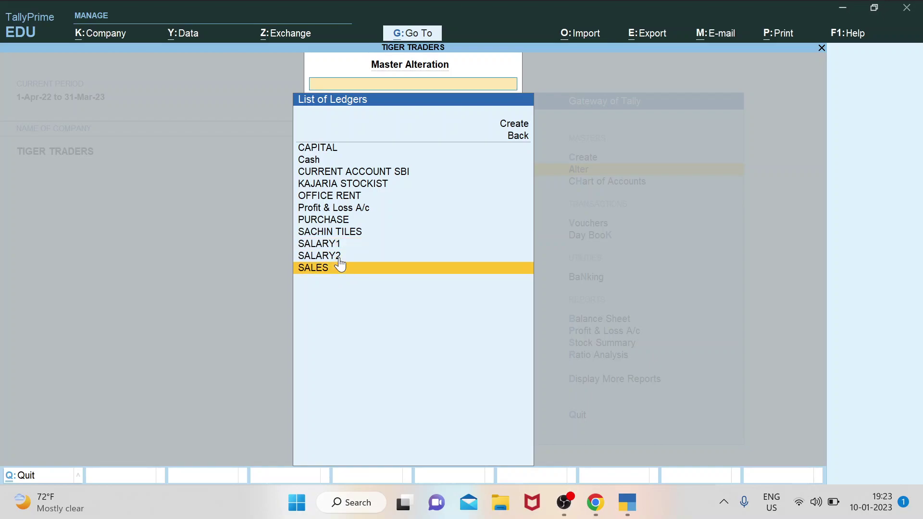
key("Up")
key("Up")
key("Up")
key("Up")
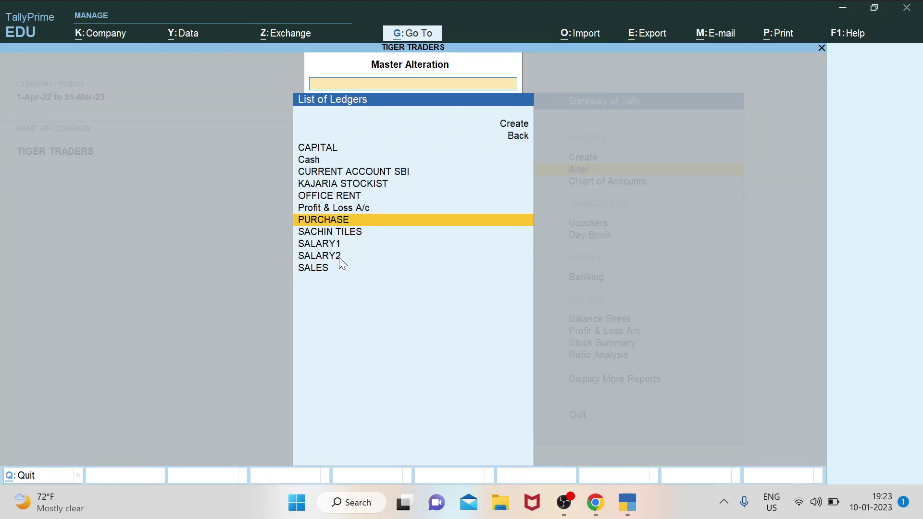
key("Up")
key("Up")
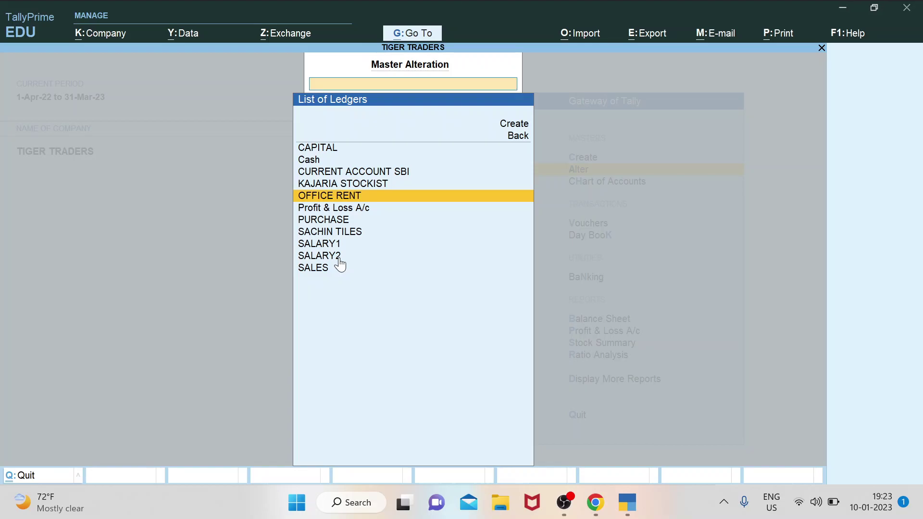
key("Escape")
key("Escape")
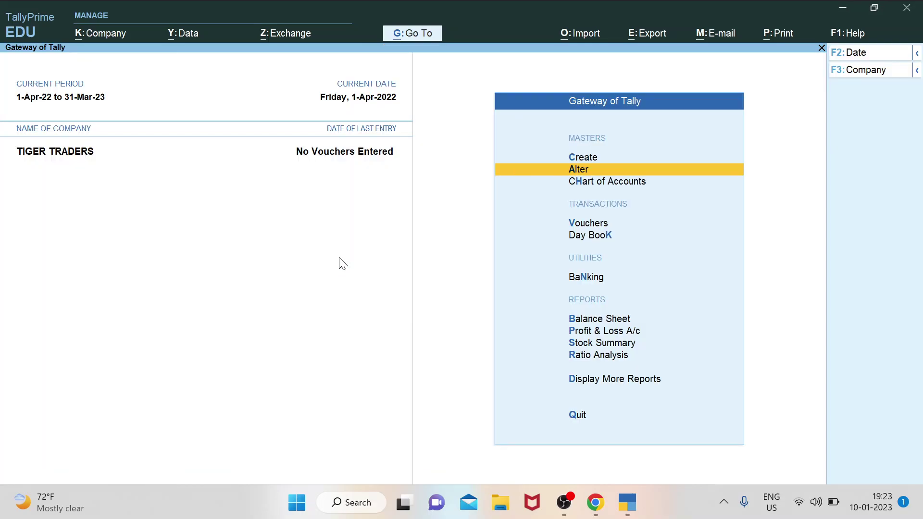
key("Up")
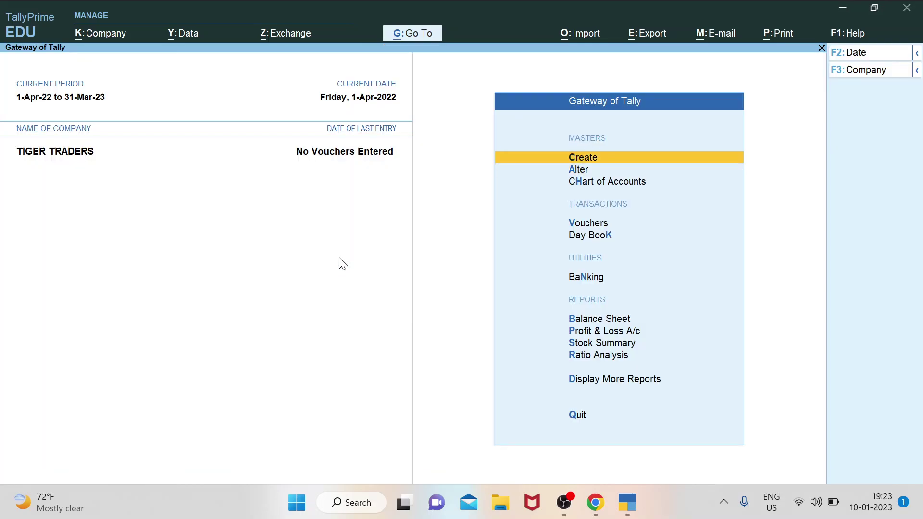
key("Down")
key("Down")
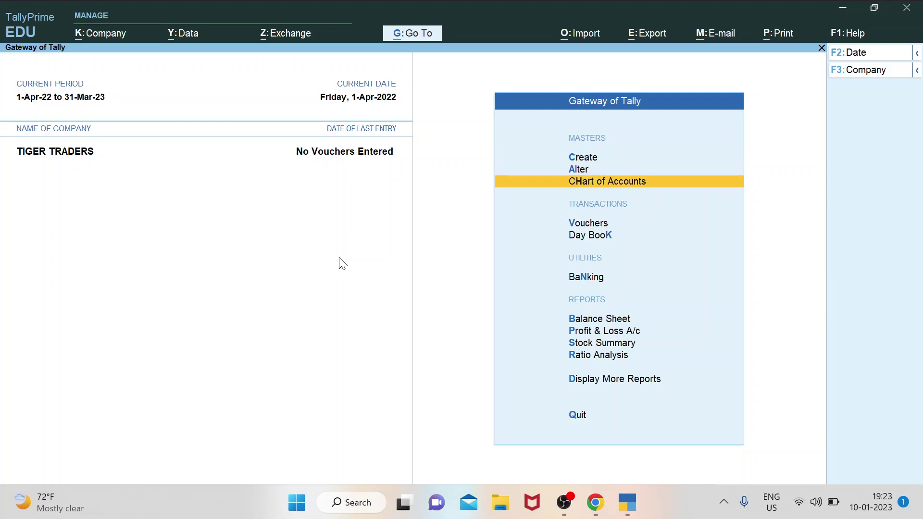
key("Up")
key("Up")
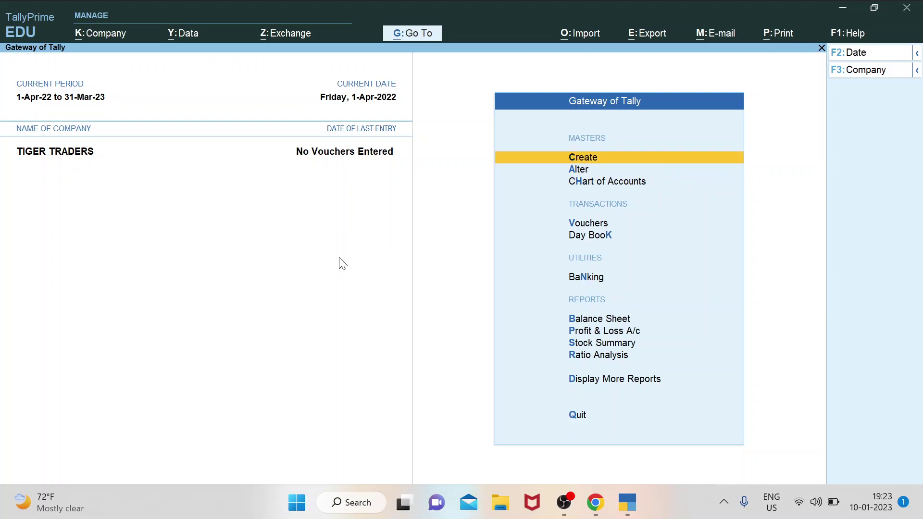
key("Down")
key("Down")
key("Down")
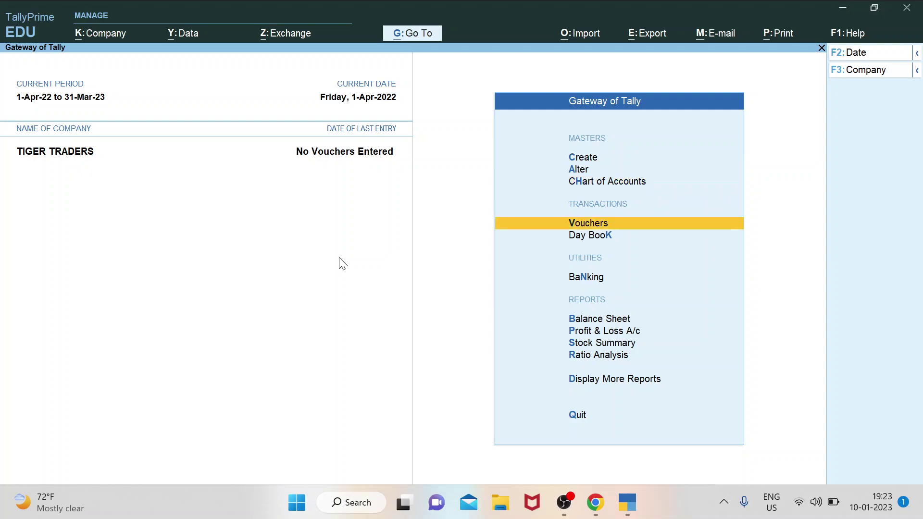
key("Down")
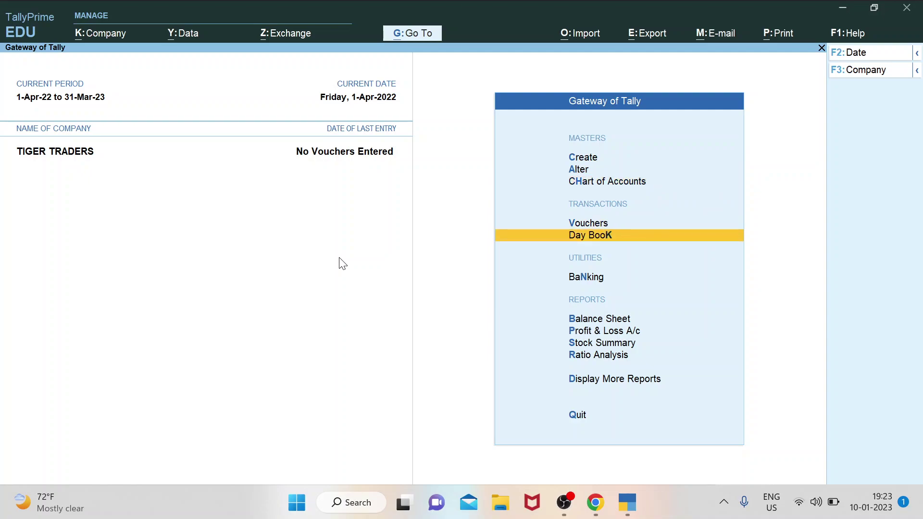
key("Up")
key("Down")
key("Down")
key("Down")
key("Down")
key("Up")
key("Up")
key("Up")
key("Up")
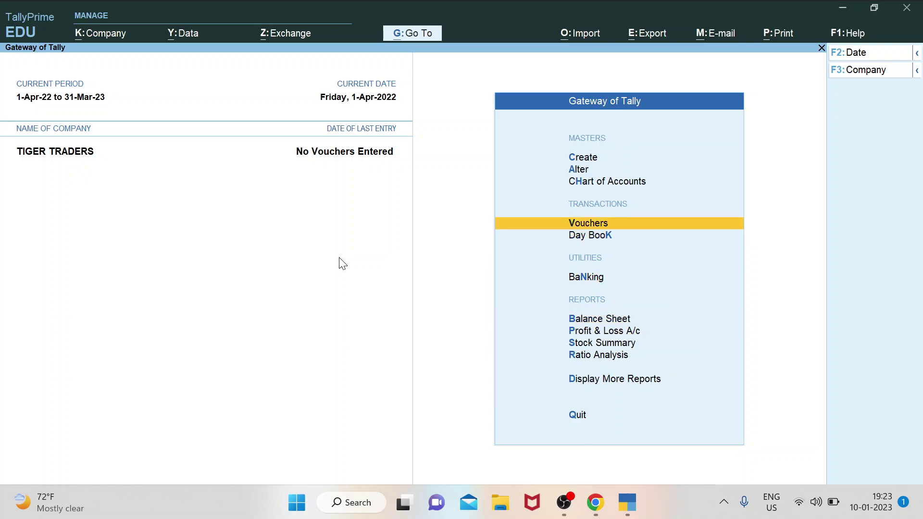
key("Up")
key("Up")
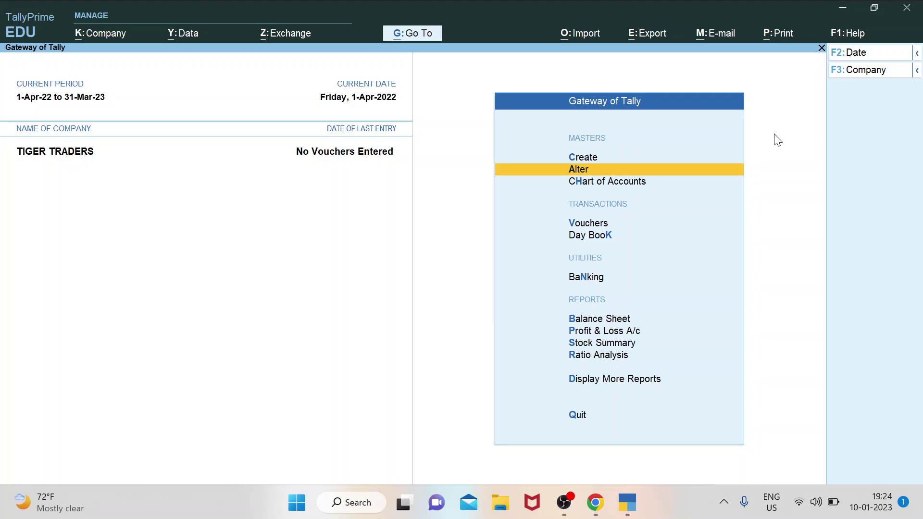
Bring up the company management options with F3 and browse them.
key("F3")
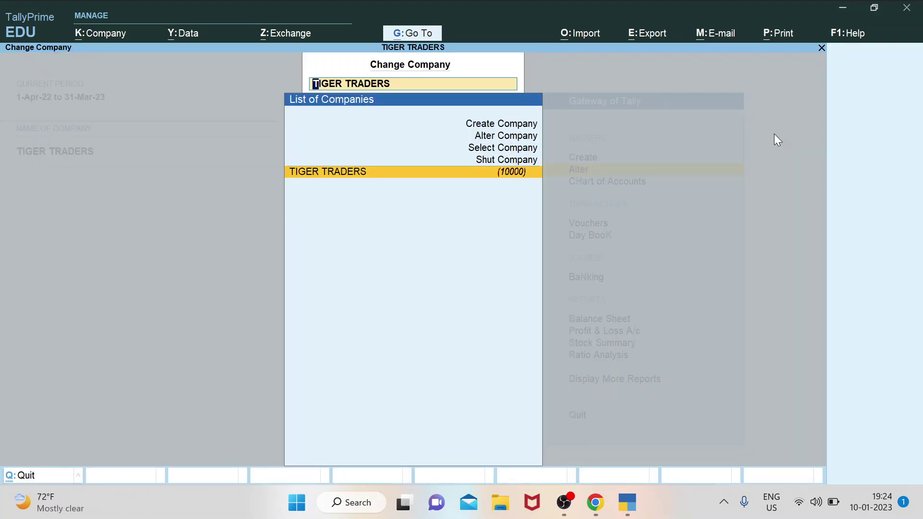
key("Up")
key("Up")
key("Up")
key("Up")
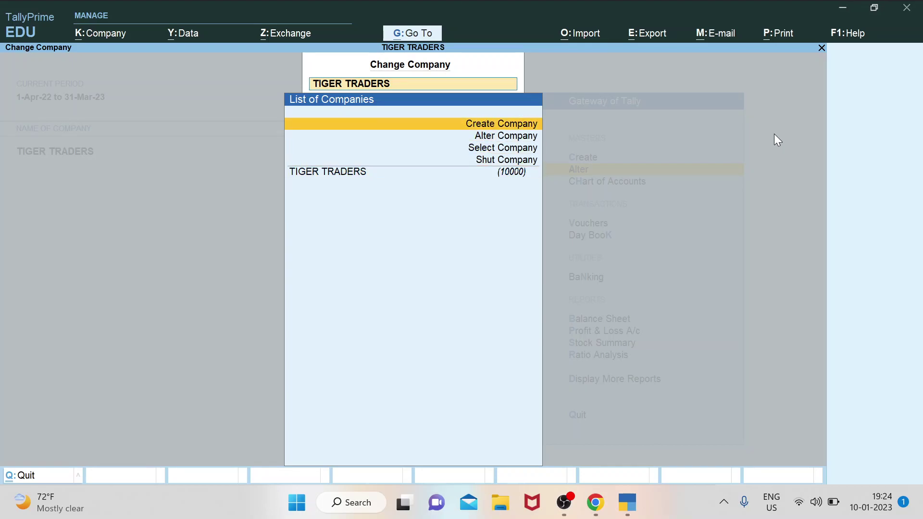
key("Down")
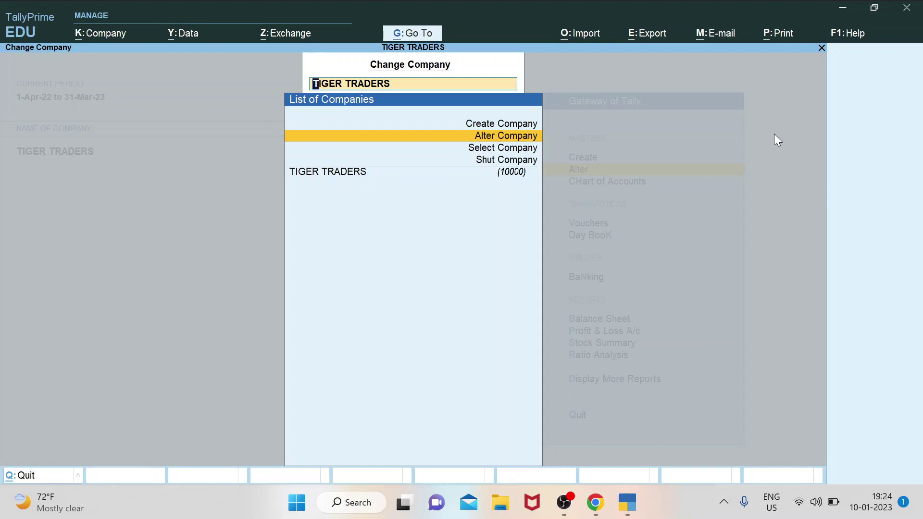
key("Down")
key("Down")
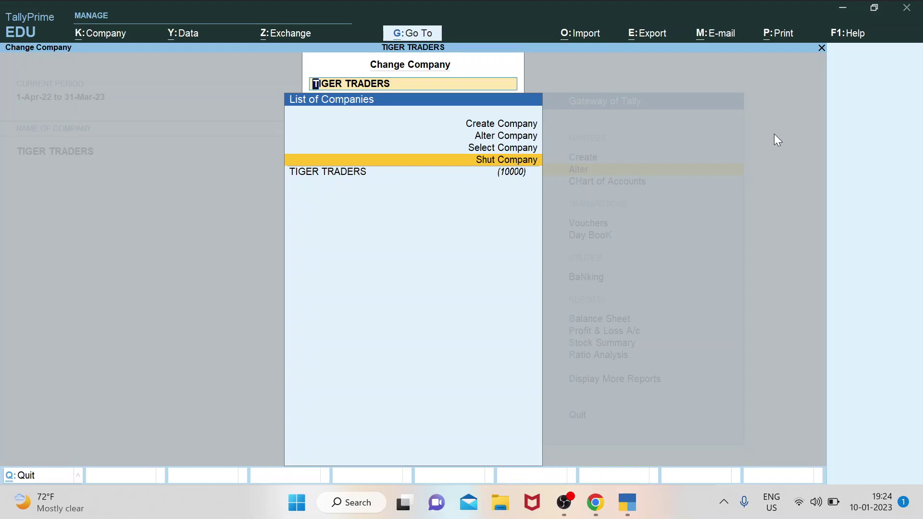
key("Up")
key("Up")
key("Up")
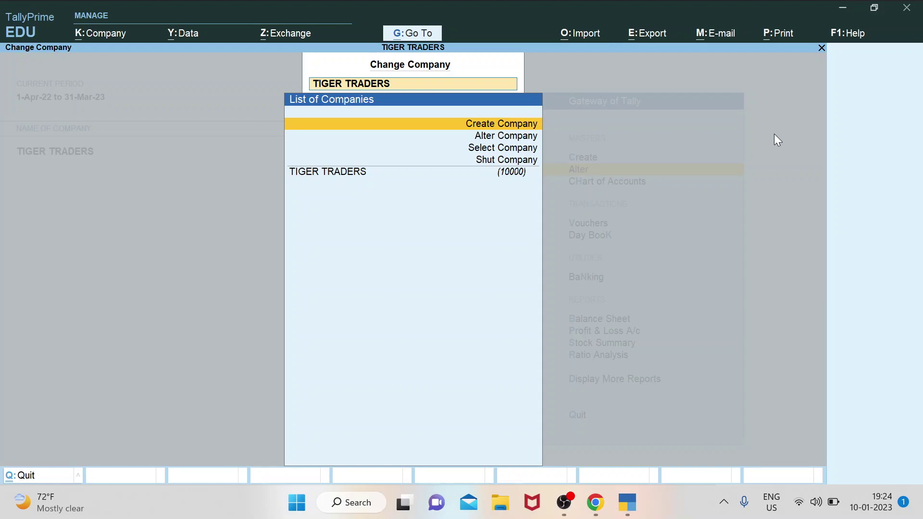
key("Down")
key("Down")
key("Down")
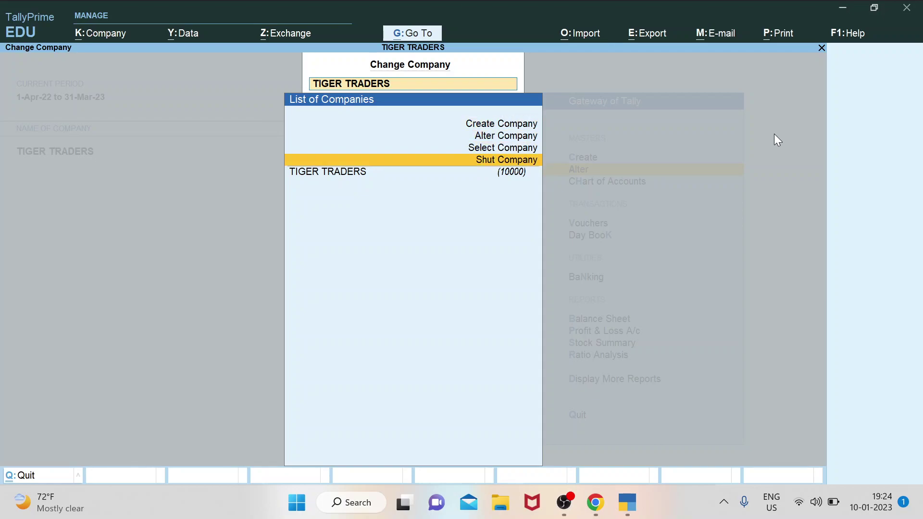
key("Up")
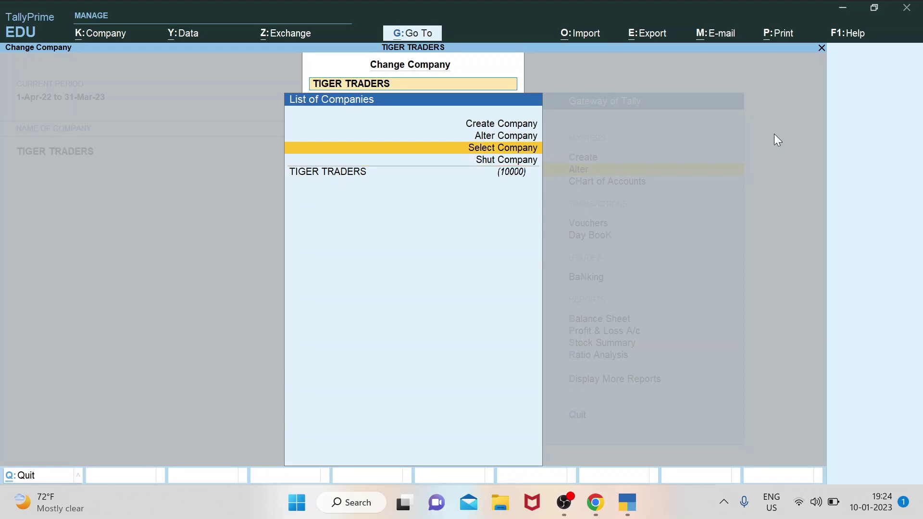
Look at the Select Company list twice, then choose Alter Company for TIGER TRADERS.
key("Return")
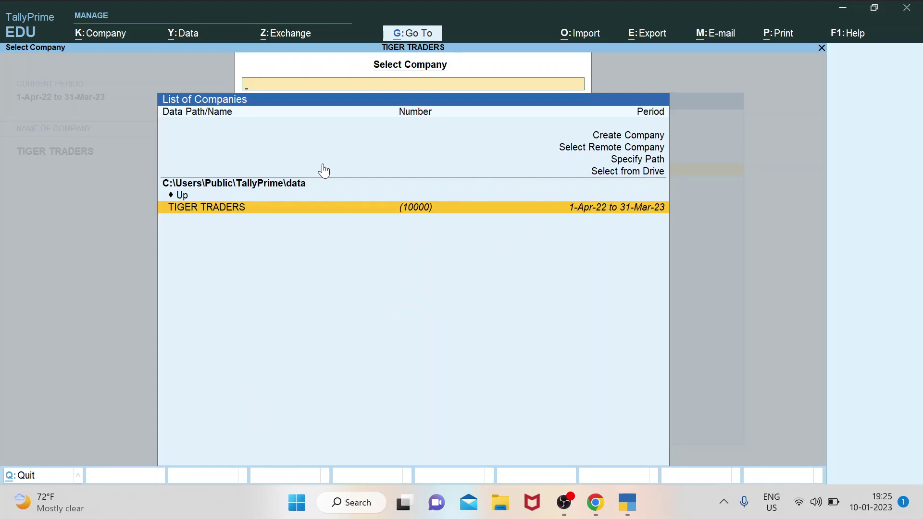
key("Escape")
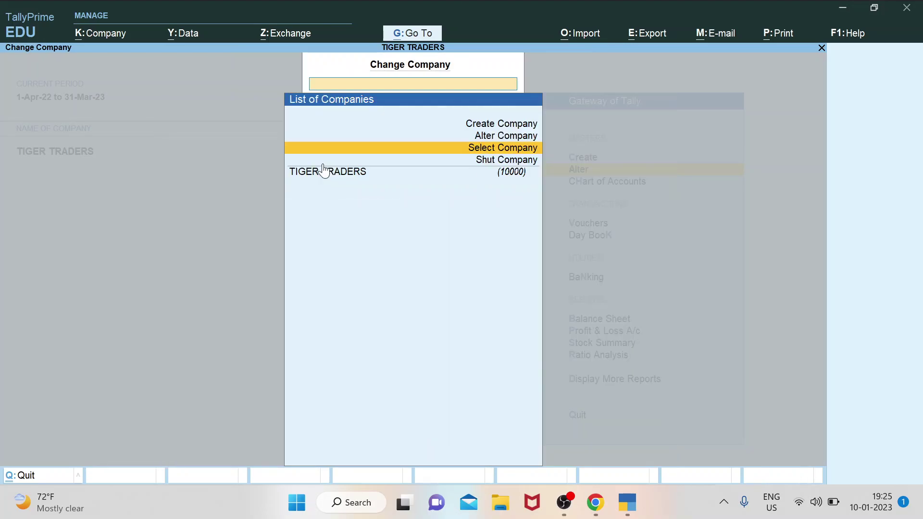
left_click(324, 170)
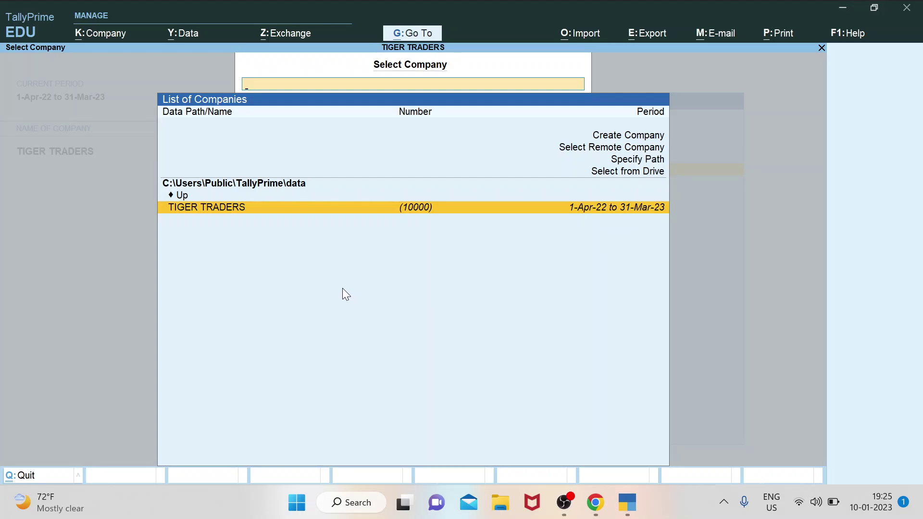
key("Escape")
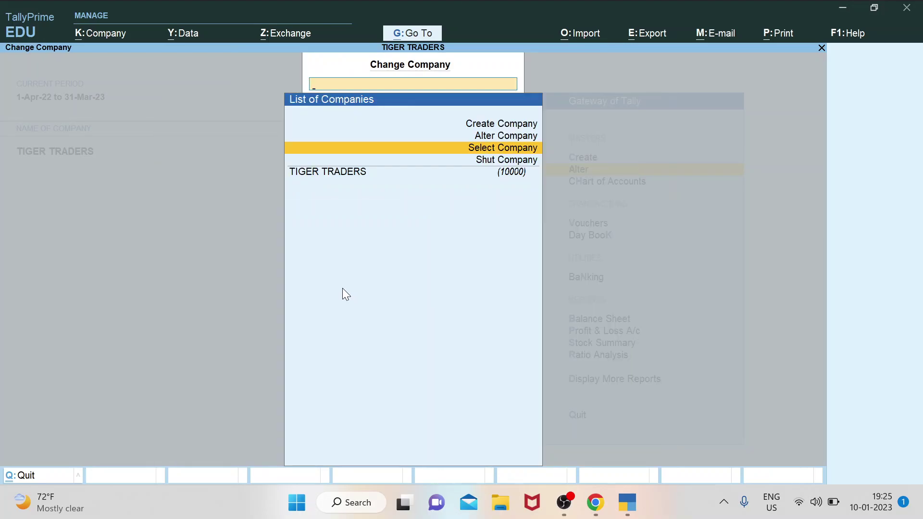
key("Up")
key("Return")
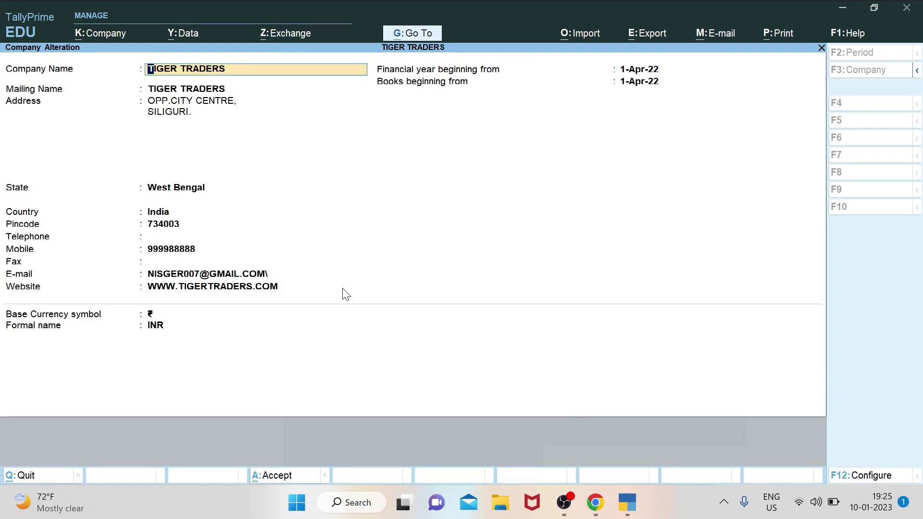
Replace the pincode 734003 with 734009.
key("Return")
key("Return")
key("Return")
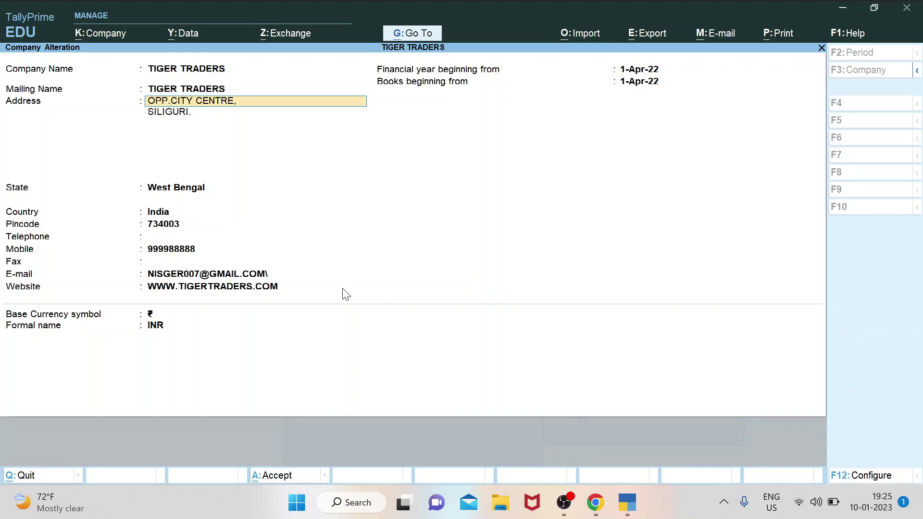
key("Return")
key("Return")
key("Return")
key("Return")
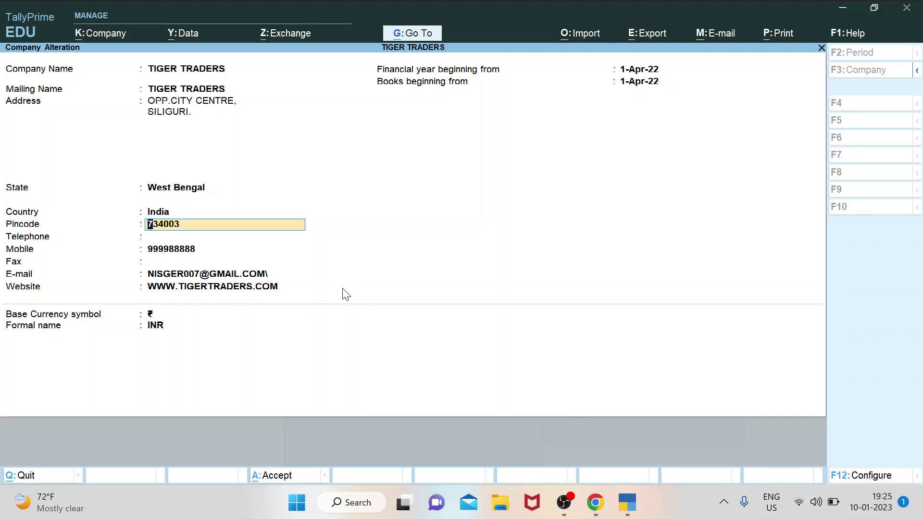
key("Delete")
key("Delete")
key("Delete")
key("Delete")
key("Delete")
key("Delete")
type("734009")
key("Return")
key("Return")
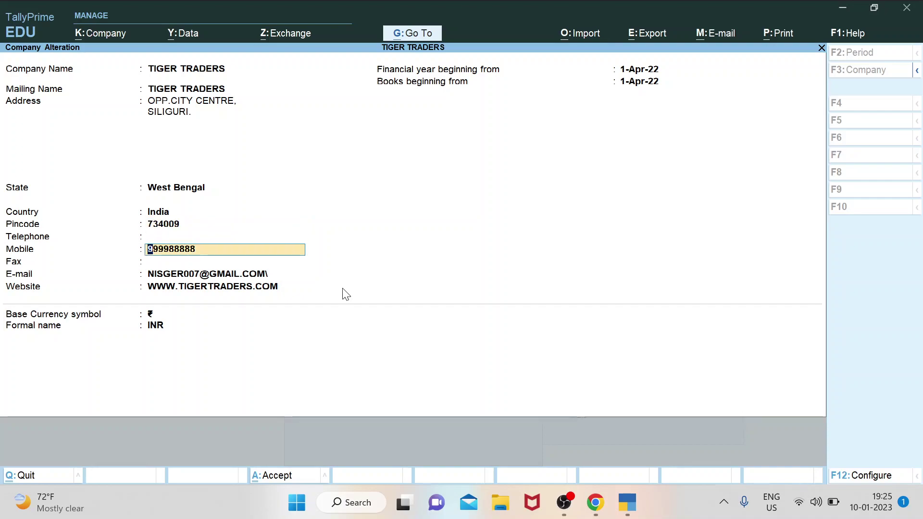
Pass the remaining contact and currency fields unchanged to reach the company save prompt.
key("Return")
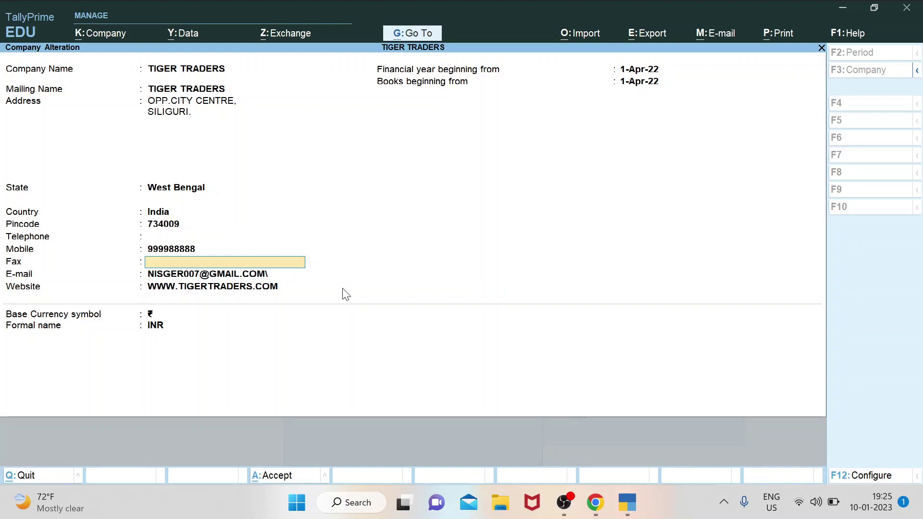
key("Return")
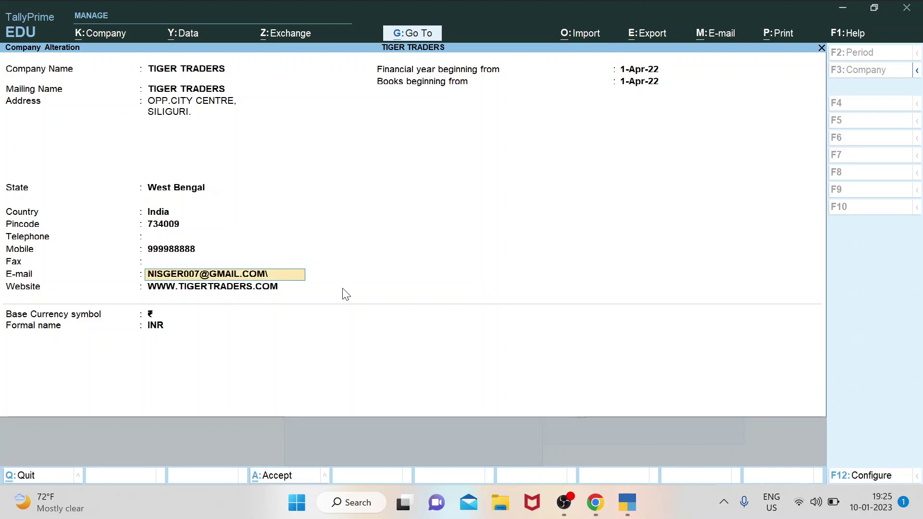
key("Return")
key("Return")
key("Return")
key("Return")
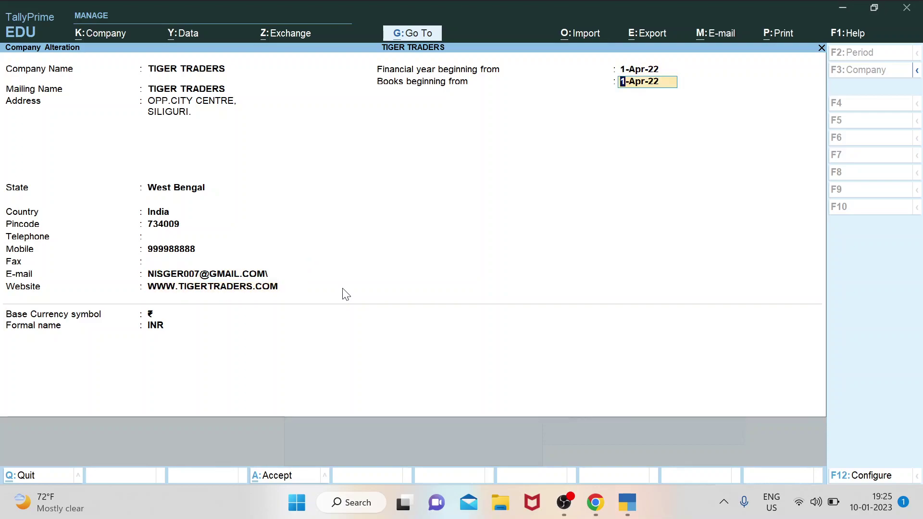
key("Return")
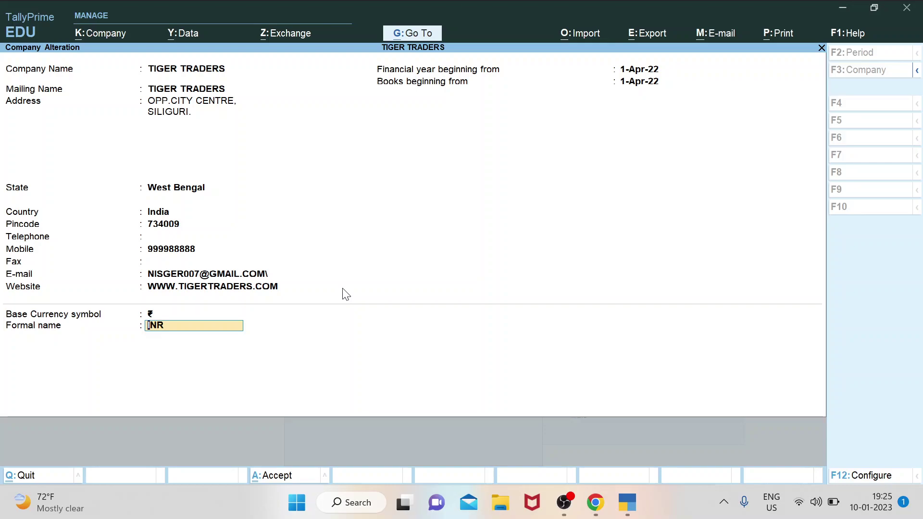
key("Return")
key("Return")
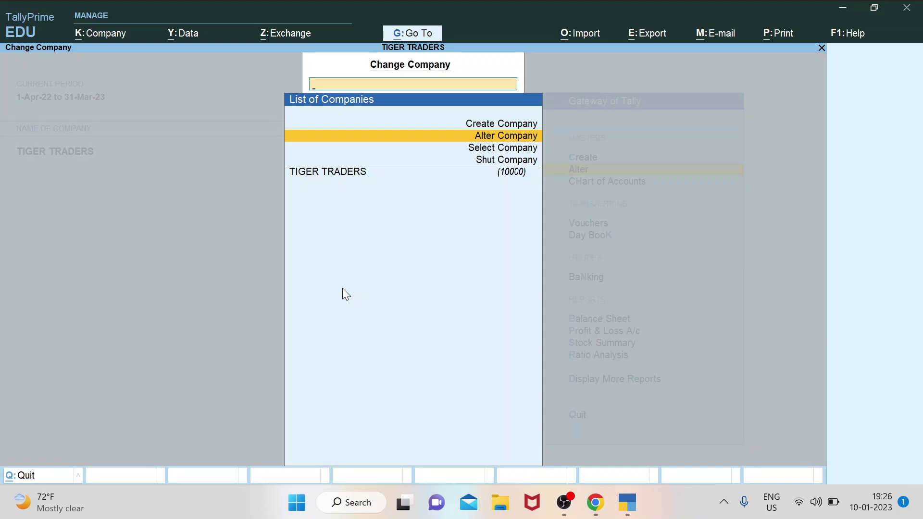
Return to the Gateway of Tally, view the ledger list via Alter > Ledger, then exit it.
key("Escape")
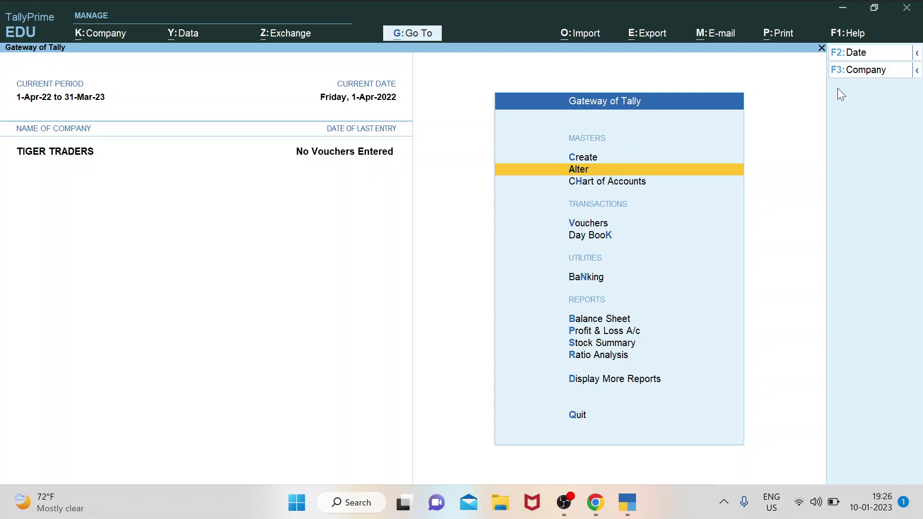
key("Up")
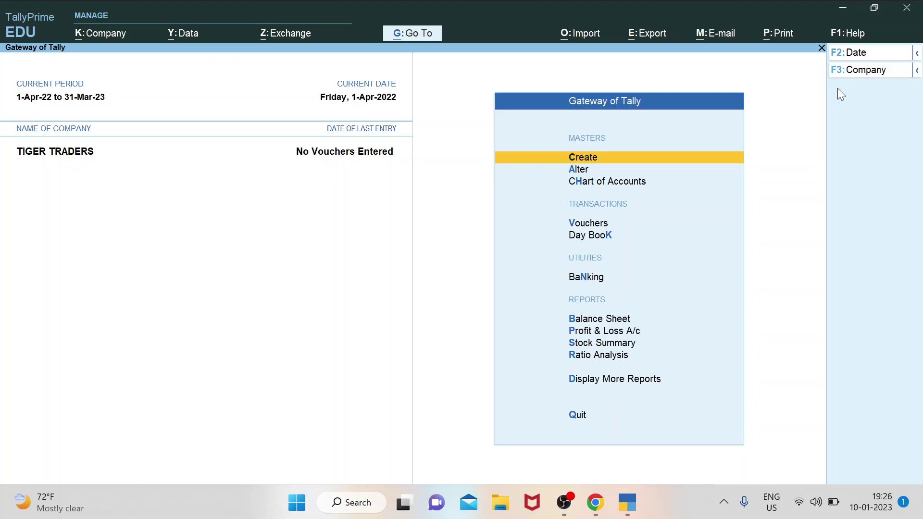
key("Down")
key("Return")
key("Down")
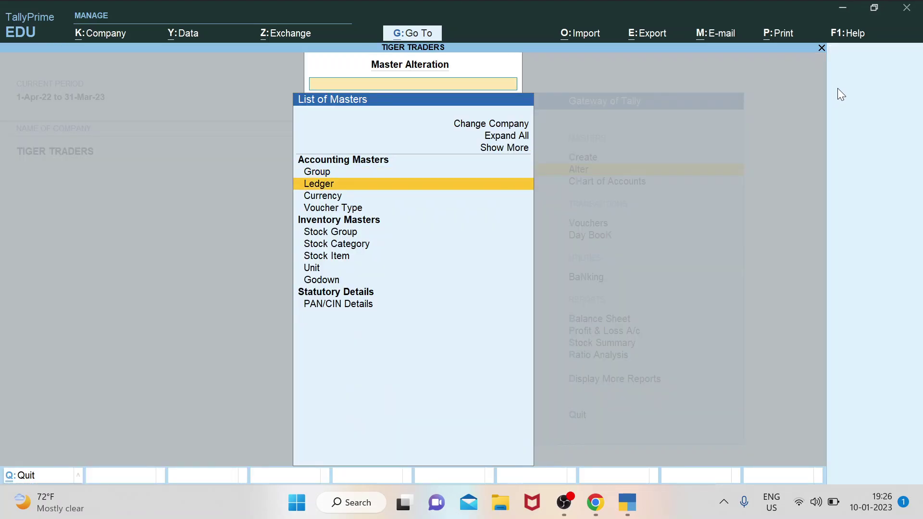
key("Return")
key("Down")
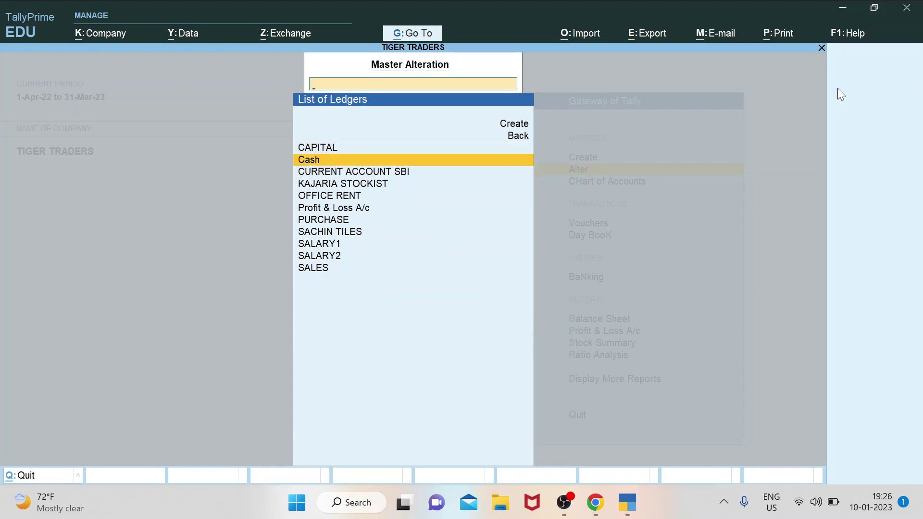
key("Down")
key("Down")
key("Down")
key("Down")
key("Down")
key("Down")
key("Down")
key("Down")
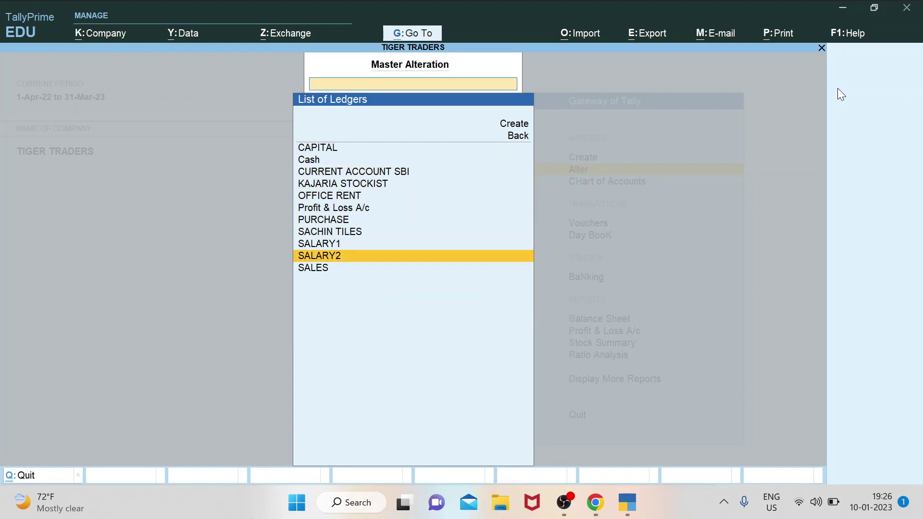
key("Escape")
key("Escape")
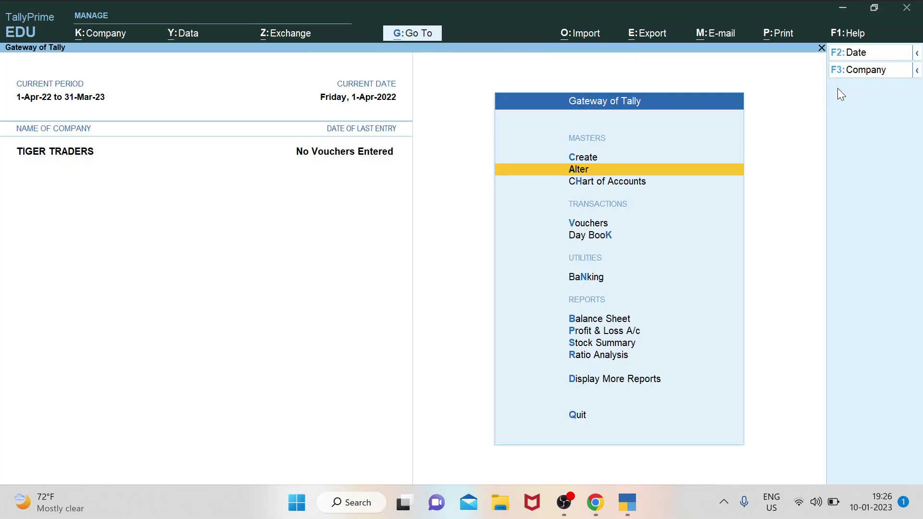
Open voucher entry from the Vouchers option on the main menu.
key("Down")
key("Down")
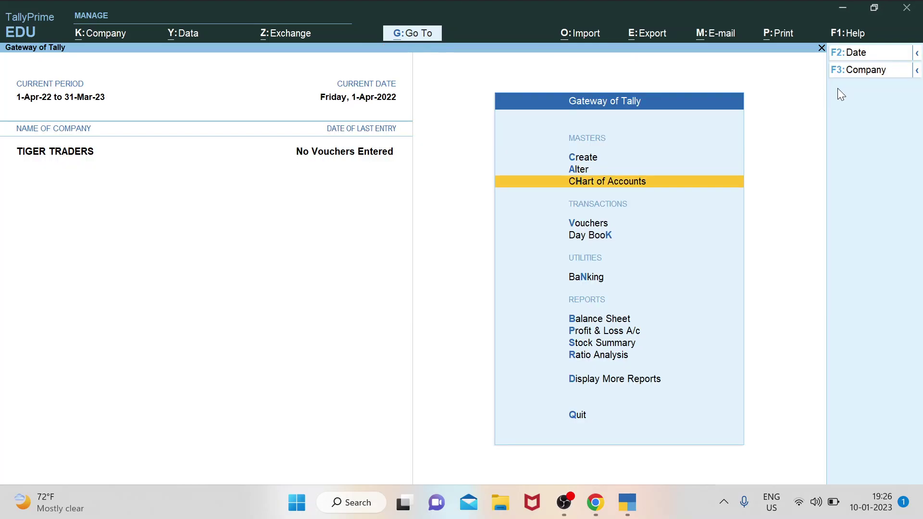
key("Up")
key("Up")
key("Up")
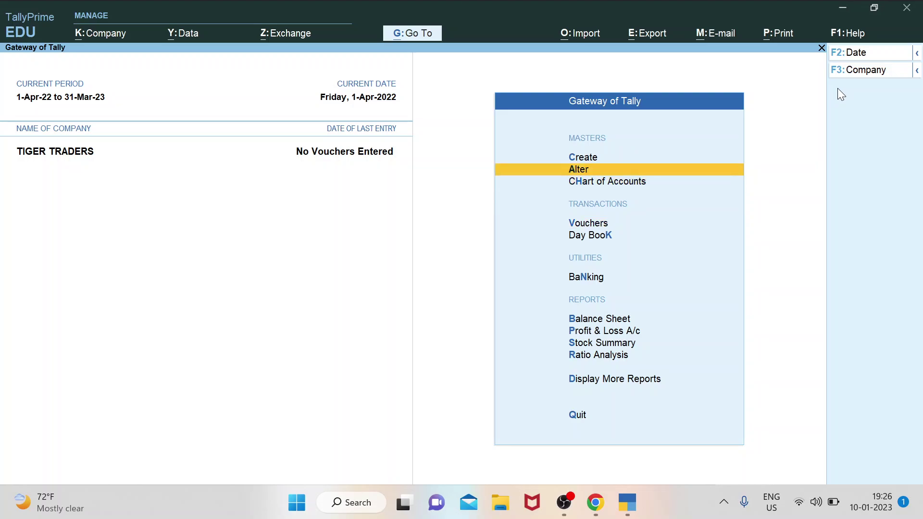
key("Down")
key("Down")
key("Down")
key("Down")
key("Up")
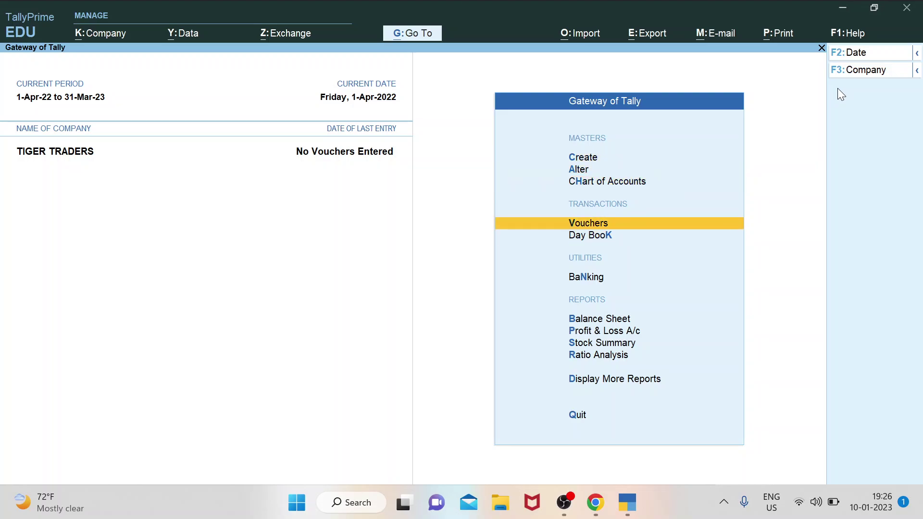
key("Return")
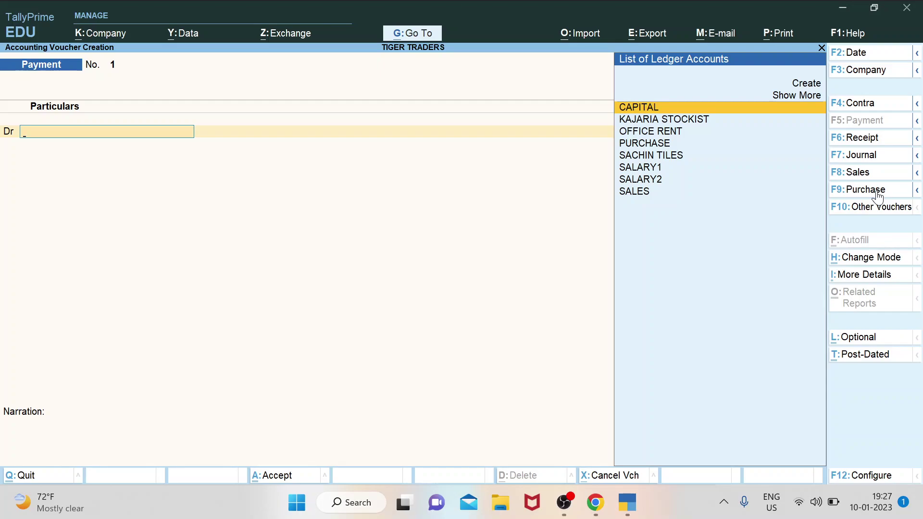
Switch to a Purchase voucher with supplier invoice 01 dated 1-Apr-22.
left_click(865, 190)
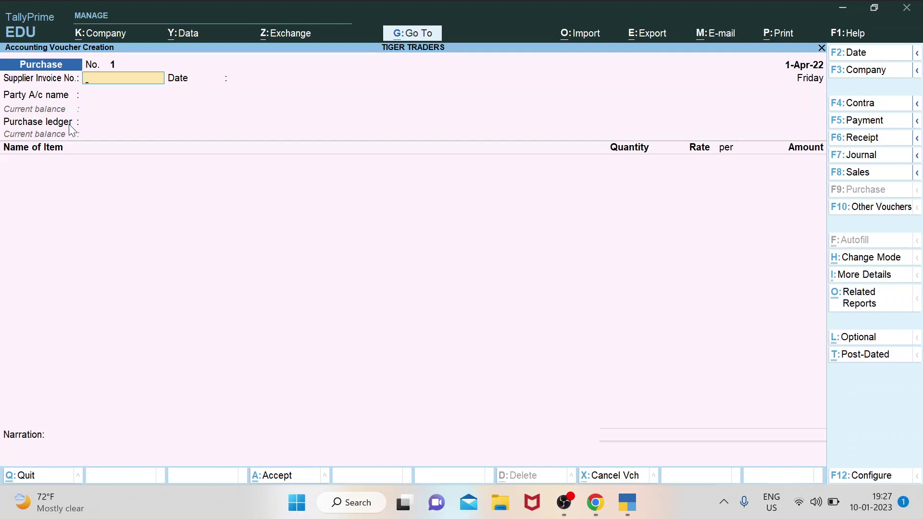
type("01")
key("Return")
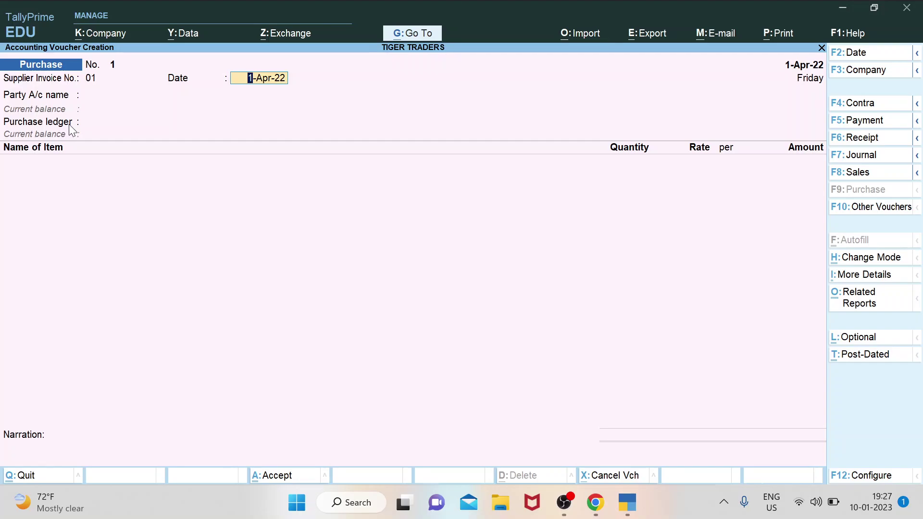
key("Return")
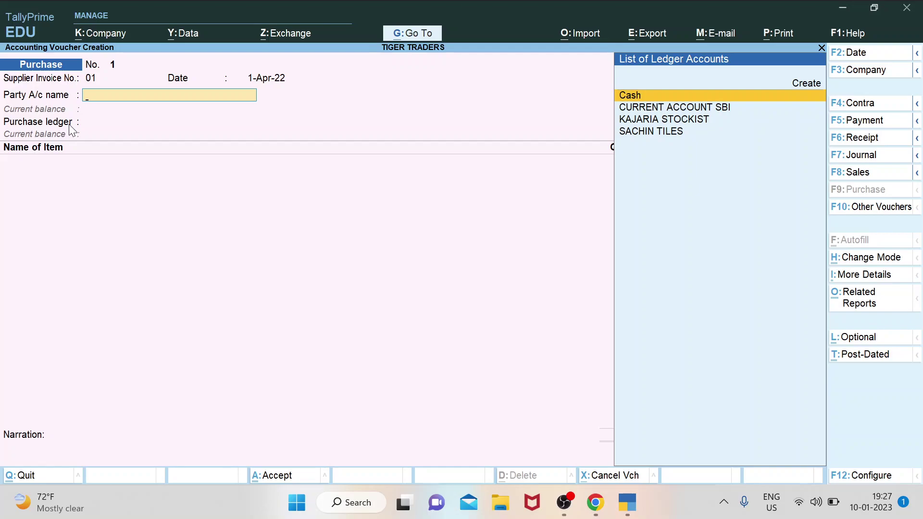
Select KAJARIA STOCKIST as the party account.
key("Down")
key("Down")
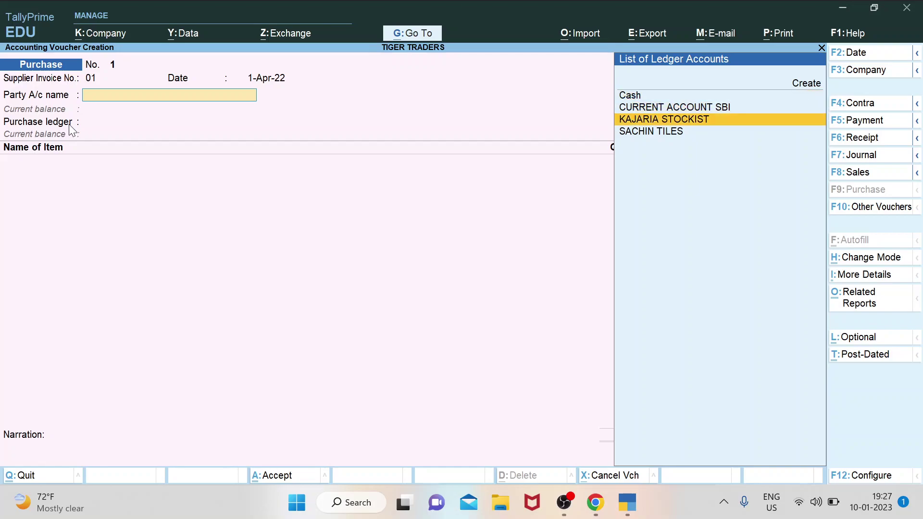
key("Down")
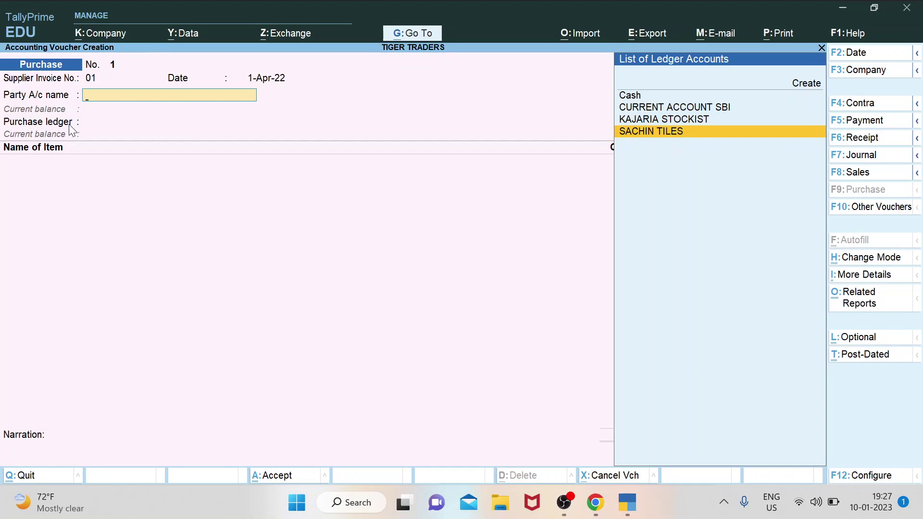
key("Up")
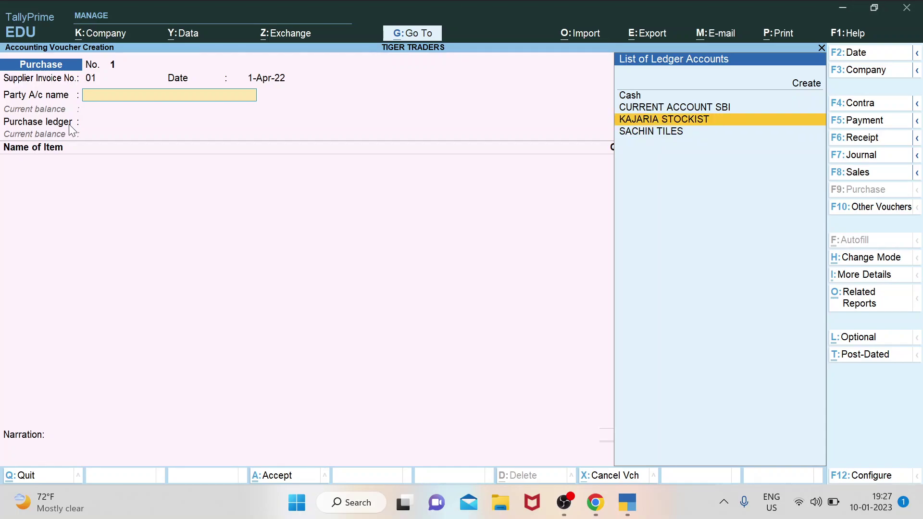
key("Return")
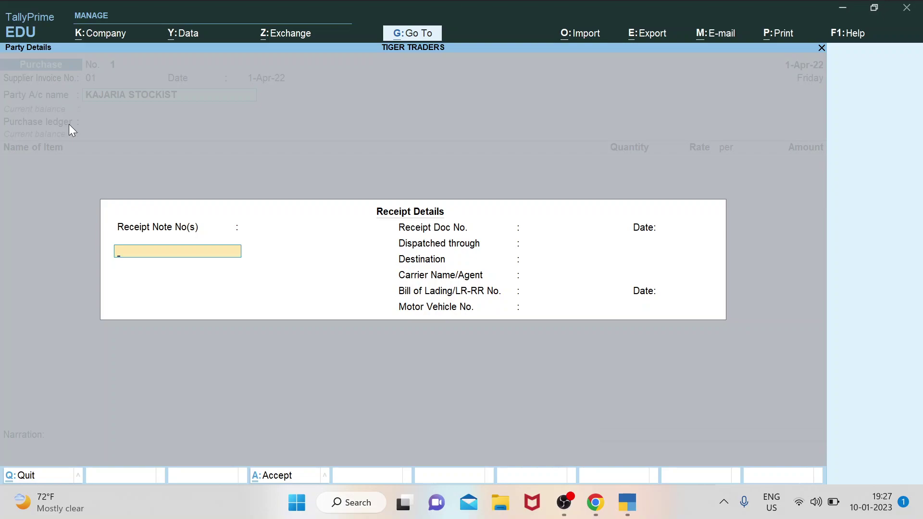
Leave Receipt and Party Details for KAJARIA STOCKIST as they are and choose the PURCHASE ledger.
key("Return")
key("Return")
key("Return")
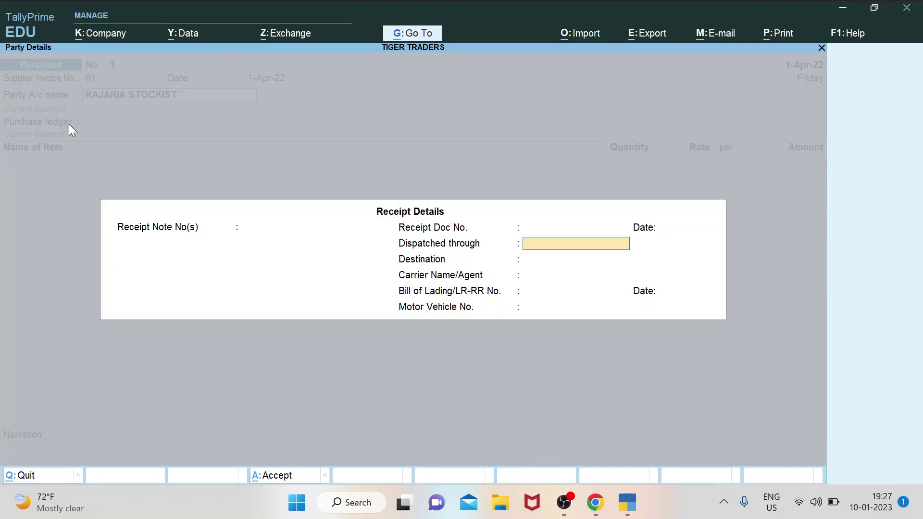
key("Return")
key("Return")
key("Return")
key("Return")
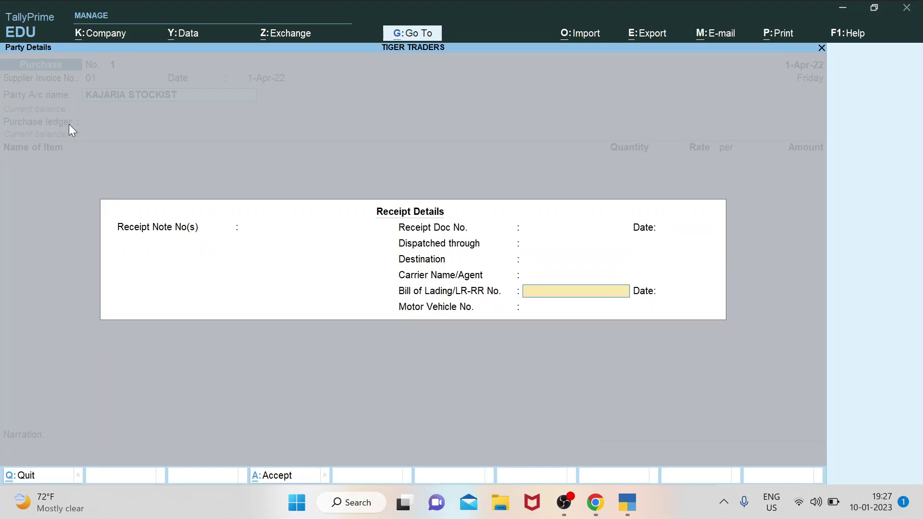
key("Return")
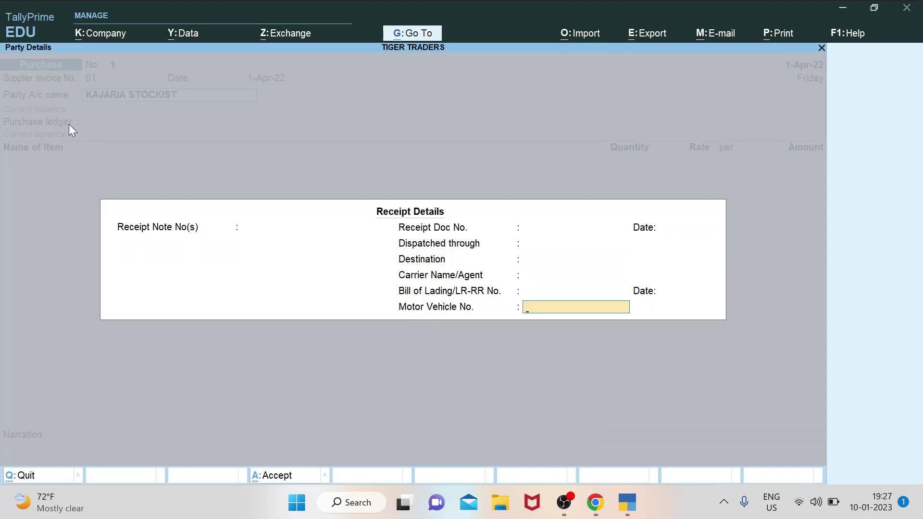
key("Return")
key("Return")
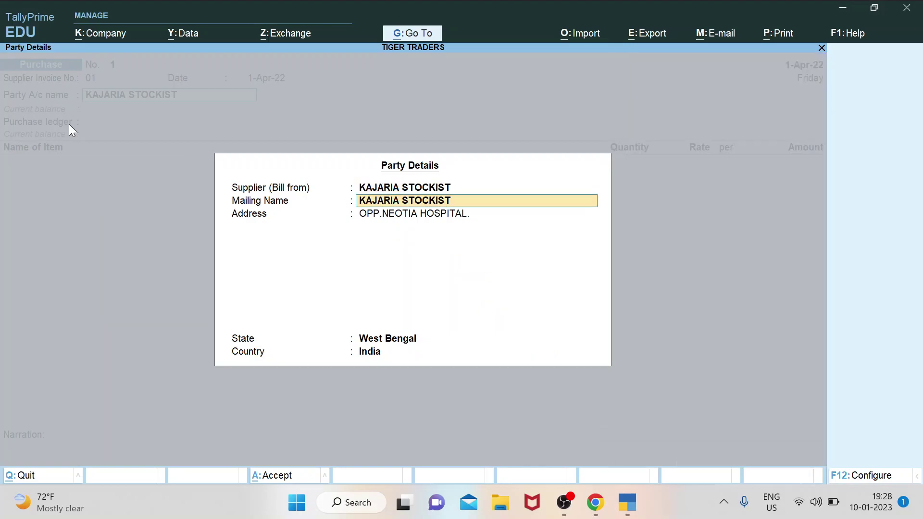
key("Return")
key("Return")
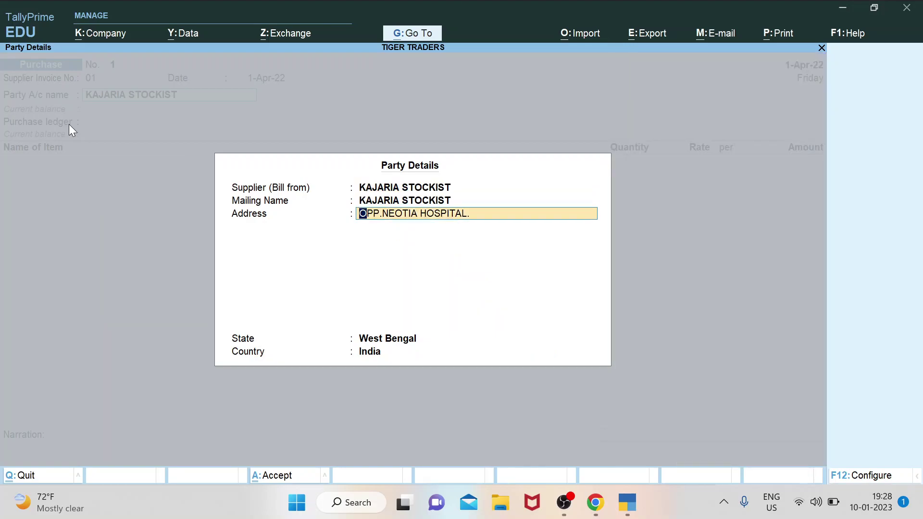
key("Return")
key("Return")
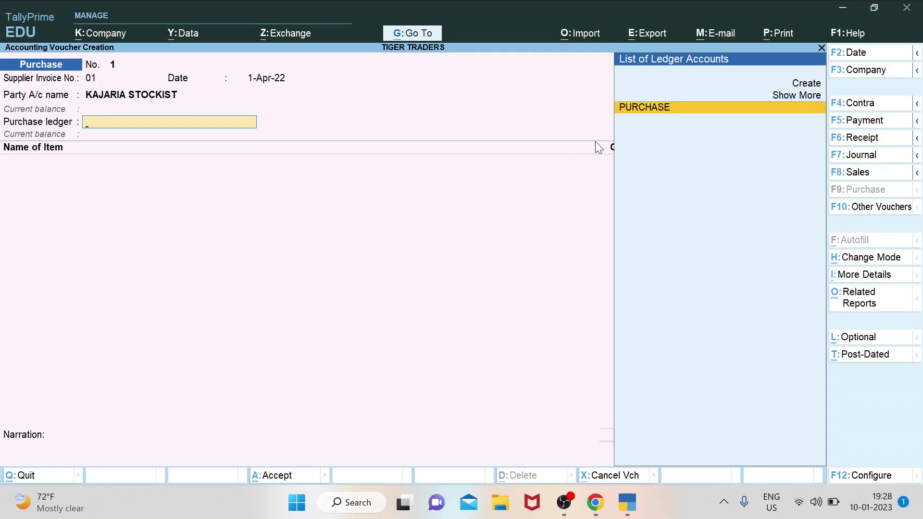
left_click(663, 110)
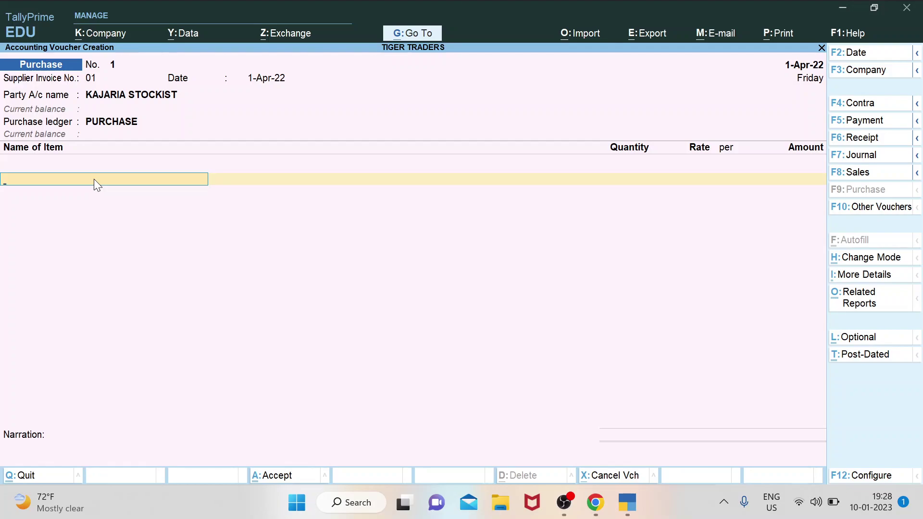
Start a new stock item named KAJARIA 2*2 TILES under Primary.
key("Return")
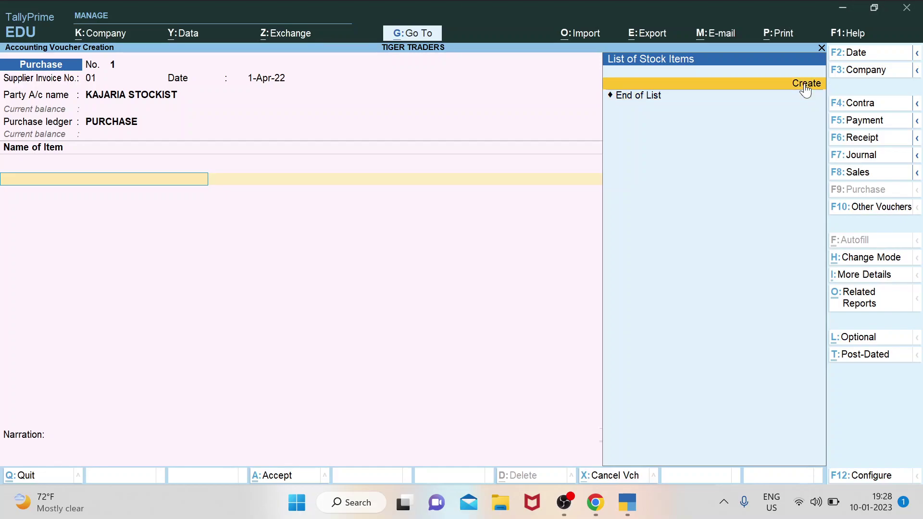
left_click(807, 87)
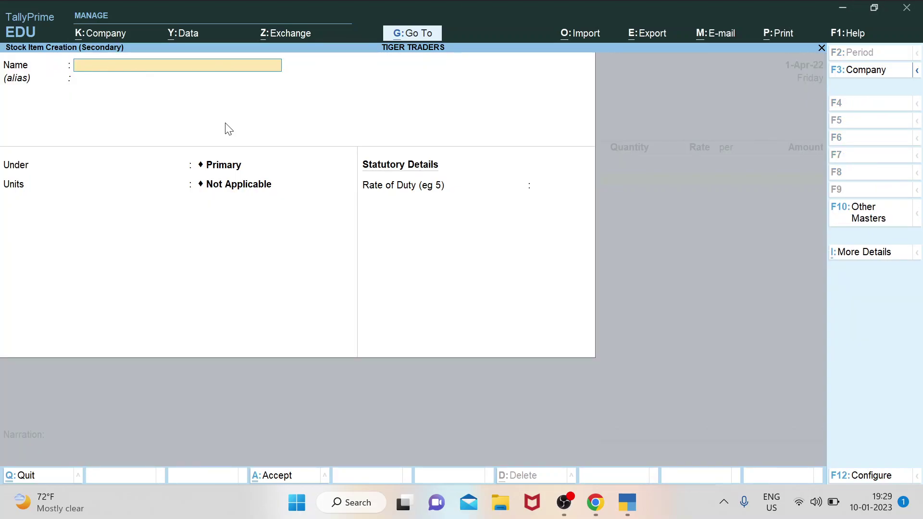
type("KAJARIA 2*2 TILES")
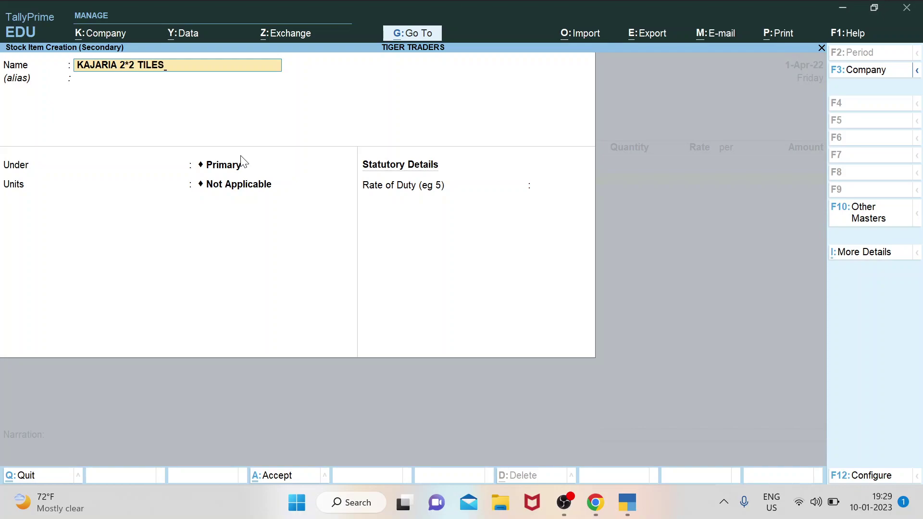
key("Return")
key("Return")
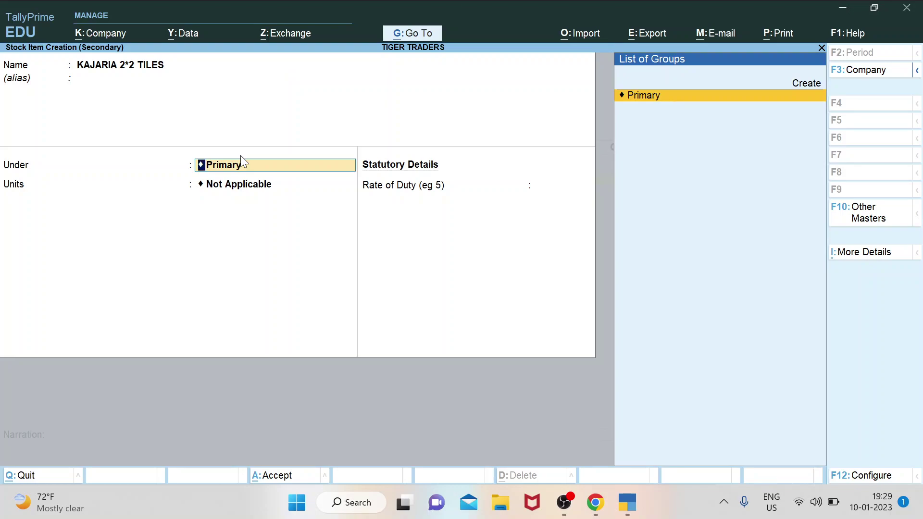
key("Return")
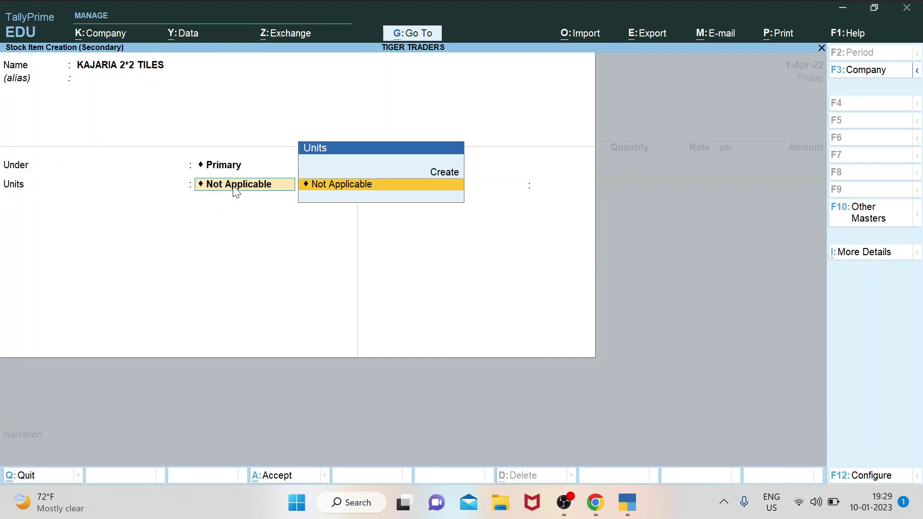
Create unit BX (BOXES) with 0 decimal places for the item and save the item.
key("Up")
key("Return")
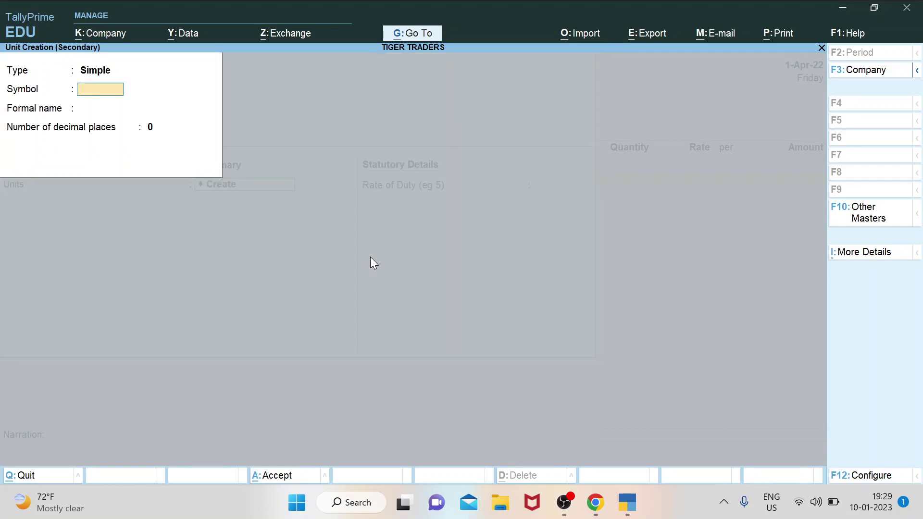
type("BX")
key("Return")
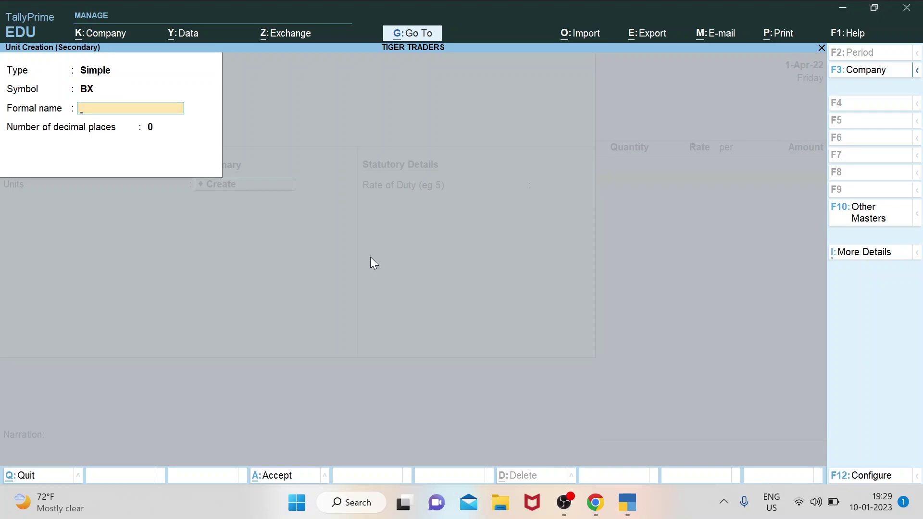
type("BOXES")
key("Return")
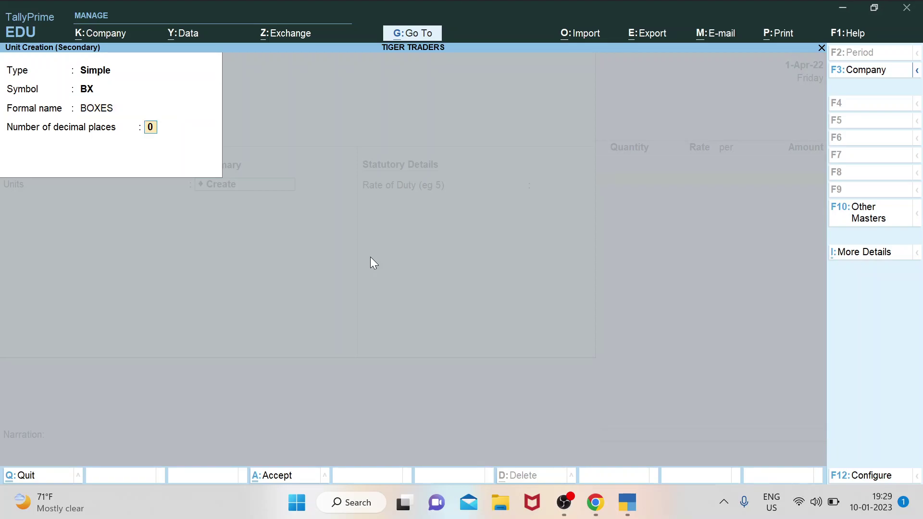
key("Return")
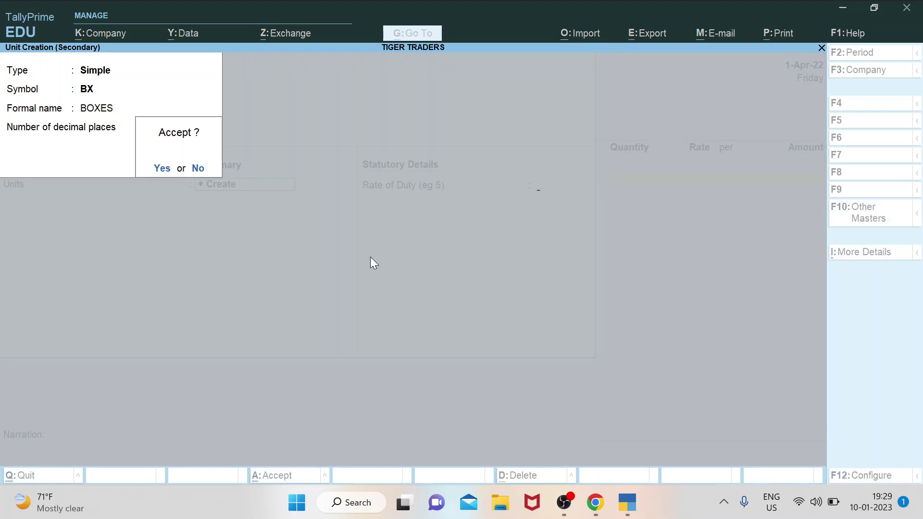
key("Return")
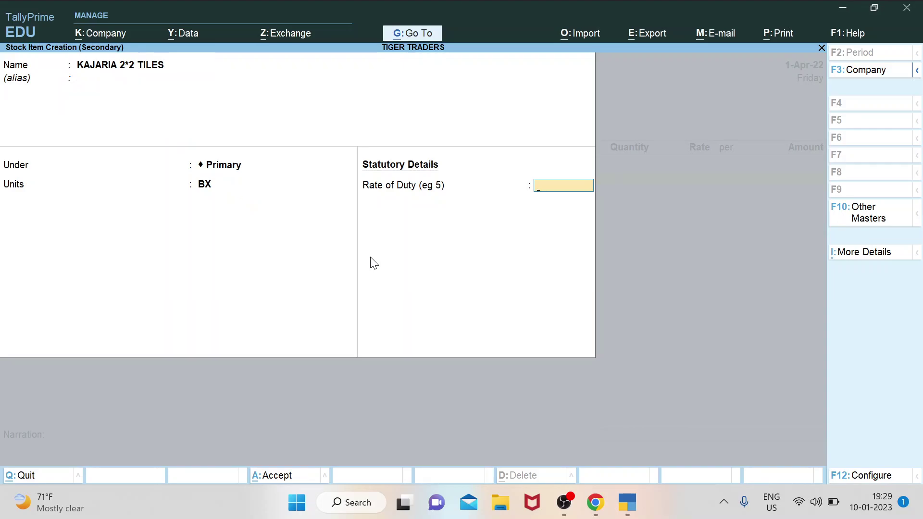
key("Return")
key("Return")
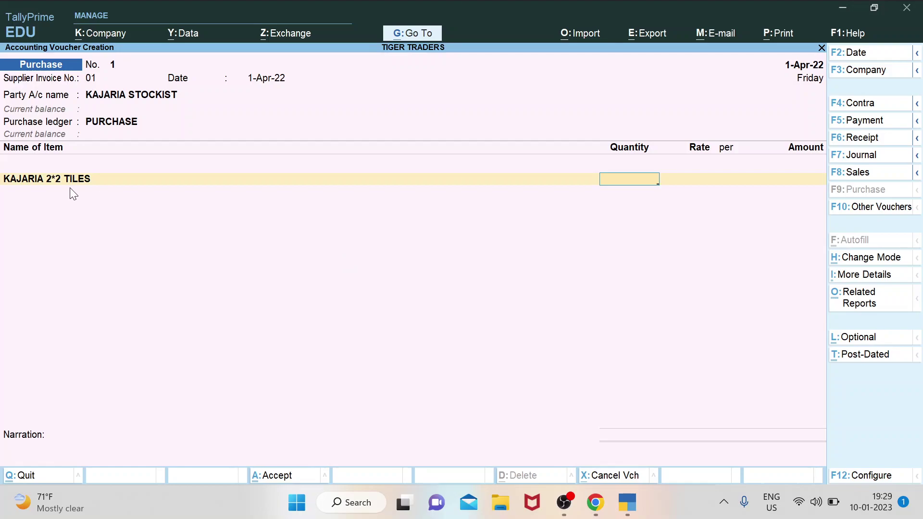
Enter 100 BX of KAJARIA 2*2 TILES at 1,000.00 (1,00,000.00) and begin a second line with K.
key("ctrl")
type("100")
key("Return")
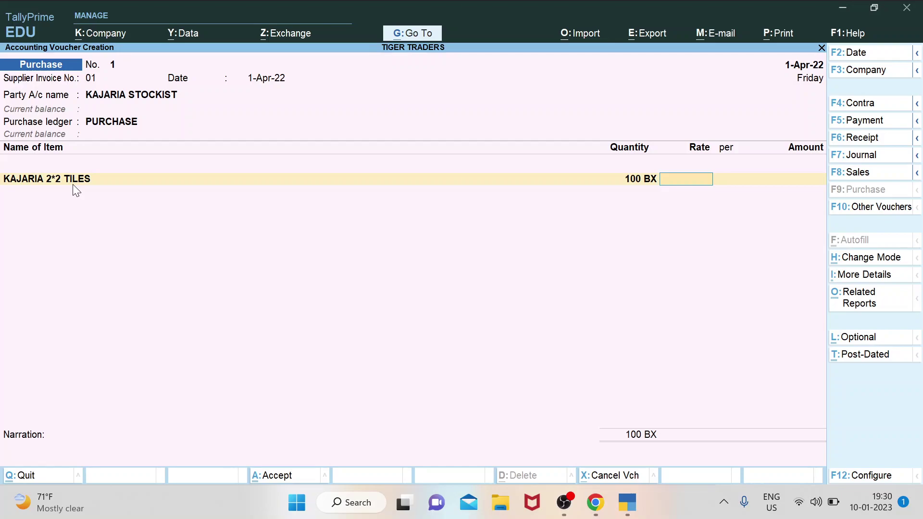
type("1000")
key("Return")
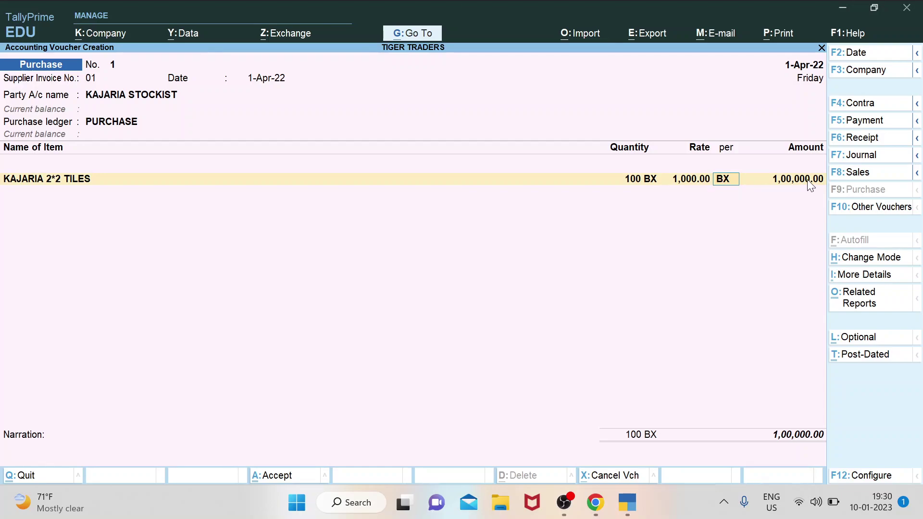
key("Return")
key("Return")
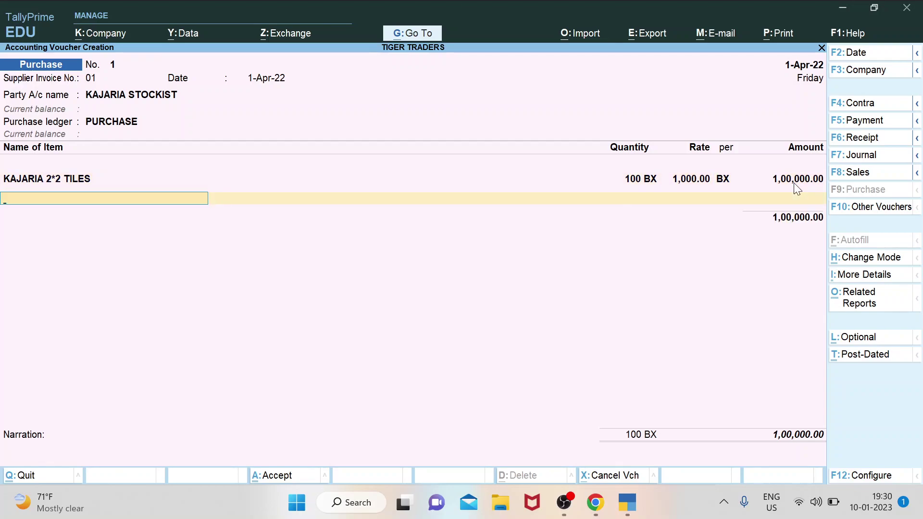
type("K")
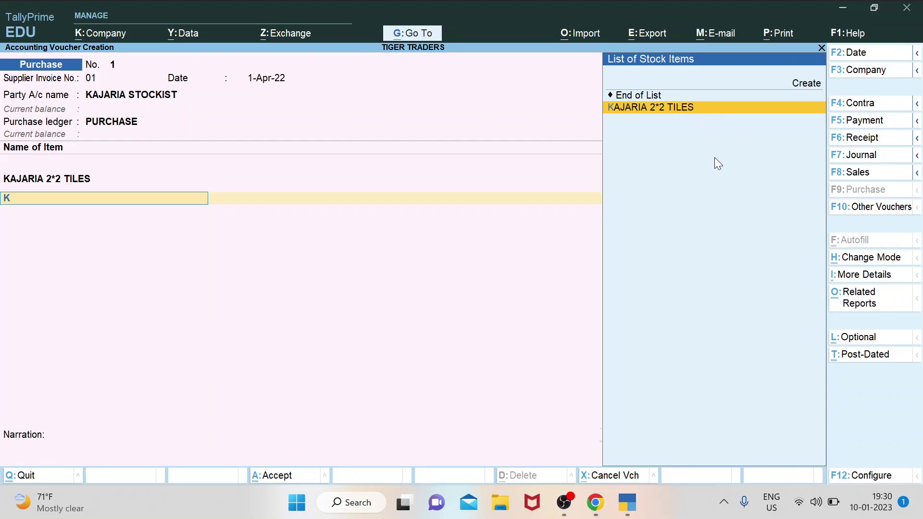
Start a new stock item named KAJARIA 4*2 TILES.
key("Up")
key("Return")
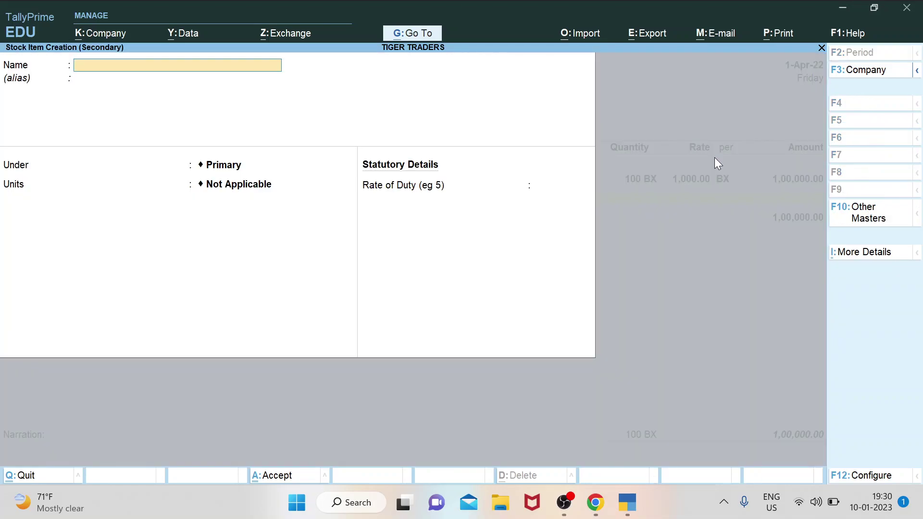
type("KAJARIA")
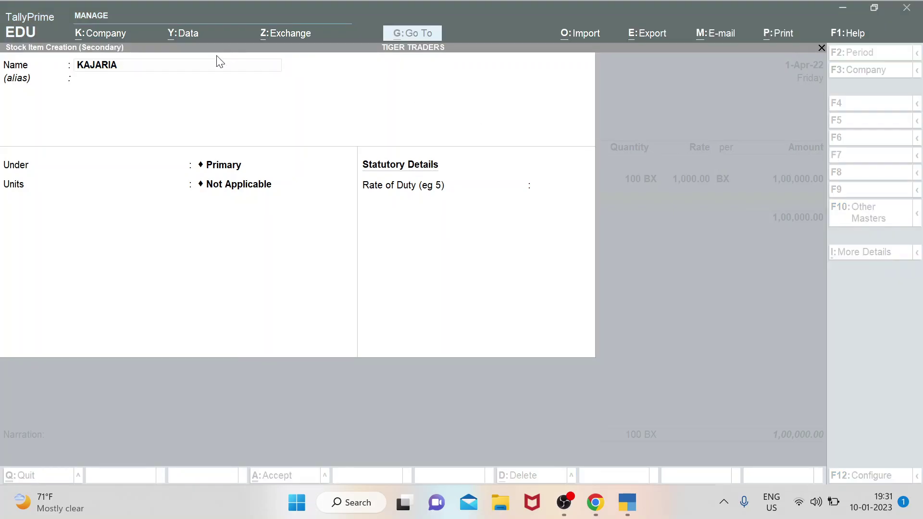
left_click(210, 70)
type("4")
key("BackSpace")
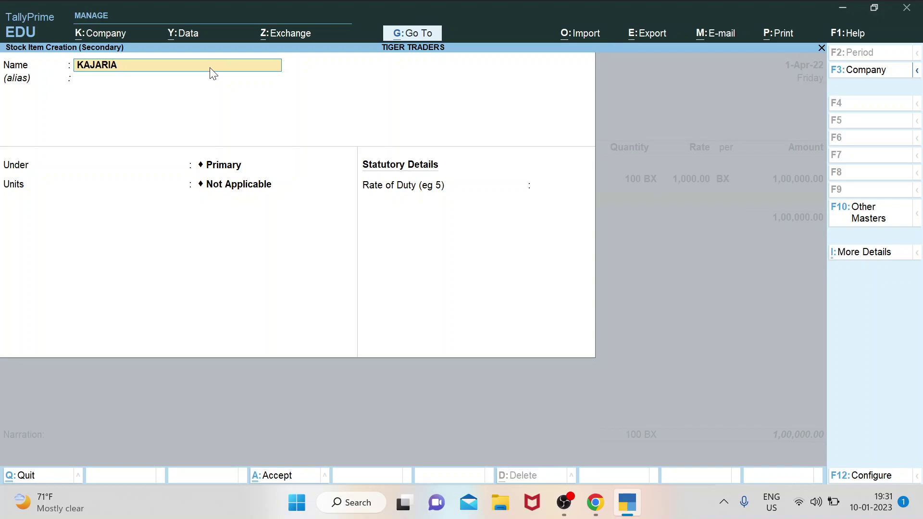
key("ctrl")
type("4*2 TILES")
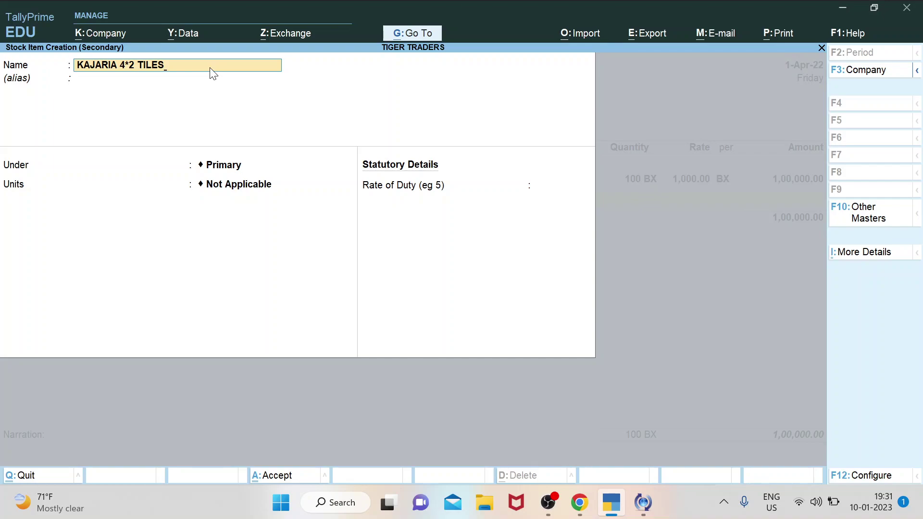
key("Return")
key("Return")
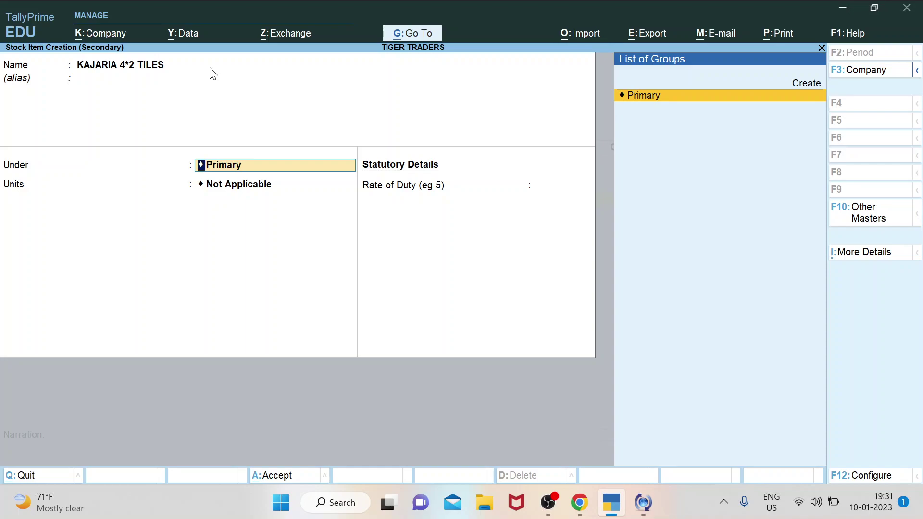
Keep it under Primary with unit BX and duty rate 0, and save it.
key("Return")
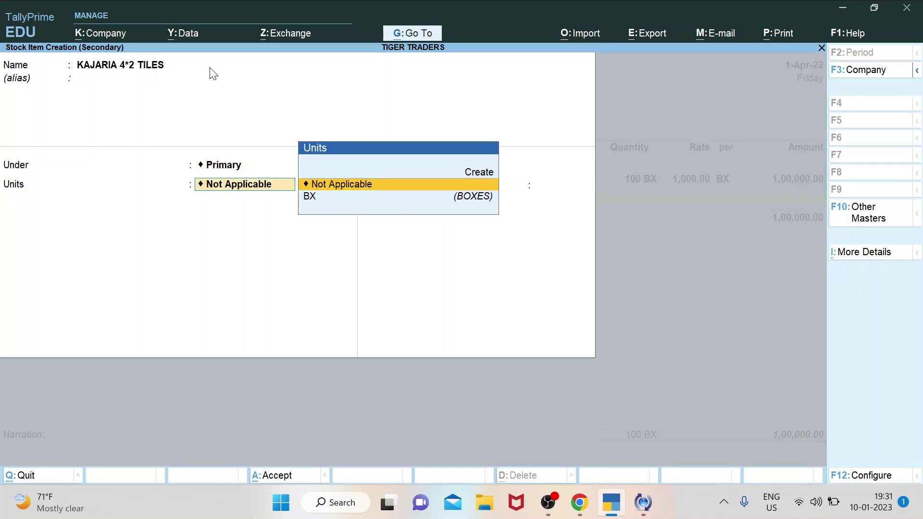
key("Down")
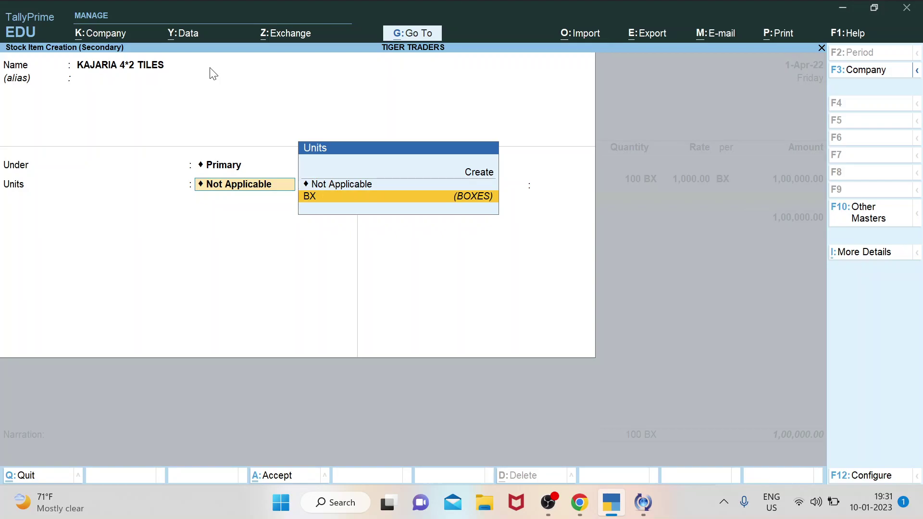
key("Return")
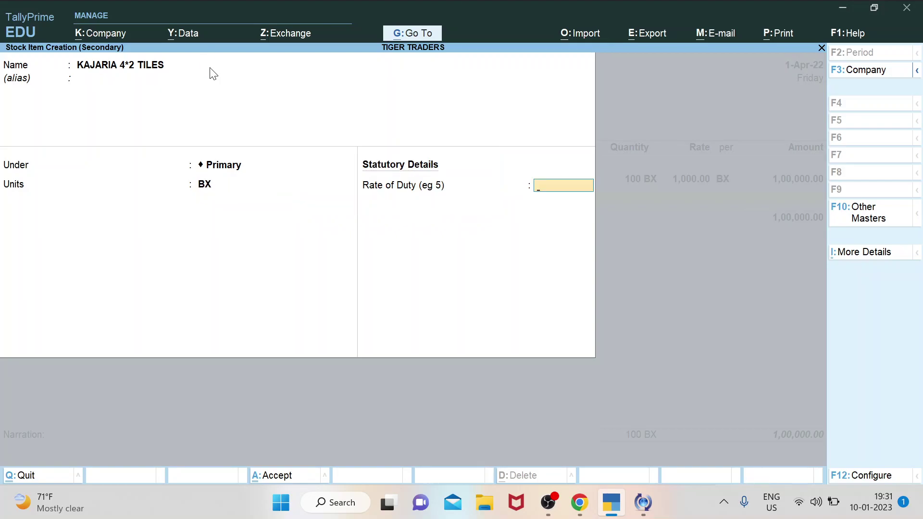
key("Return")
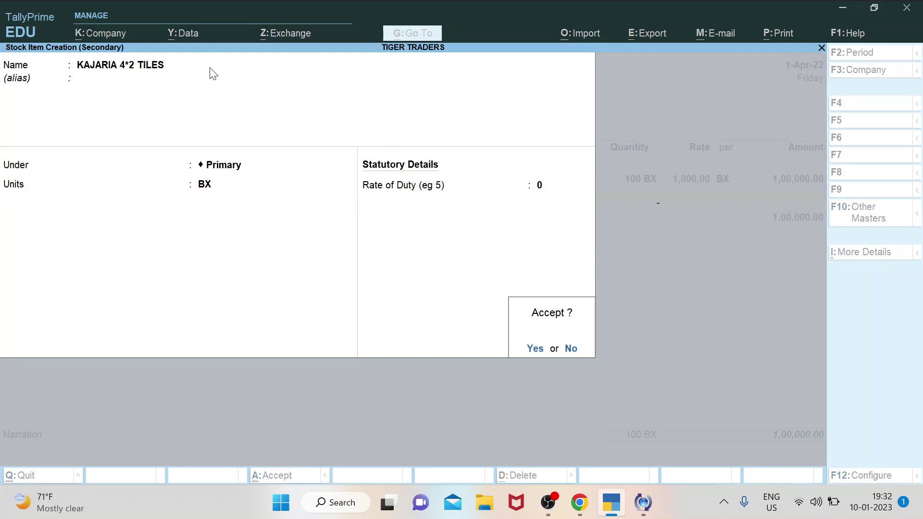
key("Return")
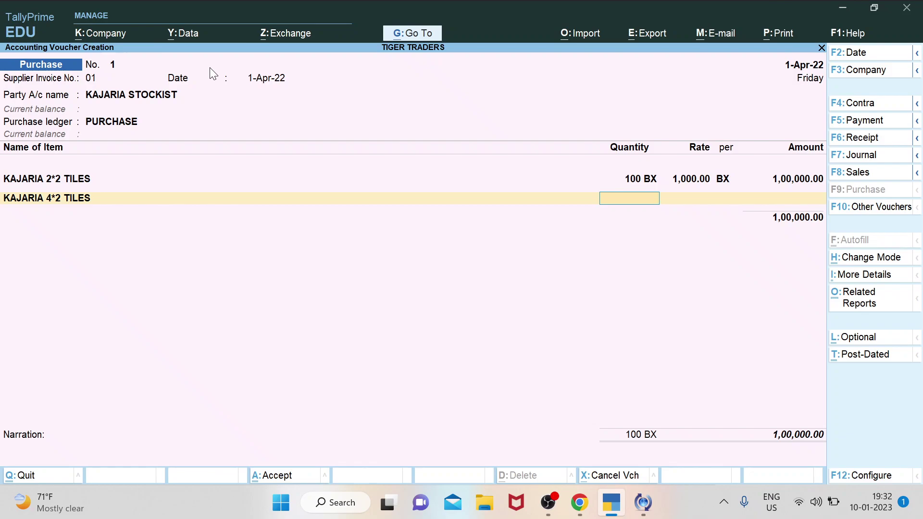
Enter 100 BX of KAJARIA 4*2 TILES at 2,000.00 and begin a third item line.
type("100")
key("Return")
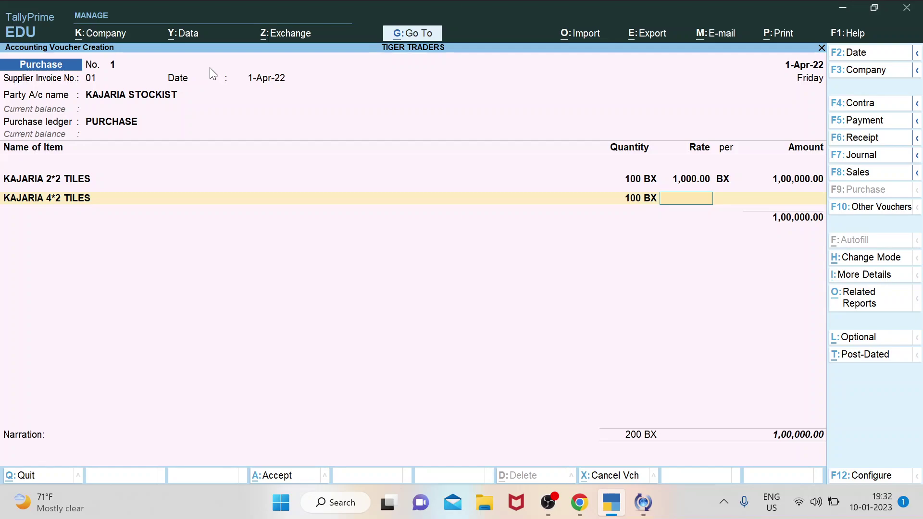
type("2000")
key("ctrl")
key("Return")
key("Return")
key("Return")
type("K")
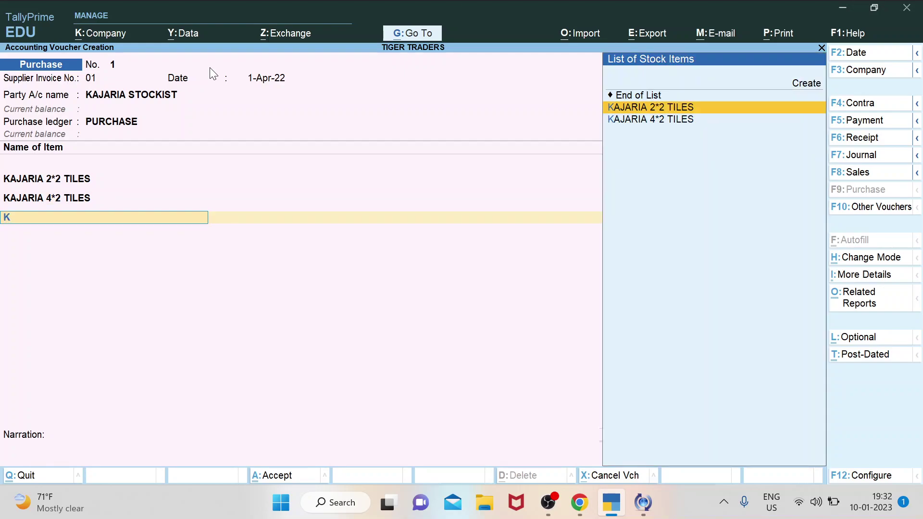
key("Down")
key("Up")
key("Up")
key("Up")
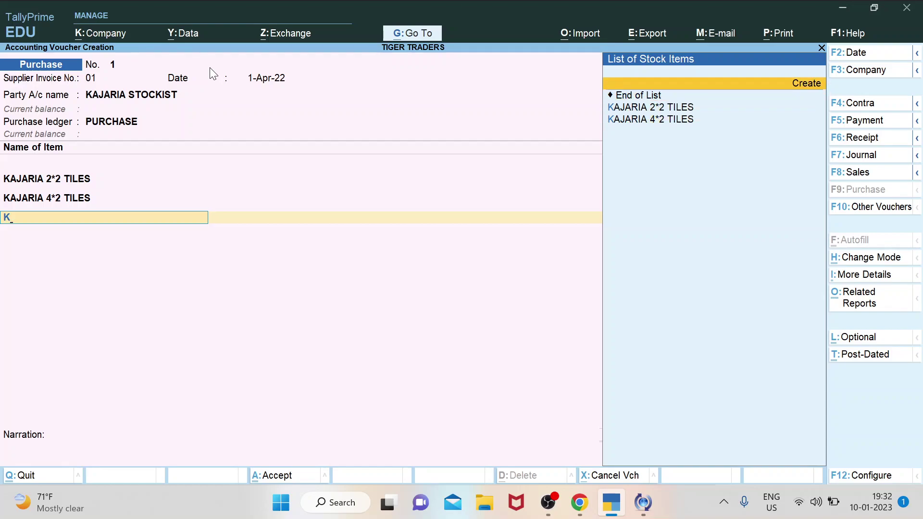
Create stock item KAJARIA 8*4 TILES under Primary with unit BX.
key("Return")
type("KAJARIA")
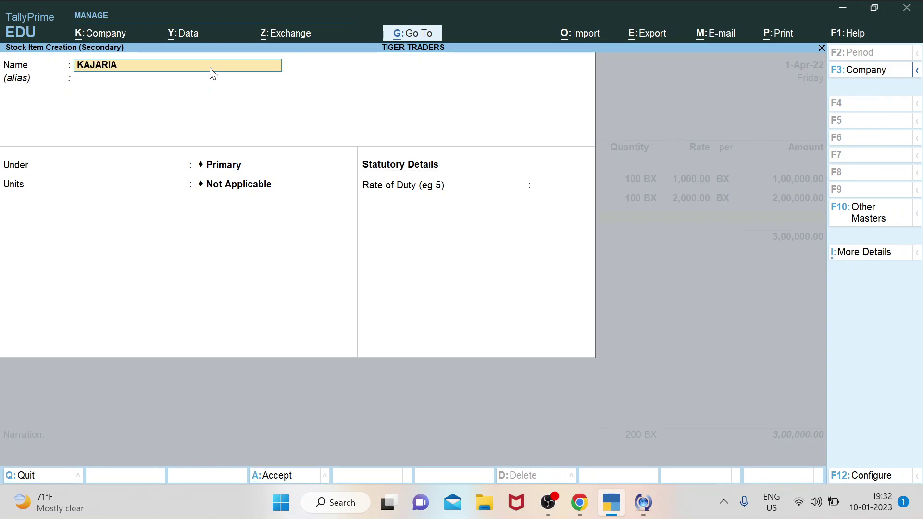
type(" 8*4 TILES")
key("Return")
key("Return")
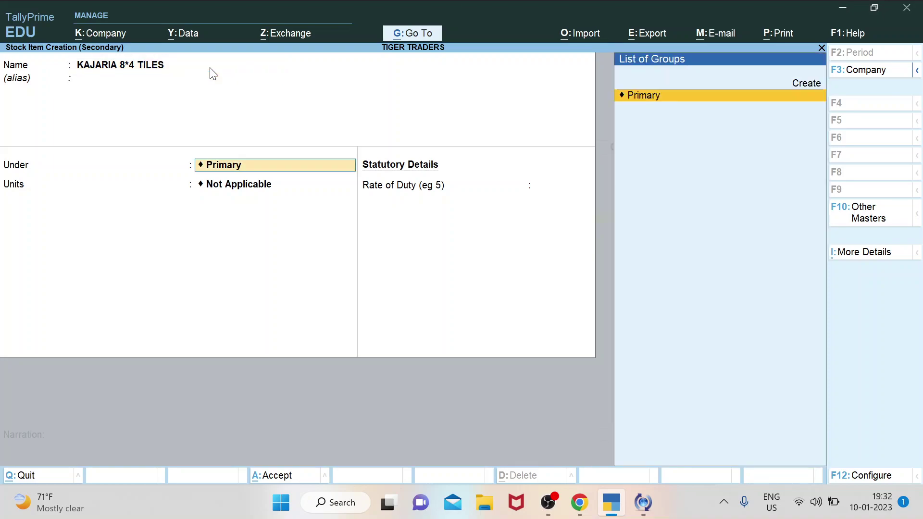
key("Return")
key("Down")
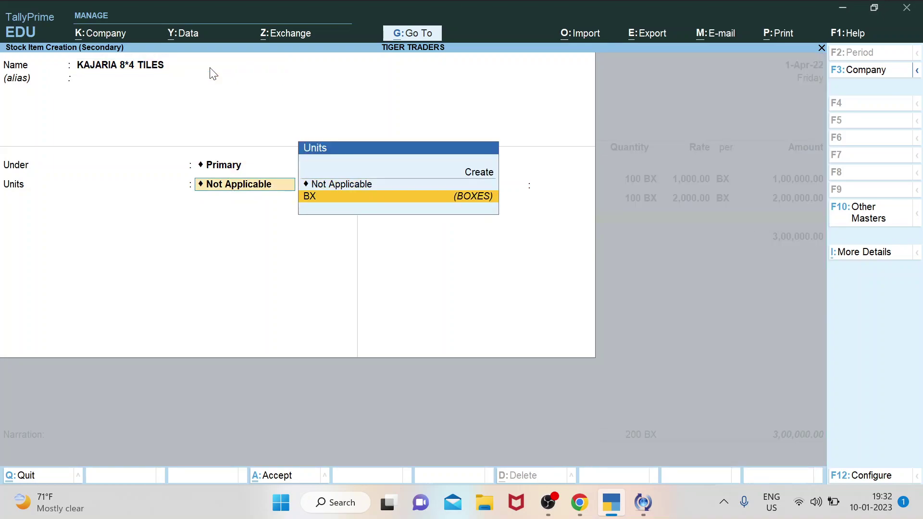
key("Return")
Enter 100 BX at 3,000.00 on the third line, bringing the total to 6,00,000.00.
key("Return")
key("Return")
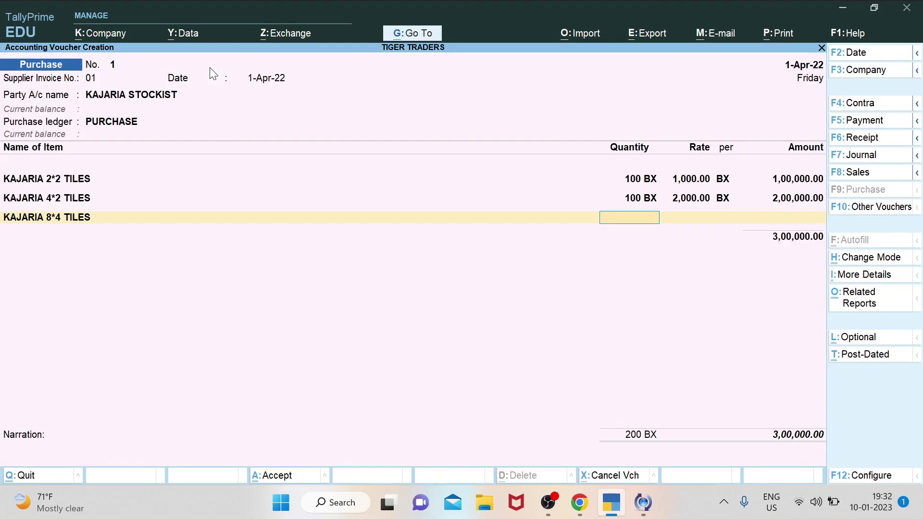
type("3000")
key("BackSpace")
key("BackSpace")
key("BackSpace")
key("BackSpace")
type("100")
key("Return")
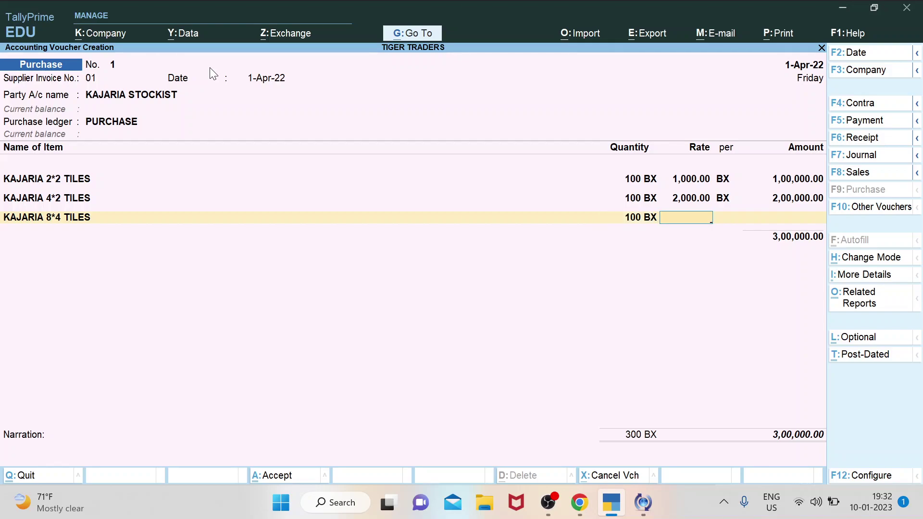
type("3000")
key("Return")
key("Return")
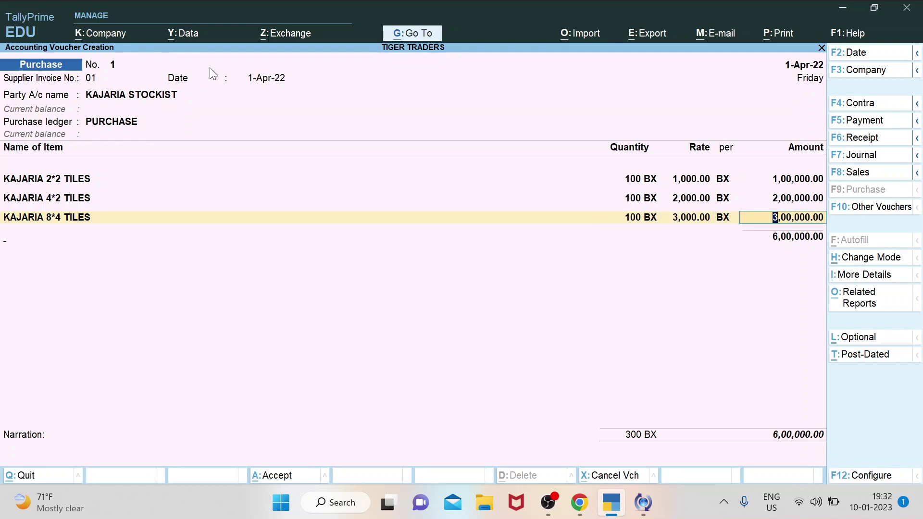
key("Return")
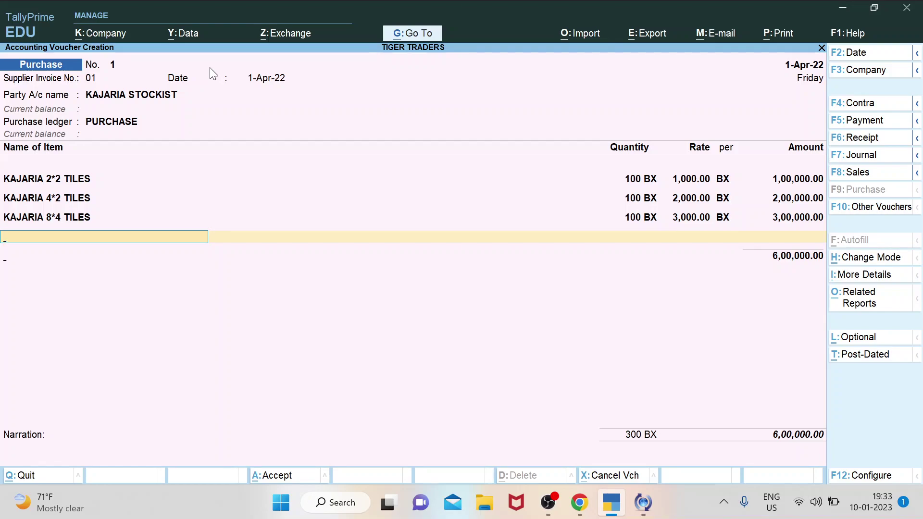
key("Return")
key("Return")
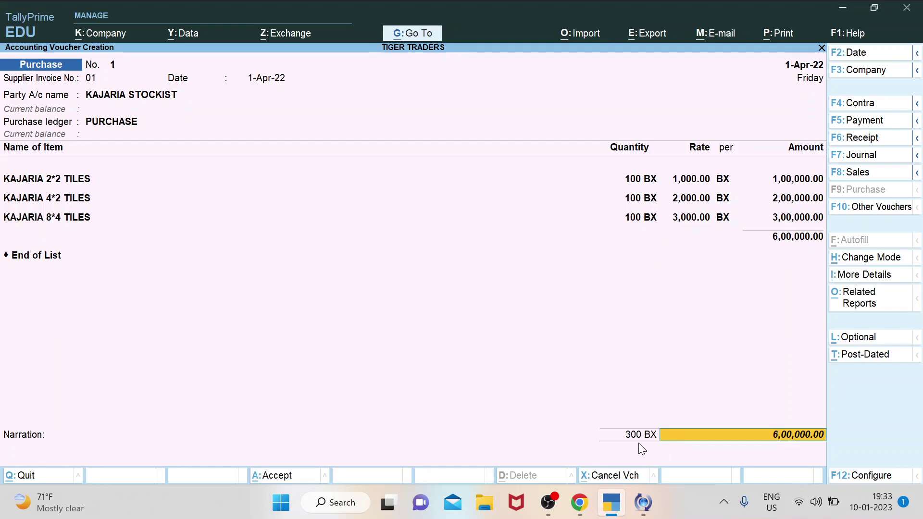
End the item list at 6,00,000.00 and open Bill-wise Details for KAJARIA STOCKIST.
key("Return")
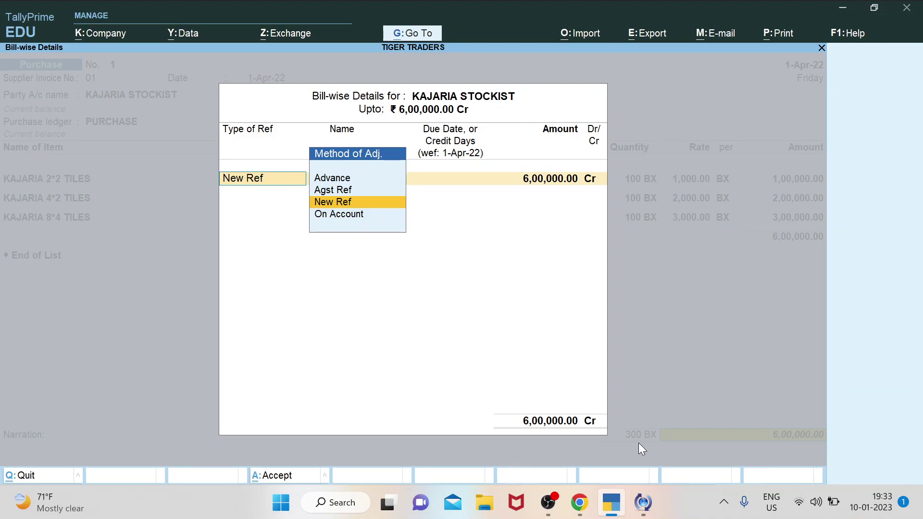
Add a New Ref bill named 01 for 6,00,000.00 Cr, leaving the due date blank.
key("Up")
key("Up")
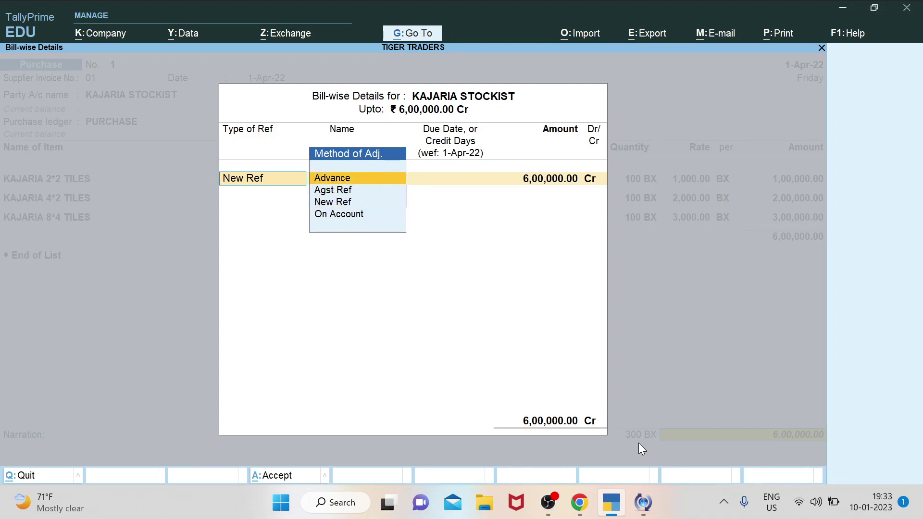
key("Down")
key("Down")
key("Down")
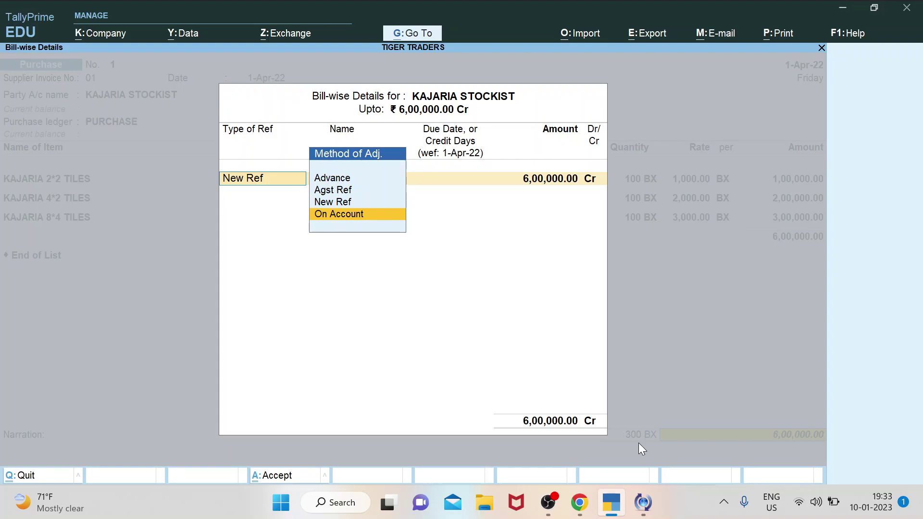
key("Up")
key("Up")
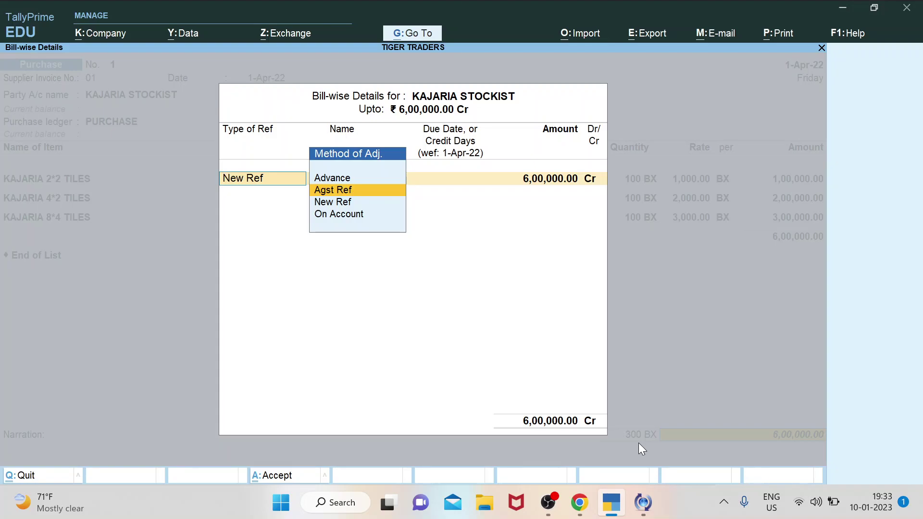
key("Up")
key("Down")
key("Down")
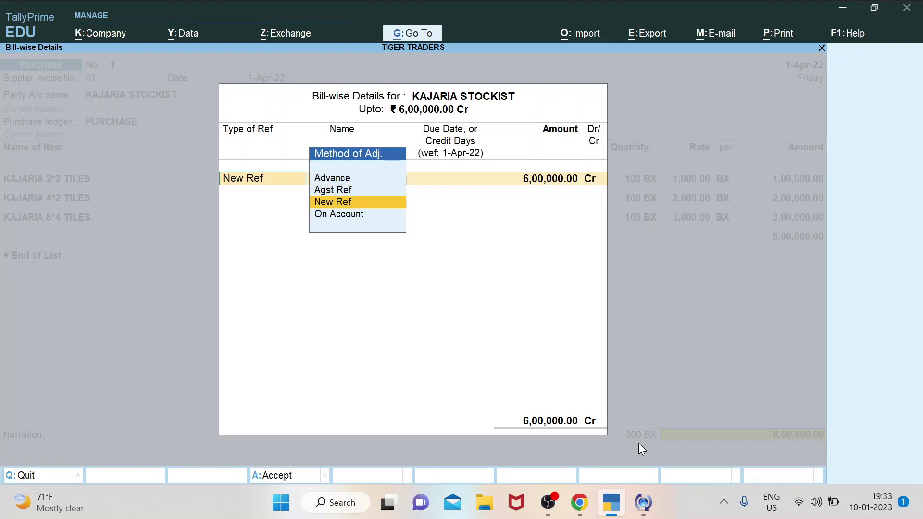
key("Return")
key("Return")
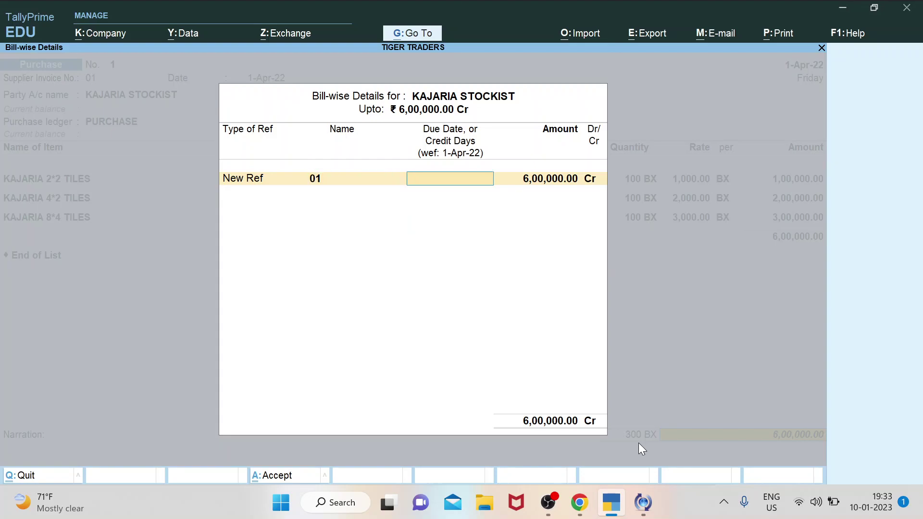
key("Return")
key("Return")
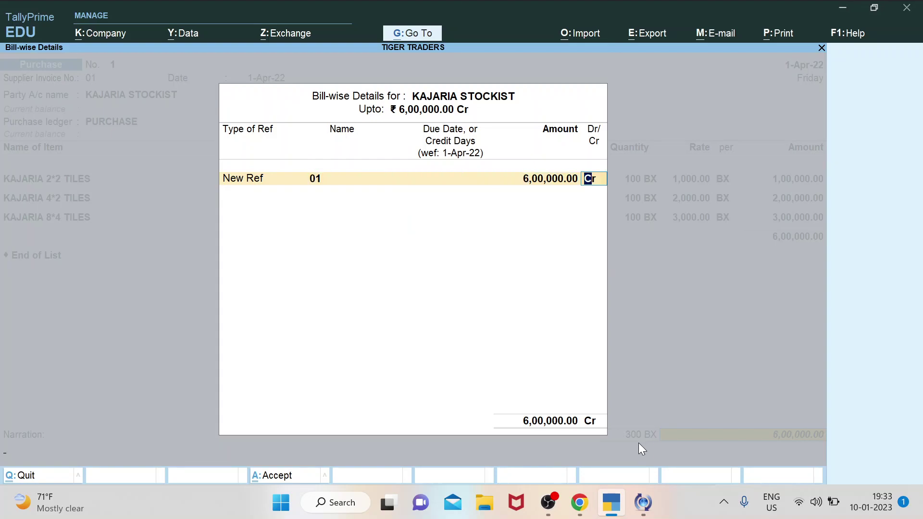
key("Return")
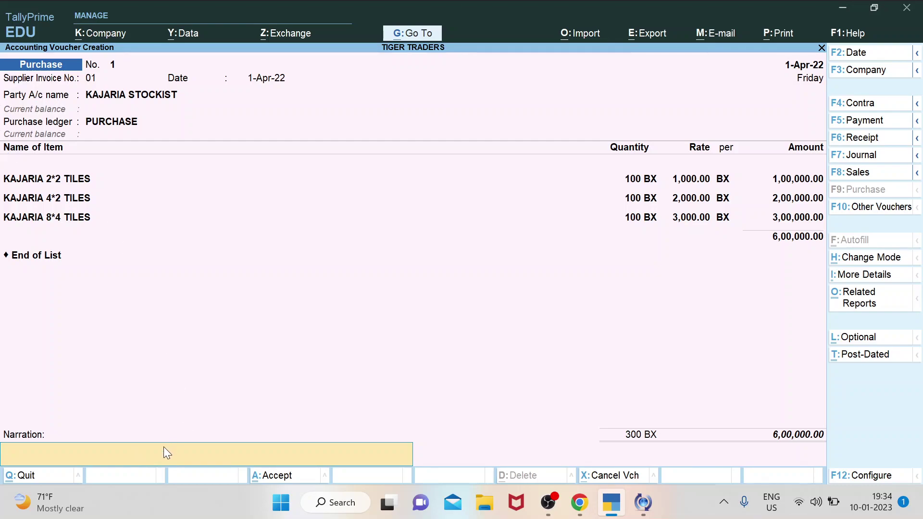
Enter the narration 'ON THE Day of diwali' and accept purchase voucher 1.
type("ON THE Dy")
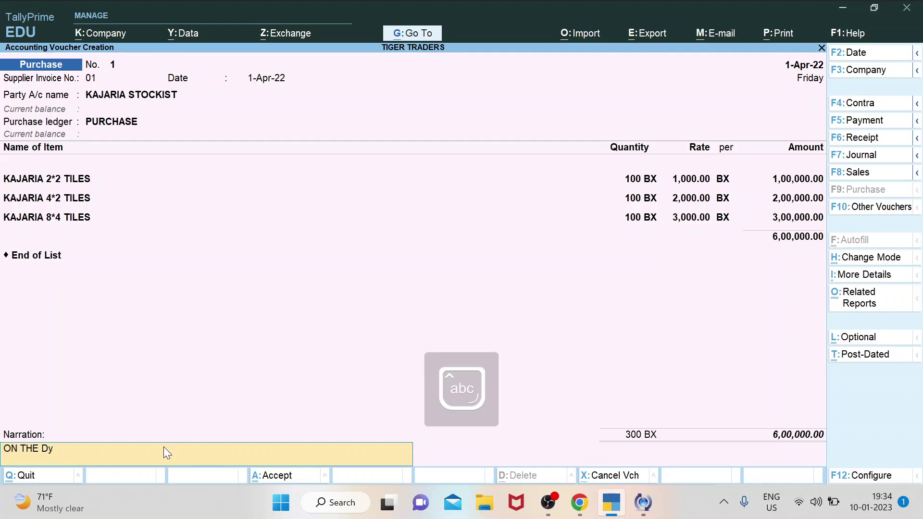
key("BackSpace")
type("ay")
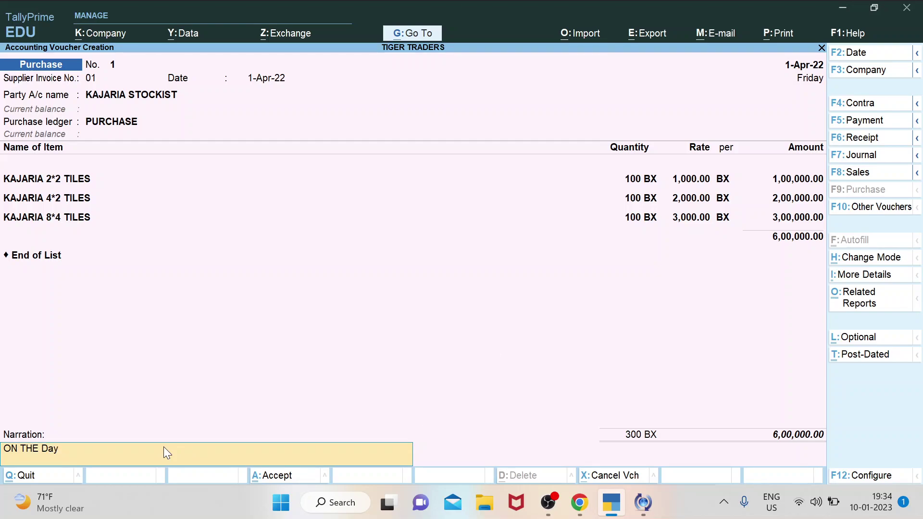
type(" of diwali")
key("Return")
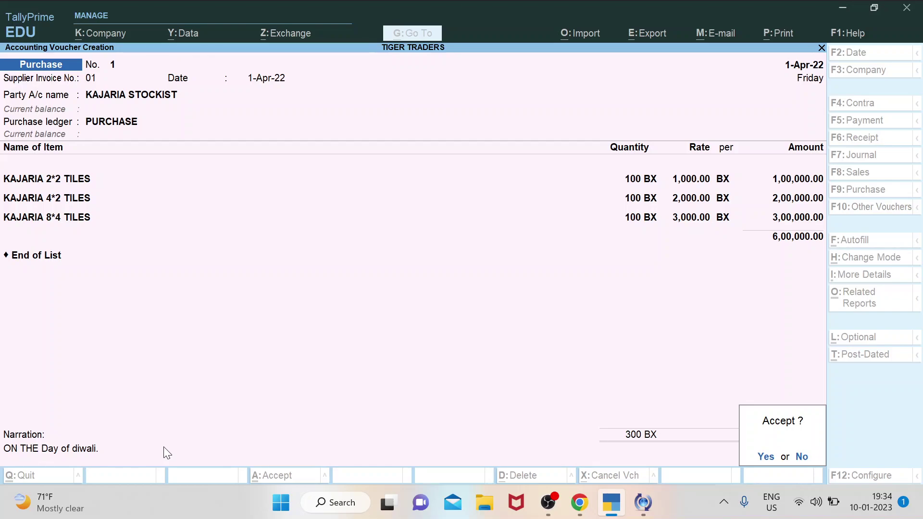
key("Return")
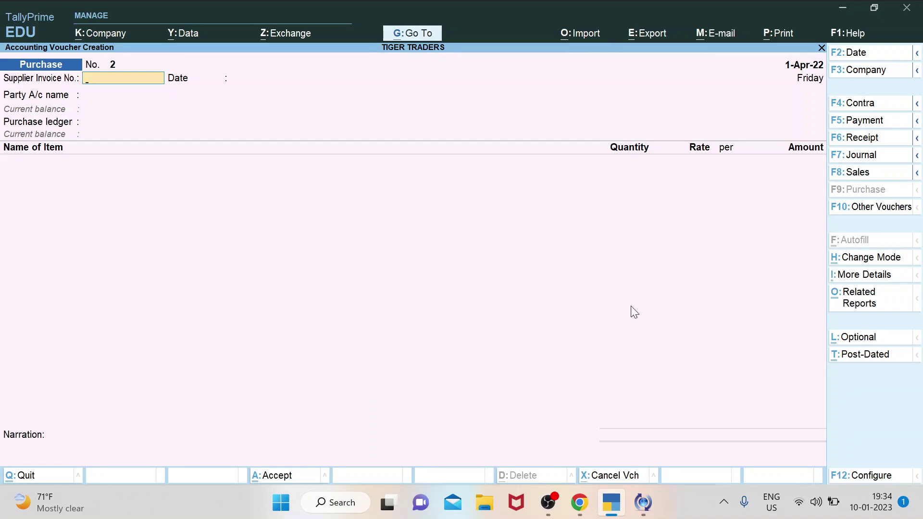
Switch to a Sales voucher and choose SACHIN TILES as the party account.
left_click(868, 175)
key("ctrl")
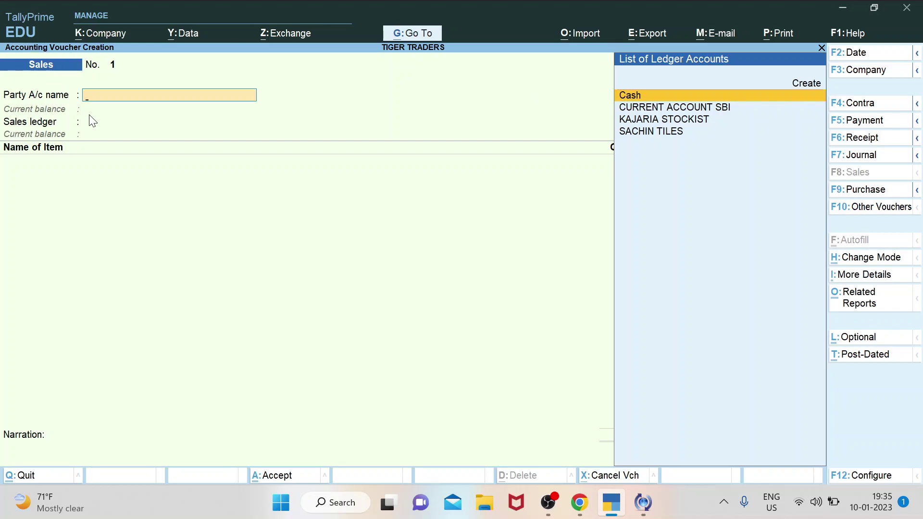
key("Down")
key("Down")
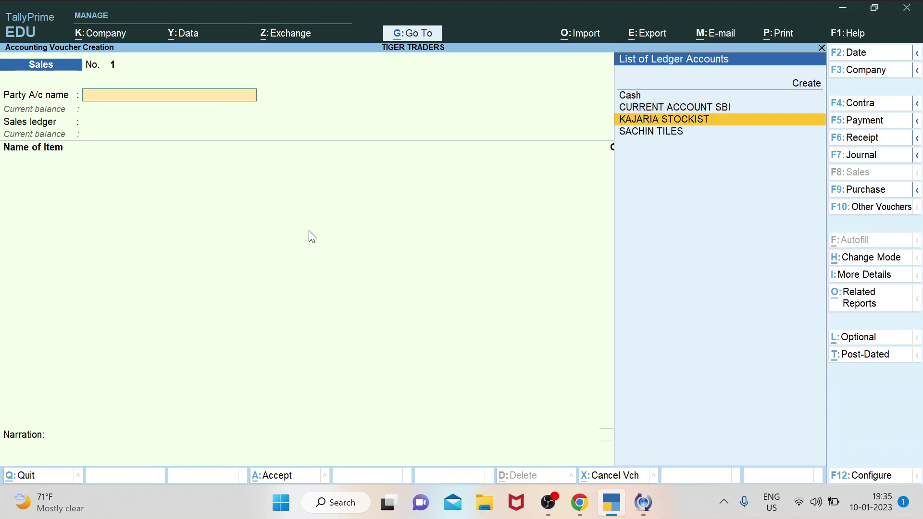
key("Up")
key("Up")
key("Down")
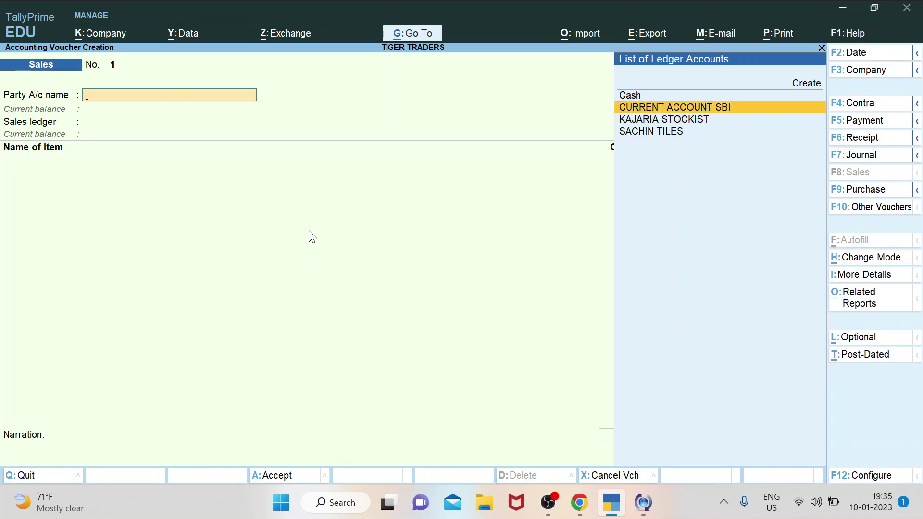
key("Down")
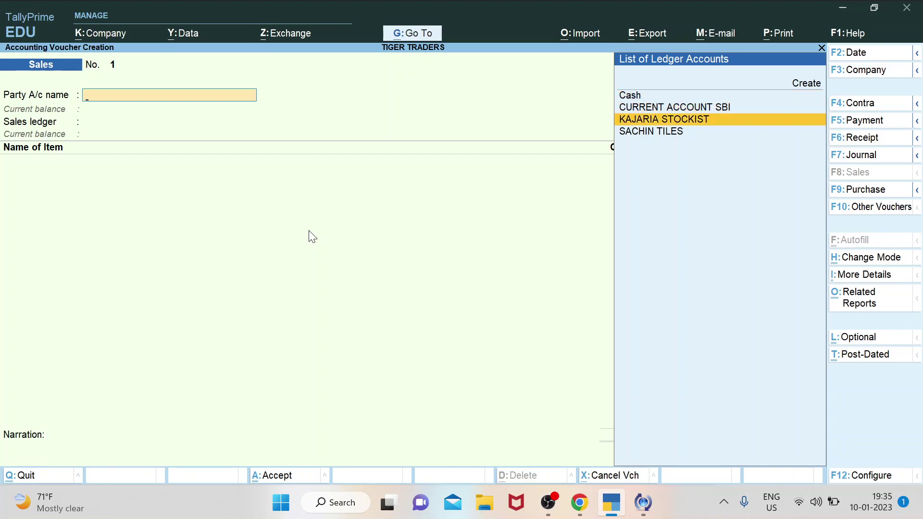
key("Down")
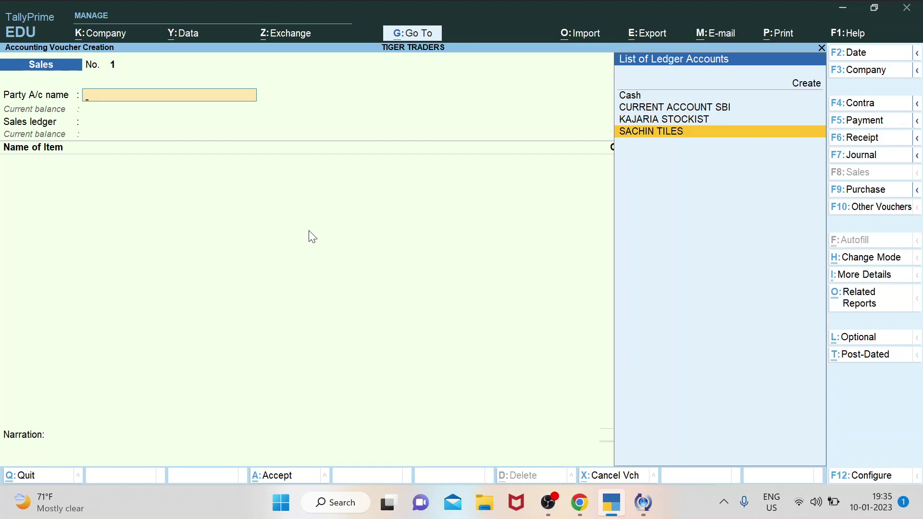
key("Return")
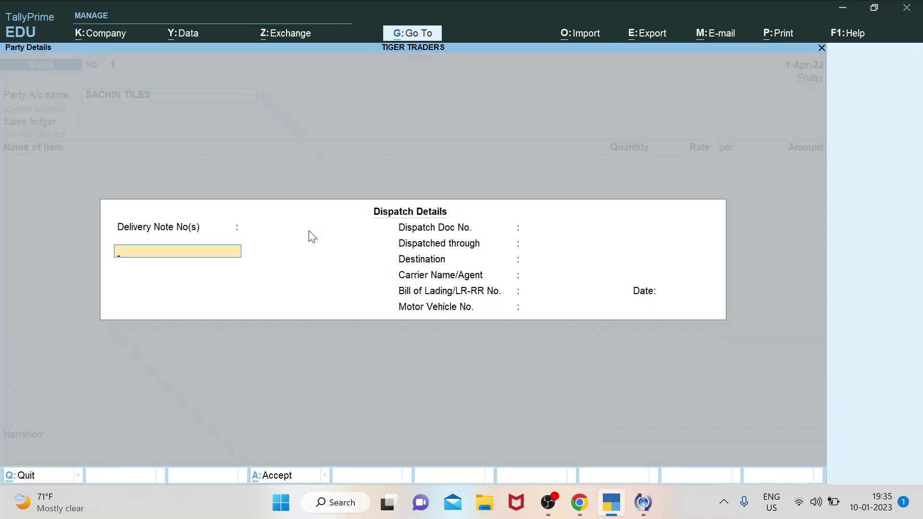
Leave Dispatch Details blank and accept Party Details with state West Bengal.
key("Return")
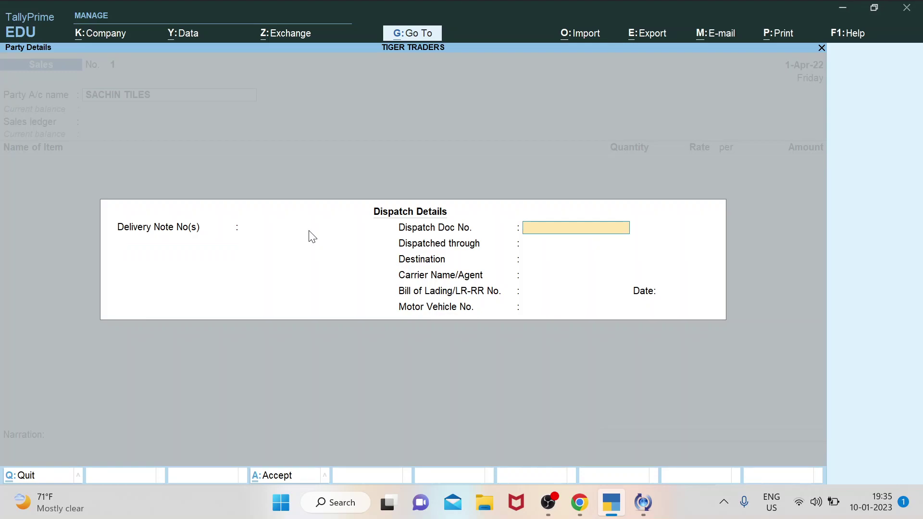
key("Return")
key("Return")
key("Return")
key("Return")
key("Return")
key("Return")
key("Return")
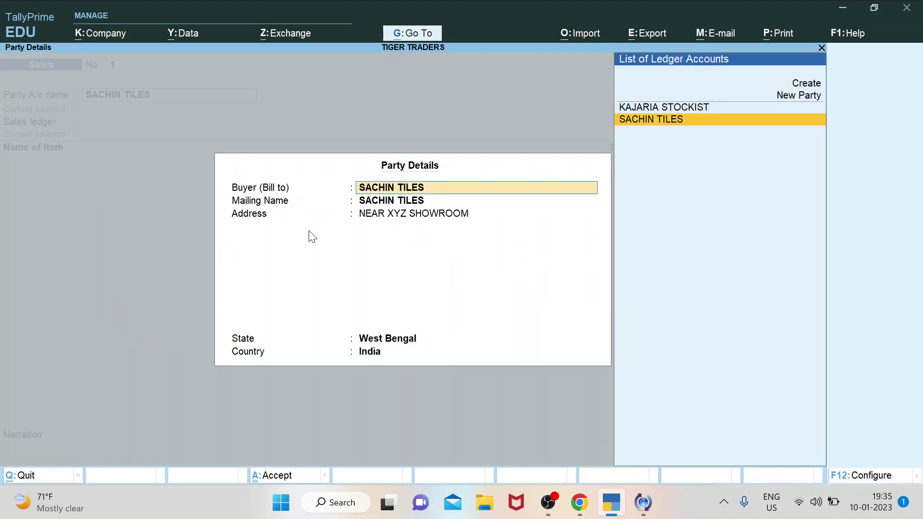
key("Return")
key("Return")
key("Return")
key("Return")
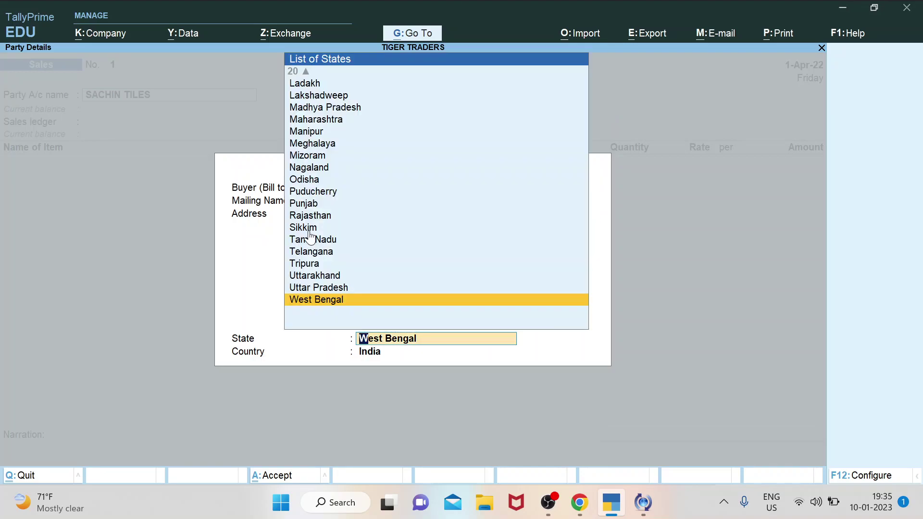
key("Return")
key("Return")
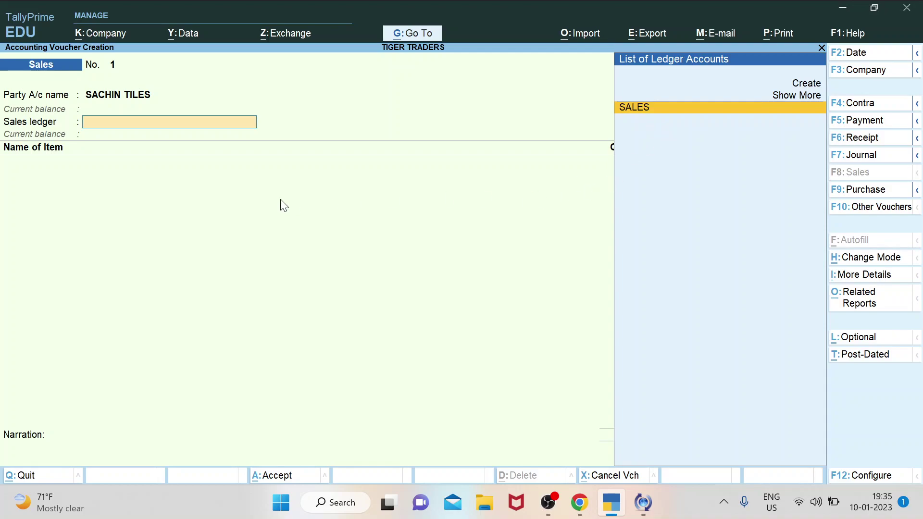
Choose SALES as the sales ledger, then type K to list the KAJARIA stock items.
left_click(647, 117)
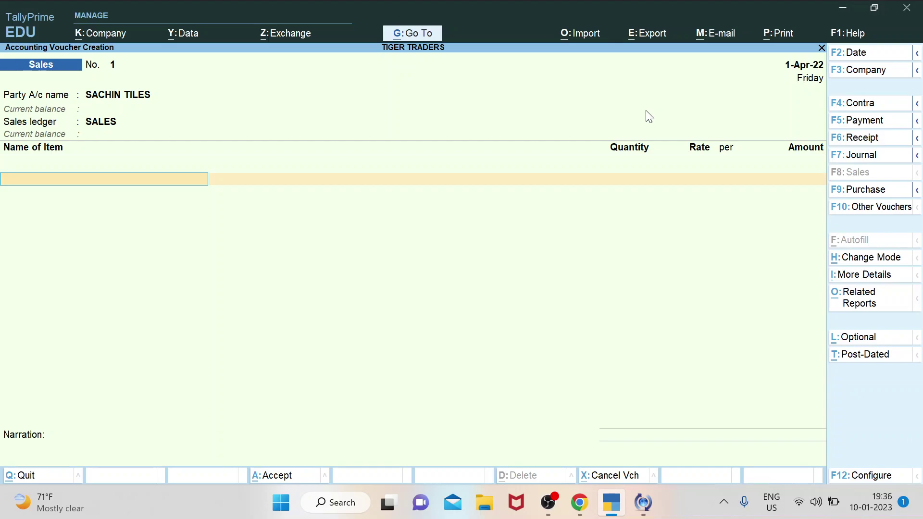
type("K")
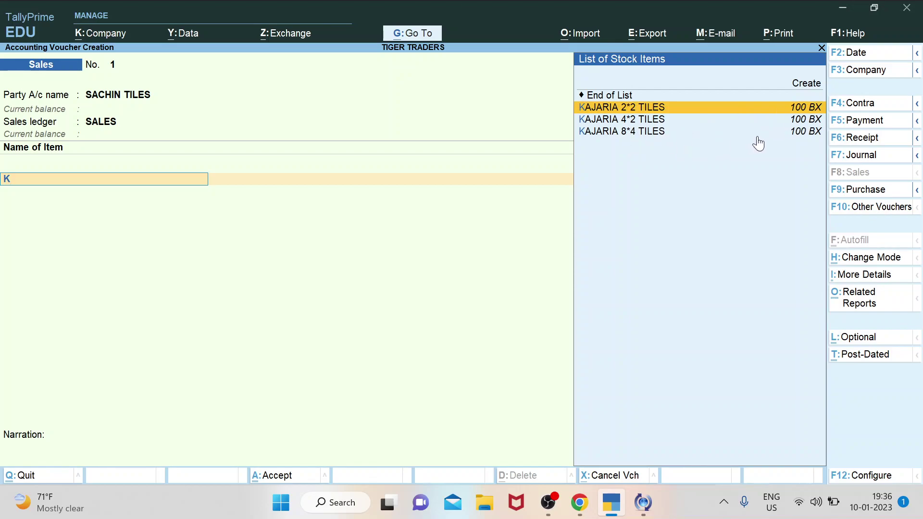
Add KAJARIA 2*2 TILES as the first line: 50 BX at 1,500 per box.
key("Return")
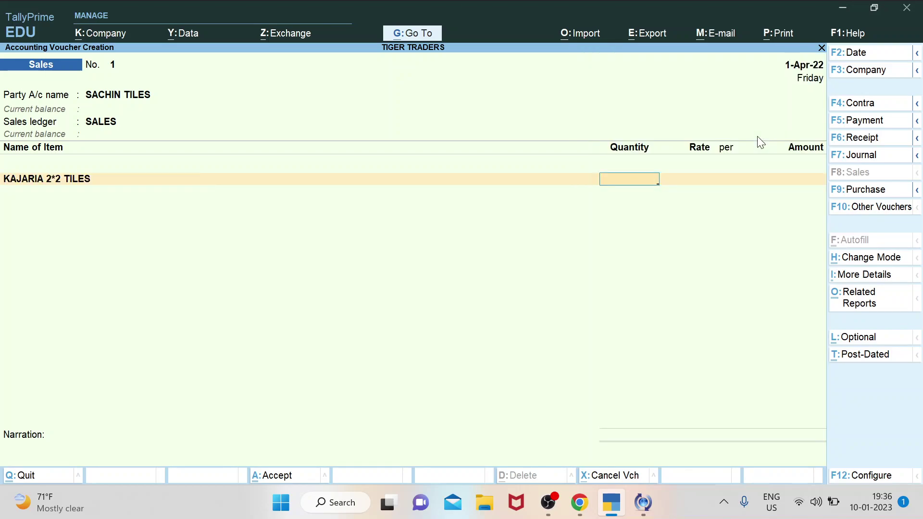
type("50")
key("Return")
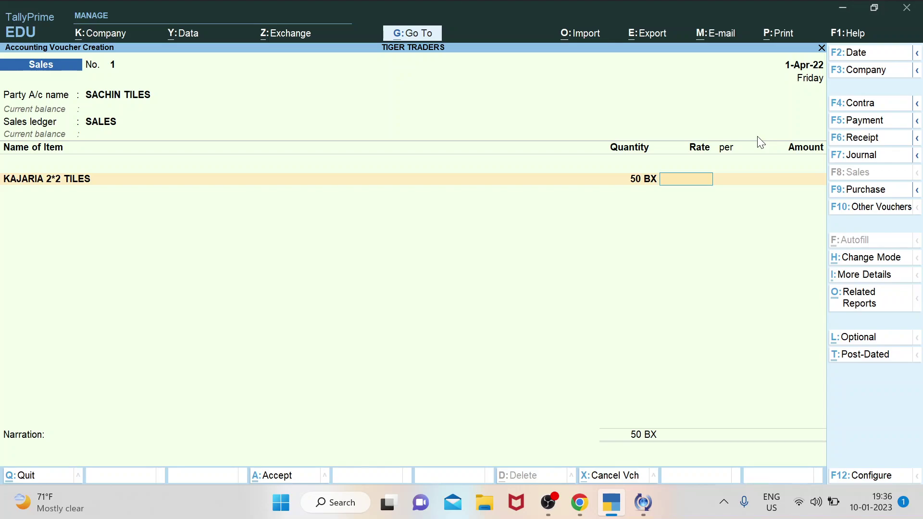
type("1500")
key("Return")
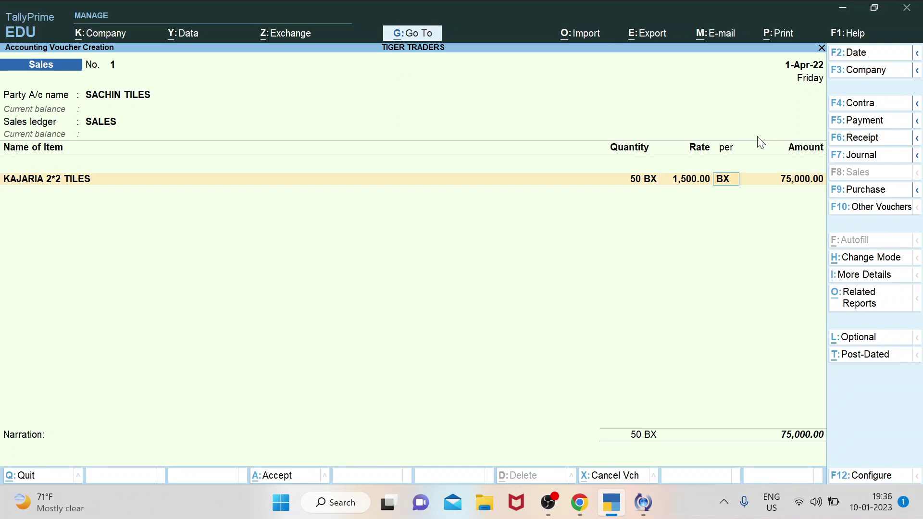
key("Return")
key("Return")
Add KAJARIA 4*2 TILES as the second line: 50 BX at 2,500.
type("Ka")
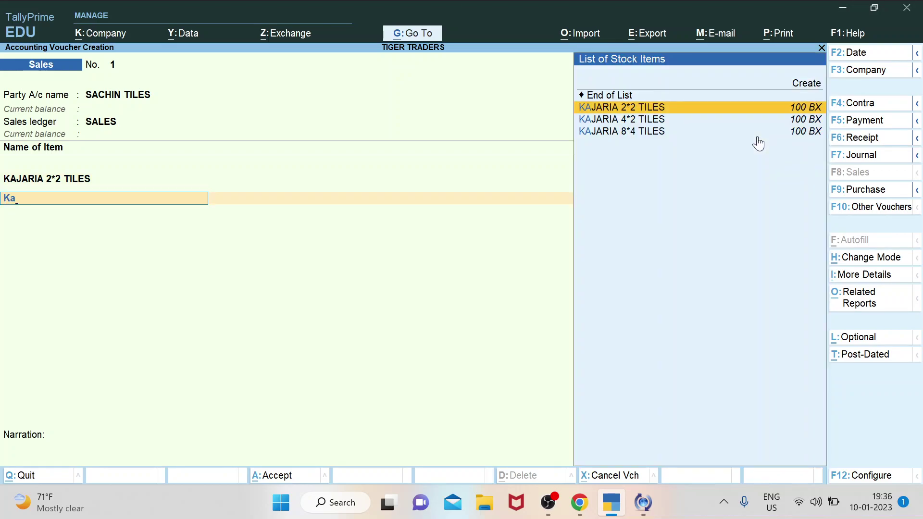
key("Down")
key("Return")
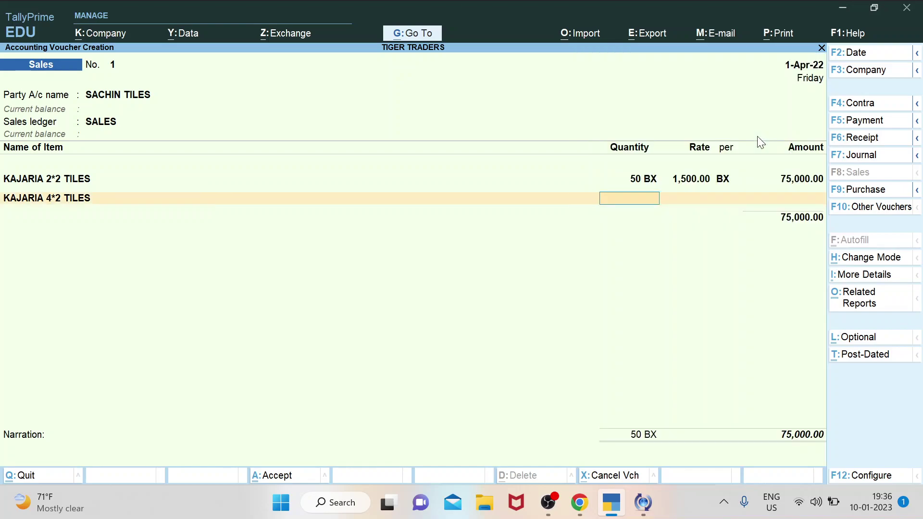
type("50")
key("Return")
type("2")
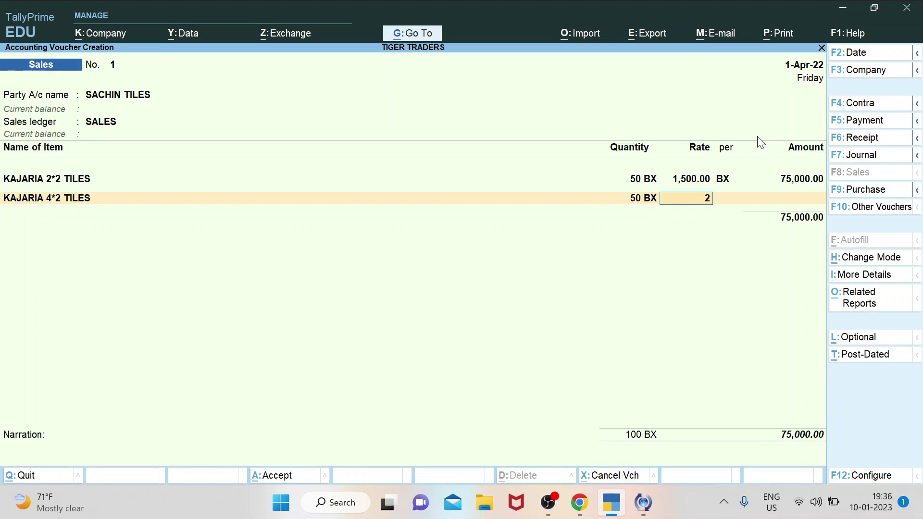
type("500")
key("Return")
key("Return")
key("Return")
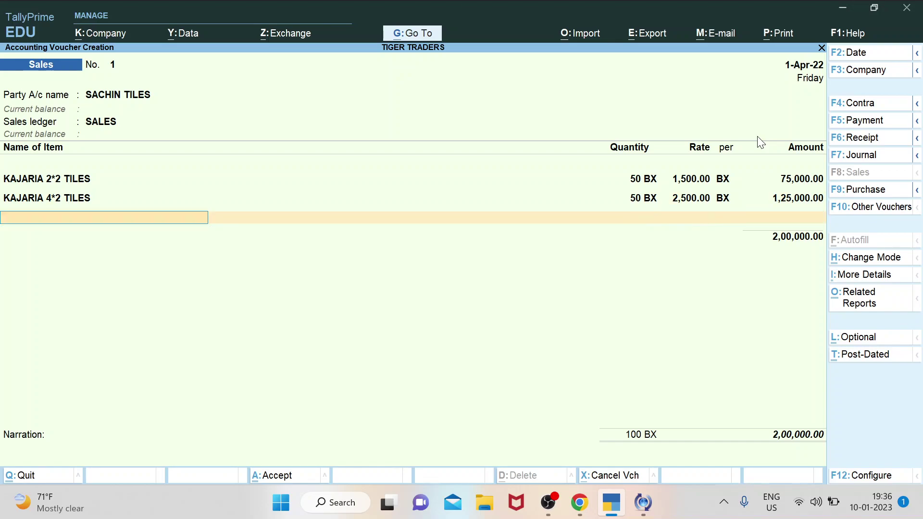
Add KAJARIA 8*4 TILES at 50 BX and 3,500, then end the item list.
type("Kaja")
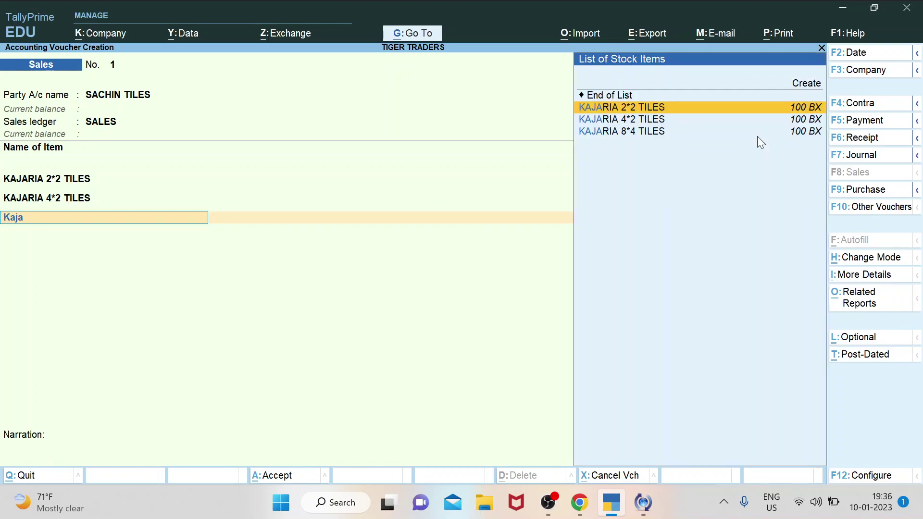
key("Down")
key("Down")
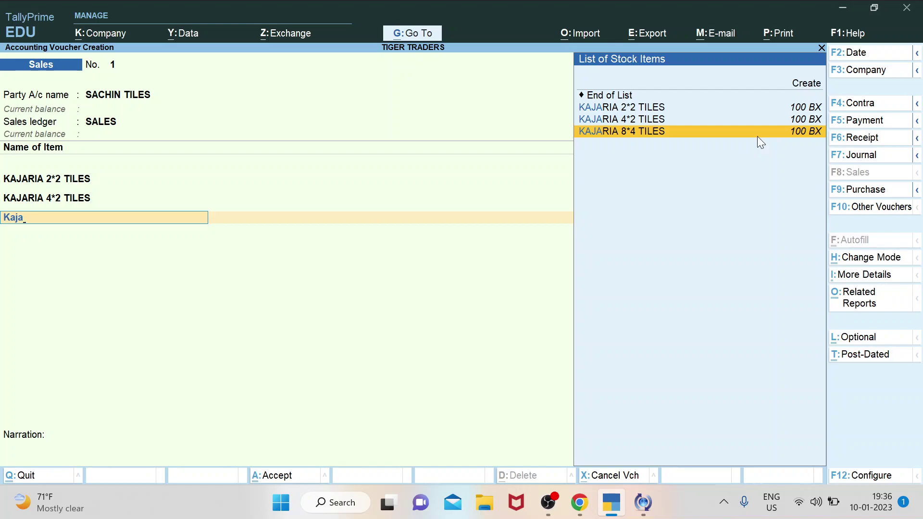
key("Return")
type("50")
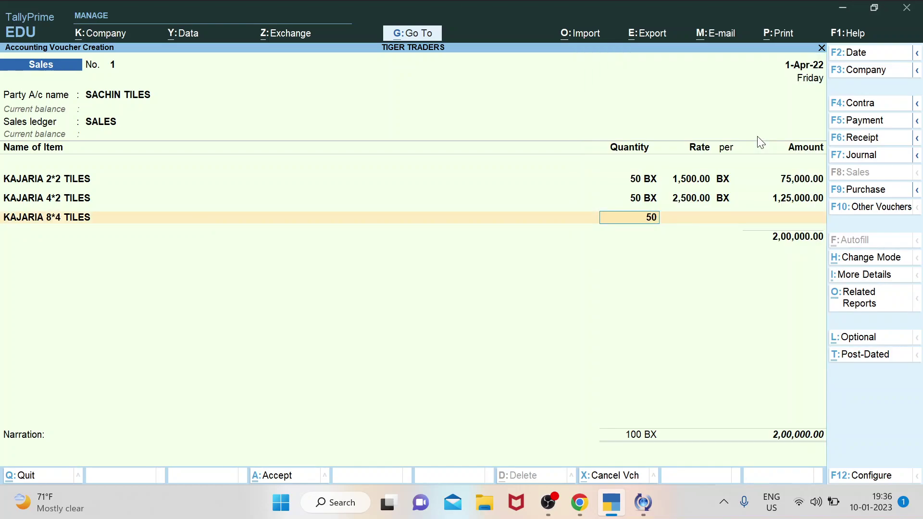
key("Return")
type("3500")
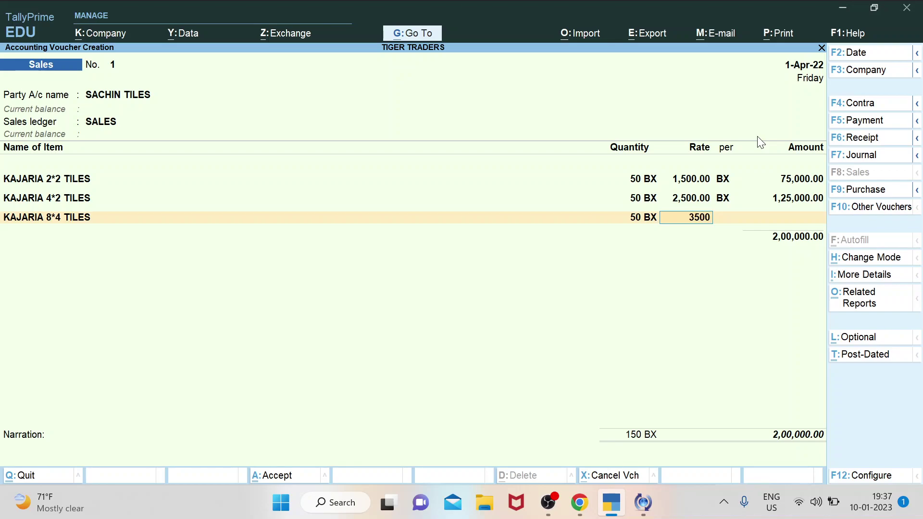
key("ctrl")
key("Return")
key("Return")
key("Return")
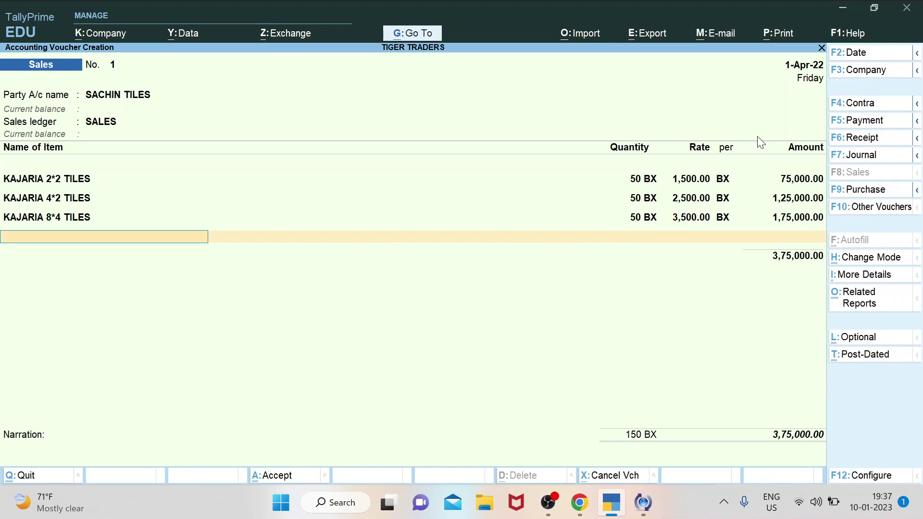
key("Return")
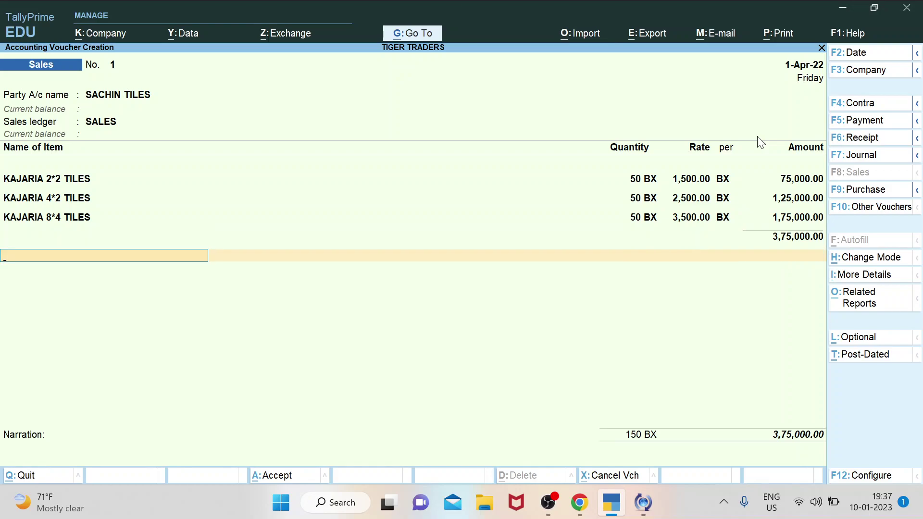
key("Return")
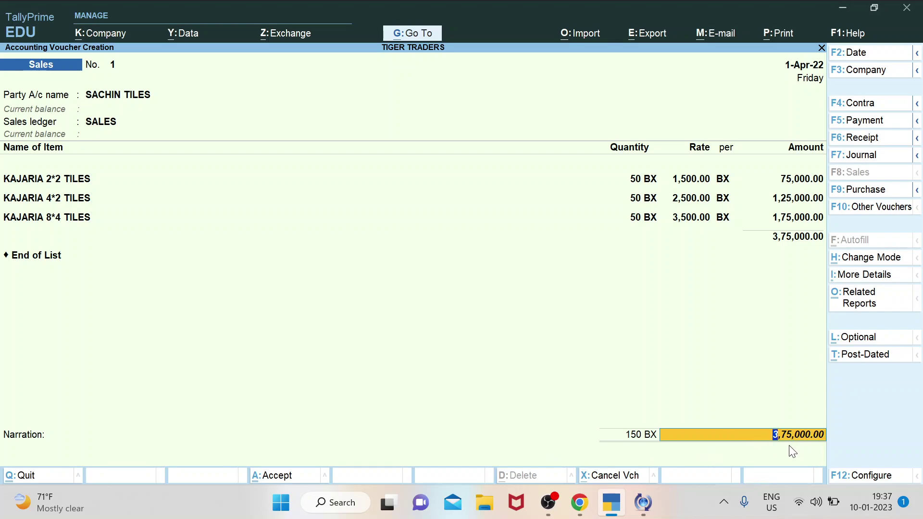
Accept the 3,75,000.00 total and record it as a New Ref bill for SACHIN TILES.
key("Return")
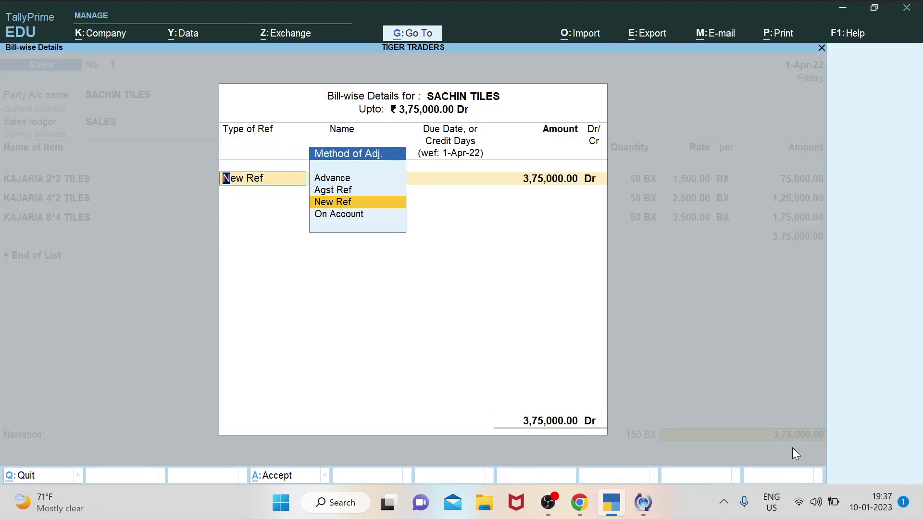
key("Return")
key("Return")
key("Return")
key("Return")
key("Return")
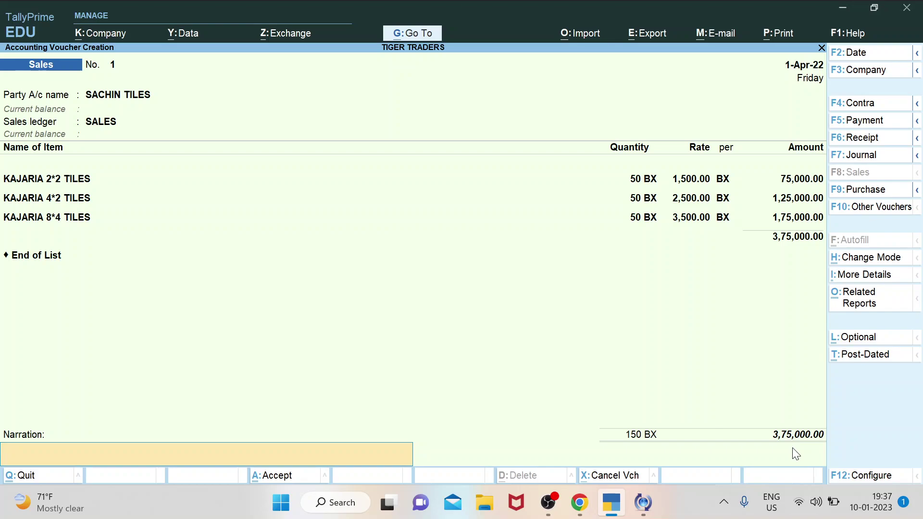
Enter the narration 'on the day of christMAS.' and save Sales voucher 1.
type("o")
key("BackSpace")
type("n the day of christm")
key("Caps_Lock")
key("BackSpace")
type("AS.")
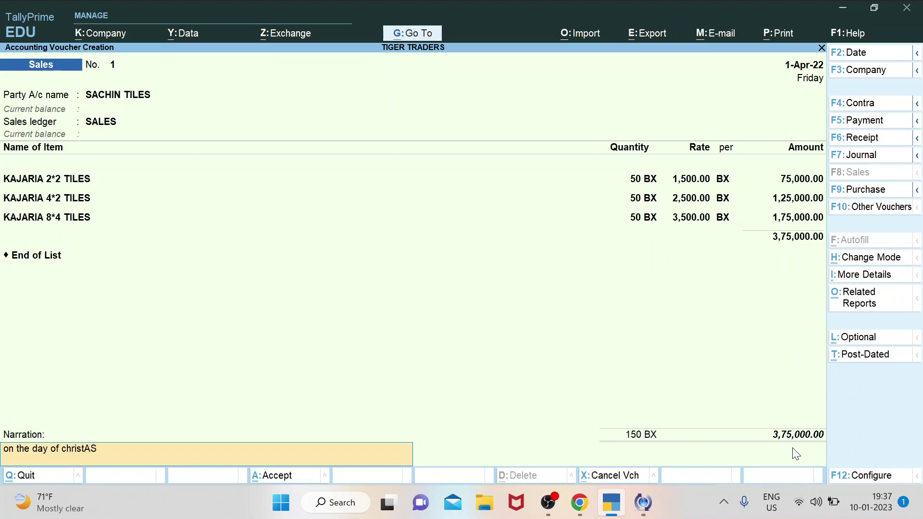
key("BackSpace")
key("BackSpace")
type("MAS.")
key("Return")
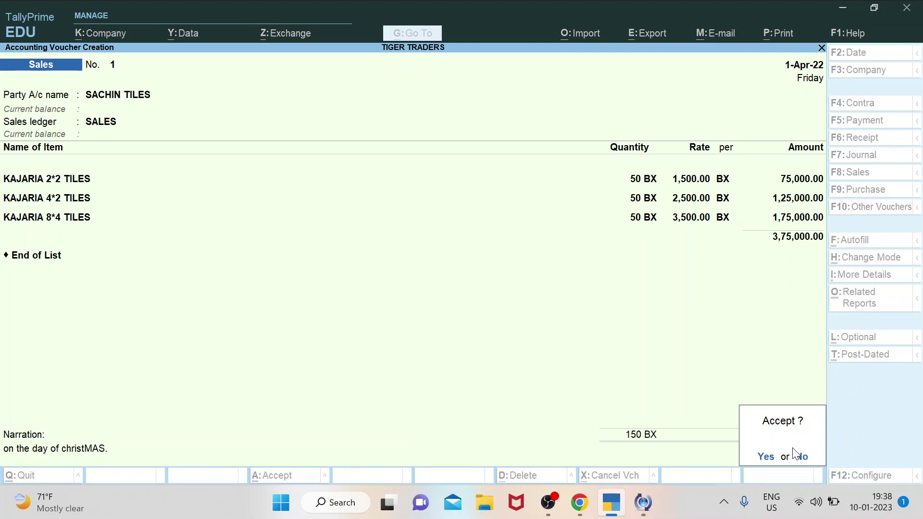
key("Return")
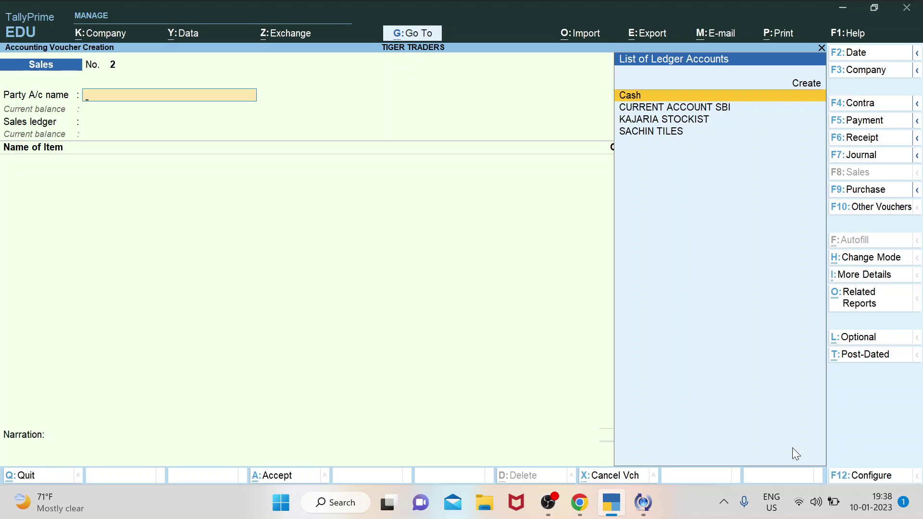
Quit the blank Sales voucher No. 2 without entries, back to Gateway of Tally.
key("Down")
key("Down")
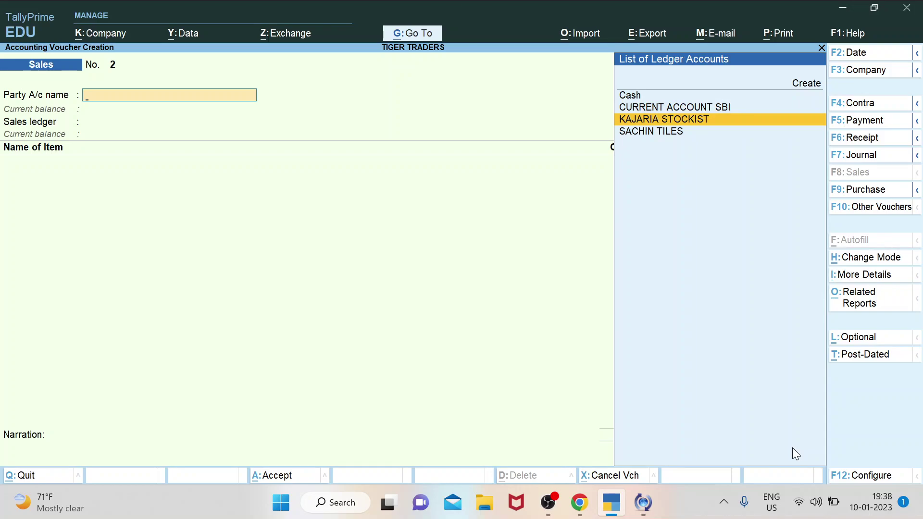
key("Down")
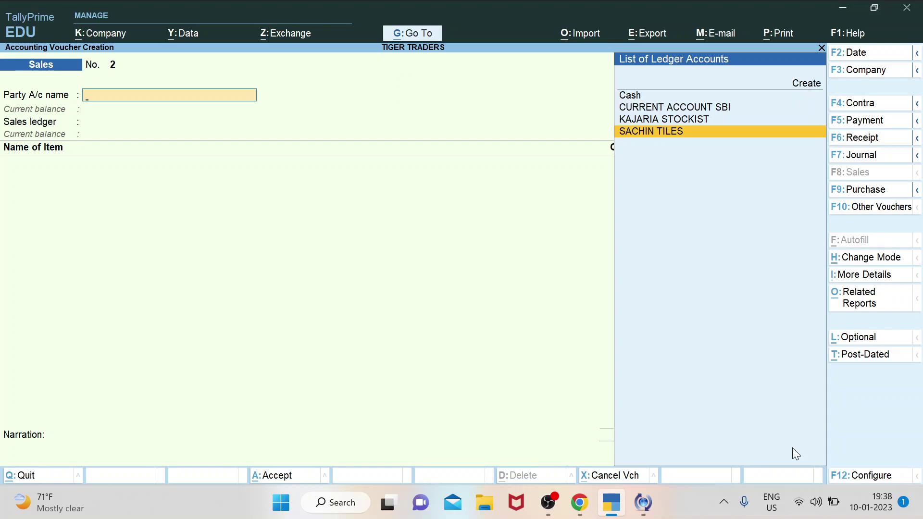
key("Escape")
key("Return")
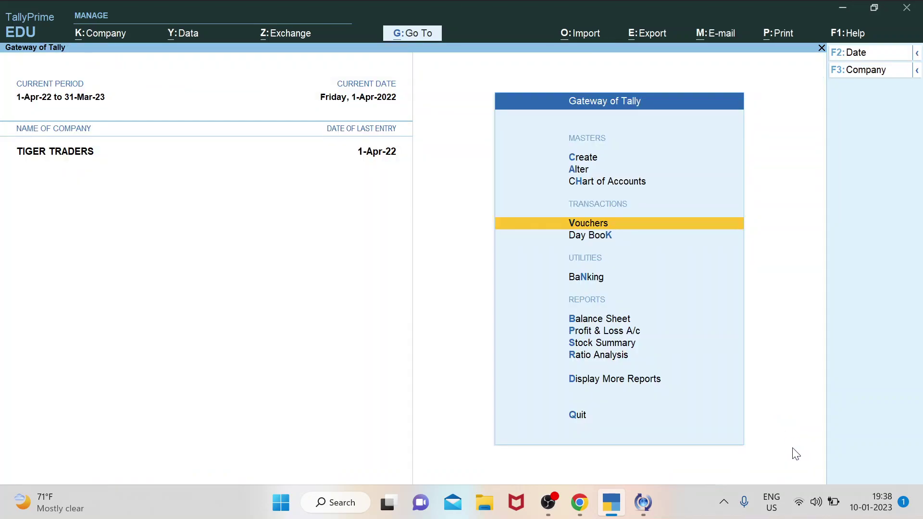
Browse the Gateway menu, then open the 1-Apr-22 Day Book with K.
key("Down")
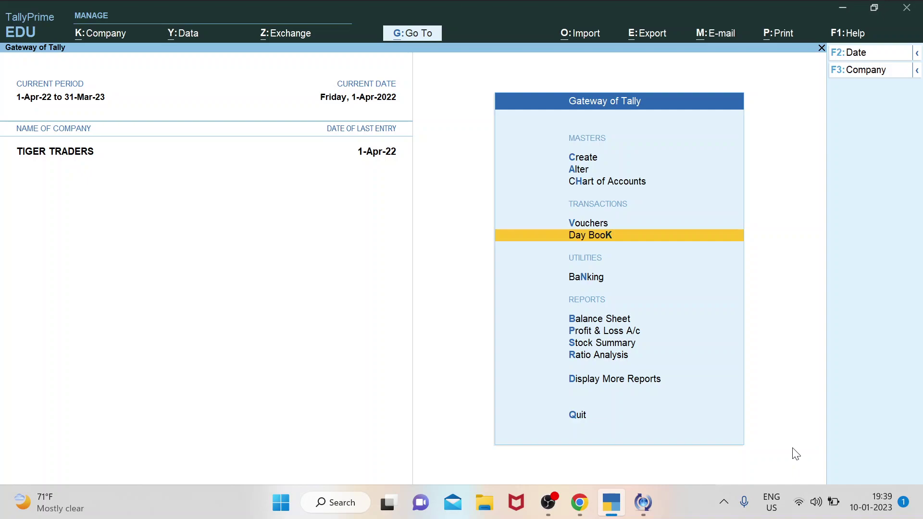
key("Up")
key("Up")
key("Up")
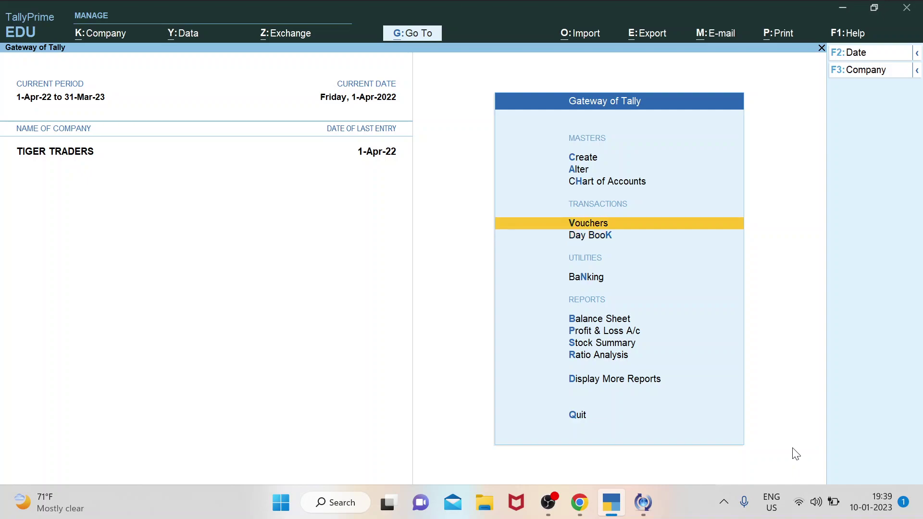
key("Up")
key("Down")
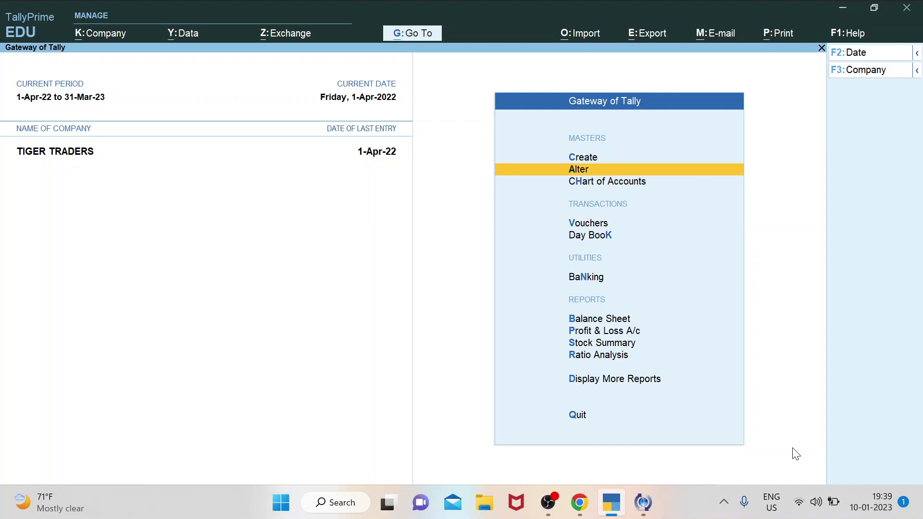
key("Down")
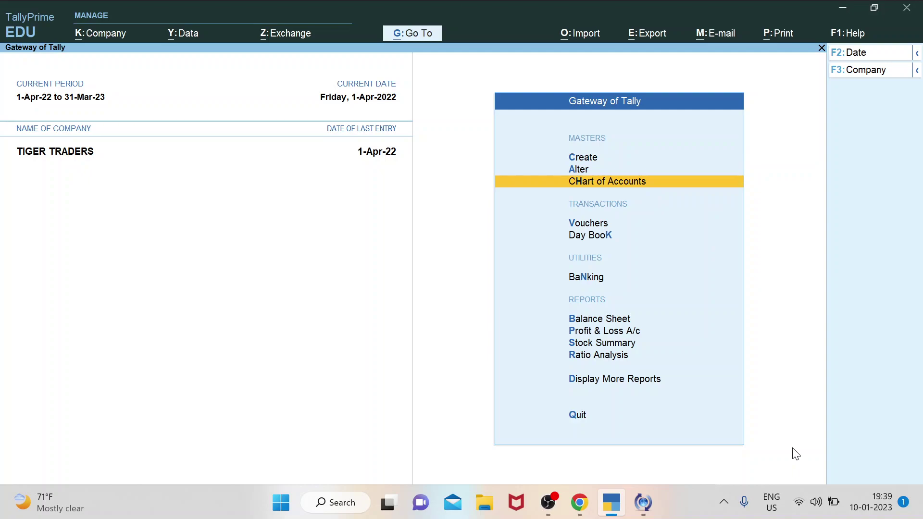
key("Down")
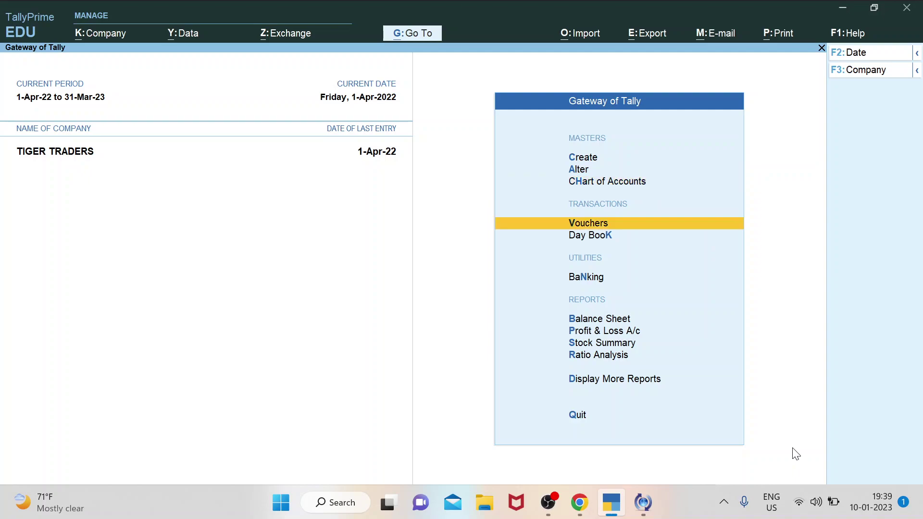
key("Up")
key("Down")
key("Down")
key("Down")
key("Down")
key("Down")
key("Down")
key("Down")
key("Down")
key("Down")
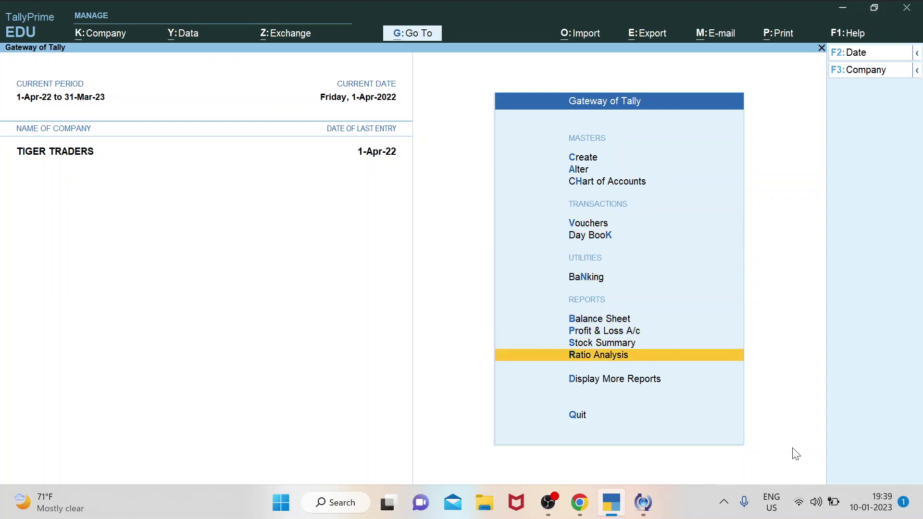
key("Up")
key("Up")
key("Up")
key("Up")
key("Up")
key("Up")
key("Up")
key("Up")
key("Up")
key("Up")
key("Up")
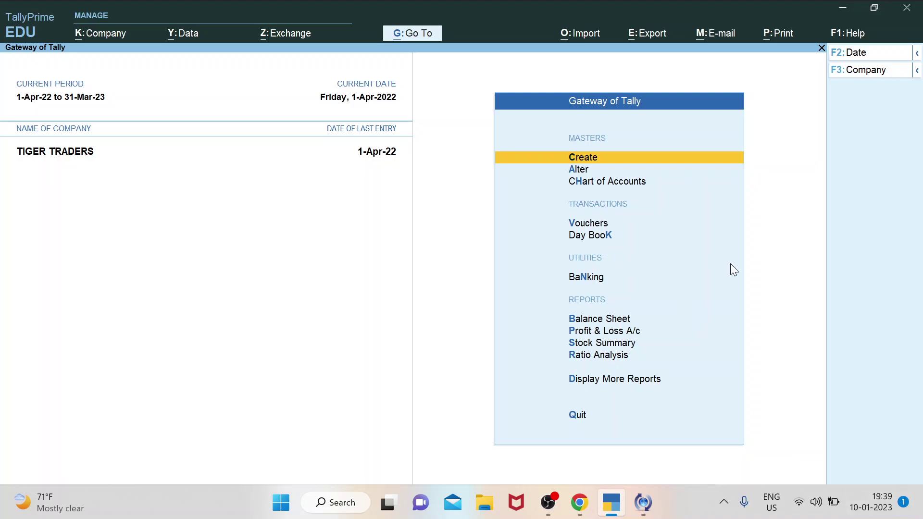
key("k")
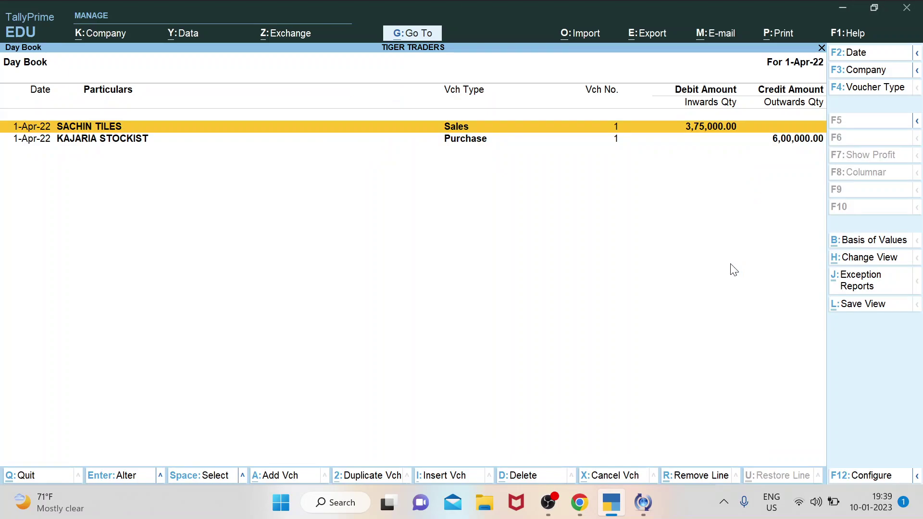
Close the Day Book, then reopen it from the Gateway menu.
key("Down")
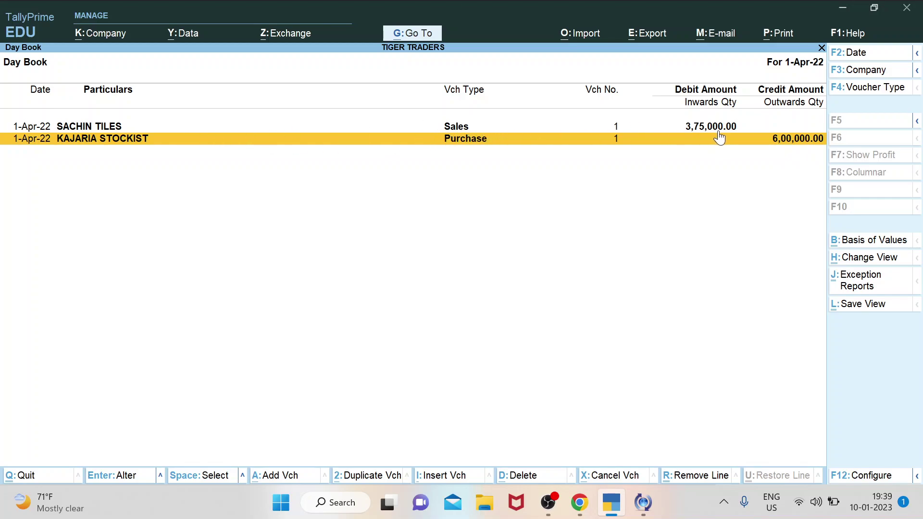
key("Escape")
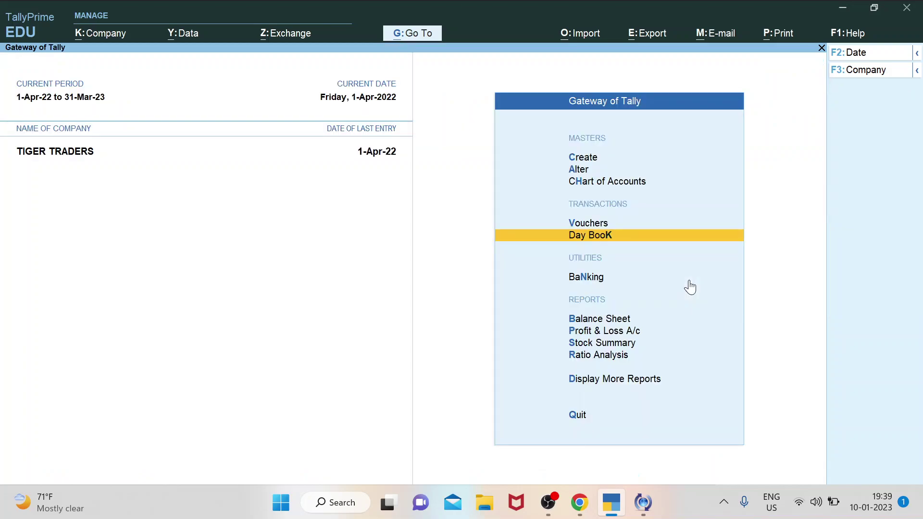
key("Down")
key("Down")
key("Down")
key("Down")
key("Down")
key("Down")
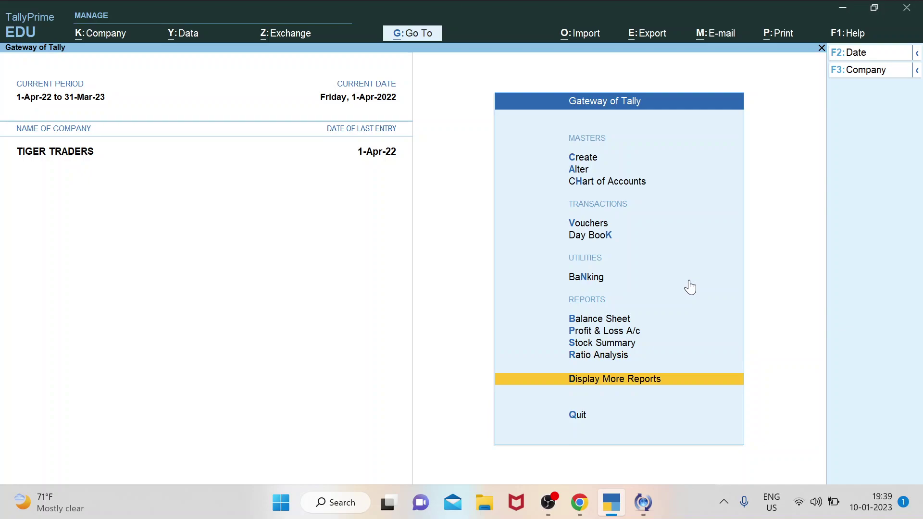
key("Up")
key("Up")
key("Up")
key("Up")
key("Up")
key("Up")
key("Up")
key("Up")
key("Up")
key("Up")
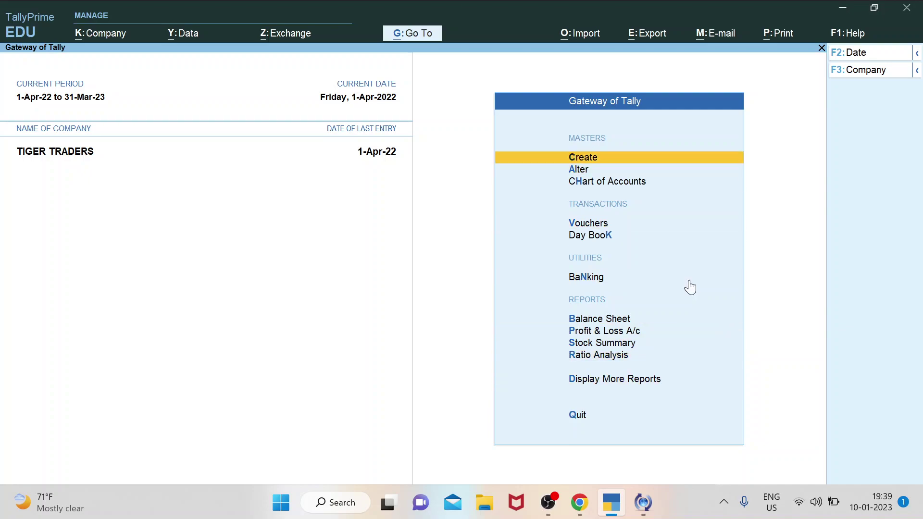
key("Down")
key("Down")
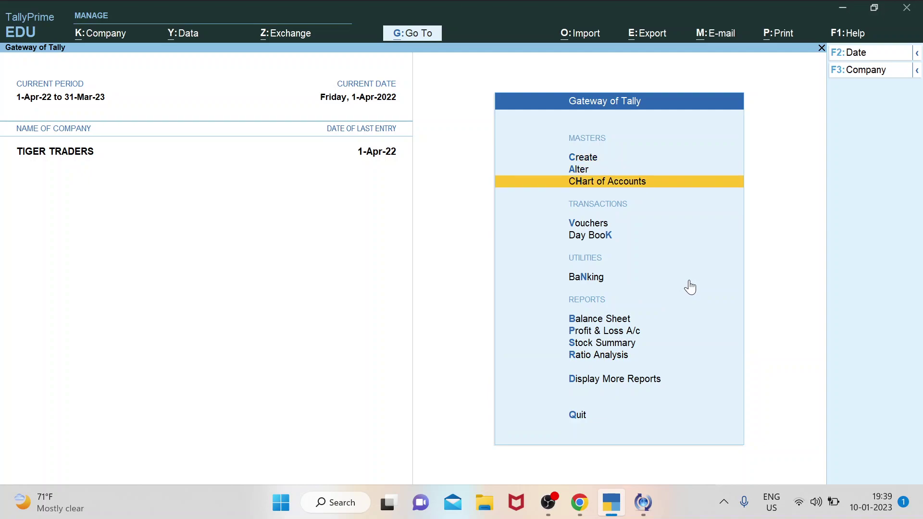
key("Down")
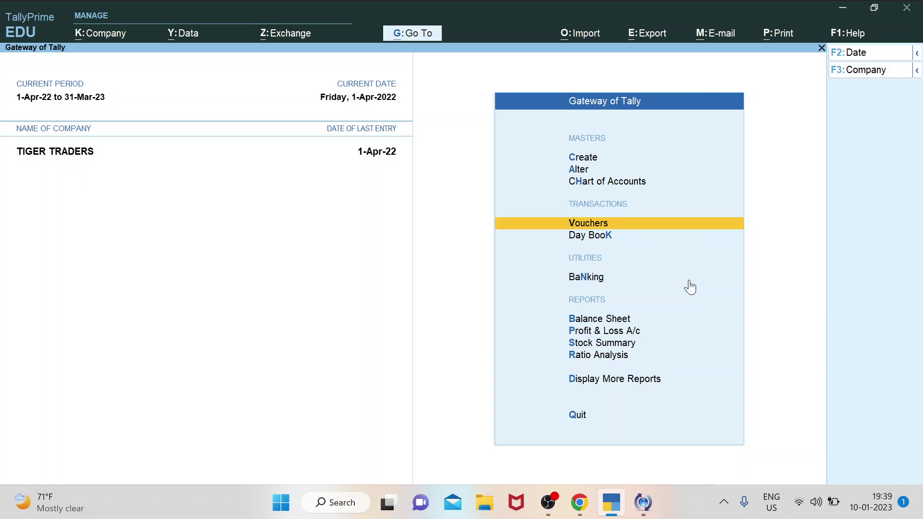
key("Down")
key("Return")
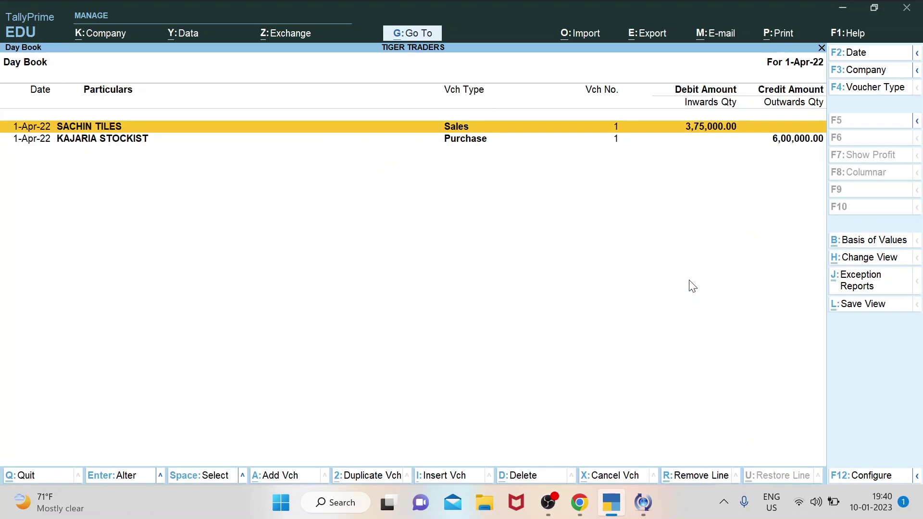
Close the Day Book again and browse the Gateway of Tally menu.
key("Escape")
key("Down")
key("Down")
key("Down")
key("Down")
key("Down")
key("Down")
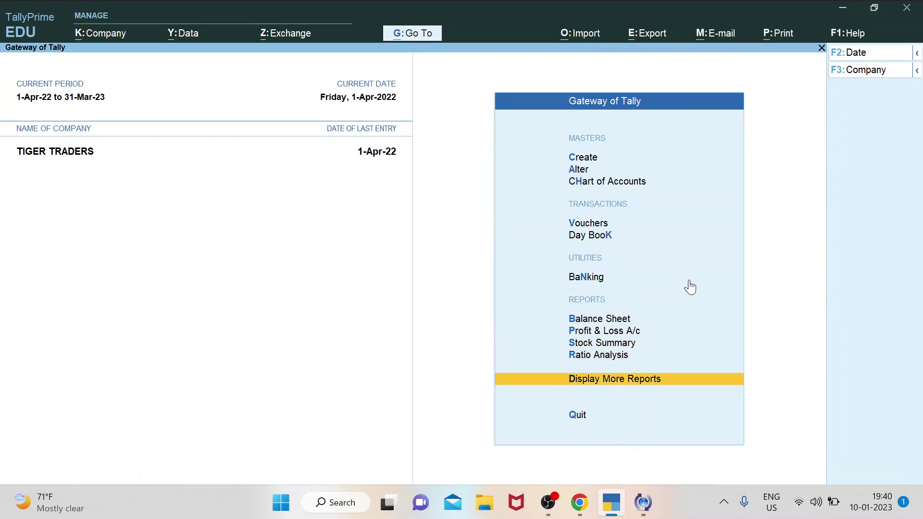
key("Down")
key("Up")
key("Up")
key("Up")
key("Up")
key("Up")
key("Up")
key("Up")
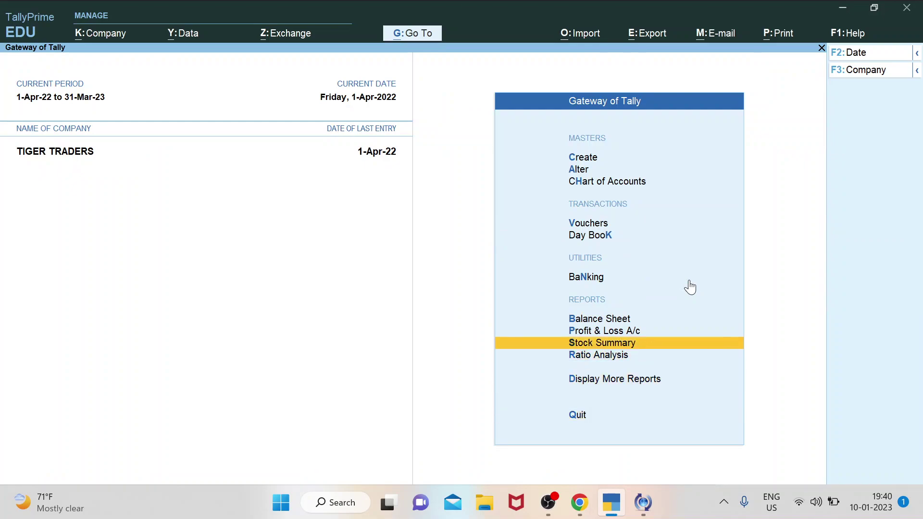
key("Down")
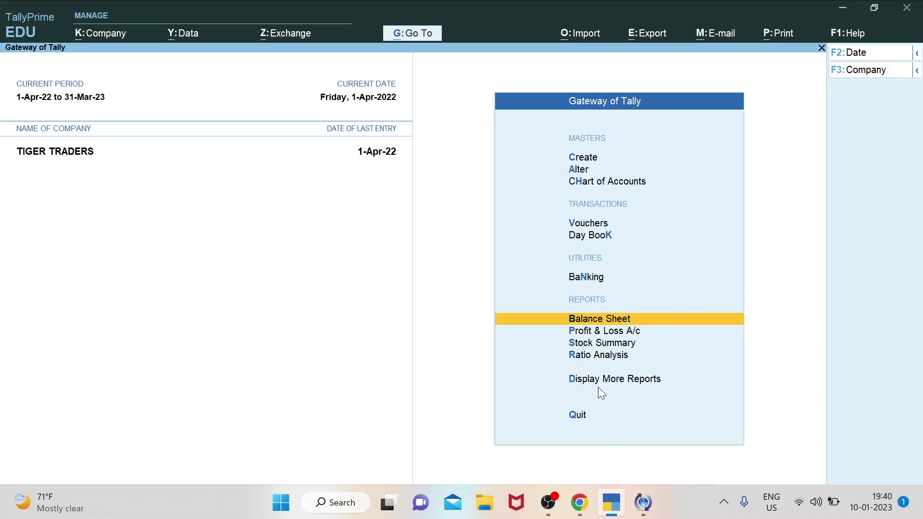
Open the Ledger report via More Reports > Account Books for KAJARIA STOCKIST.
key("d")
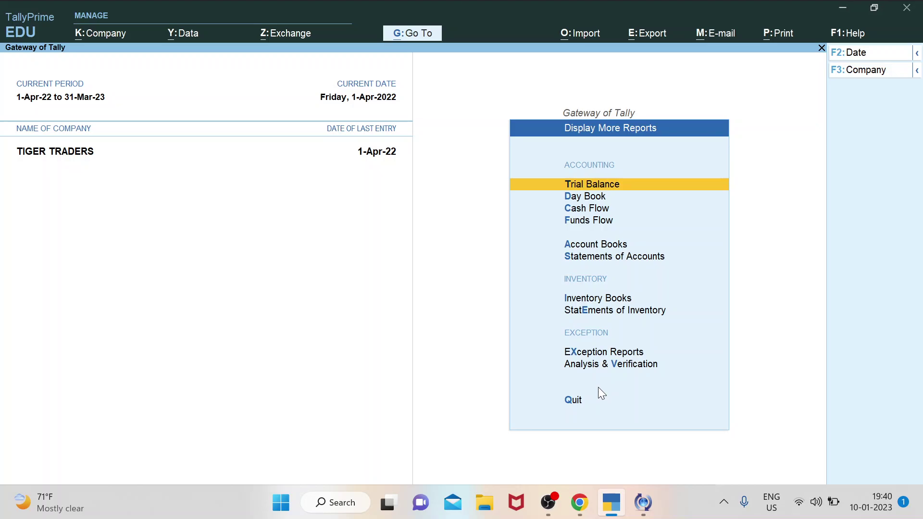
key("Down")
key("Down")
key("Down")
key("Down")
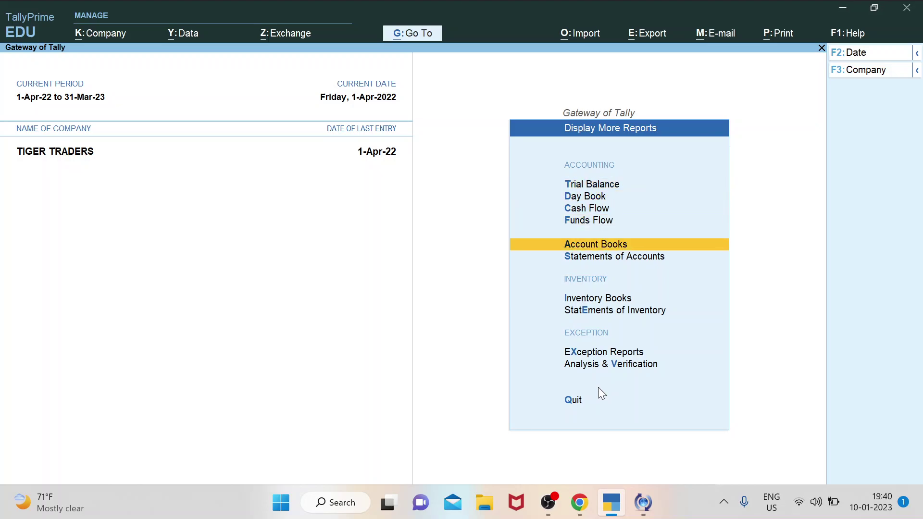
key("Return")
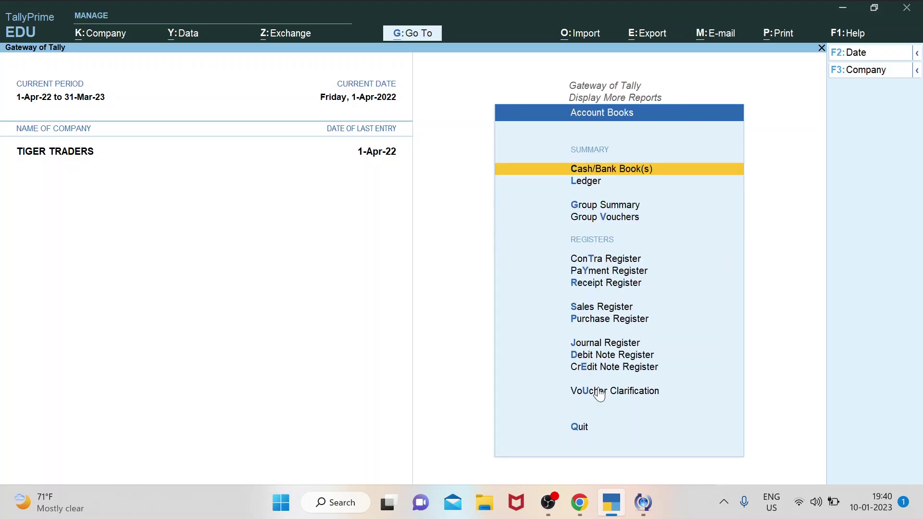
key("Down")
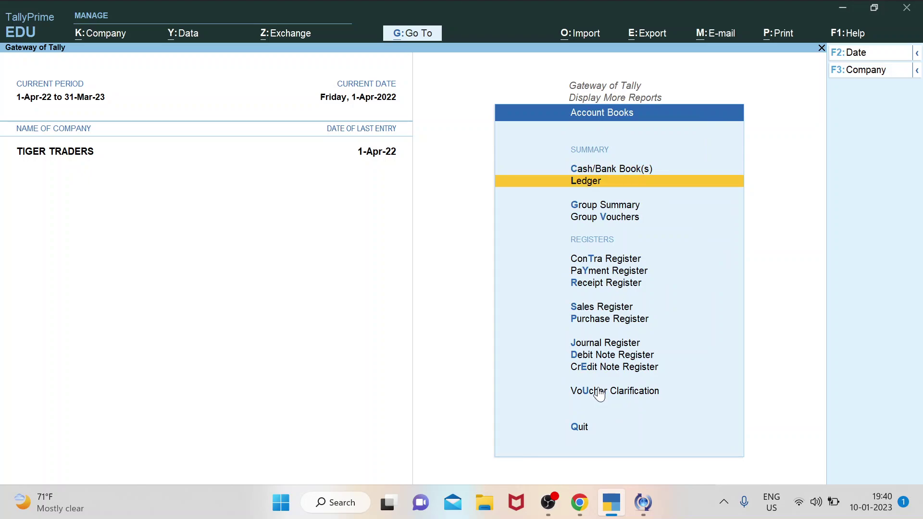
key("Return")
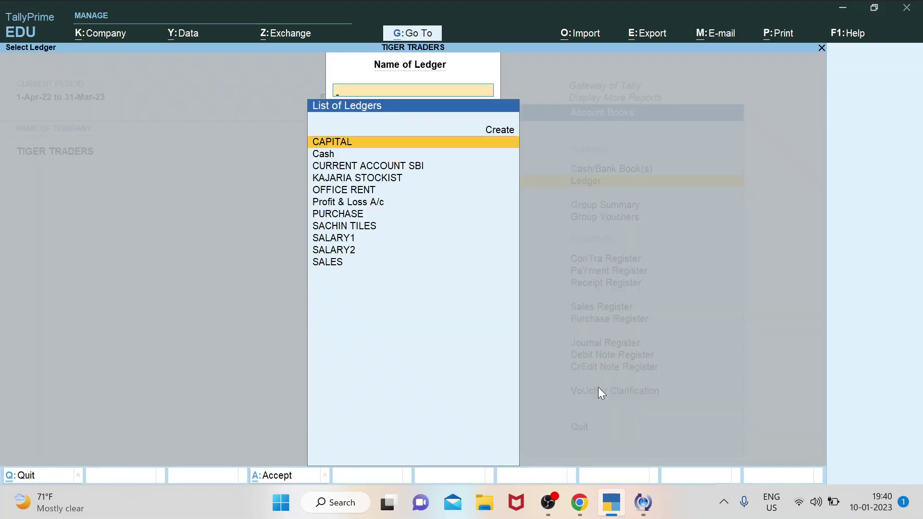
key("Down")
key("Down")
key("Down")
key("Down")
key("Down")
key("Down")
key("Down")
key("Down")
key("Down")
key("Down")
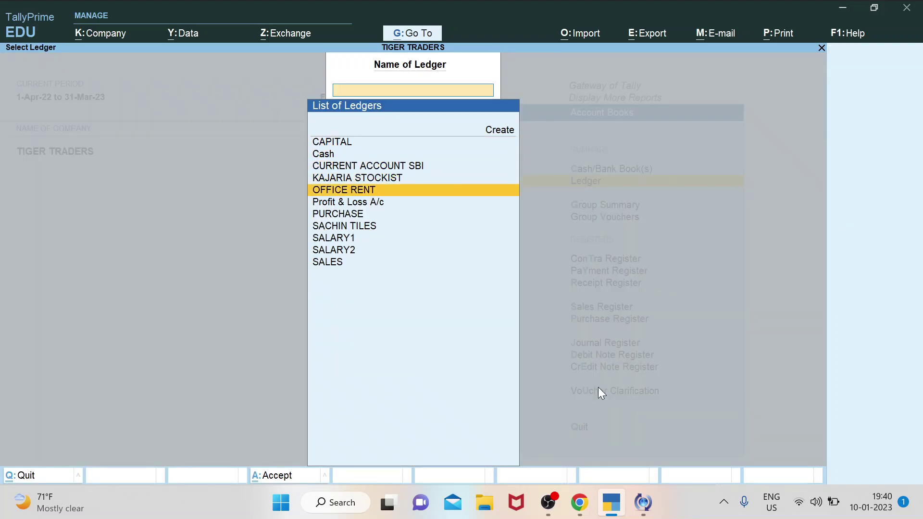
key("Up")
key("Up")
key("Up")
key("Up")
key("Up")
key("Up")
key("Up")
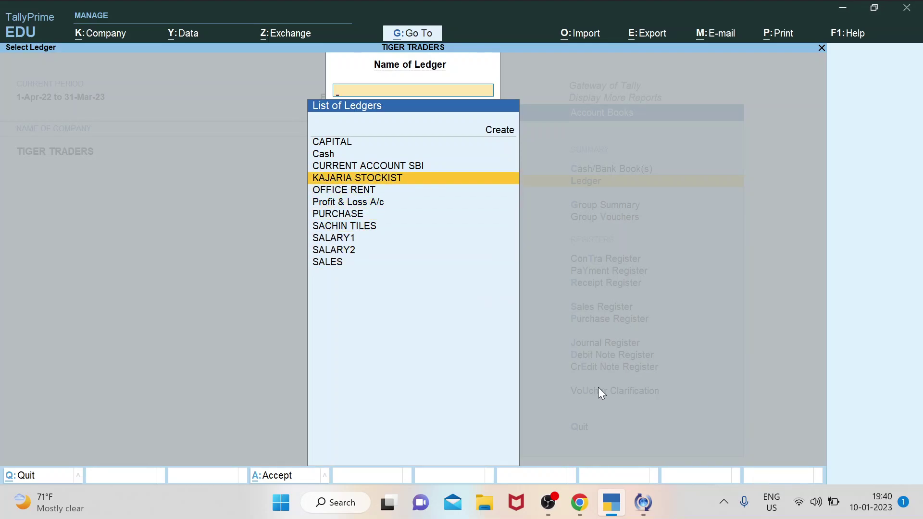
key("Return")
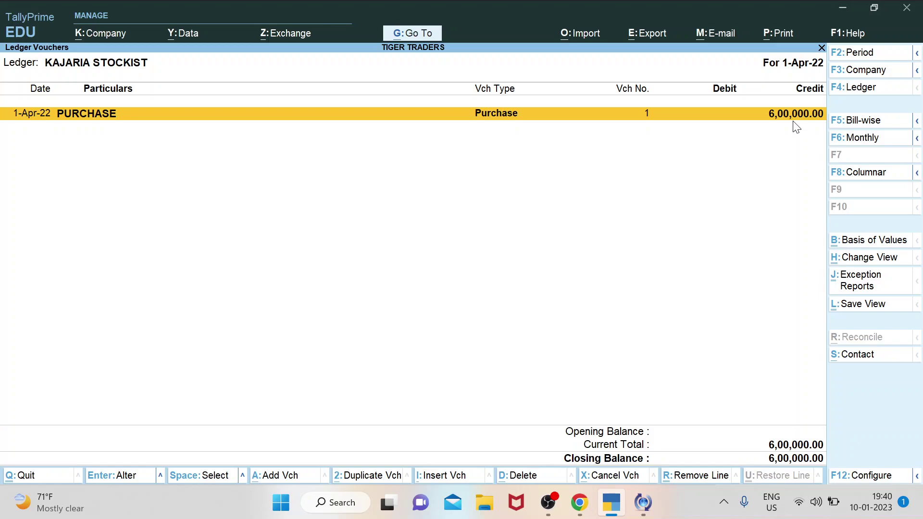
Inspect KAJARIA STOCKIST's Purchase voucher 1, quit without changes, and return to Select Ledger.
key("Return")
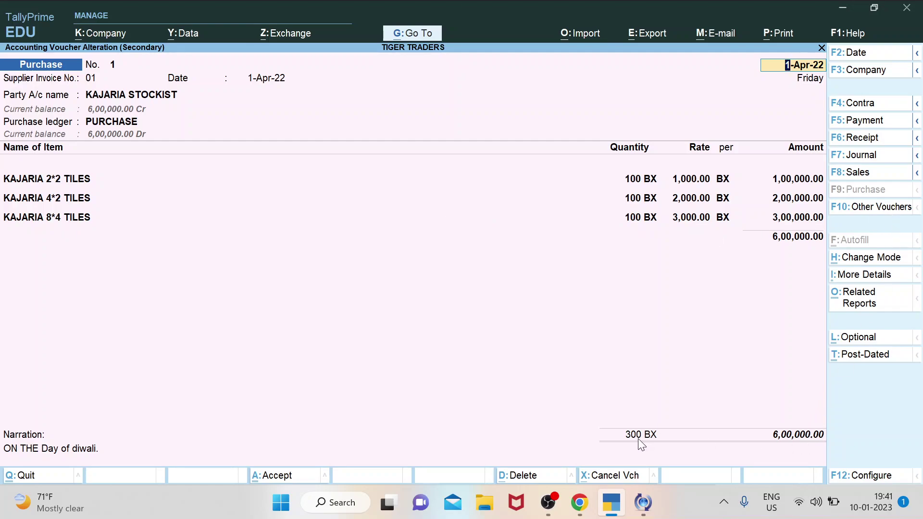
key("BackSpace")
key("Escape")
key("y")
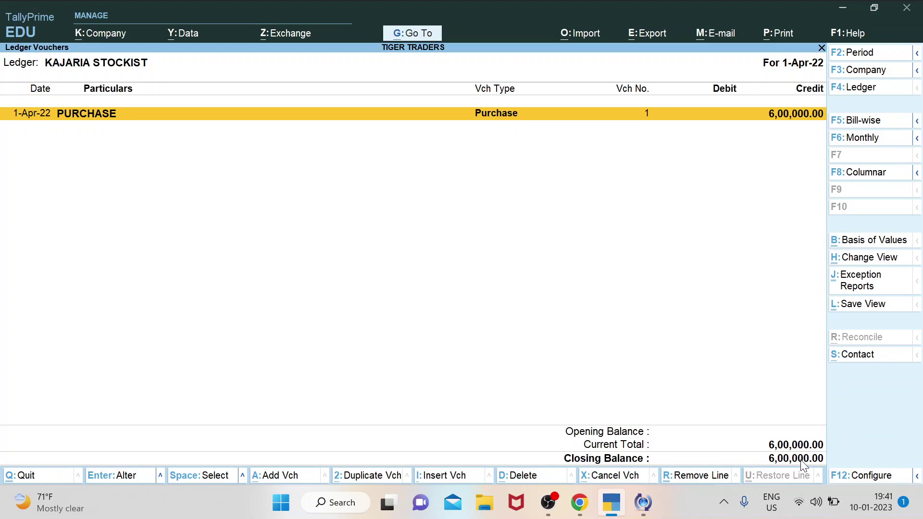
key("Escape")
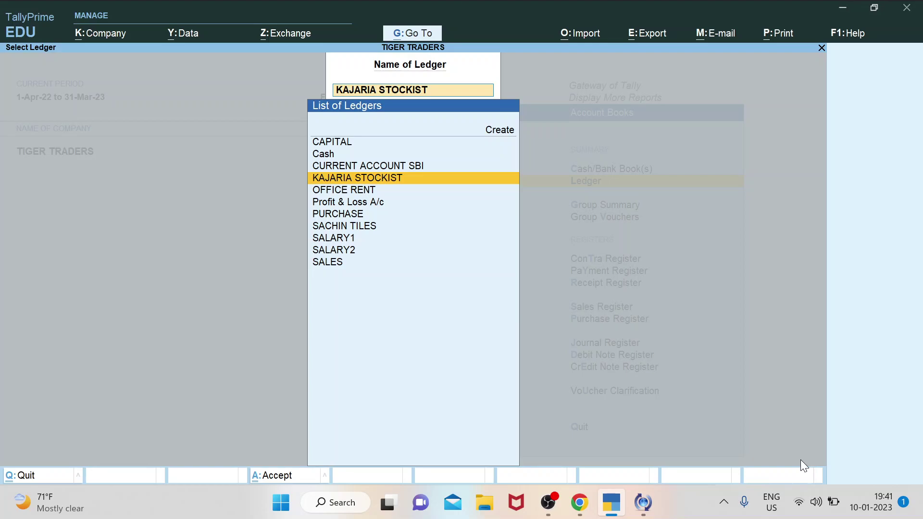
Open the SACHIN TILES ledger and its Sales voucher 1 for review.
key("Down")
key("Down")
key("Down")
key("Down")
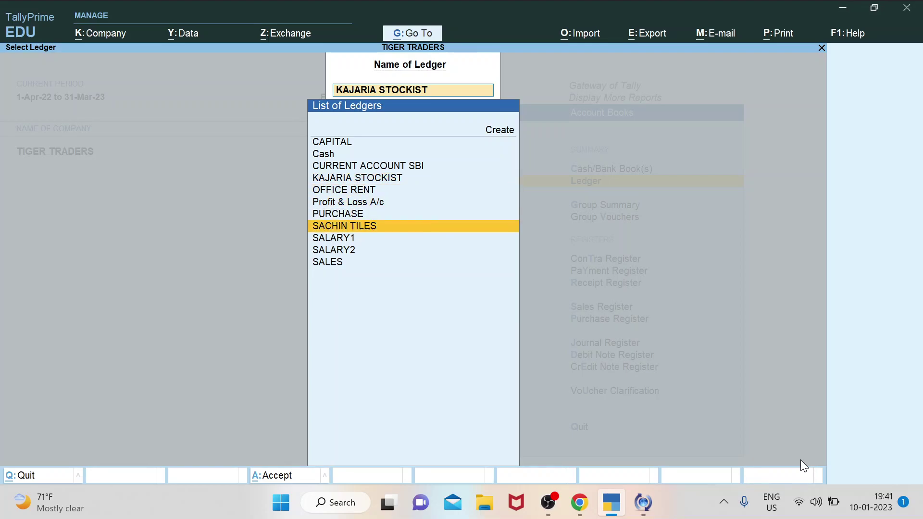
key("Return")
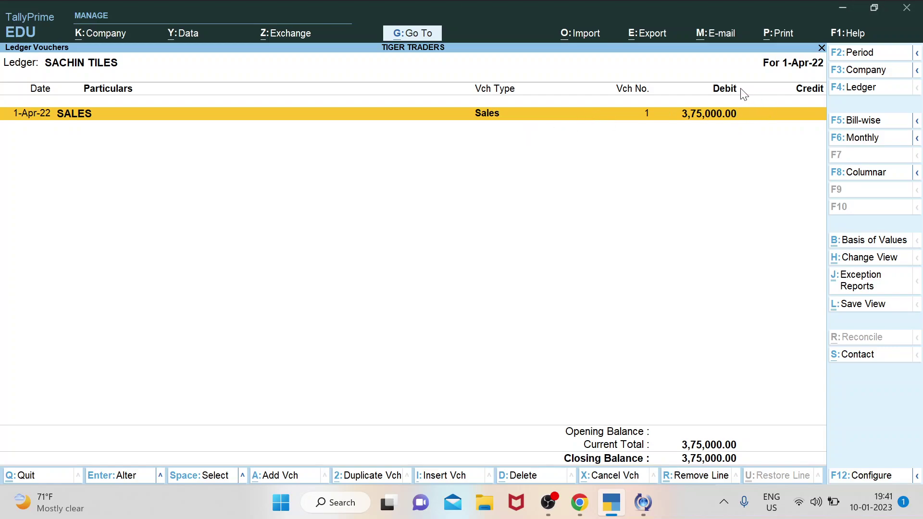
left_click(718, 126)
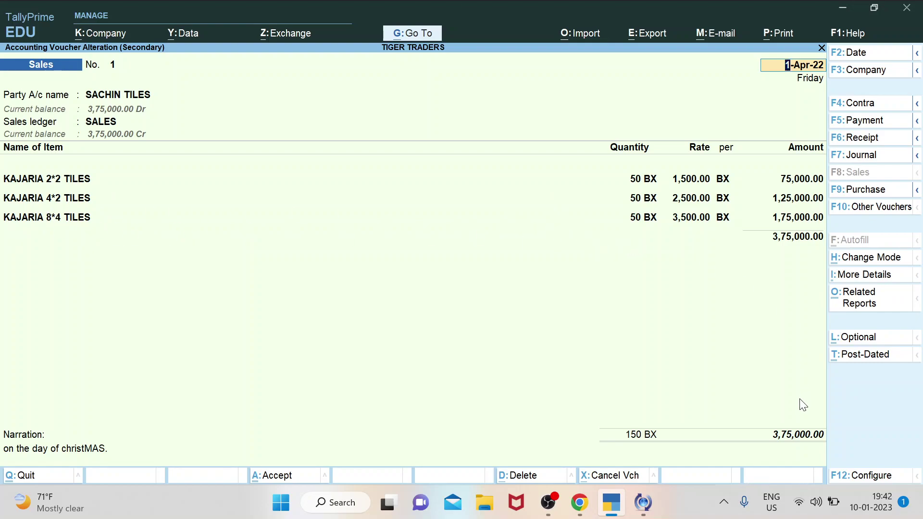
Quit the sales voucher without saving changes and return to the SACHIN TILES ledger.
key("Escape")
key("y")
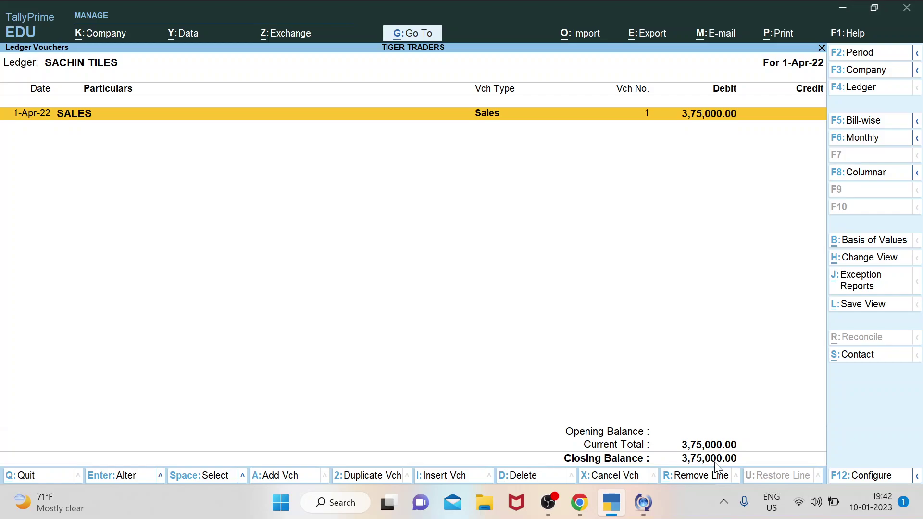
Pick Cash from the ledger list, view its voucher report, then close it.
key("Escape")
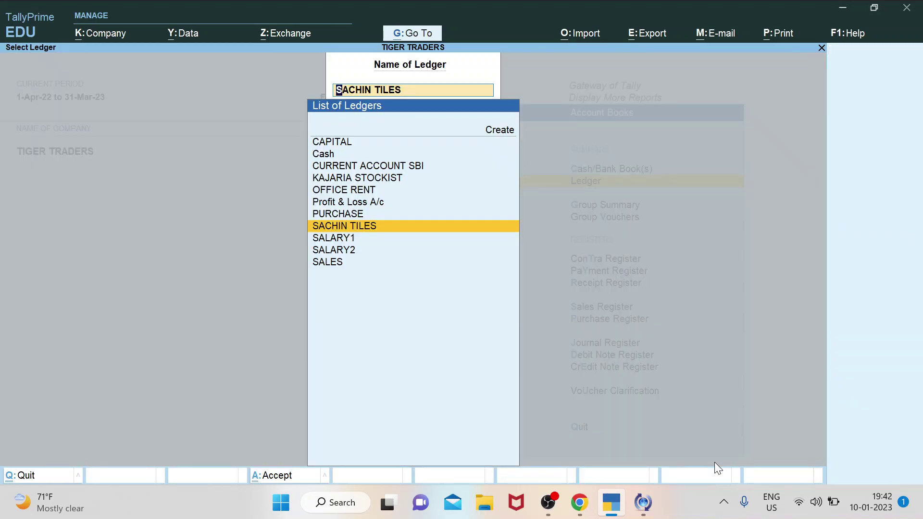
key("Escape")
key("Up")
key("Up")
key("Up")
key("Up")
key("Up")
key("Up")
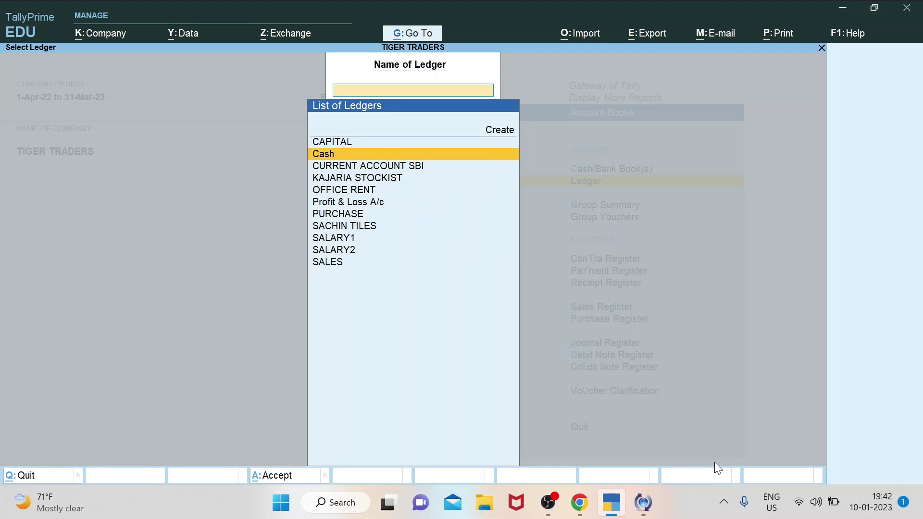
key("Down")
key("Down")
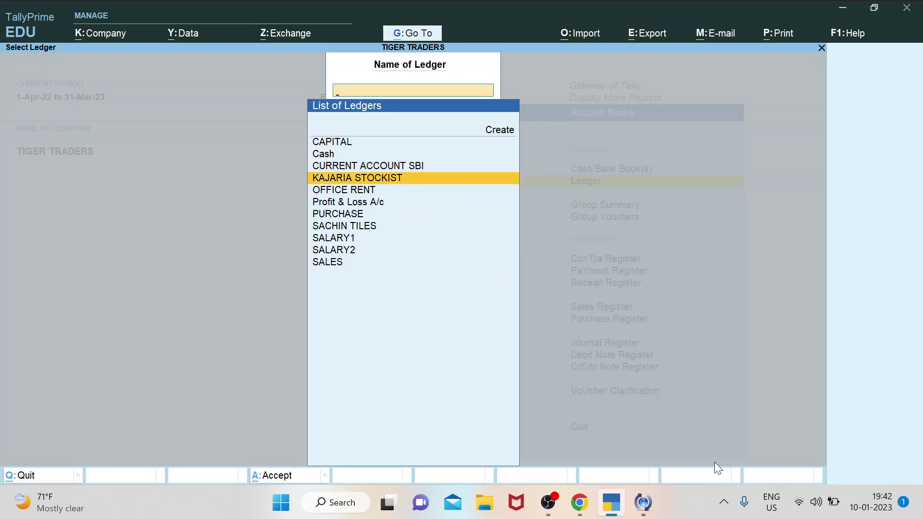
key("Down")
key("Down")
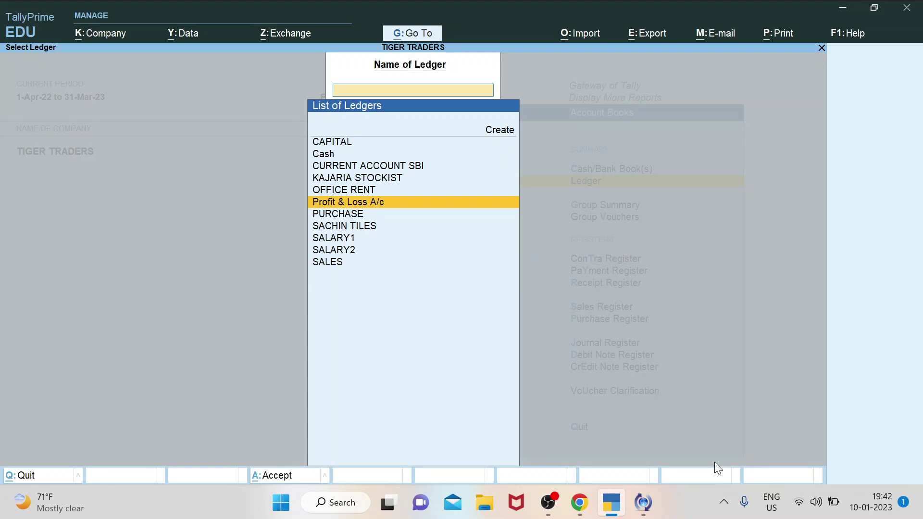
key("Up")
key("Up")
key("Up")
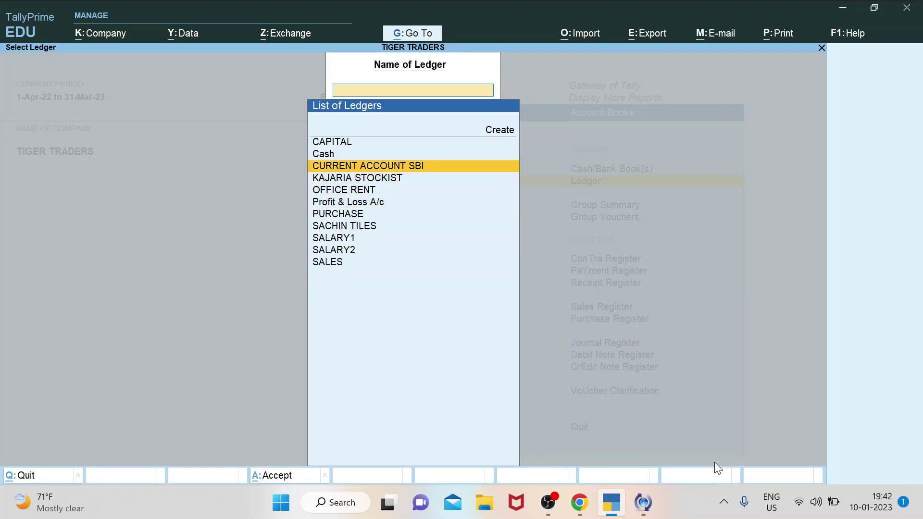
key("Down")
key("Down")
key("Up")
key("Down")
key("Up")
key("Up")
key("Up")
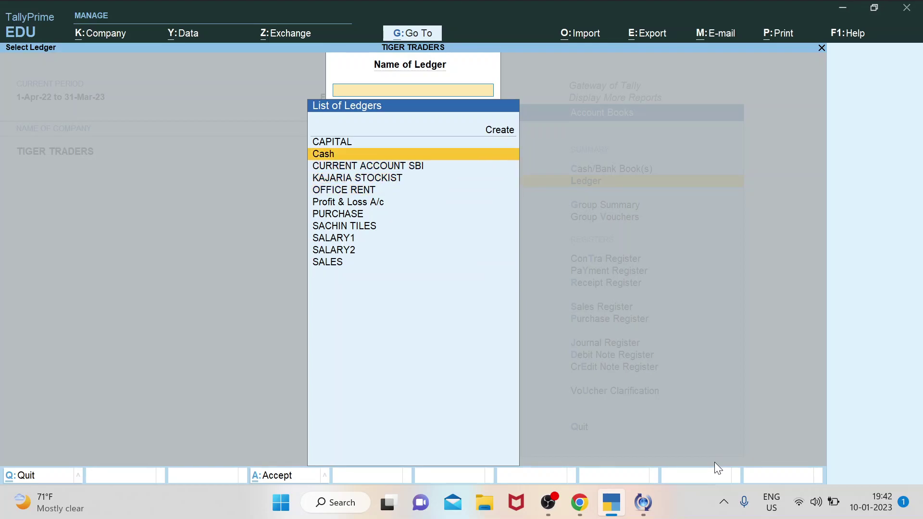
key("Return")
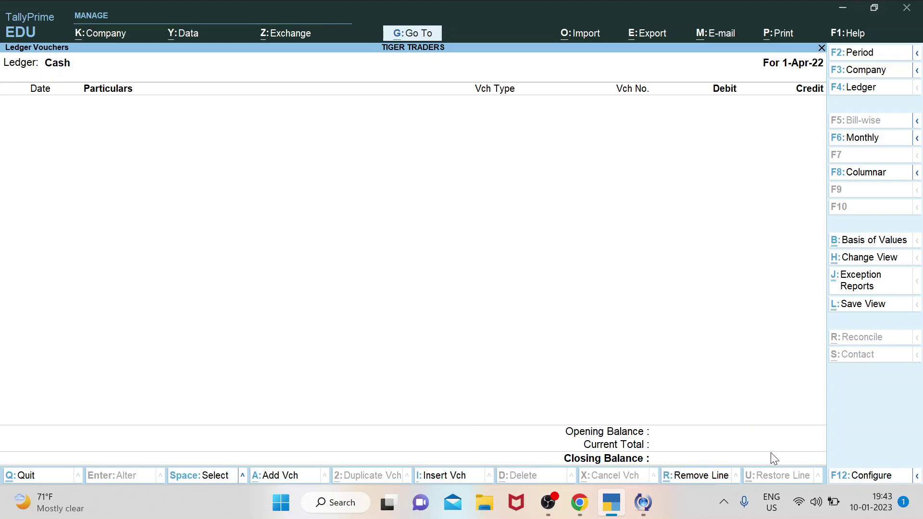
key("Escape")
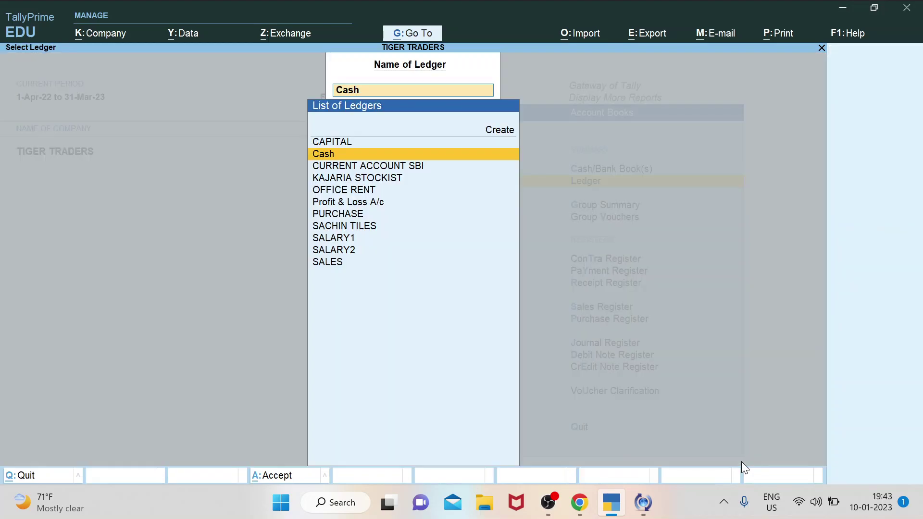
Open the empty CAPITAL ledger report, then close it.
key("Down")
key("Up")
key("Up")
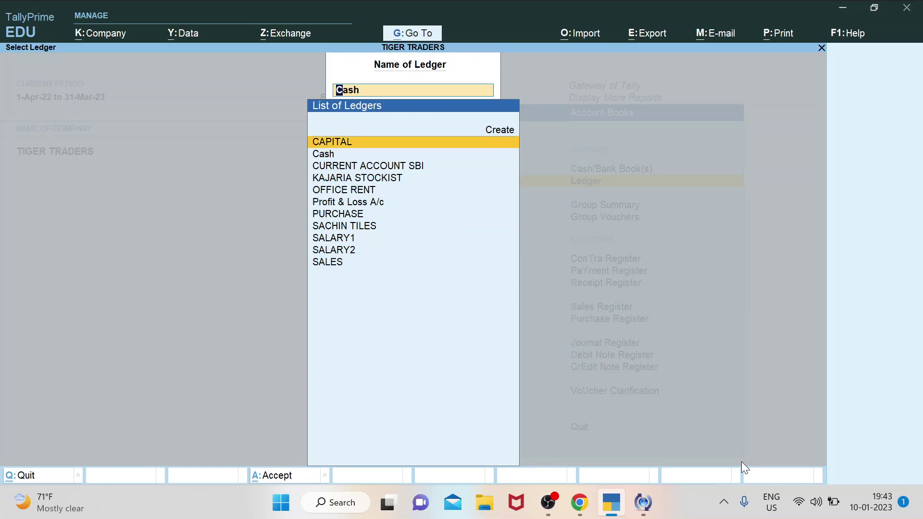
key("Down")
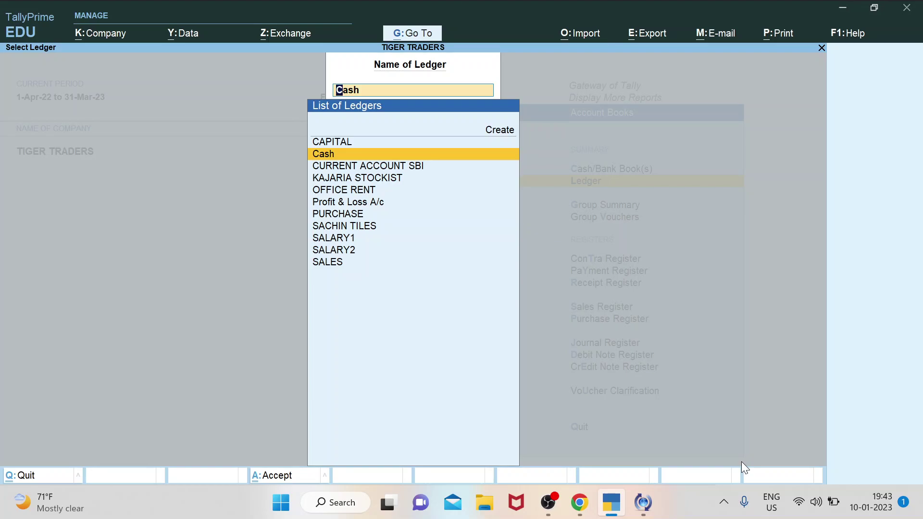
key("Up")
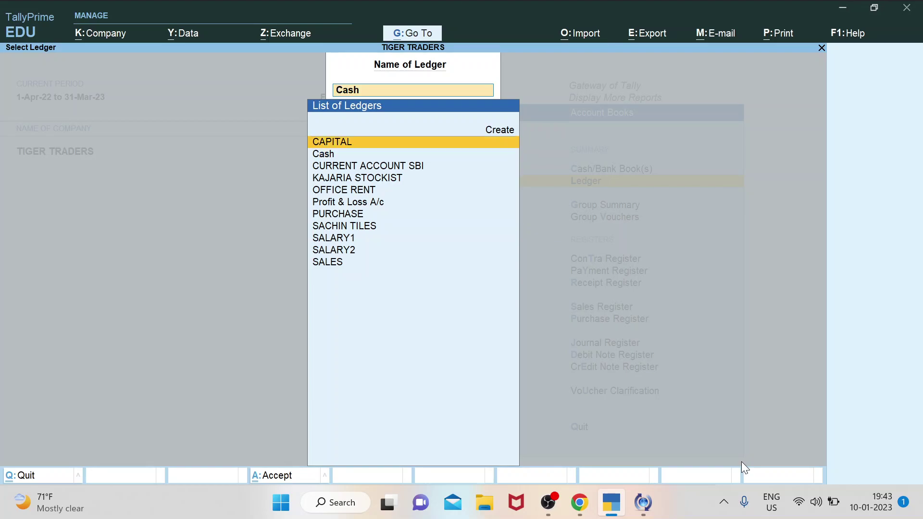
key("Return")
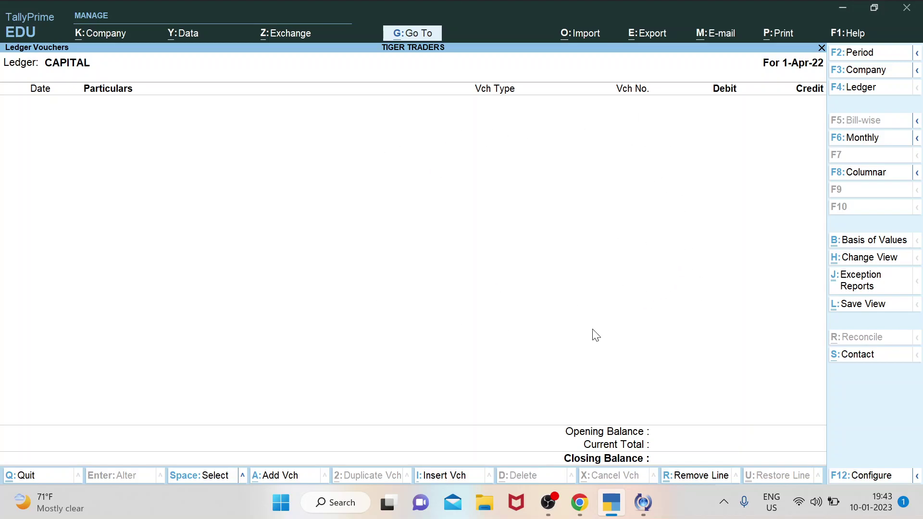
key("Escape")
Leave ledger selection and return to the Gateway of Tally, highlighting Vouchers.
key("BackSpace")
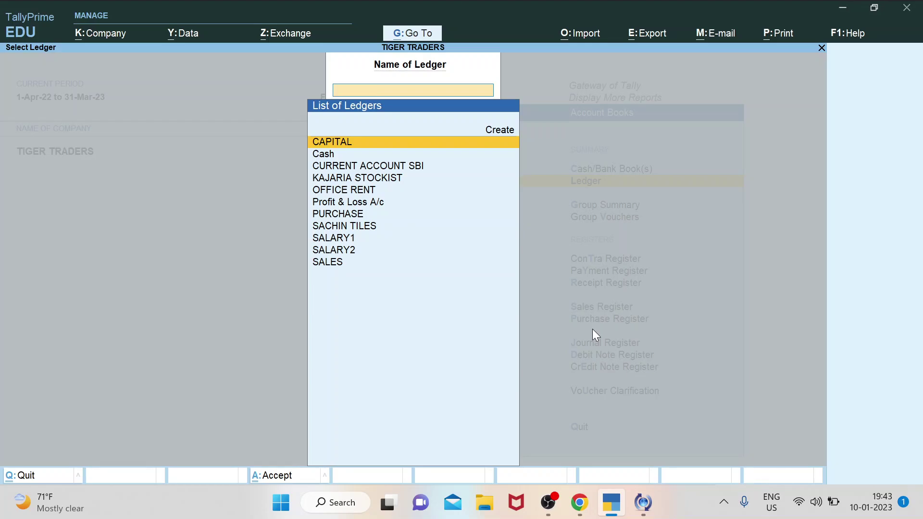
key("Escape")
key("Escape")
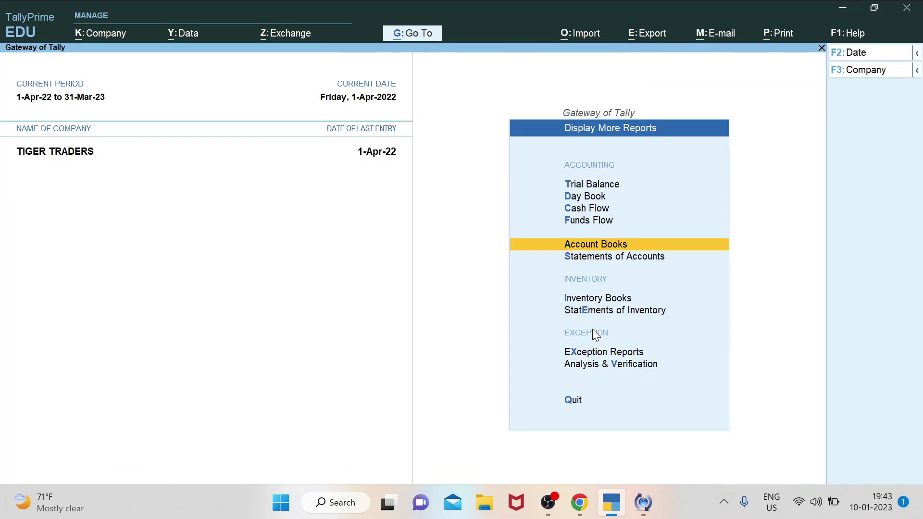
key("Escape")
key("Up")
key("Up")
key("Up")
key("Up")
key("Up")
key("Up")
key("Up")
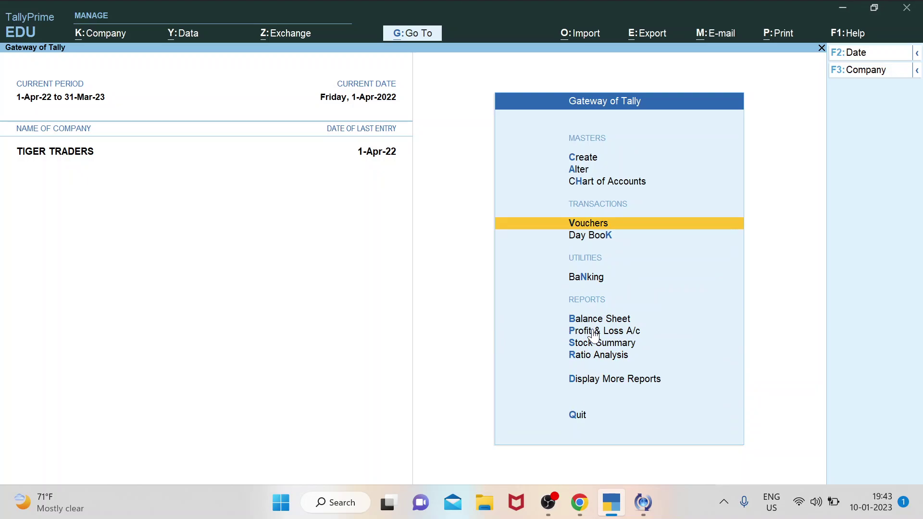
Open a Receipt voucher dated 1-Apr-22 and credit CAPITAL with 10,00,000.00.
key("Return")
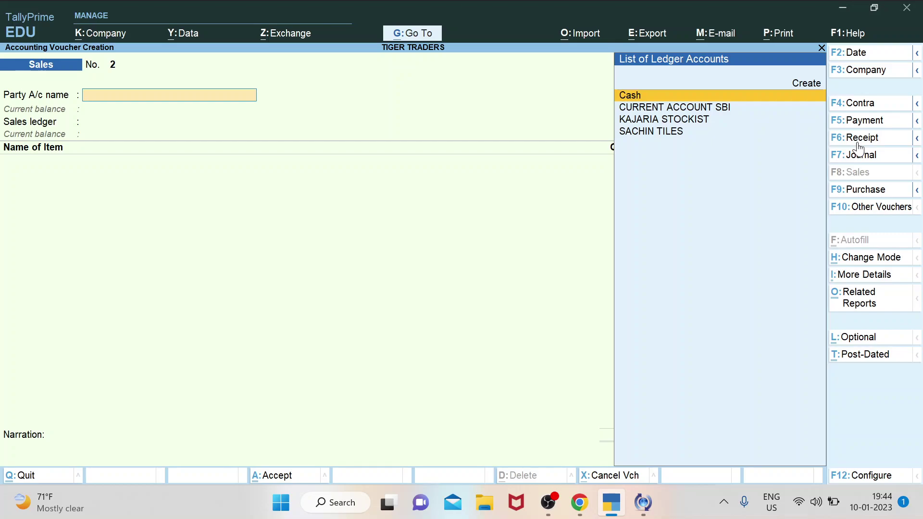
left_click(860, 138)
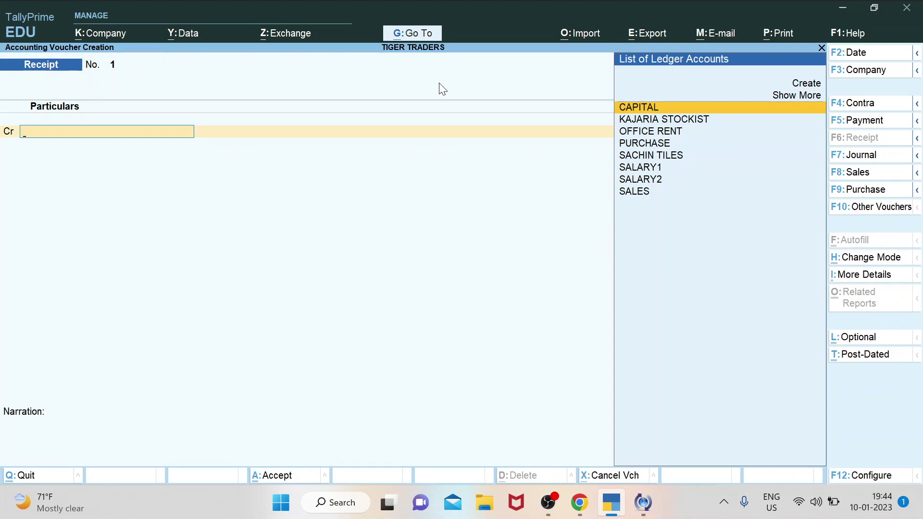
key("Down")
key("Up")
key("ctrl")
key("Return")
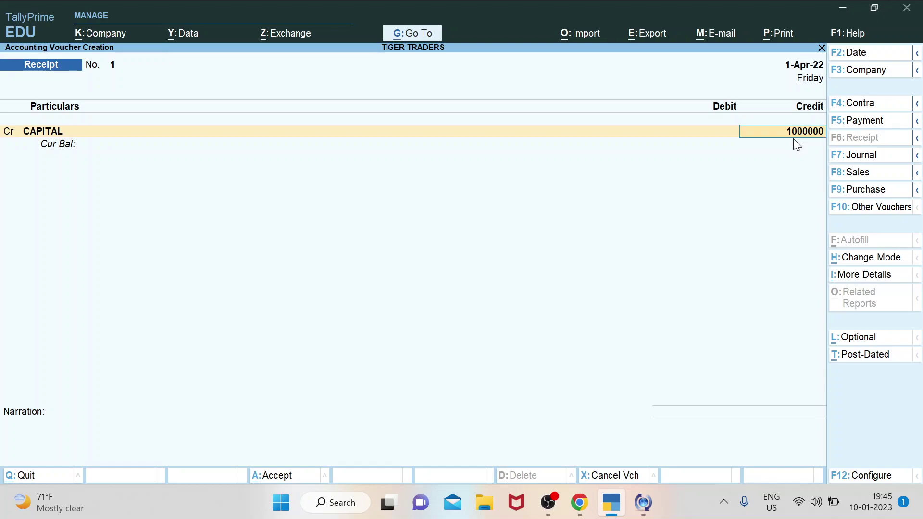
key("Return")
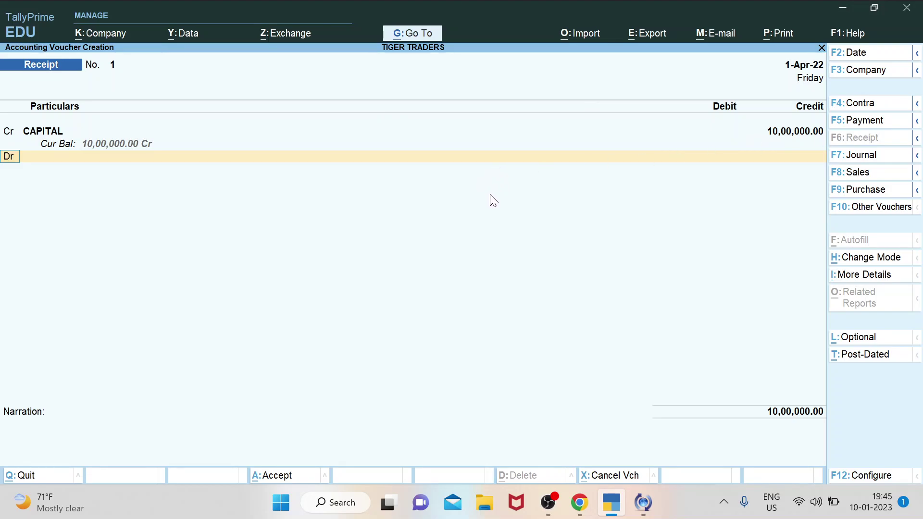
Select Cash on the Dr line and accept the auto-filled 10,00,000.00 debit.
key("Return")
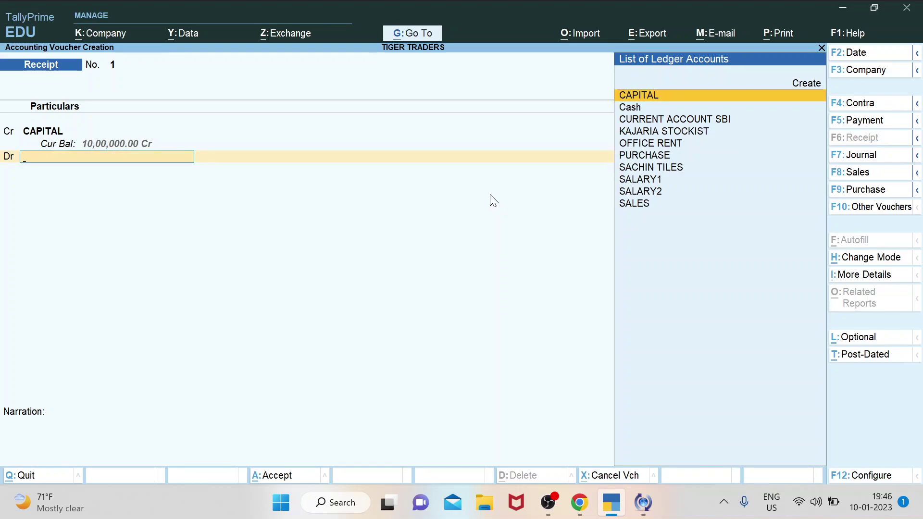
key("Down")
key("Down")
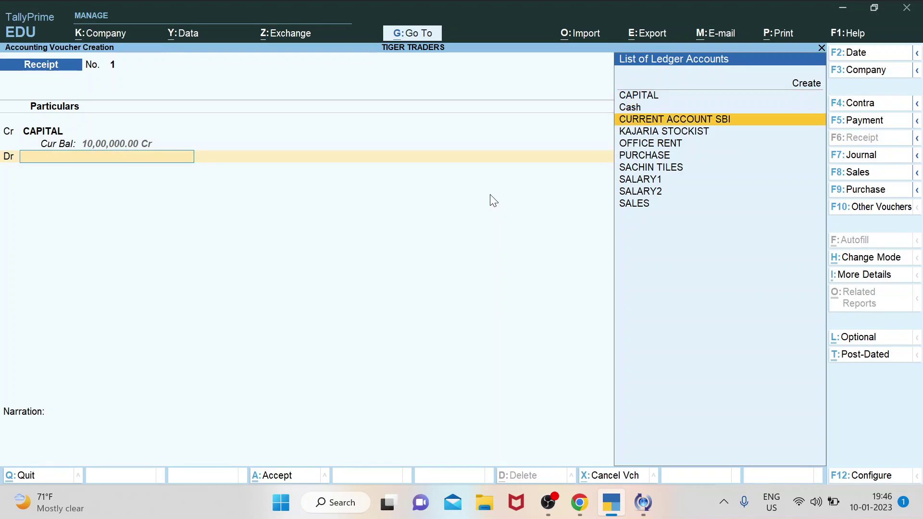
key("Up")
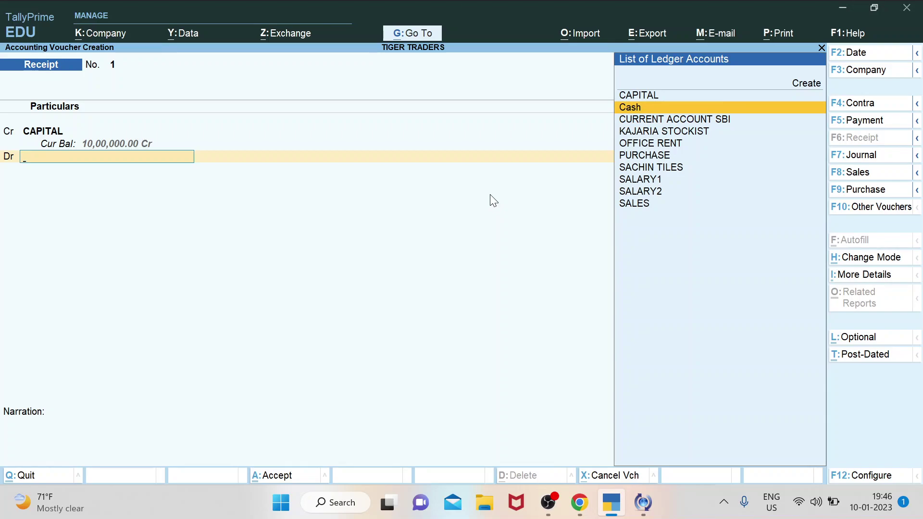
key("Return")
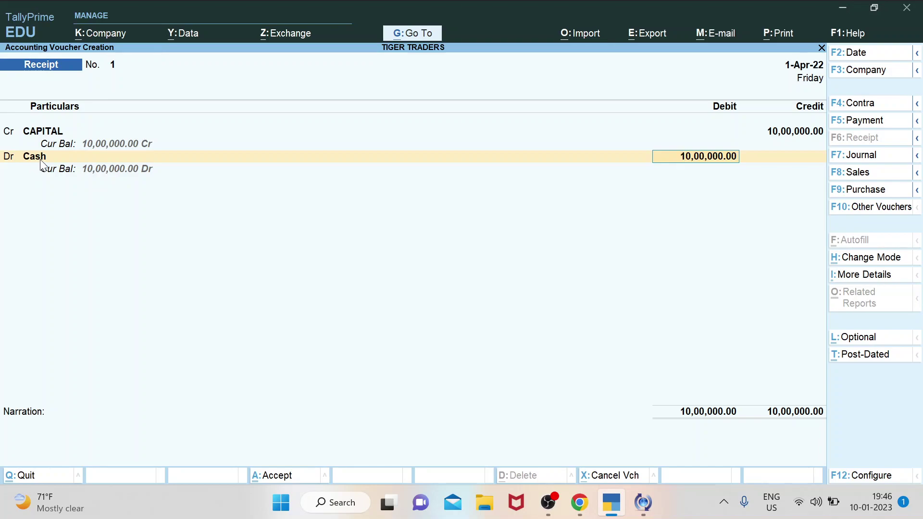
key("Return")
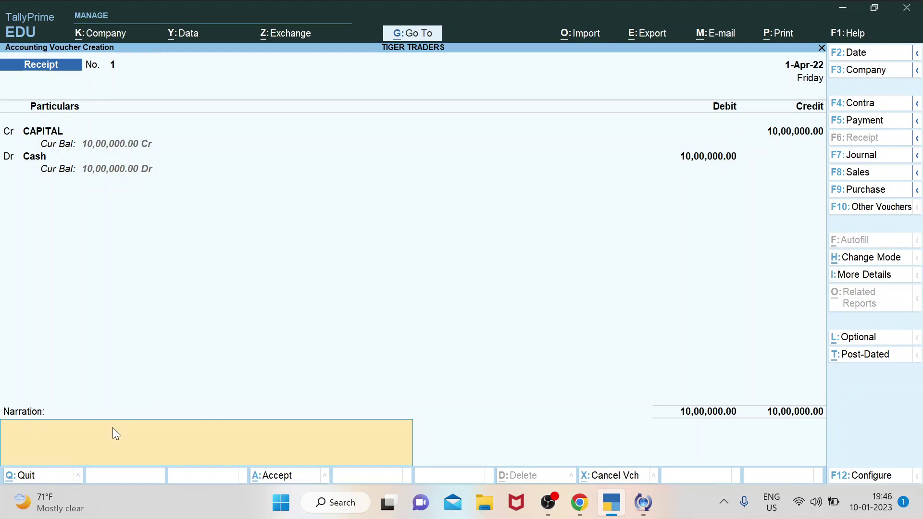
Enter the narration 'STARTED MY NEW BUSINESS,AFTER TAKING LOAN FROM MY FRIEND @ 10% PER ANNUM.'.
type("STARTED MY NEW BUS")
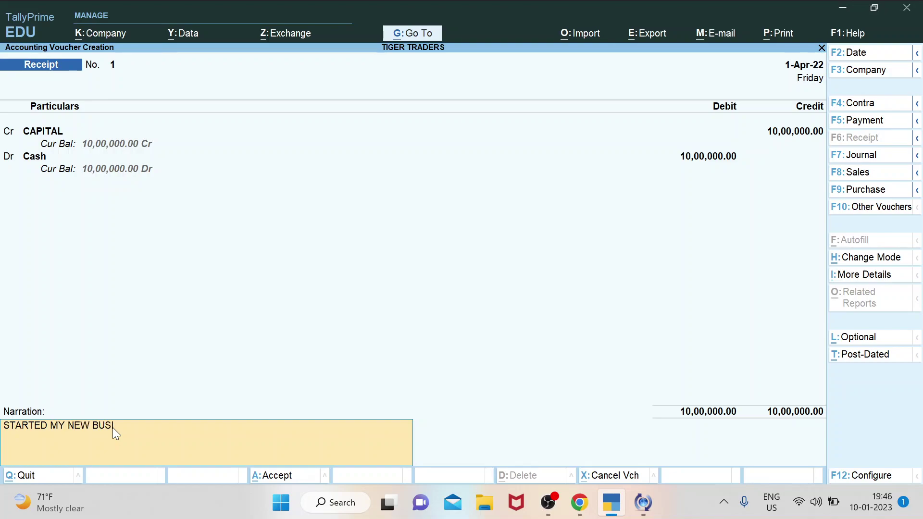
type("INESS WITH MY OWN INVEST")
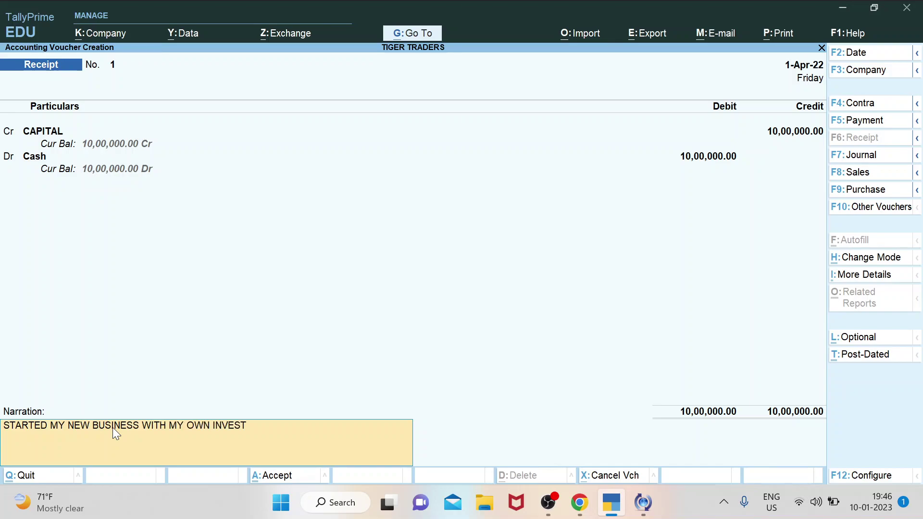
type("MENT OF RS 10 LAKH.")
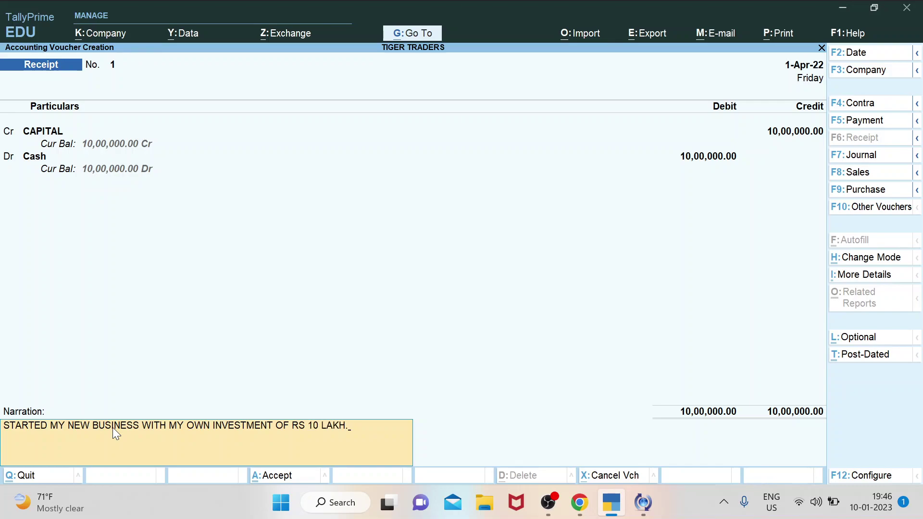
key("ctrl")
key("BackSpace")
key("BackSpace")
key("BackSpace")
key("BackSpace")
key("BackSpace")
key("BackSpace")
key("BackSpace")
key("BackSpace")
key("BackSpace")
key("BackSpace")
key("BackSpace")
key("BackSpace")
key("BackSpace")
key("BackSpace")
key("BackSpace")
key("BackSpace")
key("BackSpace")
key("BackSpace")
key("BackSpace")
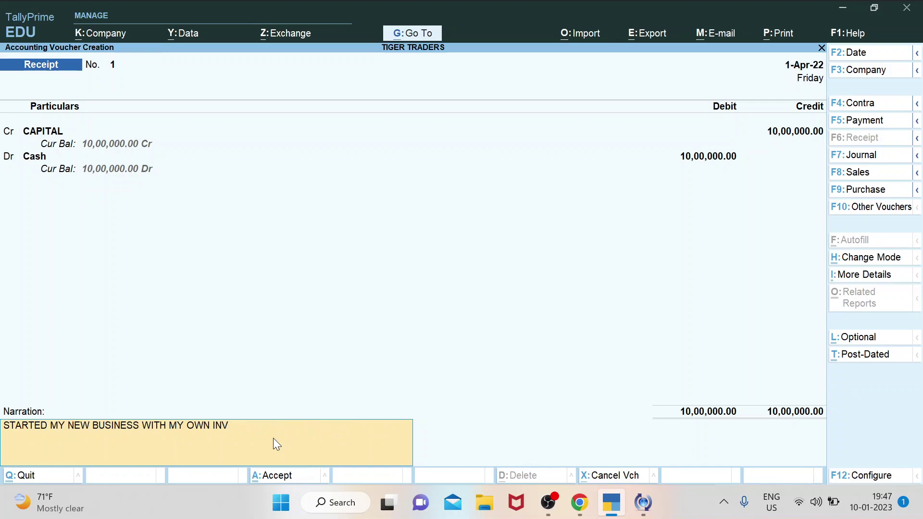
key("BackSpace")
key("BackSpace")
key("BackSpace")
key("BackSpace")
key("BackSpace")
key("BackSpace")
key("BackSpace")
key("BackSpace")
key("BackSpace")
key("BackSpace")
key("BackSpace")
key("BackSpace")
type(",A")
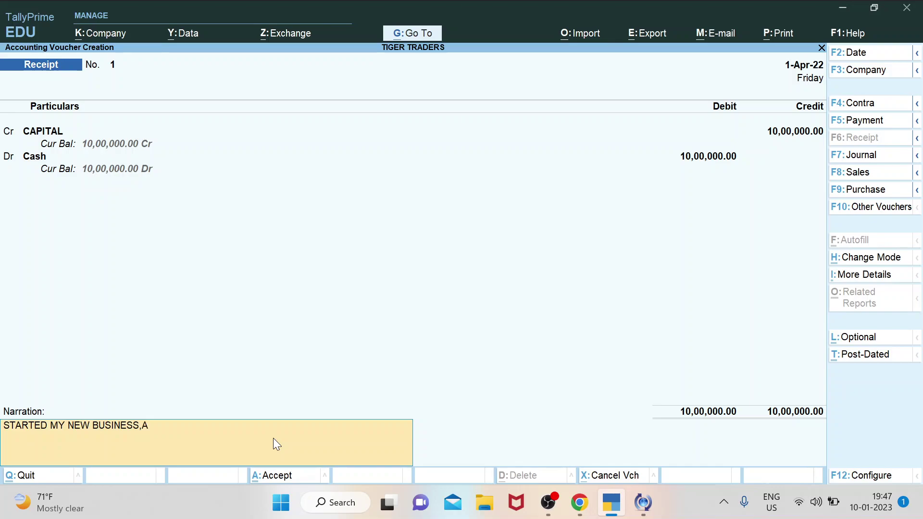
type("FTER TAKING LOAN FRO")
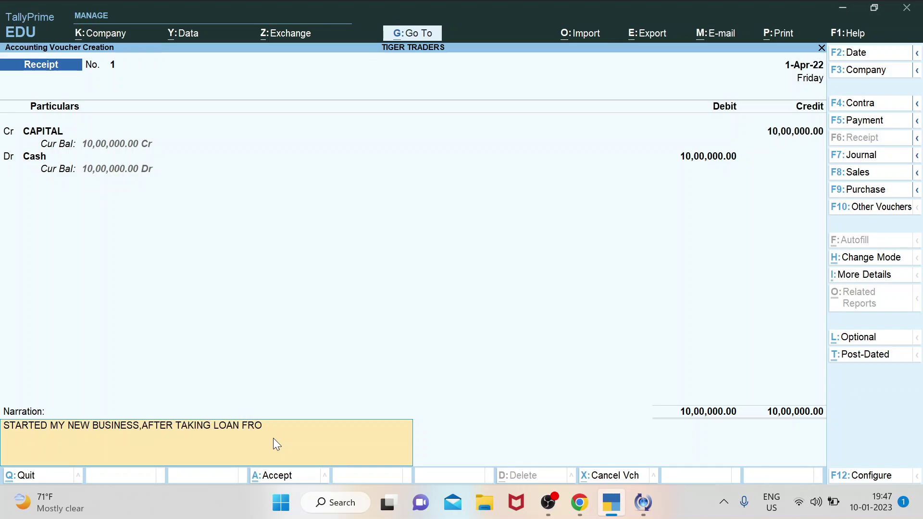
type("M MY FRIEND @ 10%")
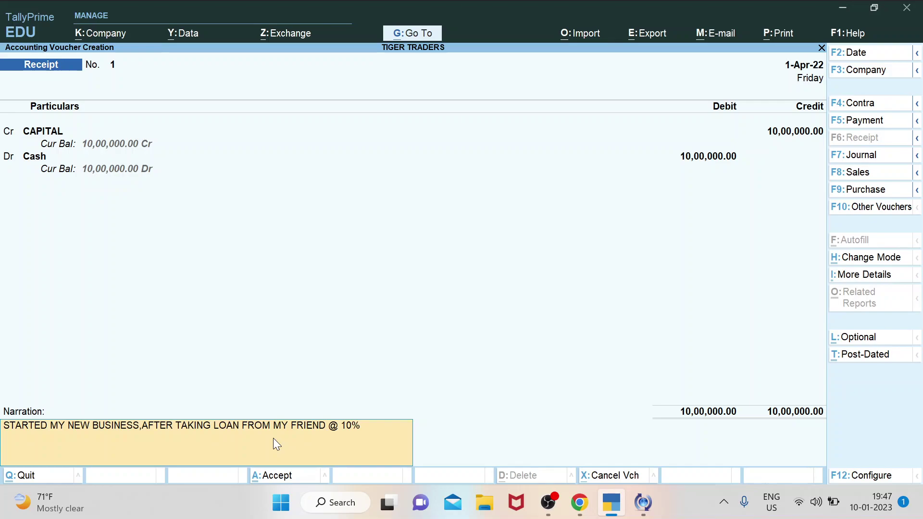
type(" PER ANNUM.")
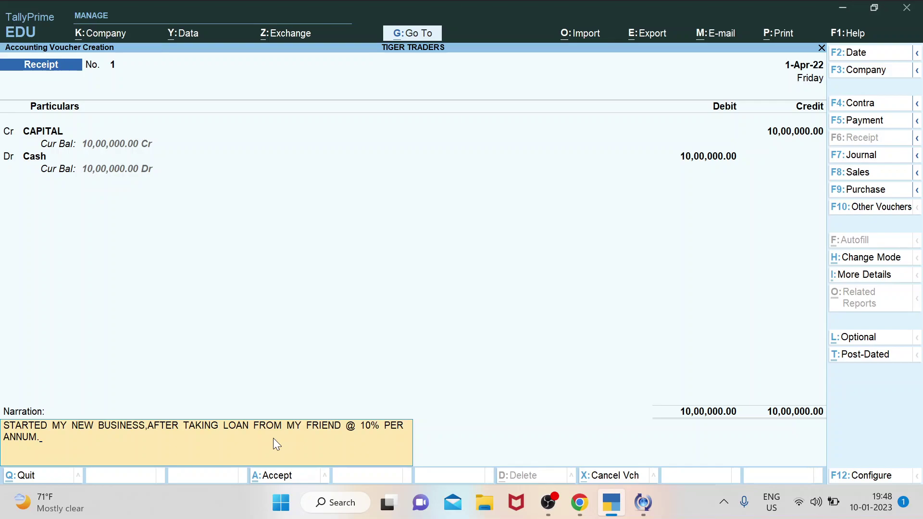
key("Return")
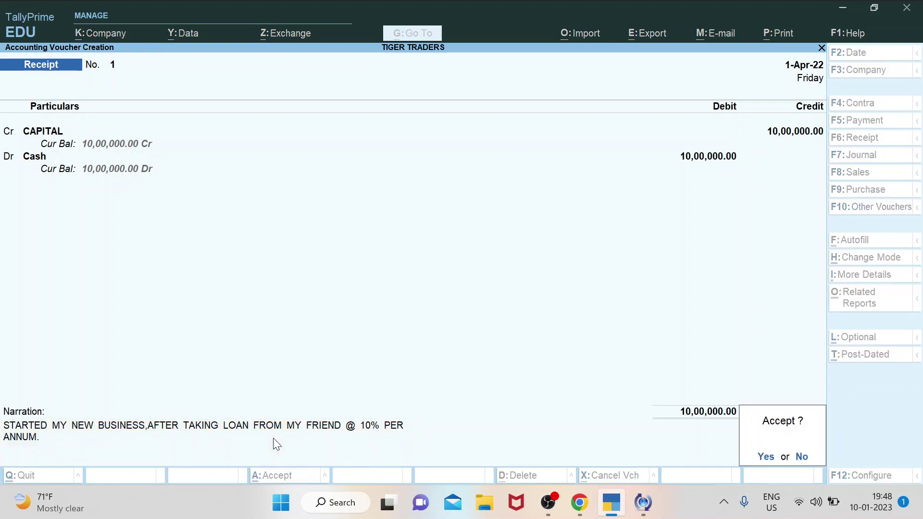
Accept Receipt 1, then browse the receipt, sales and purchase entries in the 1-Apr-22 Day Book.
key("Return")
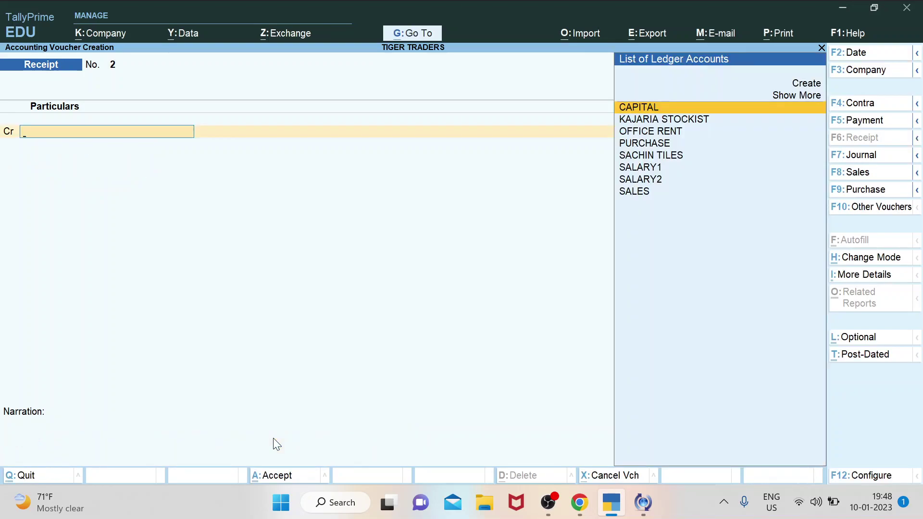
key("Escape")
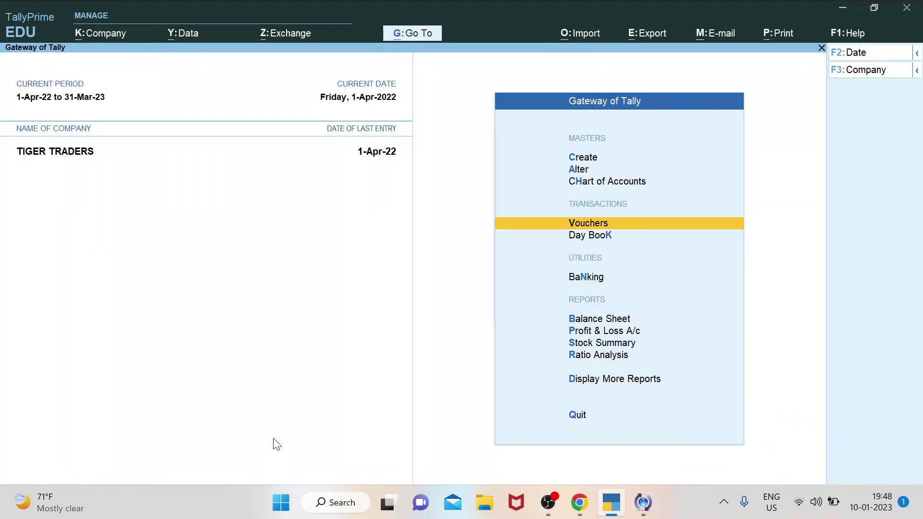
key("Down")
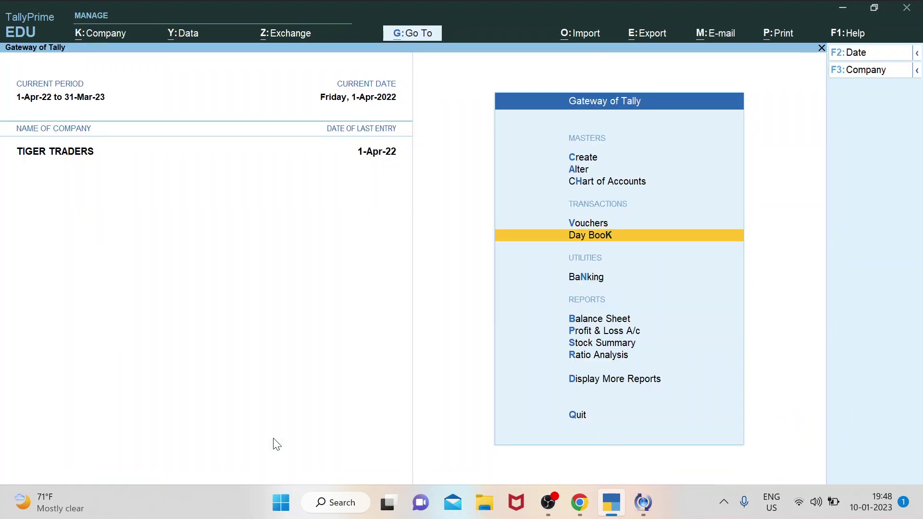
key("ctrl")
key("Return")
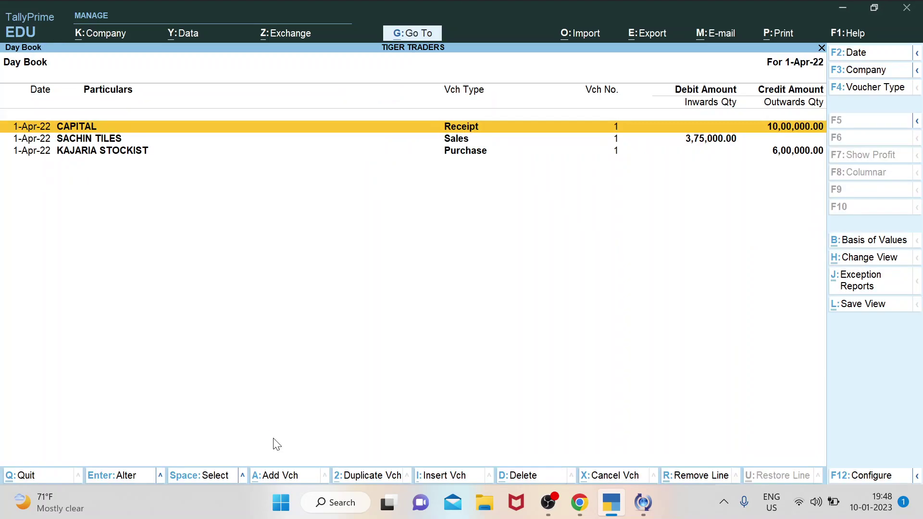
key("Down")
key("Down")
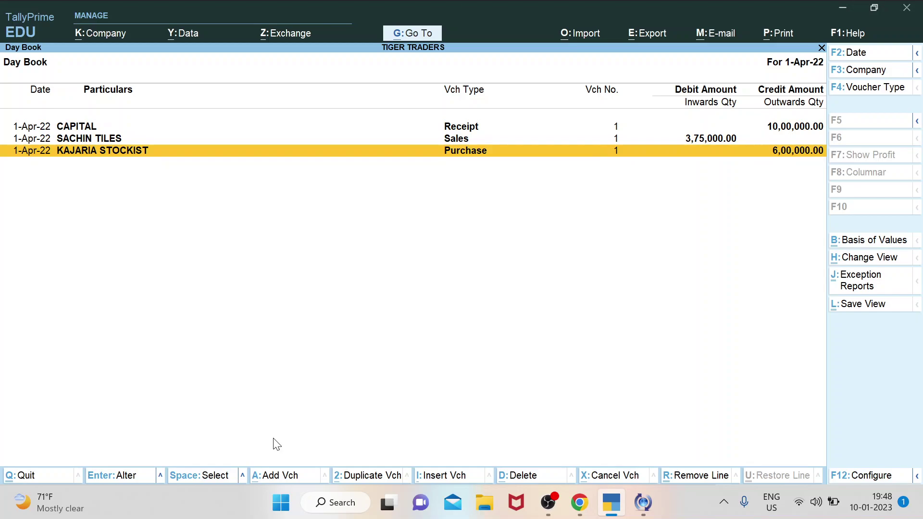
key("Up")
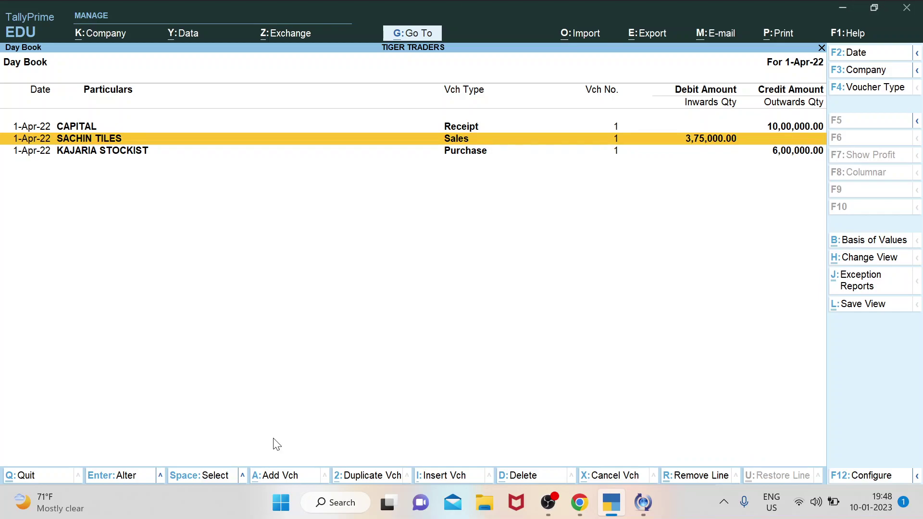
key("Up")
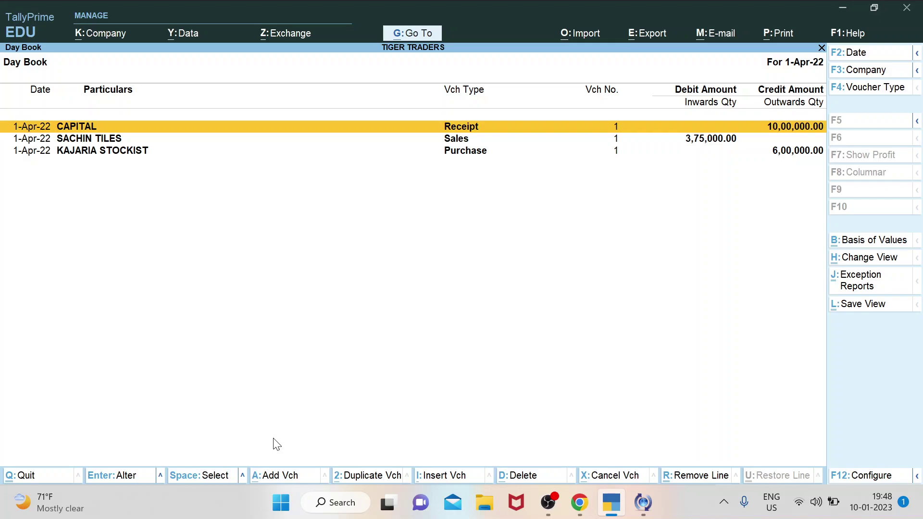
Go to Display More Reports > Account Books > Ledger and view the Cash statement.
key("Escape")
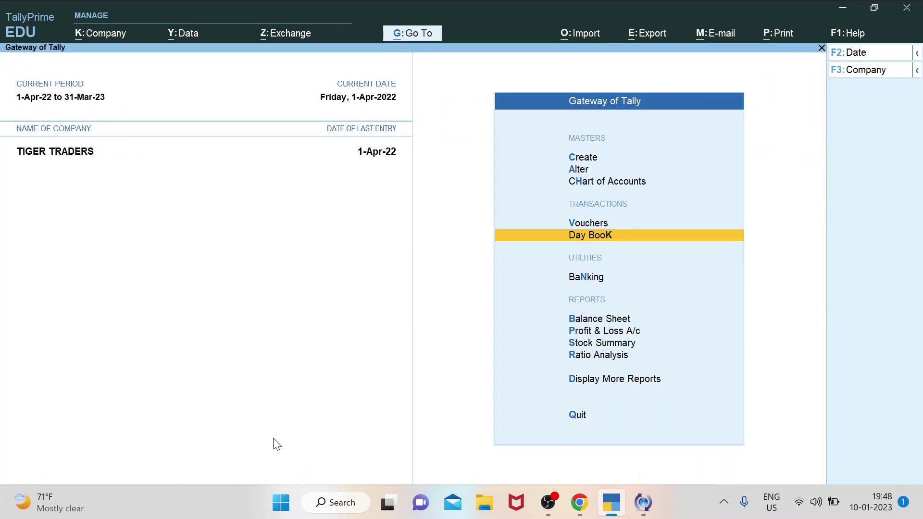
key("Down")
key("Down")
key("Down")
key("Down")
key("Down")
key("Down")
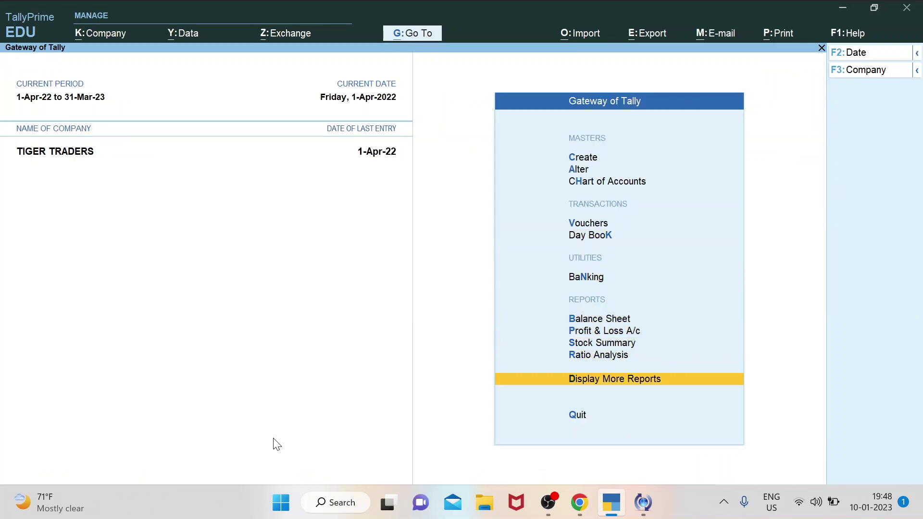
key("Return")
key("Down")
key("Down")
key("Down")
key("Down")
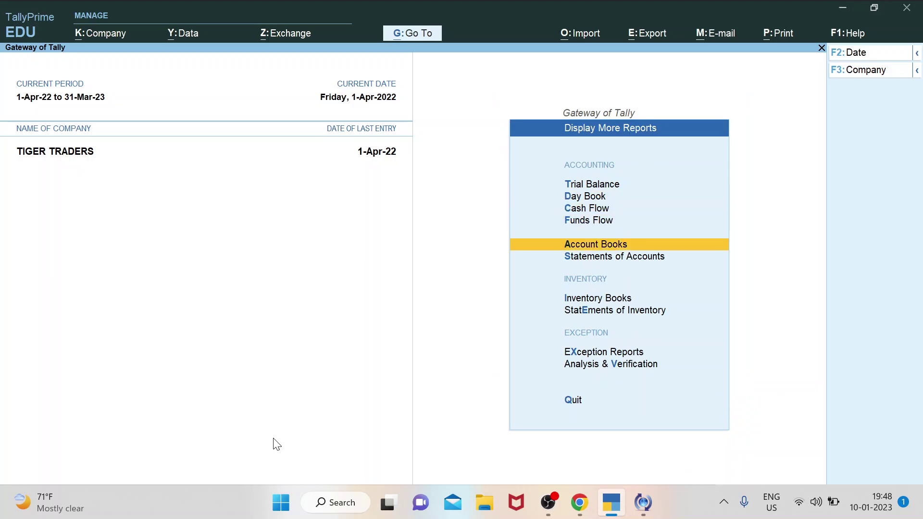
key("Return")
key("Down")
key("Return")
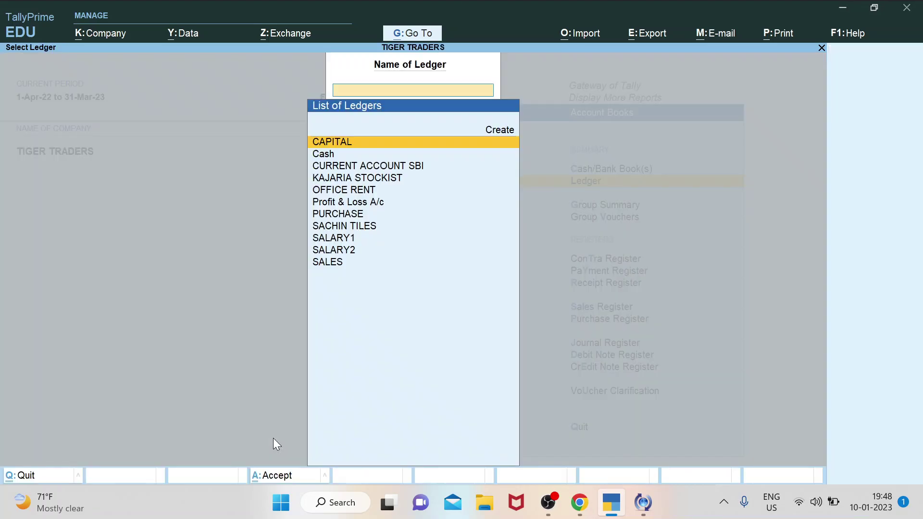
key("Down")
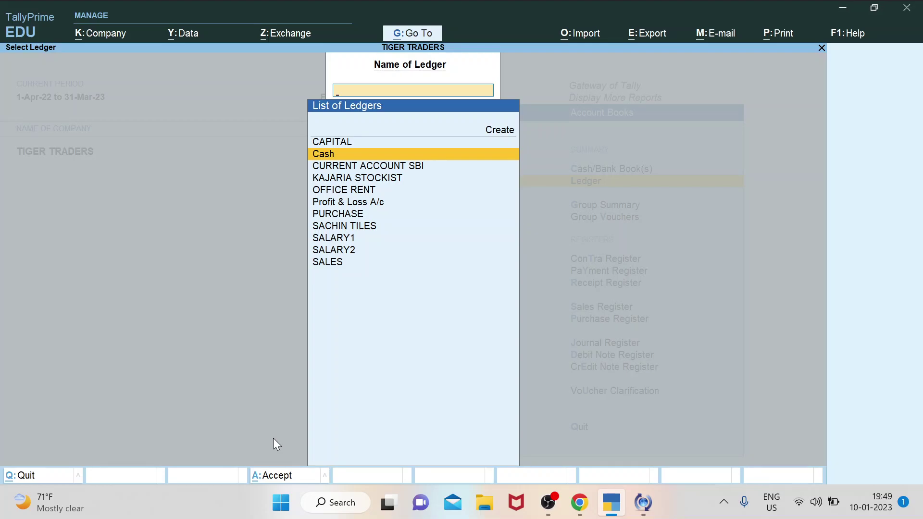
key("Return")
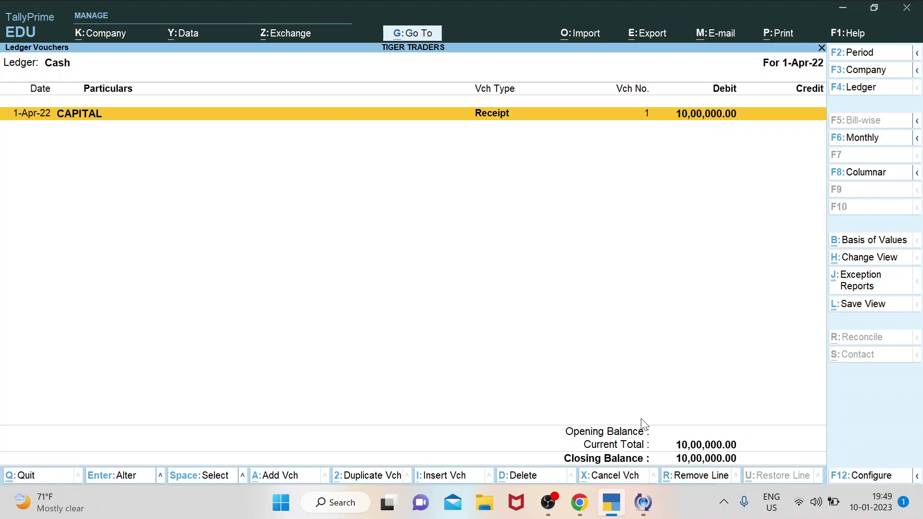
key("Escape")
Recheck Cash, then view the CURRENT ACCOUNT SBI ledger statement.
key("Down")
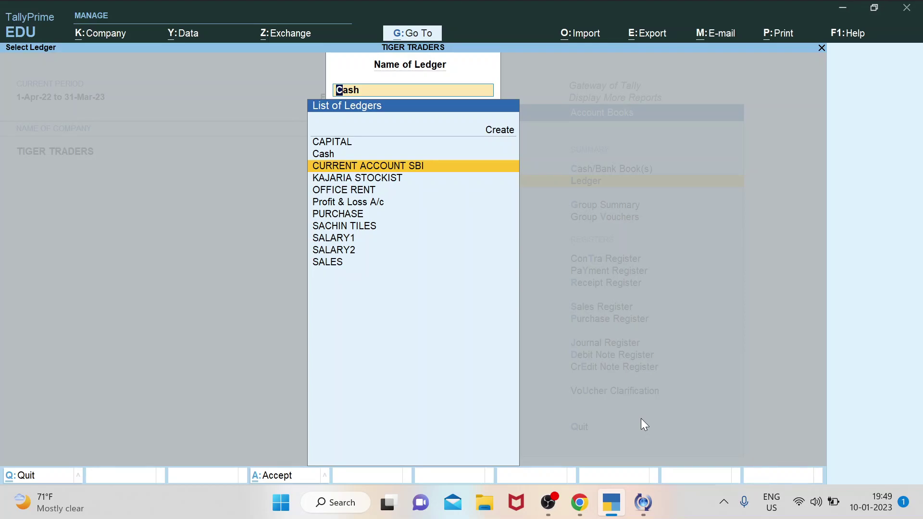
key("Up")
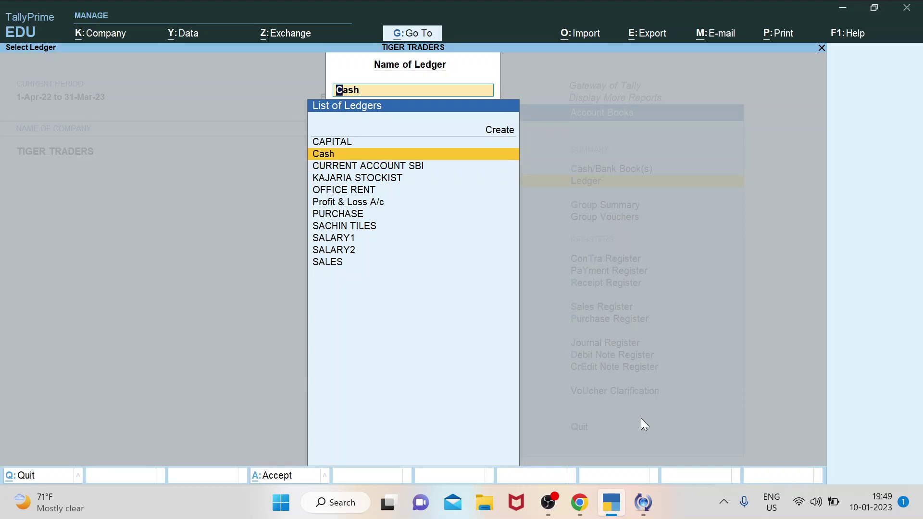
key("Return")
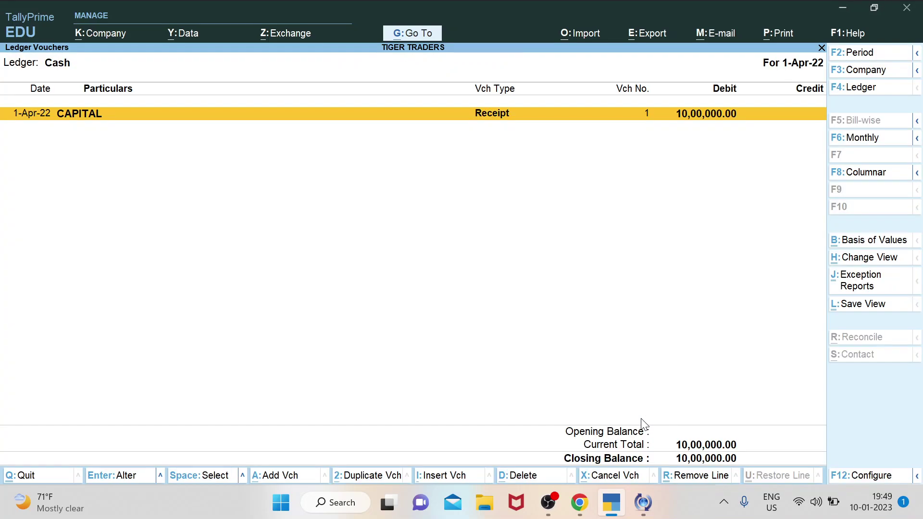
key("Escape")
key("Down")
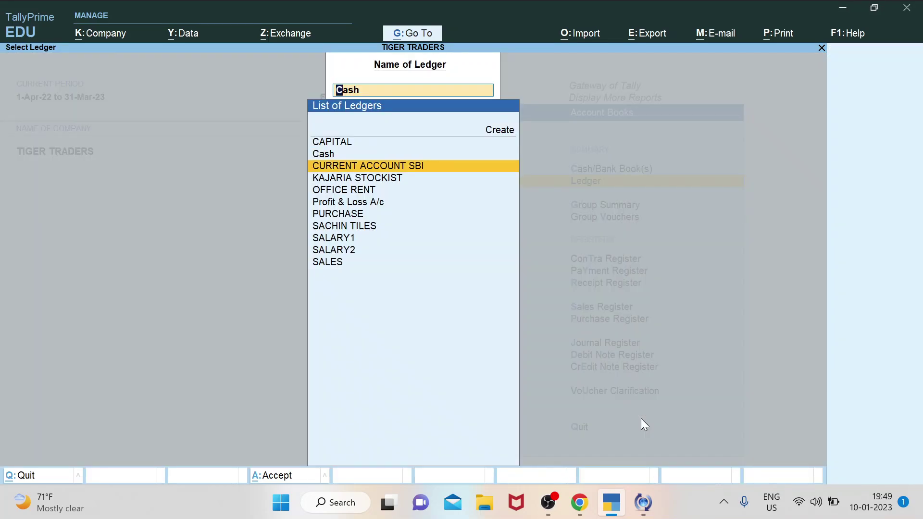
key("Return")
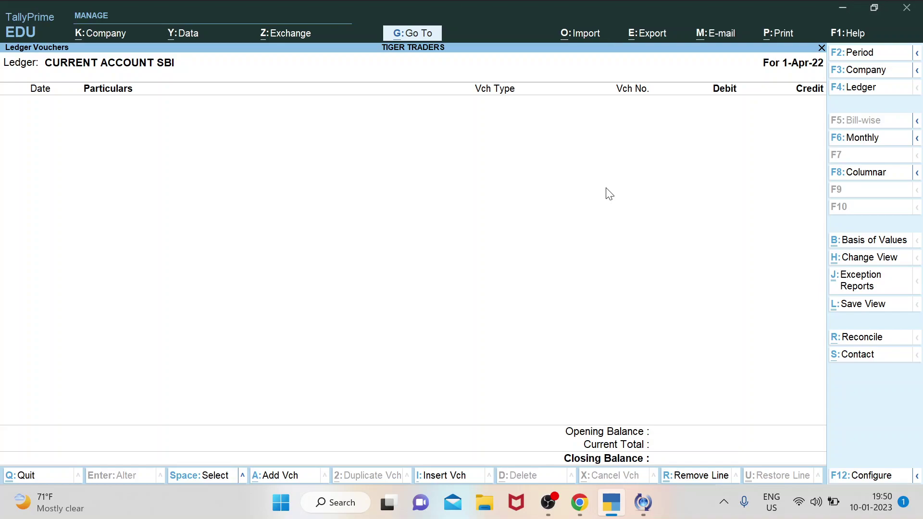
key("Escape")
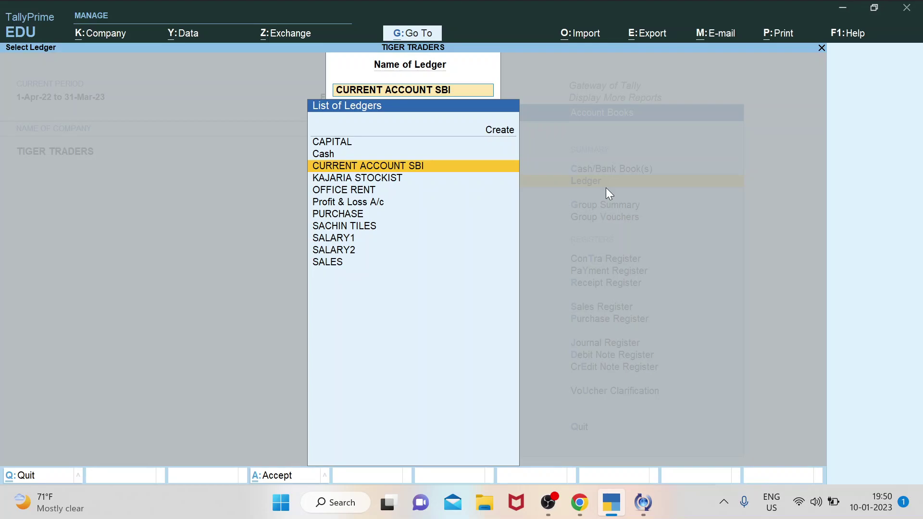
Open the SACHIN TILES ledger and drill into its 3,75,000.00 Sales voucher 1.
key("Down")
key("Down")
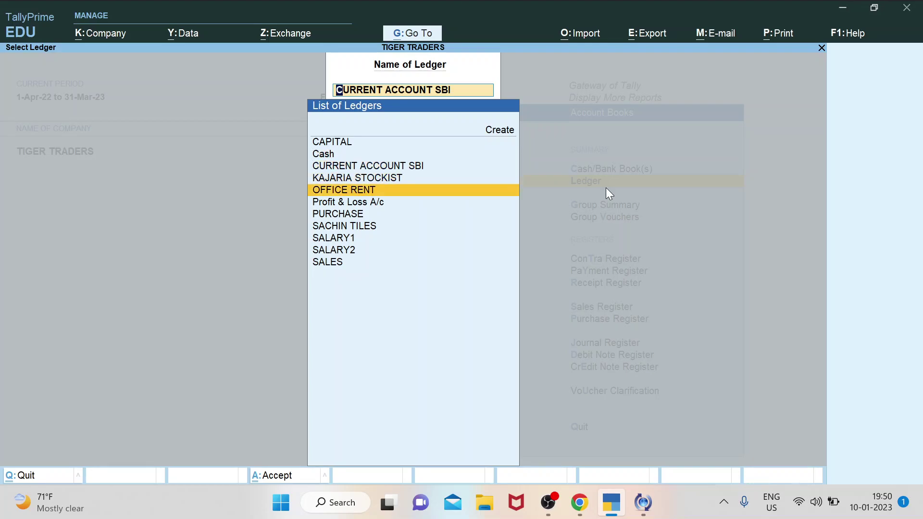
key("Down")
key("Down")
key("Down")
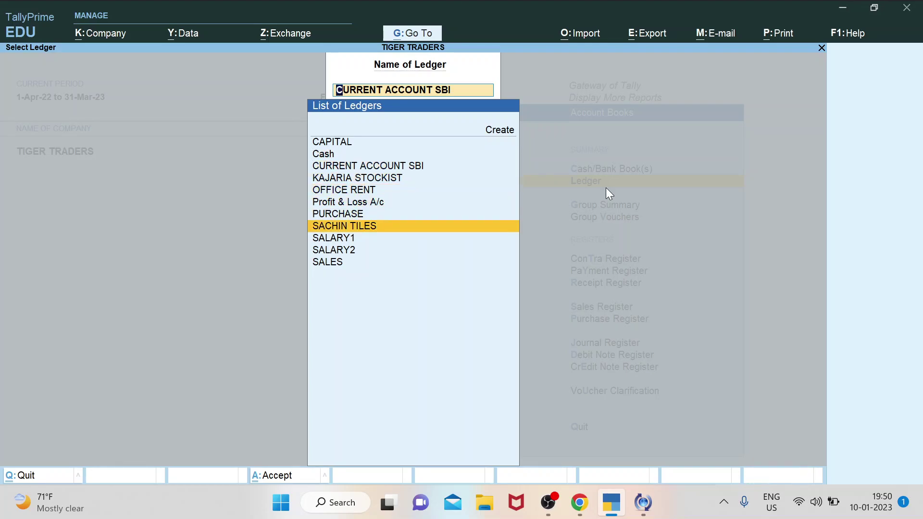
key("Return")
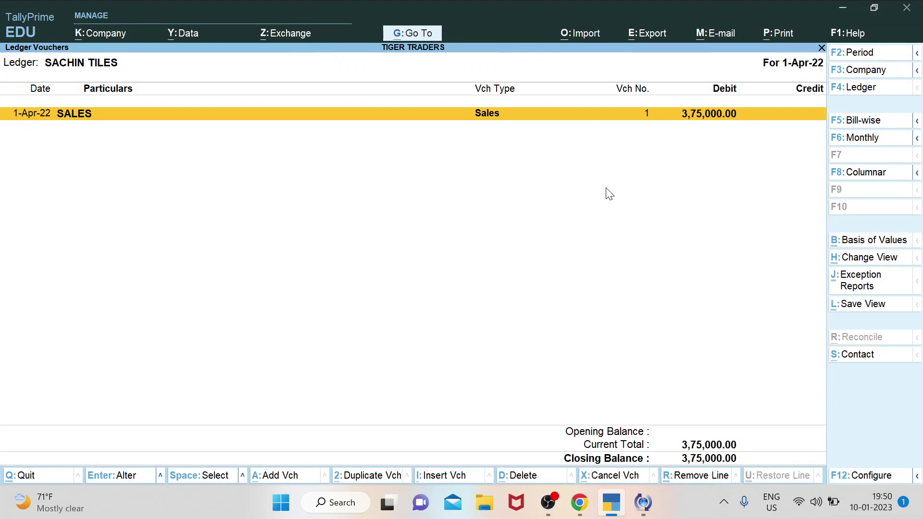
key("Return")
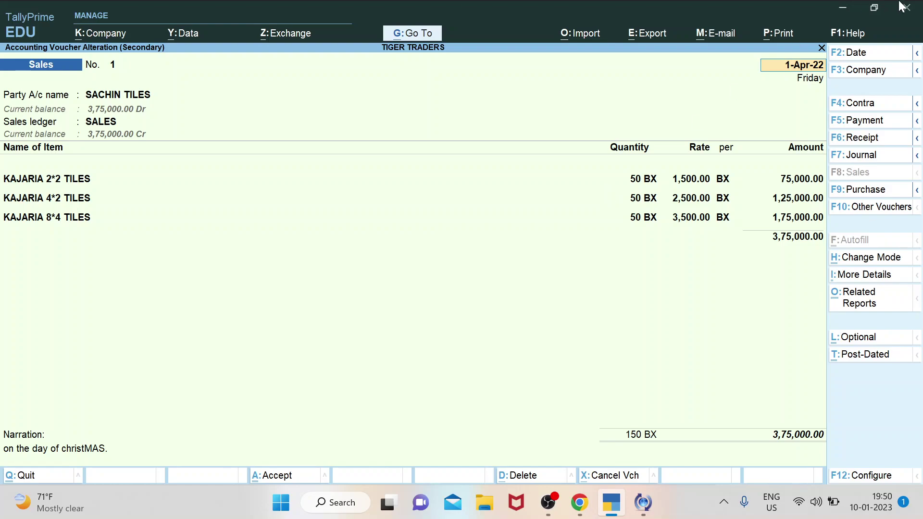
Print-preview the current SACHIN TILES sales invoice and zoom it to full size.
left_click(780, 34)
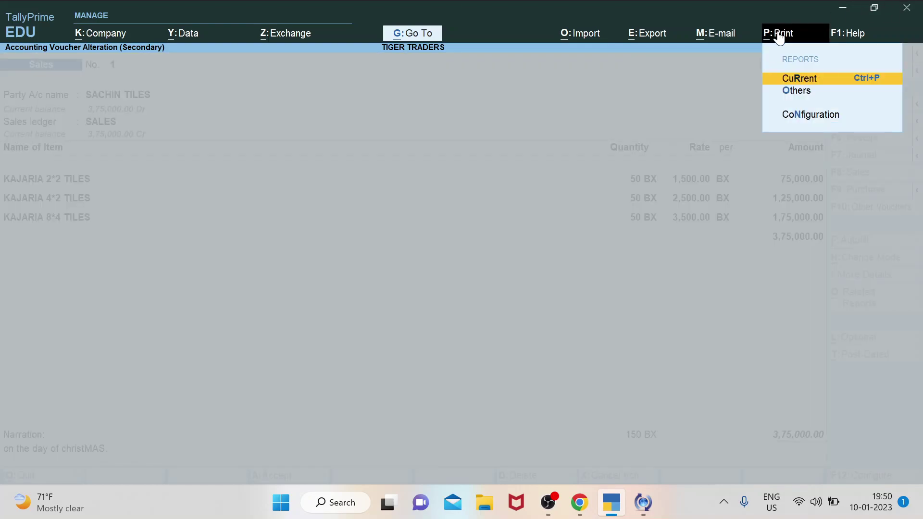
left_click(801, 82)
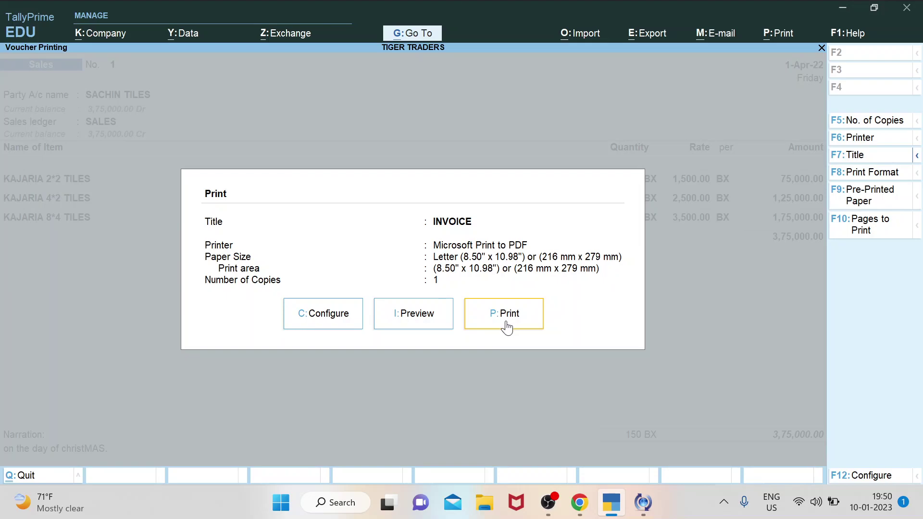
left_click(417, 321)
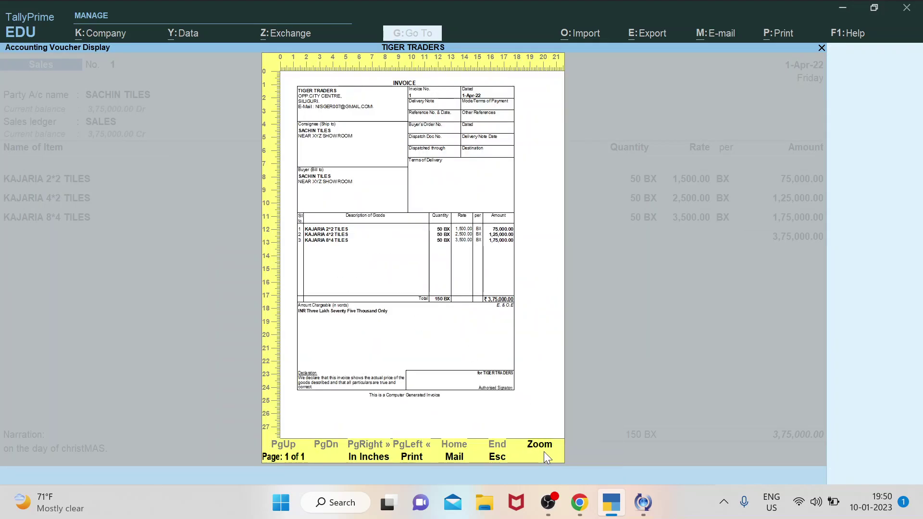
left_click(544, 449)
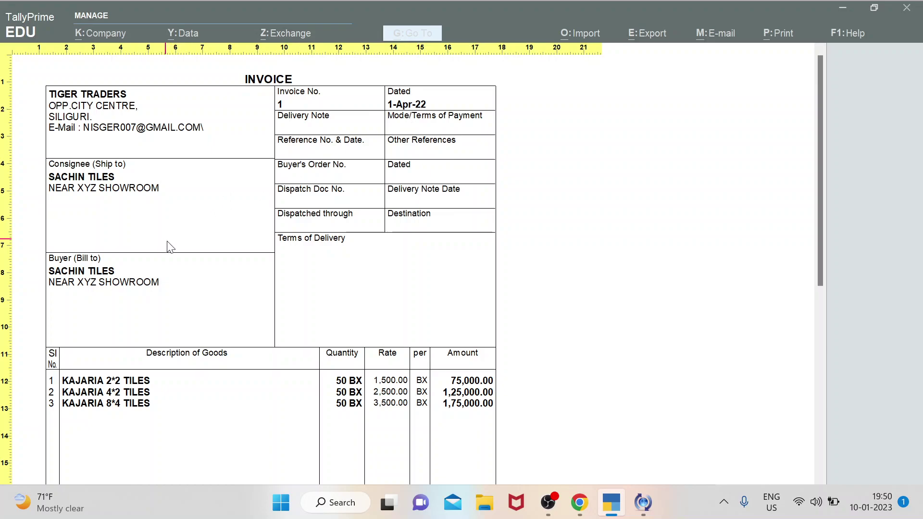
Scroll the zoomed invoice down to the Declaration, then close the zoomed view.
scroll(313, 286, "down", 2)
scroll(314, 286, "down", 4)
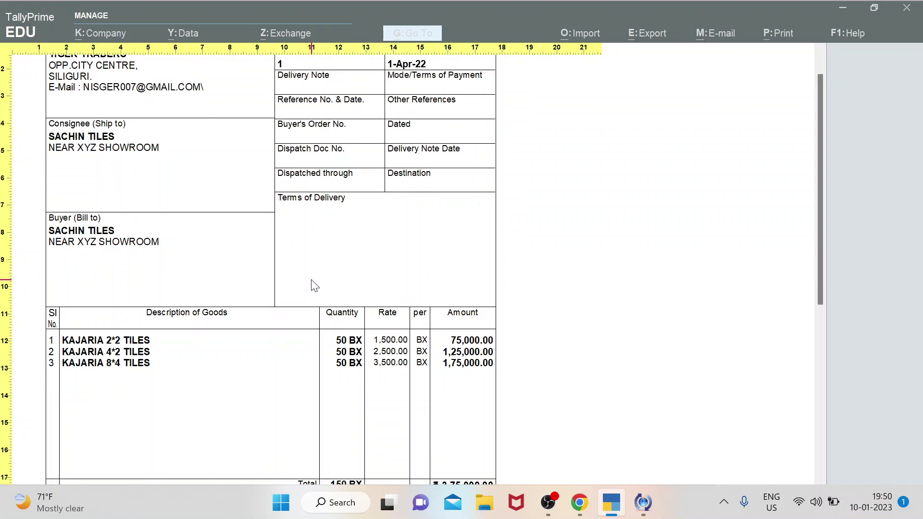
scroll(314, 286, "down", 2)
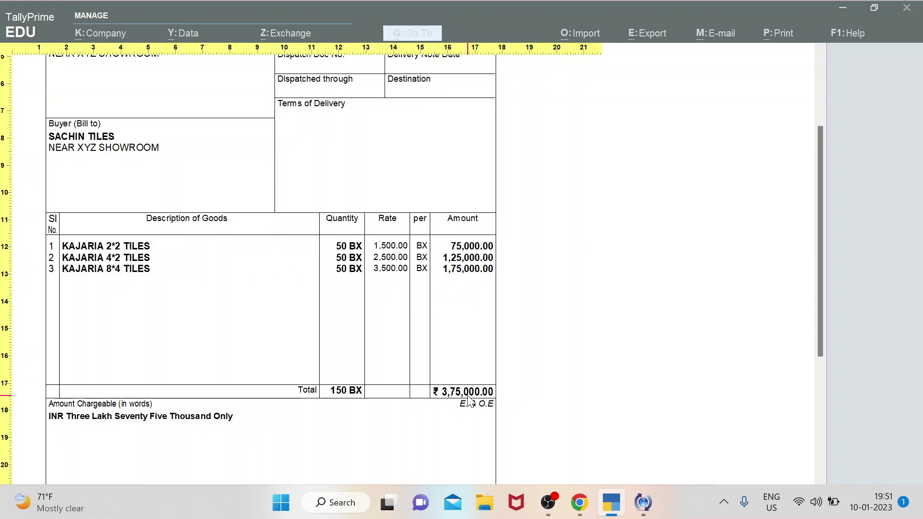
scroll(471, 414, "down", 3)
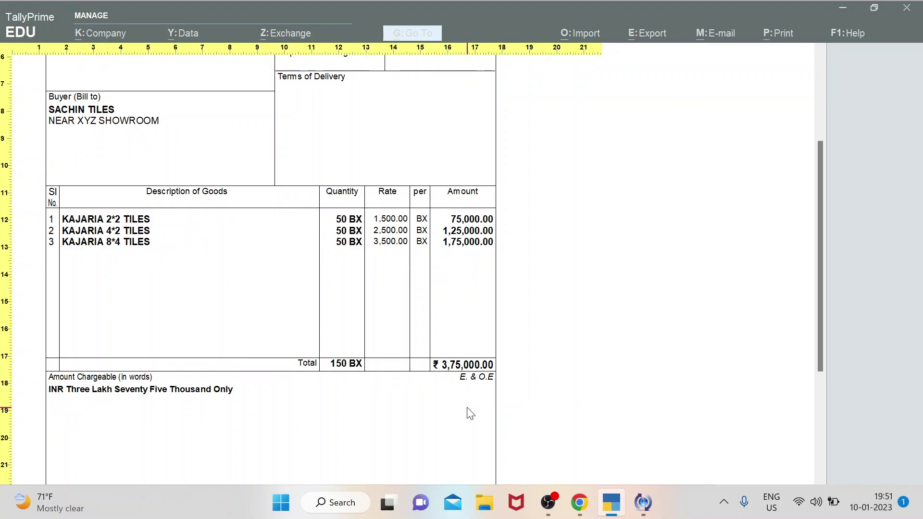
scroll(471, 413, "down", 3)
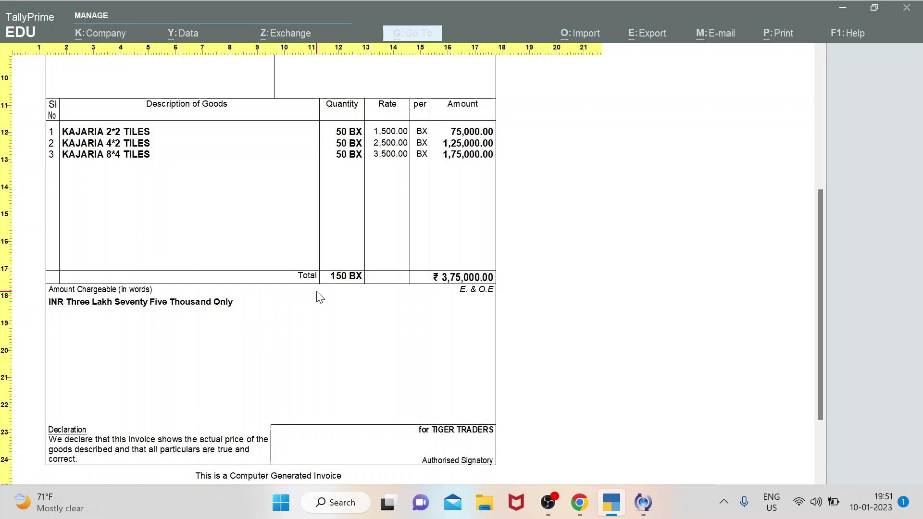
key("Escape")
Close the invoice preview and quit the sales voucher.
key("Escape")
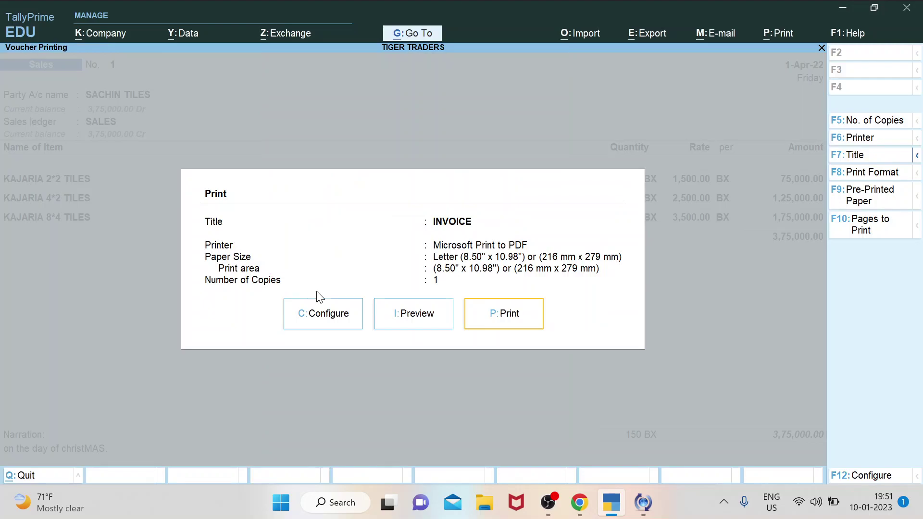
key("Escape")
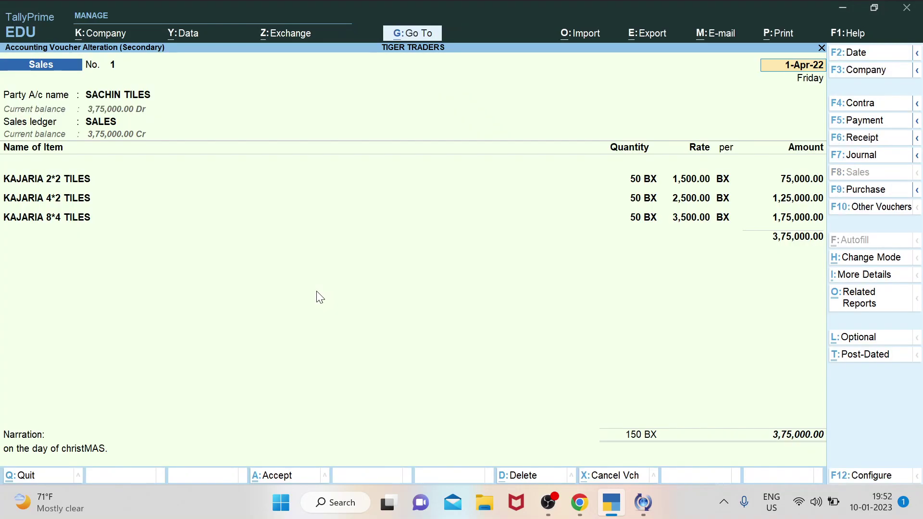
key("Escape")
key("Escape")
key("Return")
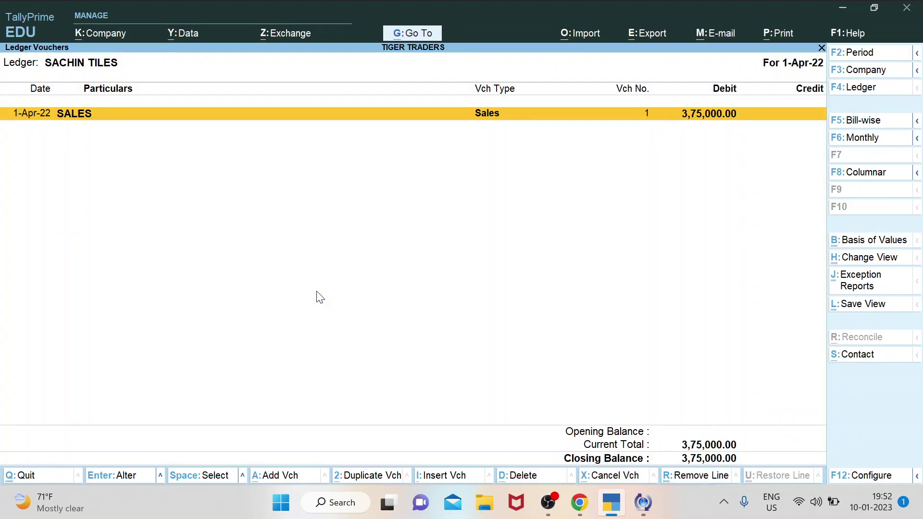
View the SALARY1, SALARY2 and OFFICE RENT ledger reports in turn.
key("Escape")
key("BackSpace")
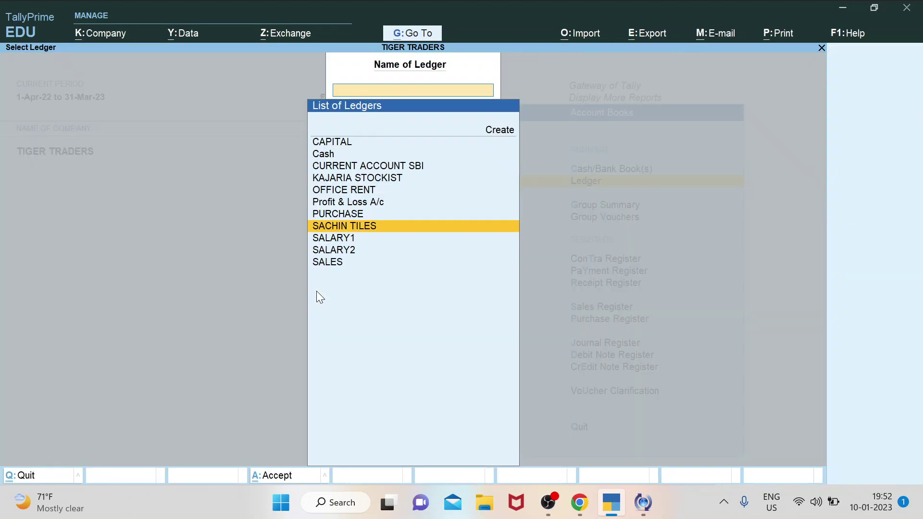
key("Down")
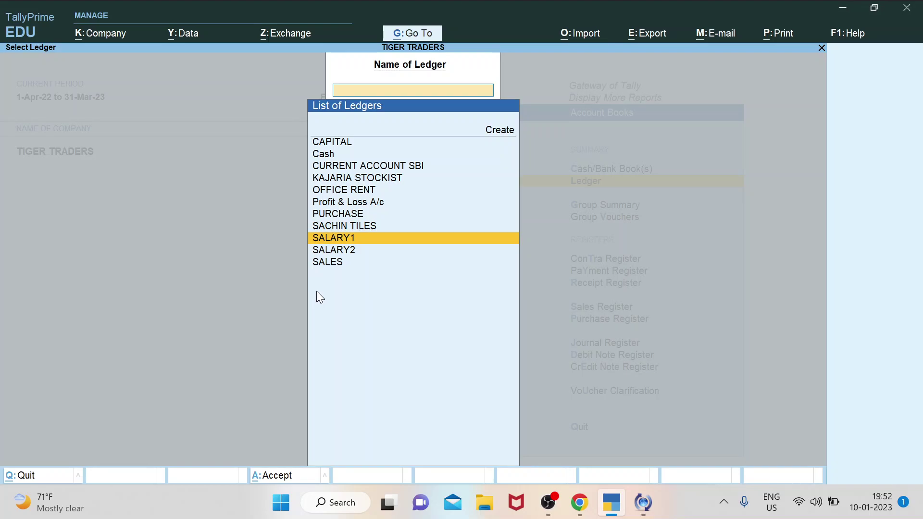
key("Return")
key("Escape")
key("Down")
key("Return")
key("Escape")
key("Up")
key("Up")
key("Up")
key("Up")
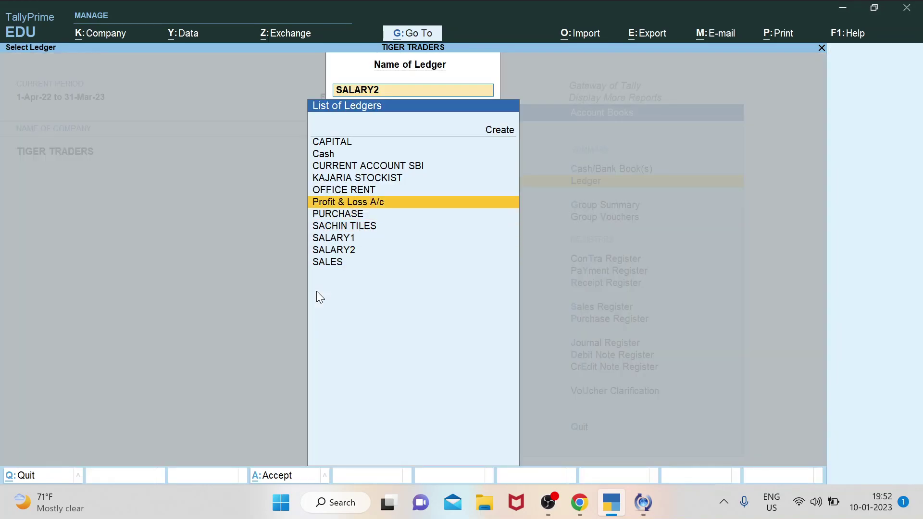
key("Return")
key("Escape")
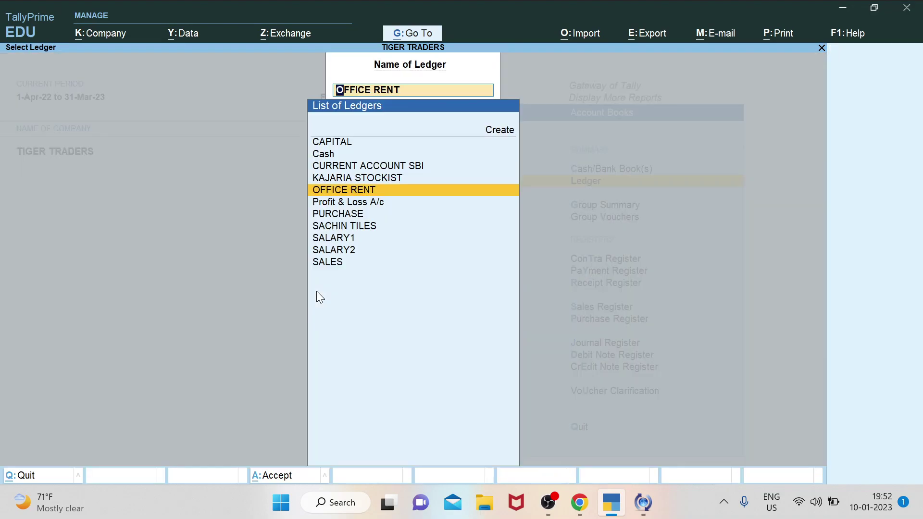
Open the Sales Register for April and its SACHIN TILES sales voucher.
key("Escape")
key("Escape")
key("Down")
key("Down")
key("Down")
key("Down")
key("Down")
key("Down")
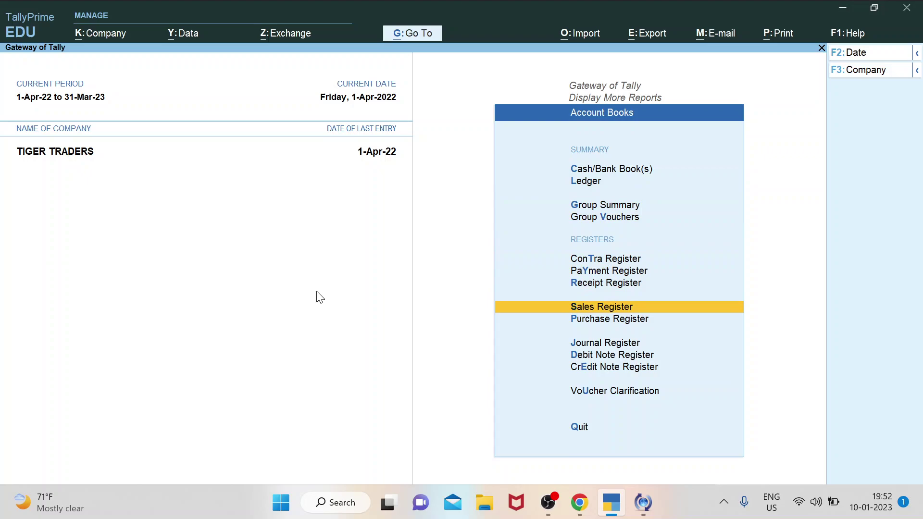
key("Return")
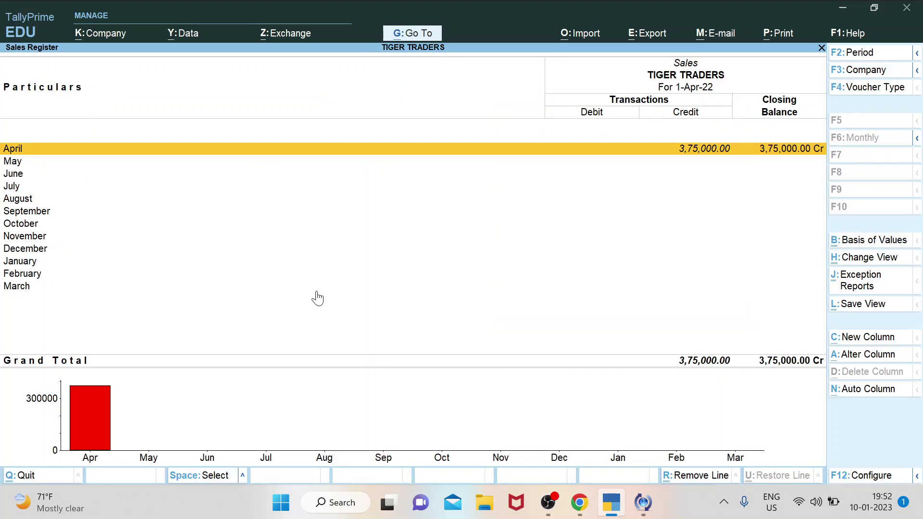
key("Return")
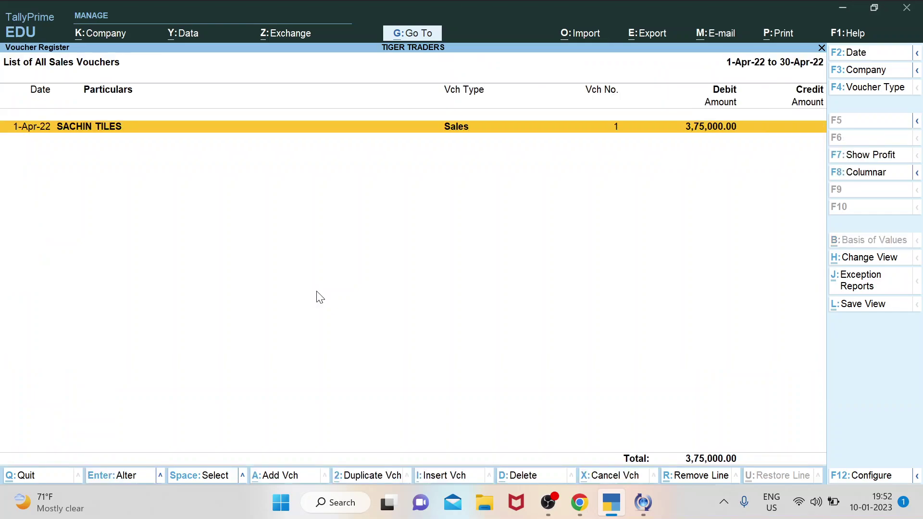
key("Return")
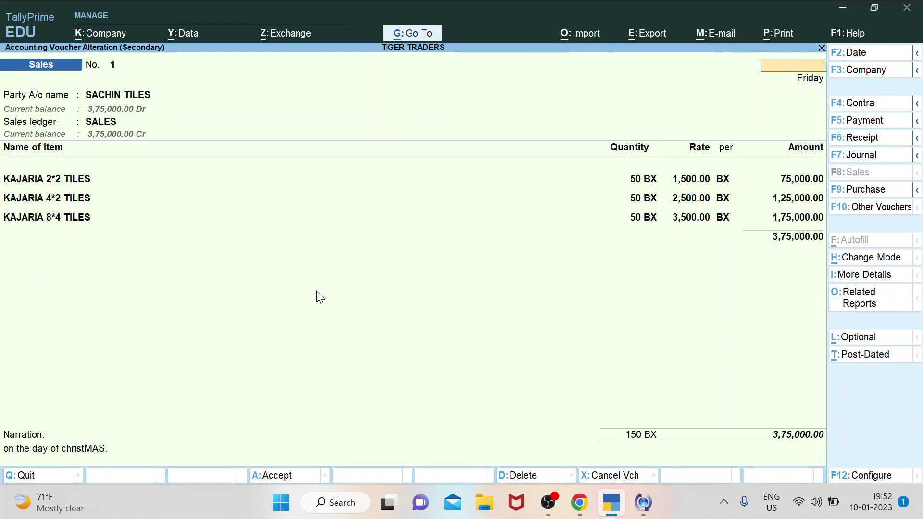
key("Escape")
key("Escape")
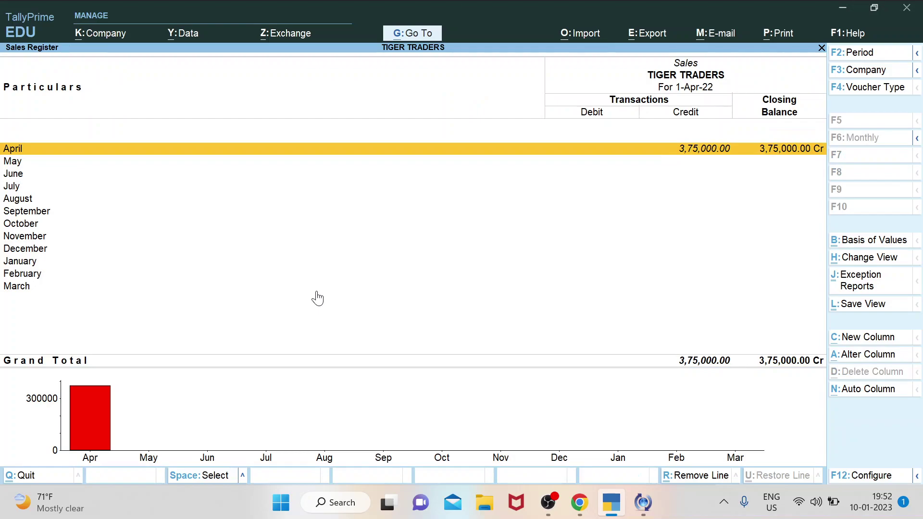
key("Escape")
View the Cash/Bank Summary showing Cash-in-Hand at 10,00,000.00.
key("Down")
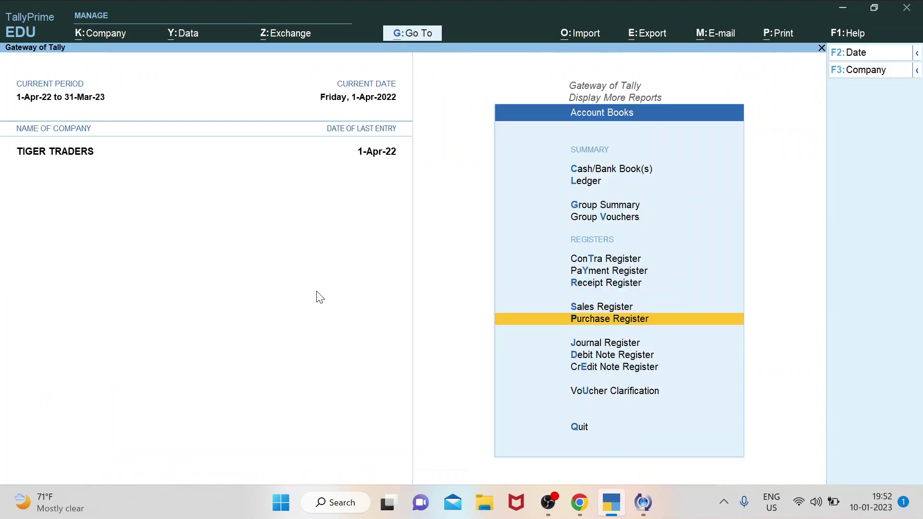
key("Down")
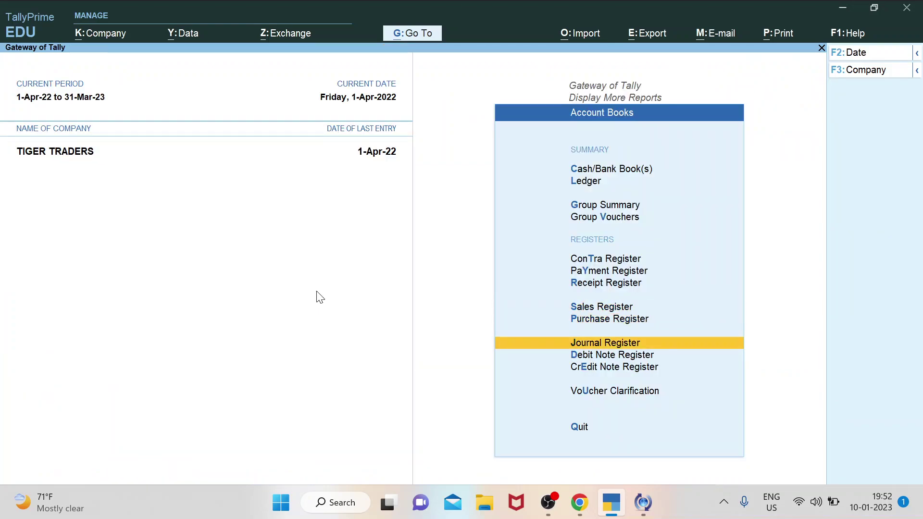
key("Down")
key("Down")
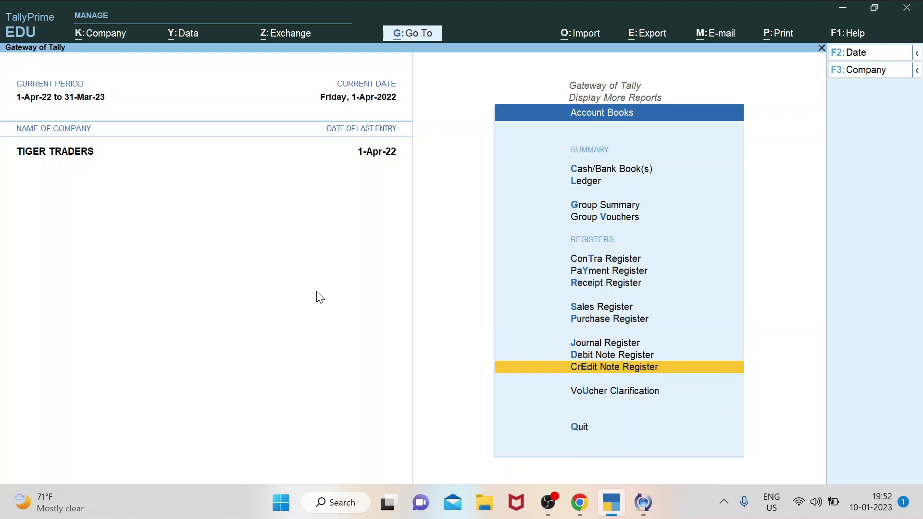
key("Up")
key("Up")
key("Up")
key("Up")
key("Up")
key("Up")
key("Up")
key("Up")
key("Up")
key("Up")
key("Up")
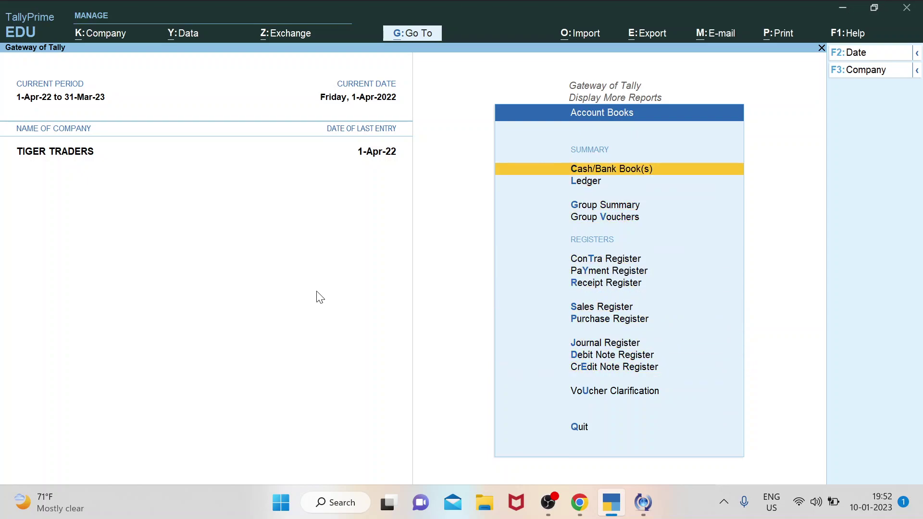
key("Return")
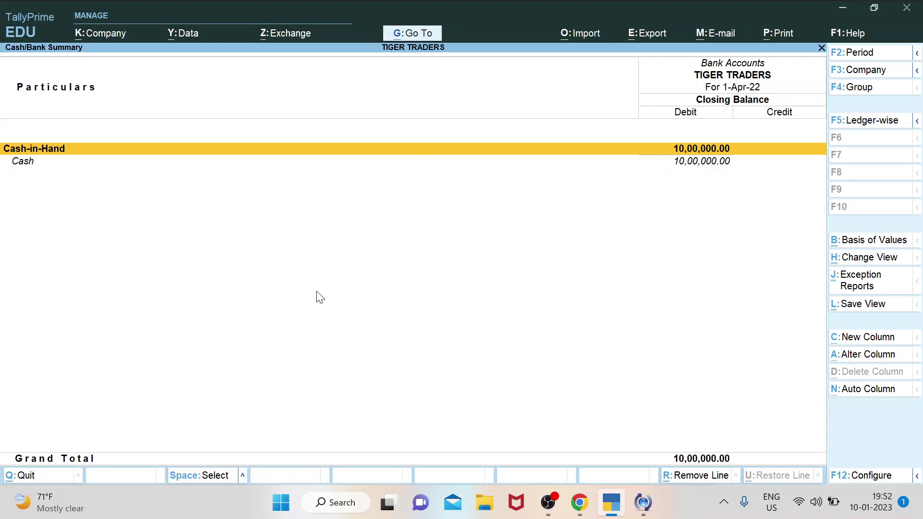
key("Escape")
Return to the Gateway and open the Stock Summary listing three Kajaria tile items, 150 BX worth 3,00,000.00.
key("Escape")
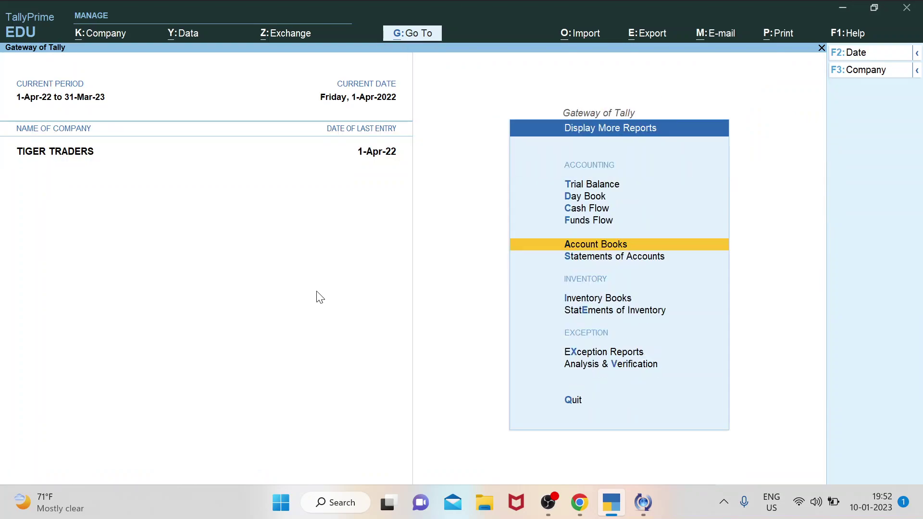
key("Escape")
key("Up")
key("Down")
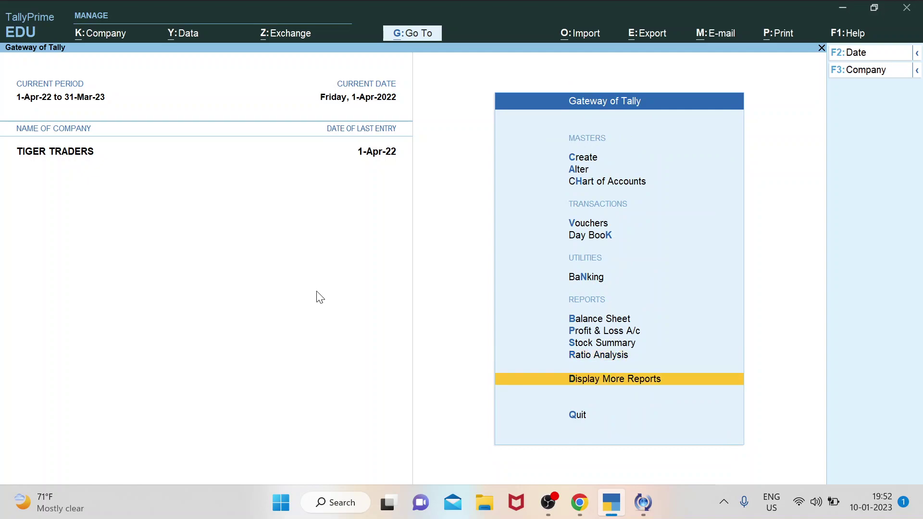
key("Up")
key("Up")
key("Up")
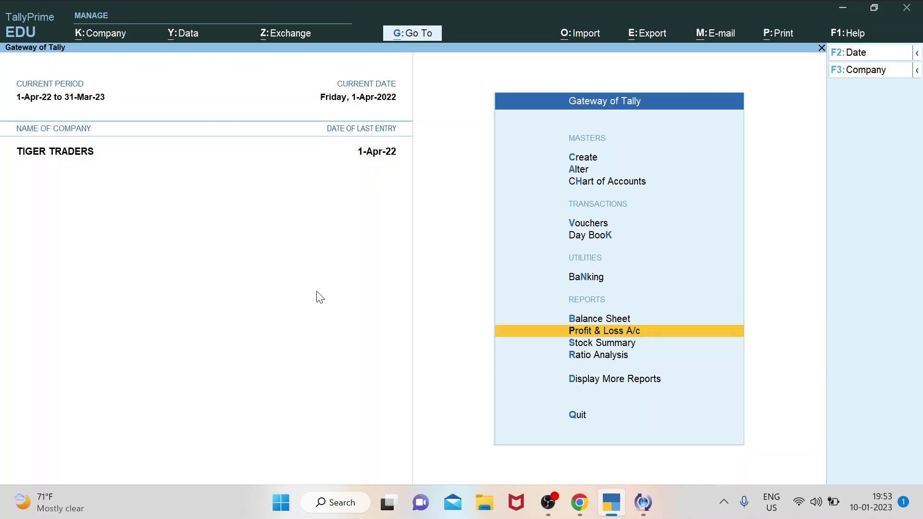
key("Up")
key("Down")
key("Down")
key("Down")
key("Up")
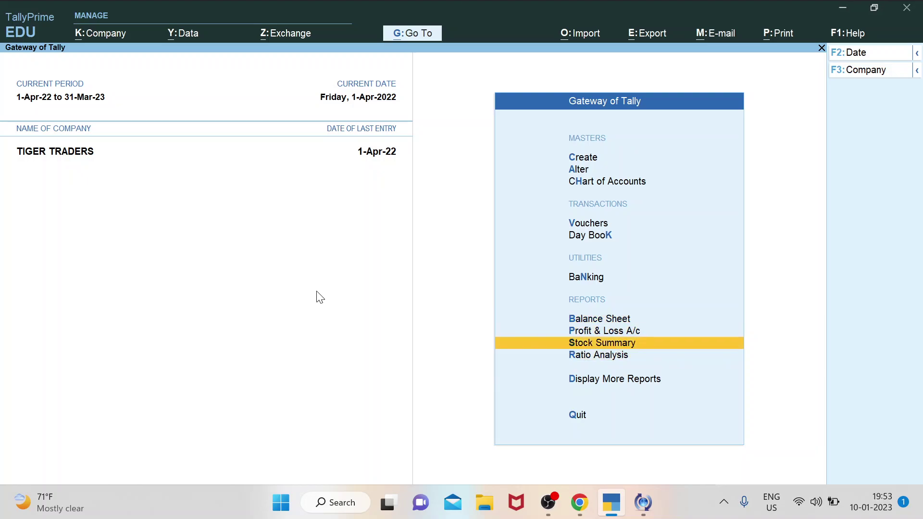
key("Return")
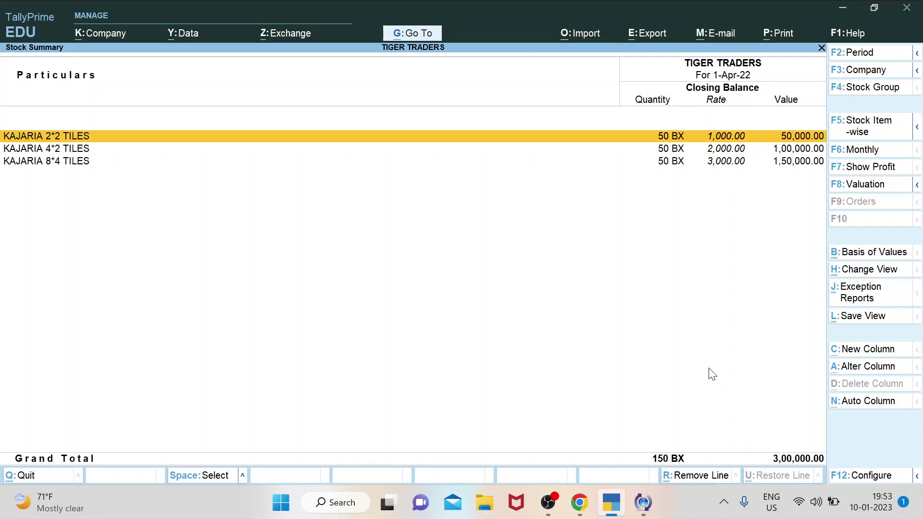
Close the Stock Summary and browse the Gateway of Tally report items.
key("Escape")
key("Down")
key("Down")
key("Up")
key("Up")
key("Up")
key("Up")
key("Up")
key("Up")
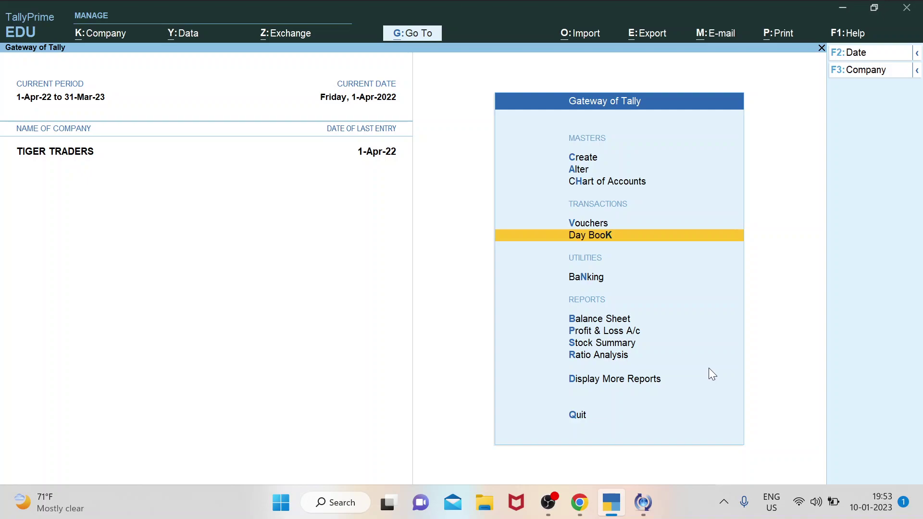
key("Down")
key("Down")
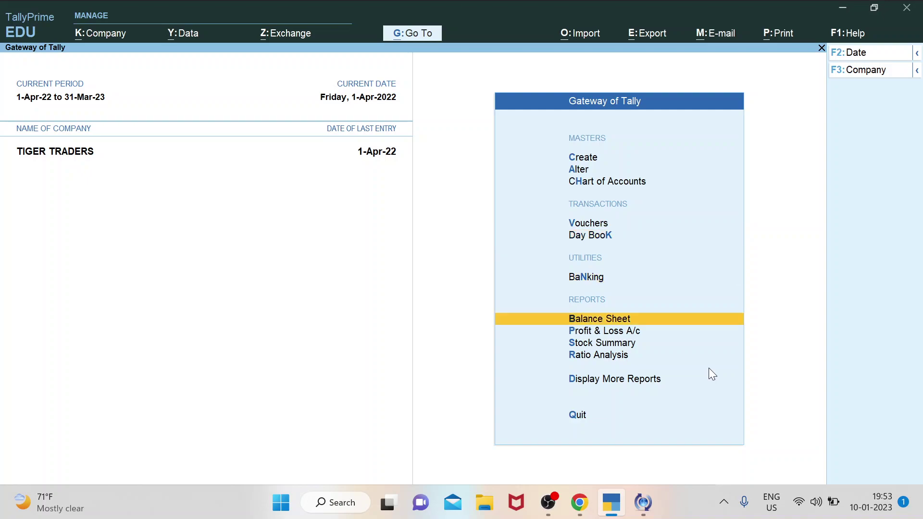
key("Down")
key("Down")
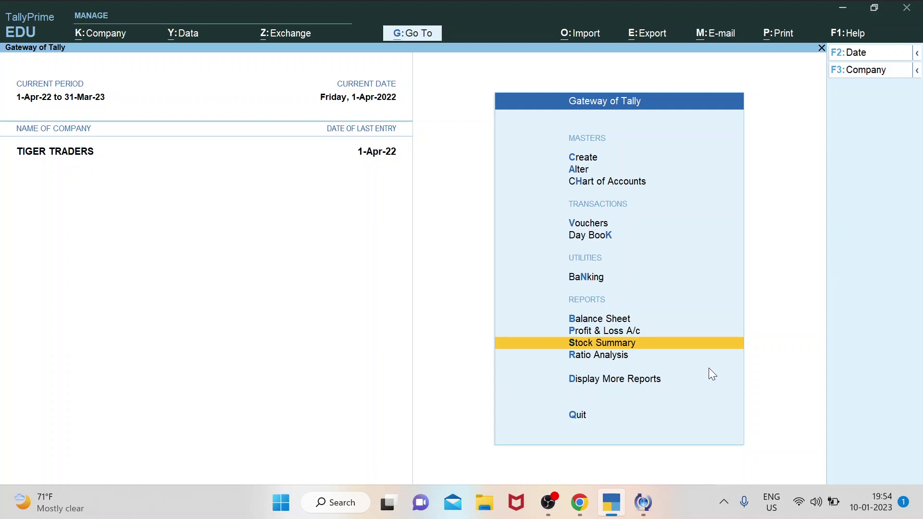
key("Up")
key("Up")
key("Up")
key("Up")
key("Up")
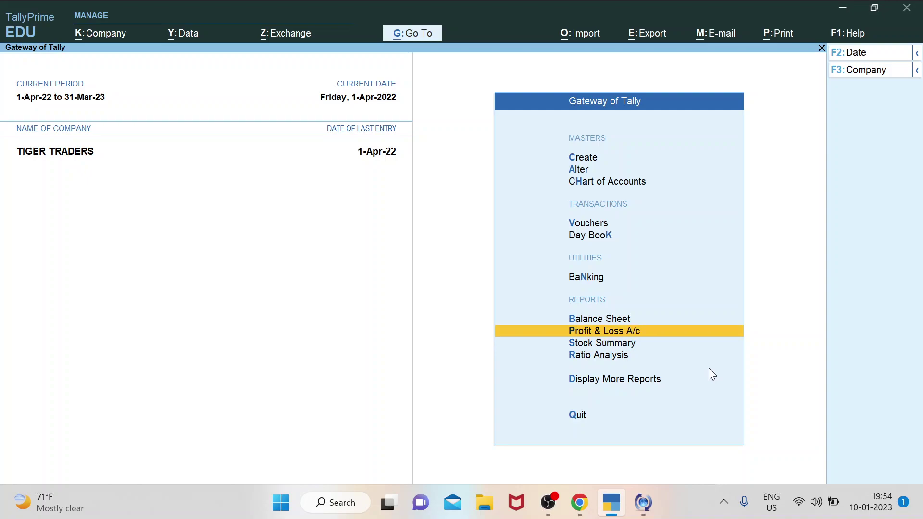
key("Down")
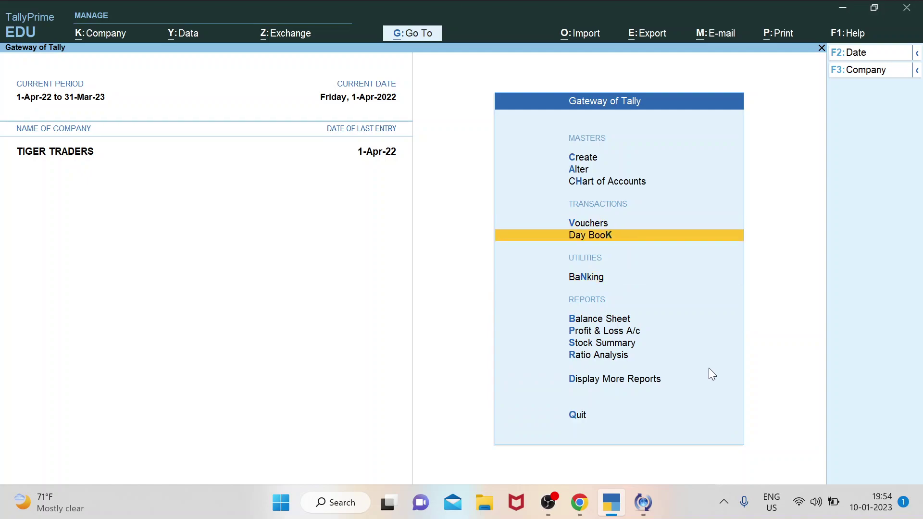
key("Up")
key("Up")
key("Up")
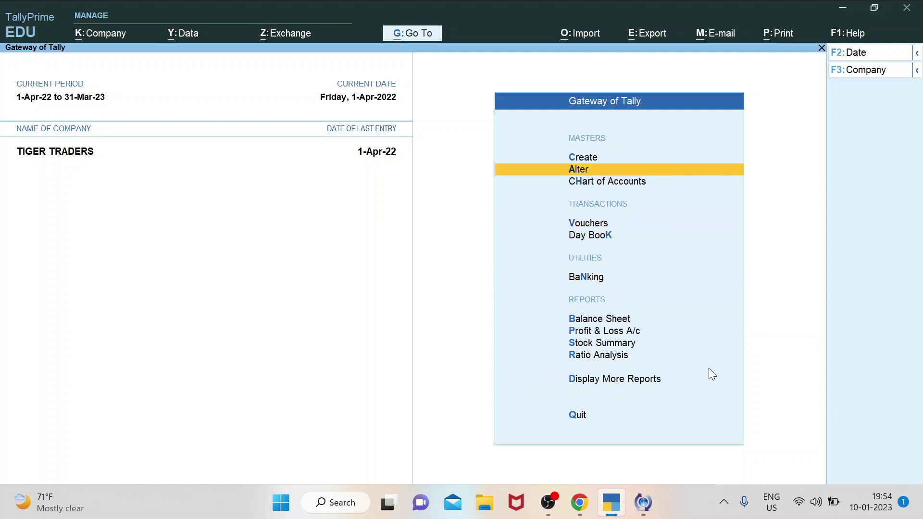
Open the Alter > Ledger list of TIGER TRADERS' ledgers.
key("Up")
key("Down")
key("Return")
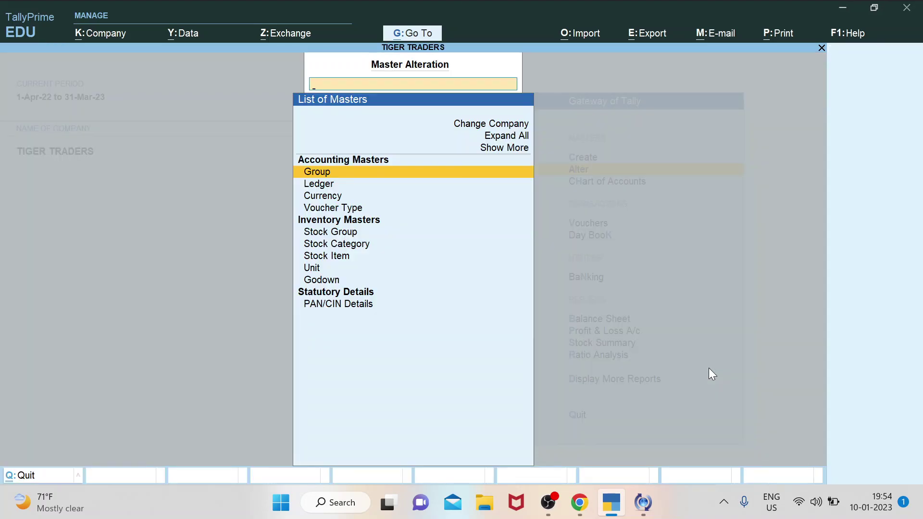
key("Down")
key("Return")
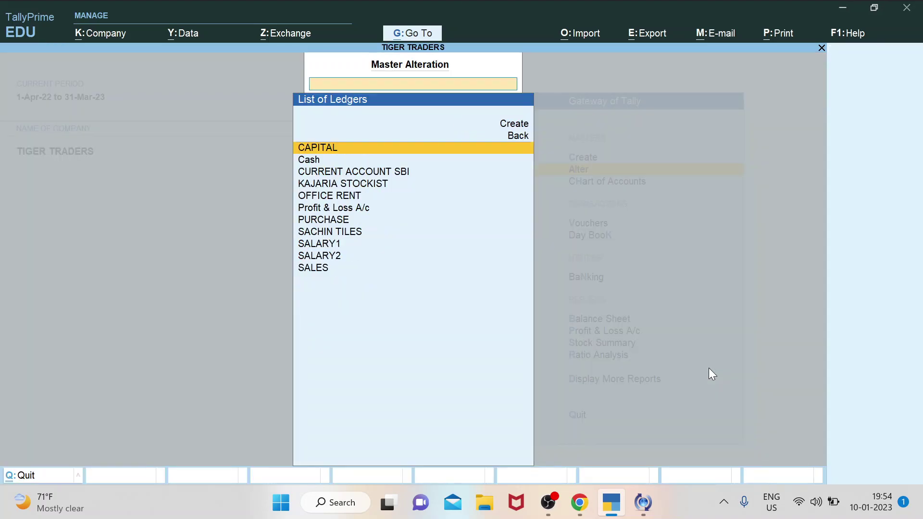
Move between the SALARY1 and SALARY2 ledgers, settling on SALARY1.
key("Down")
key("Down")
key("Down")
key("Down")
key("Down")
key("Down")
key("Down")
key("Down")
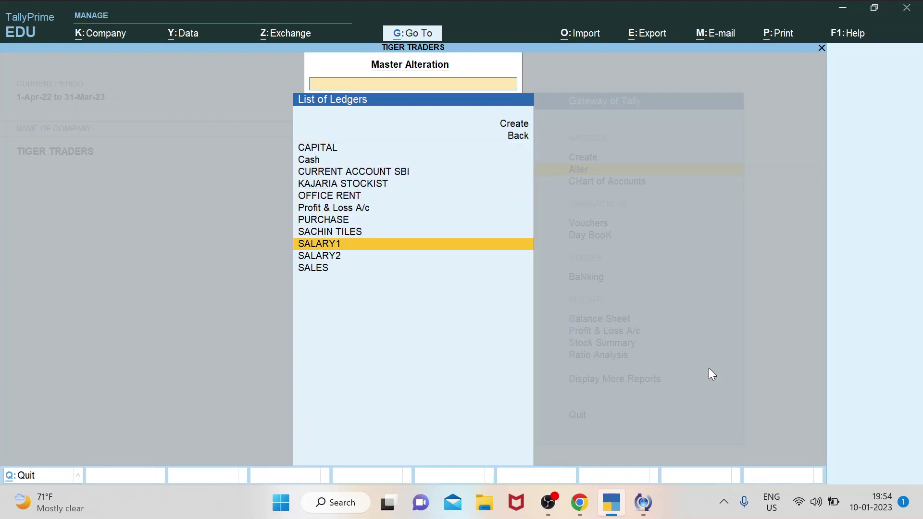
key("Down")
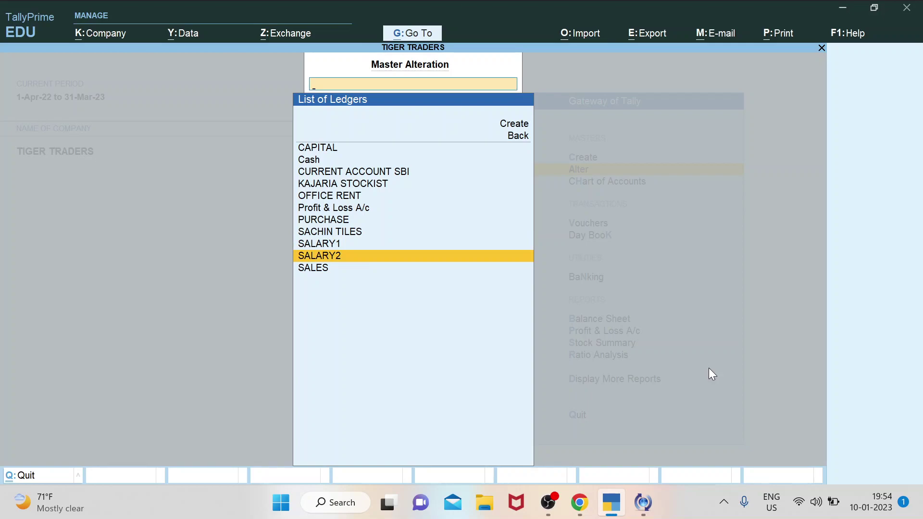
key("Up")
key("Down")
key("Up")
key("Down")
key("Up")
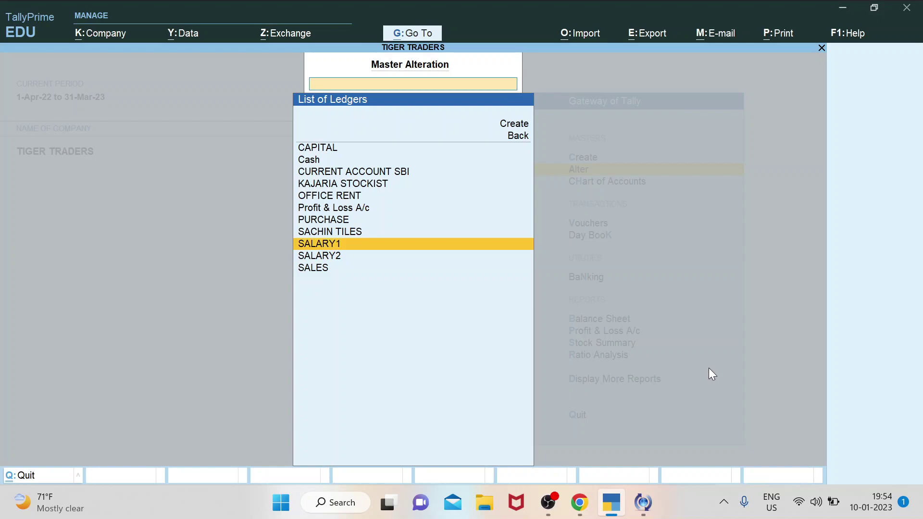
key("Down")
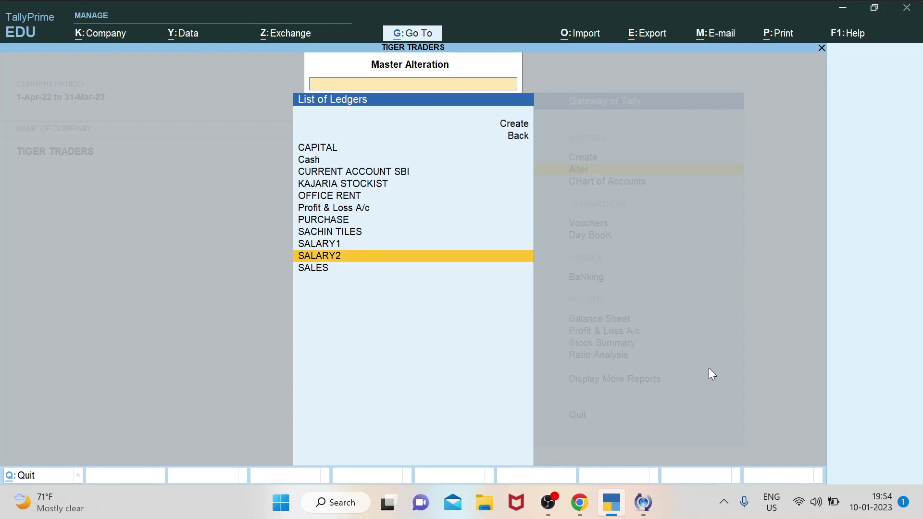
key("Up")
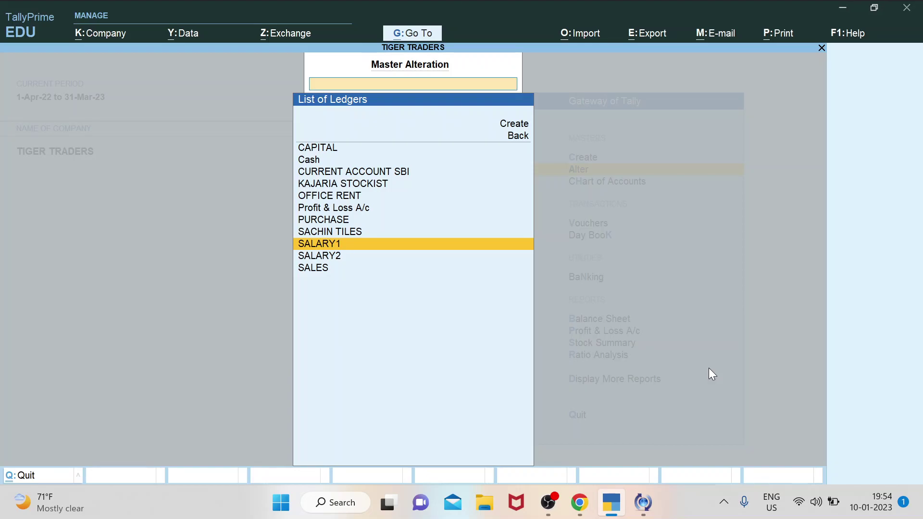
key("Return")
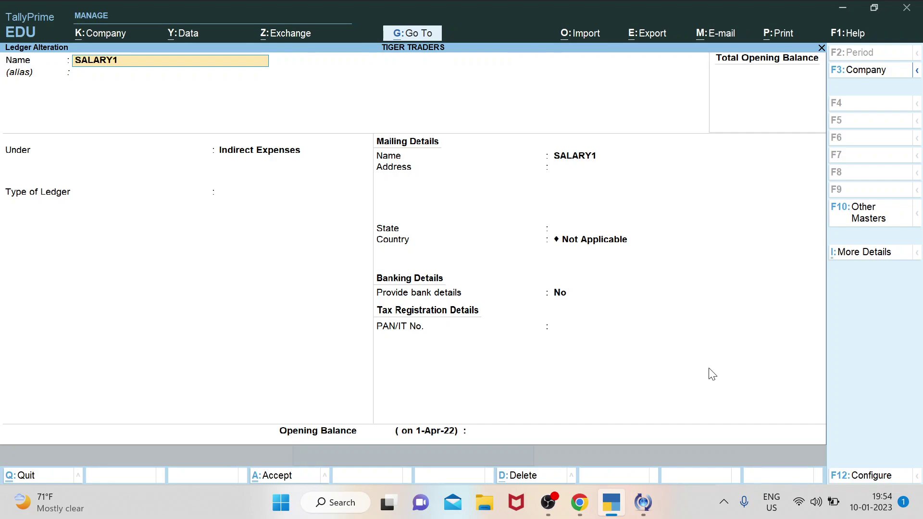
key("alt+d")
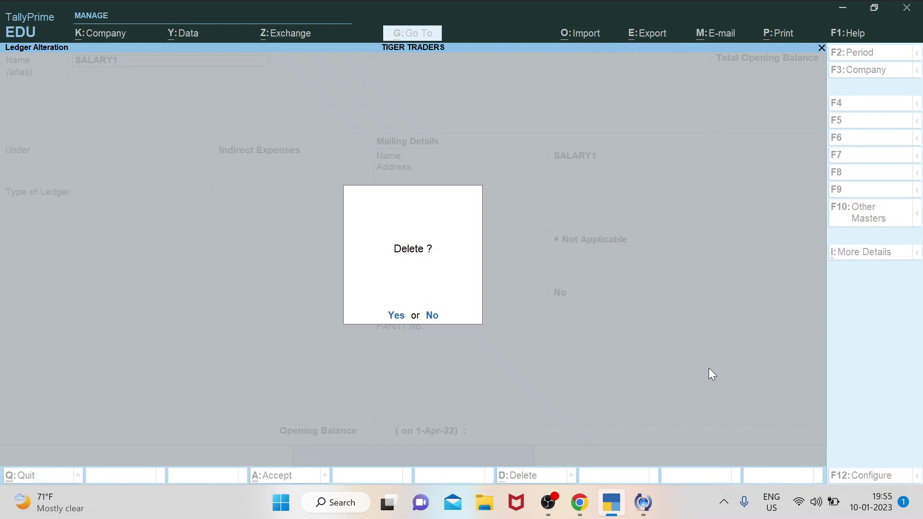
key("Escape")
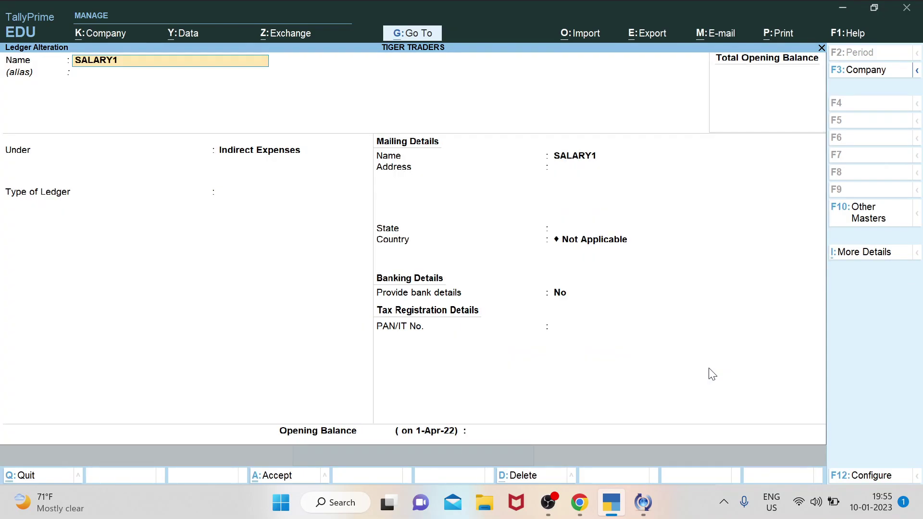
key("BackSpace")
key("Escape")
key("y")
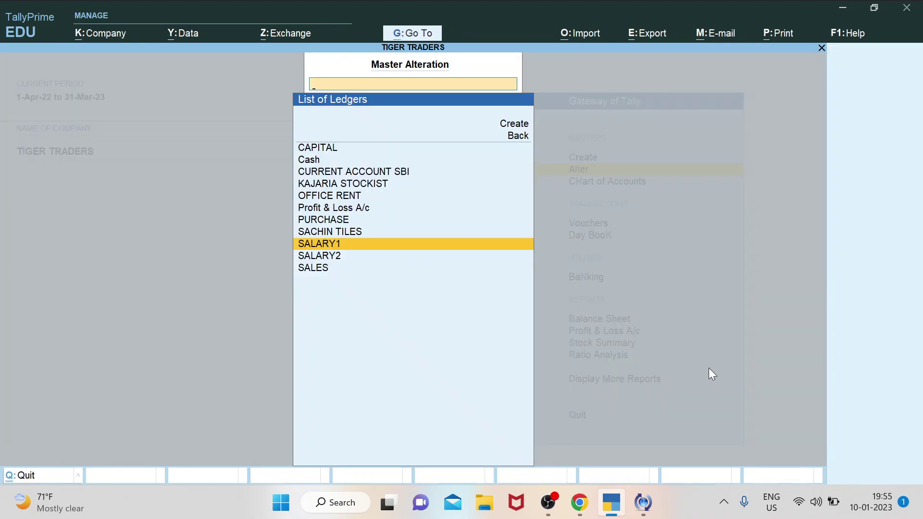
key("Up")
key("Up")
key("Up")
key("Down")
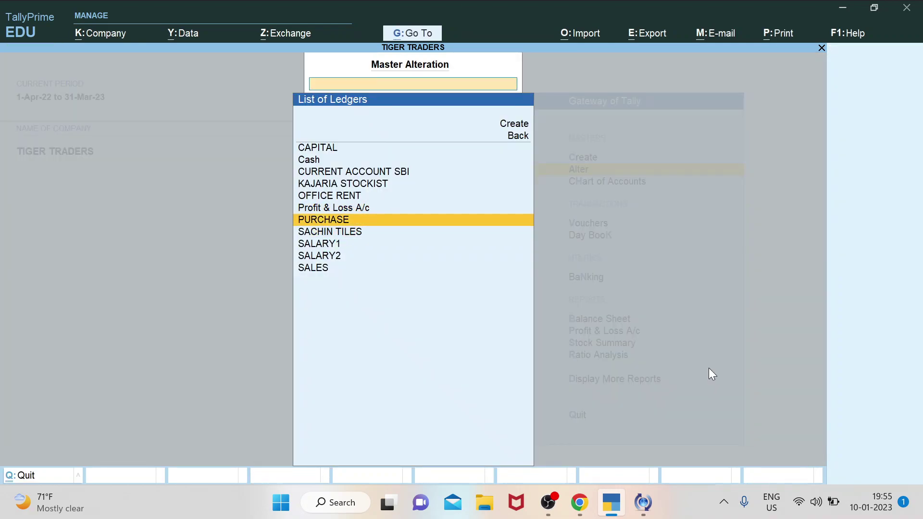
key("Return")
key("alt+d")
key("alt+d")
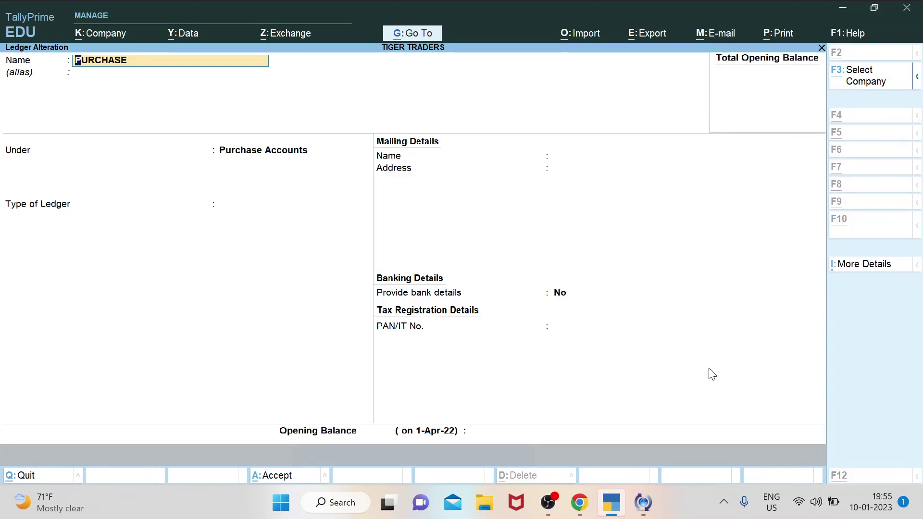
key("BackSpace")
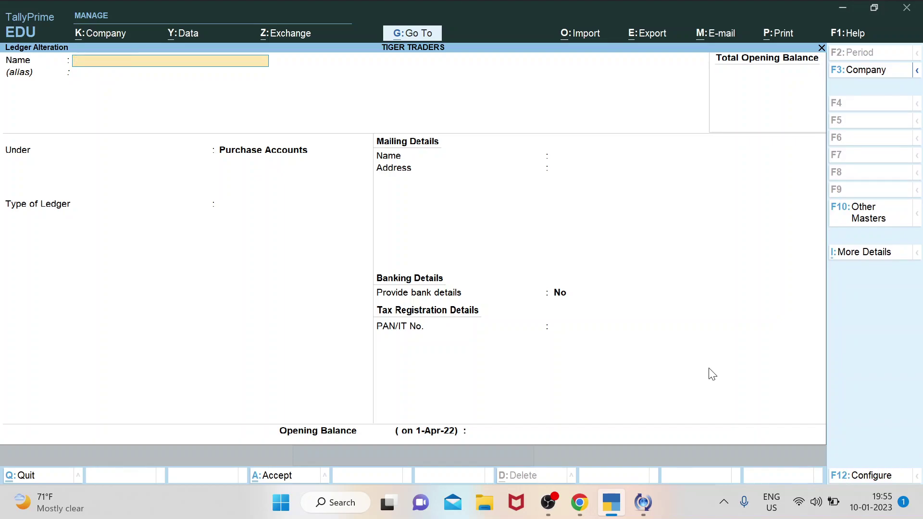
key("Escape")
key("y")
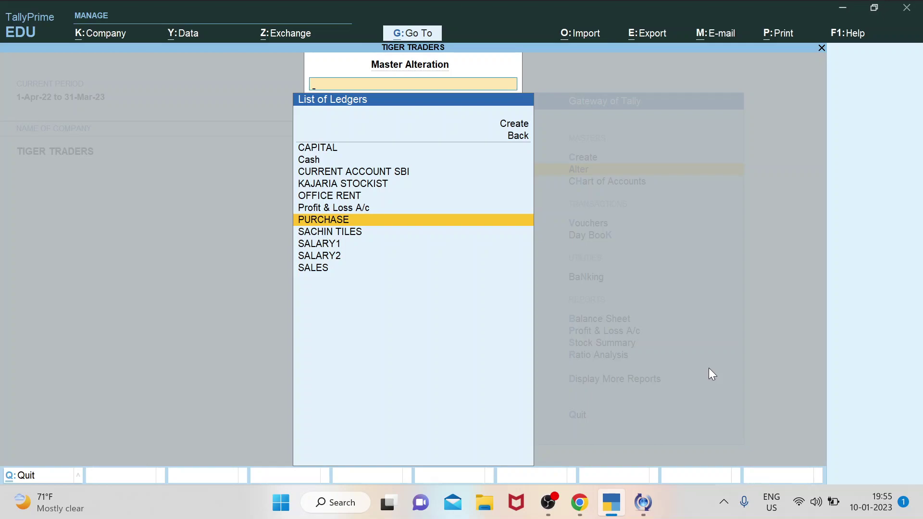
Scan the ledger list up to CURRENT ACCOUNT SBI, then open SALARY2 in Ledger Alteration.
key("Down")
key("Down")
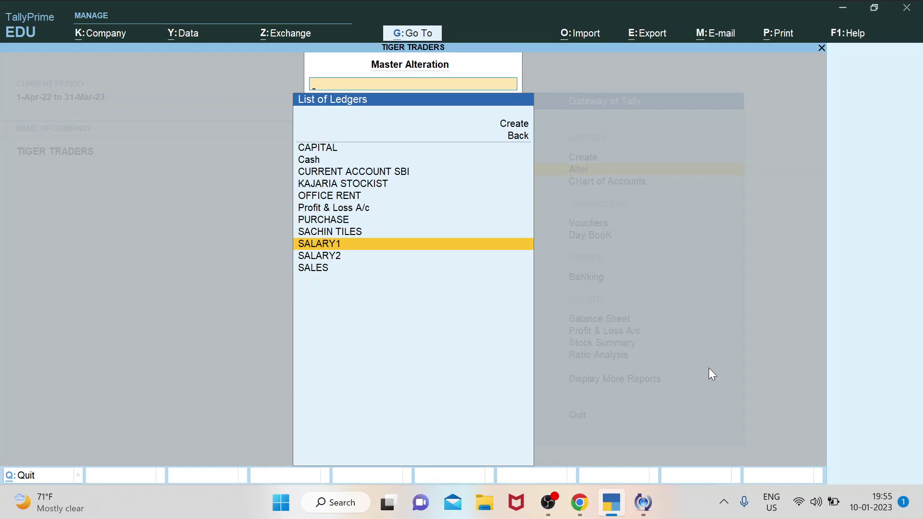
key("Up")
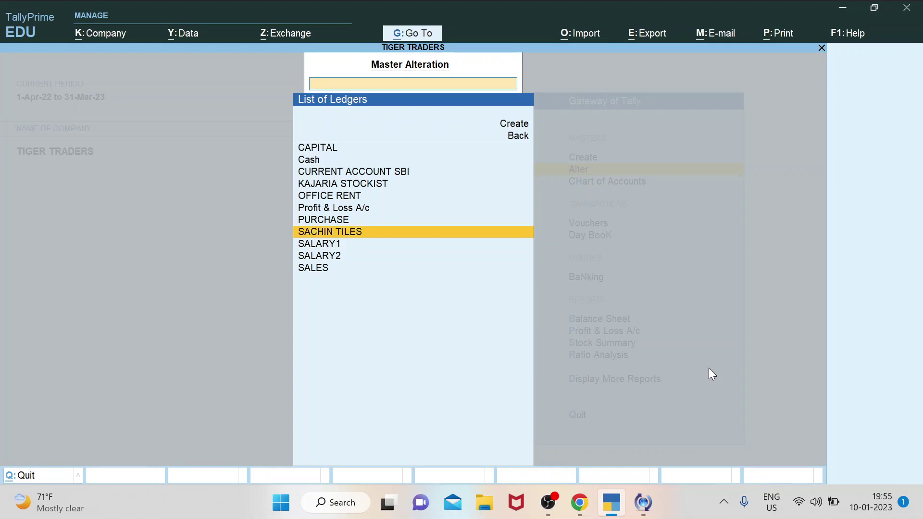
key("Up")
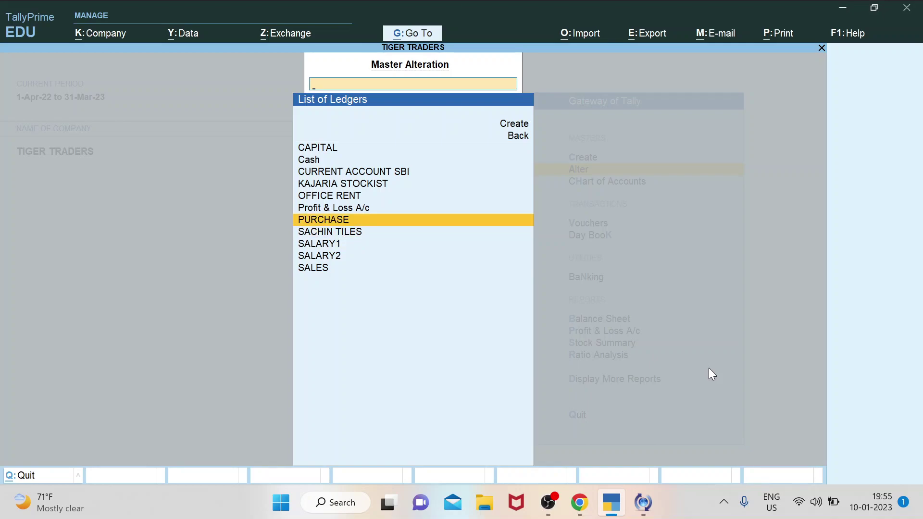
key("Up")
key("Up")
key("Up")
key("Up")
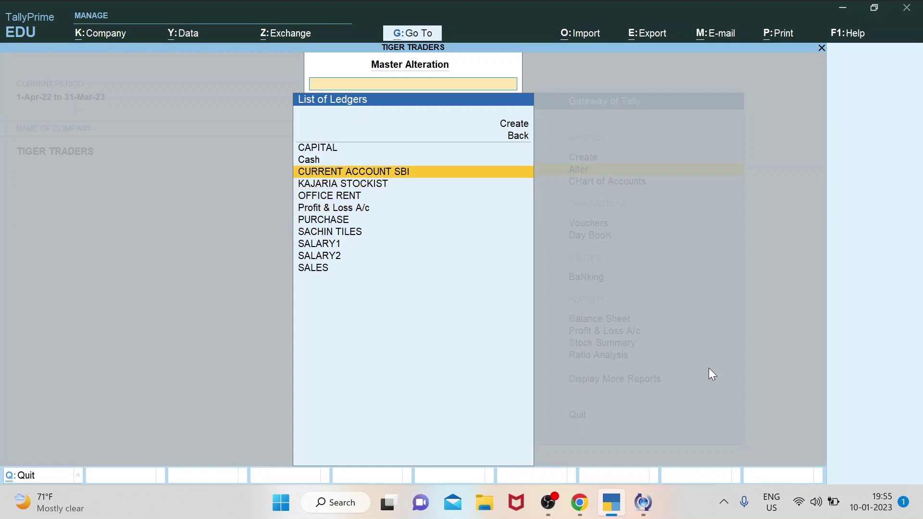
key("Up")
key("Up")
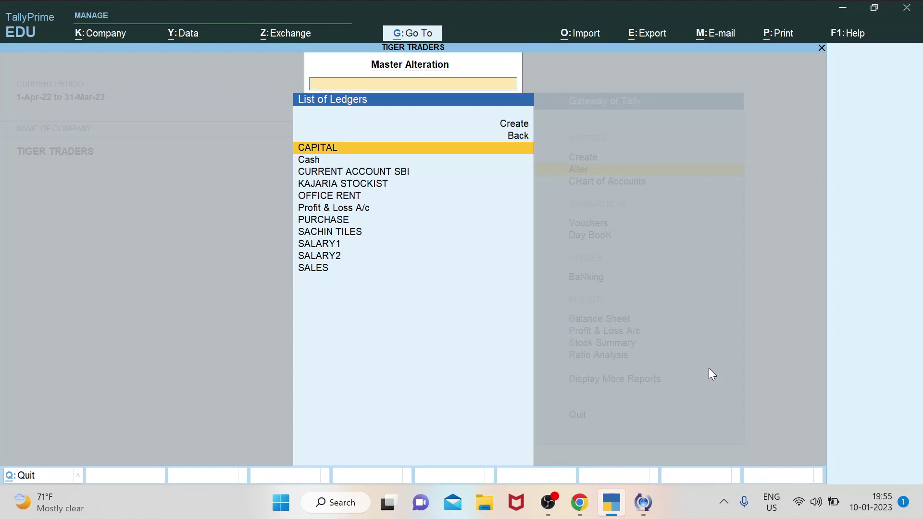
key("Down")
key("Down")
key("Down")
key("Down")
key("Down")
key("Down")
key("Down")
key("Down")
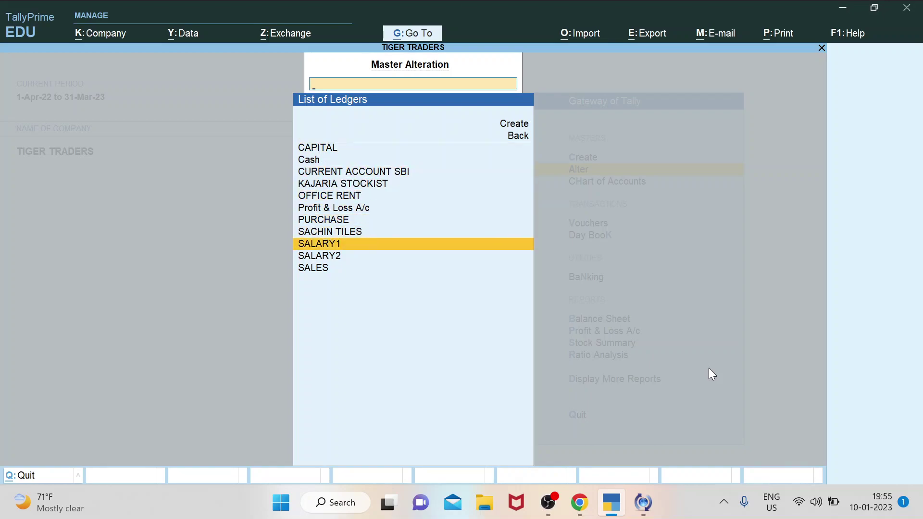
key("Down")
key("Return")
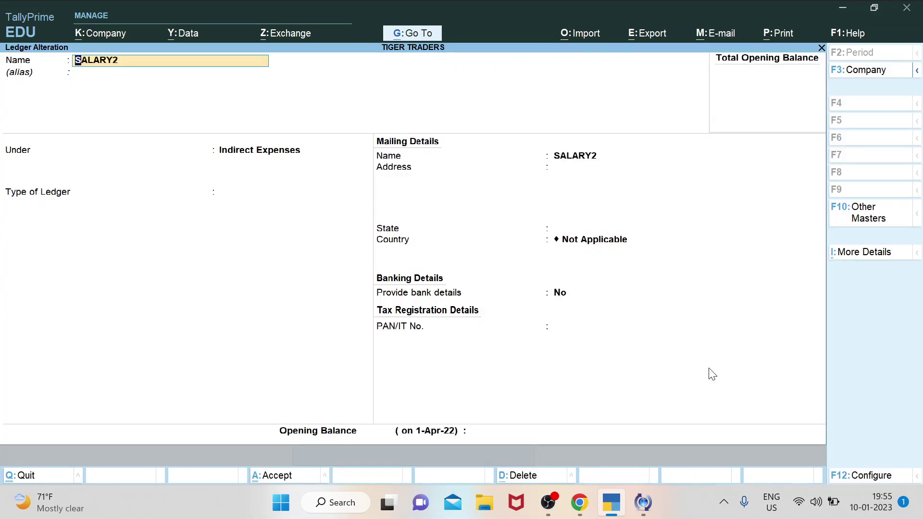
Decline deleting SALARY2, quit the ledger without saving, and return to the Gateway.
key("alt+d")
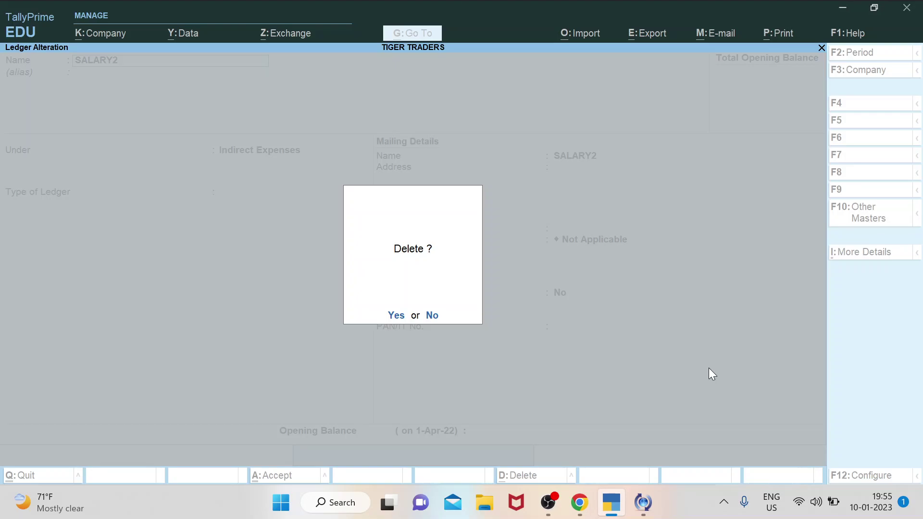
key("y")
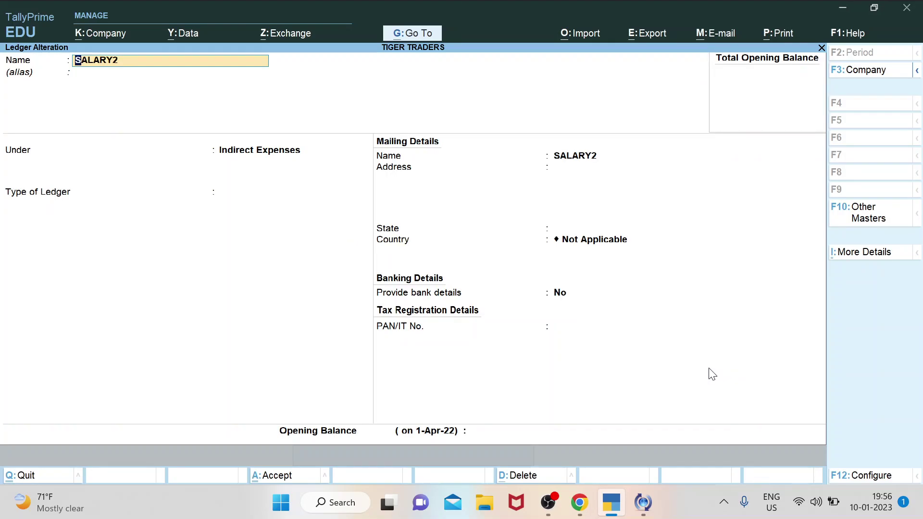
key("Escape")
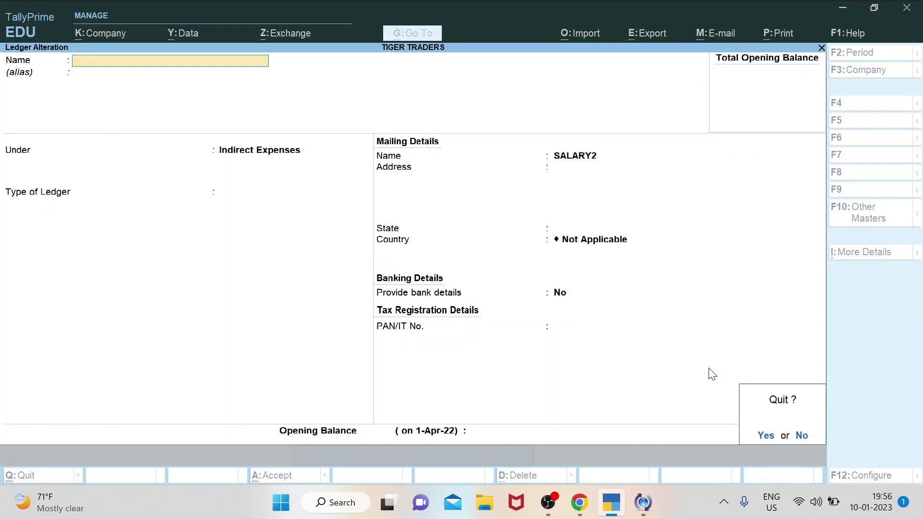
key("y")
key("Escape")
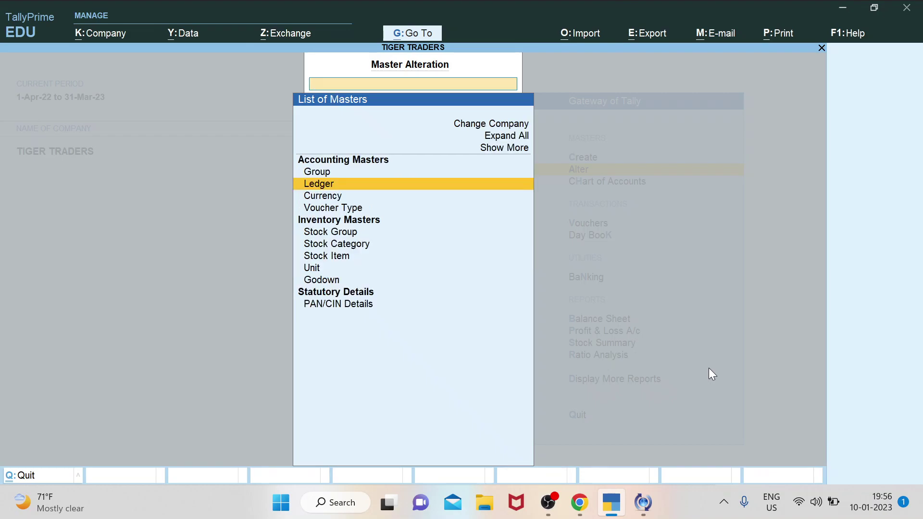
key("Escape")
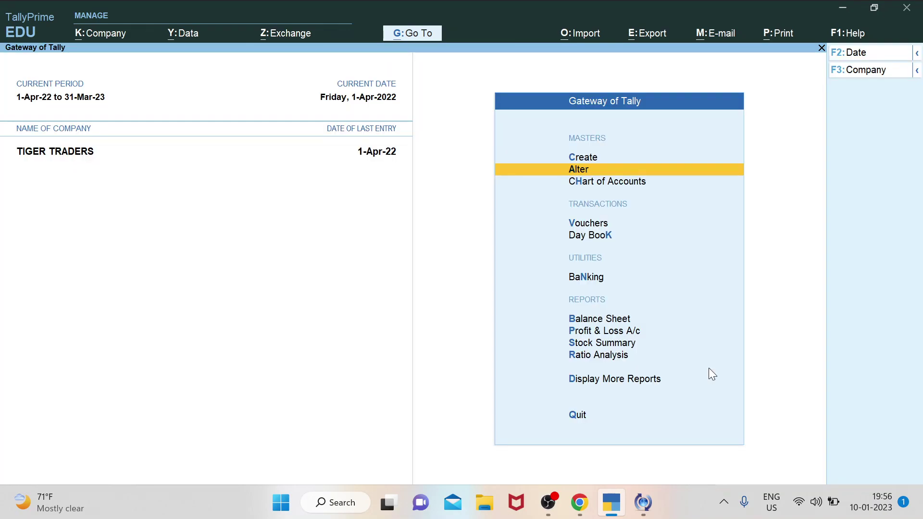
key("ctrl")
key("Up")
key("Down")
key("Down")
key("Down")
key("Up")
key("Up")
key("Up")
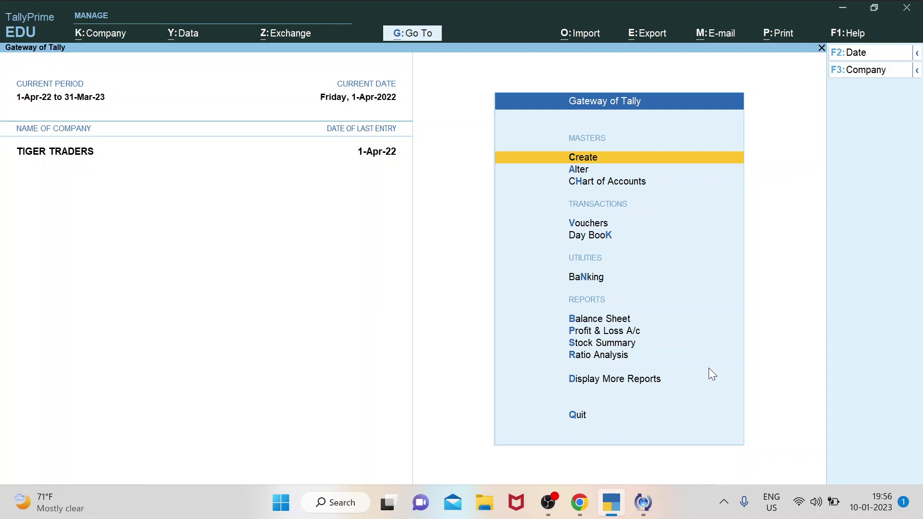
key("Down")
key("Down")
key("Down")
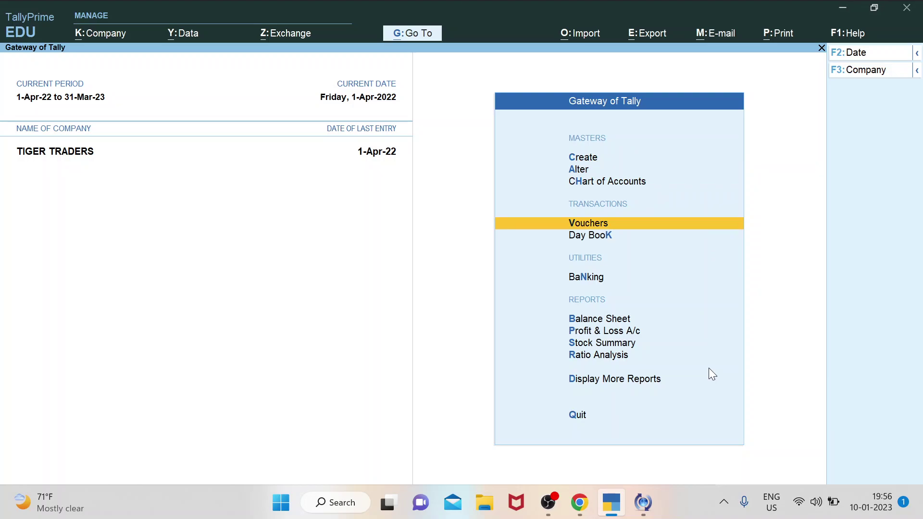
key("Down")
key("Return")
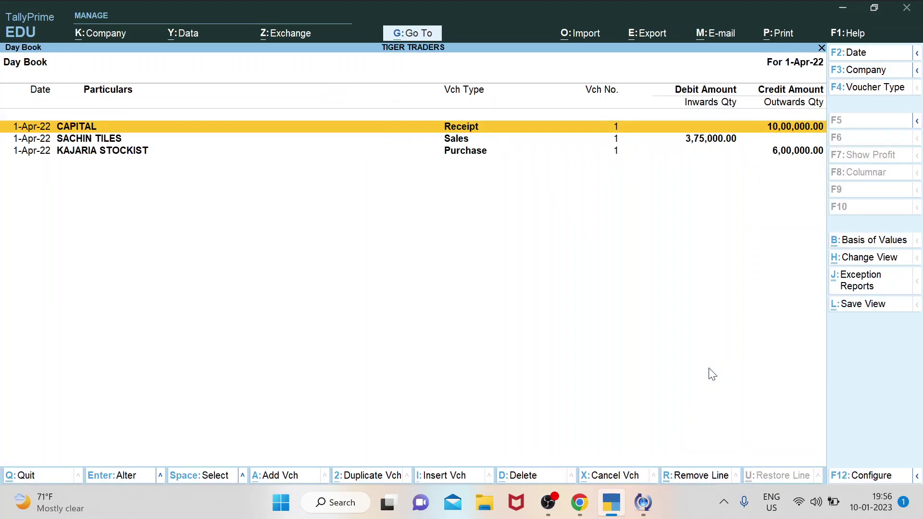
key("Down")
key("Down")
key("Up")
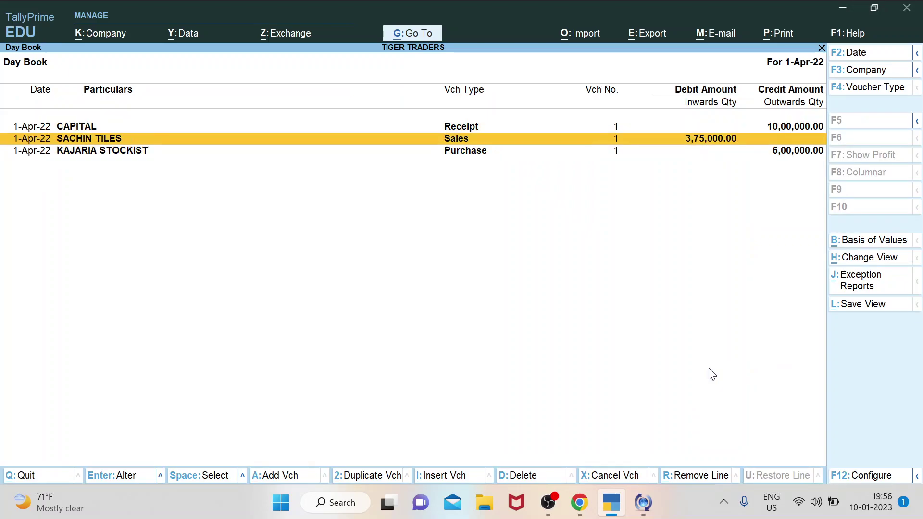
key("Up")
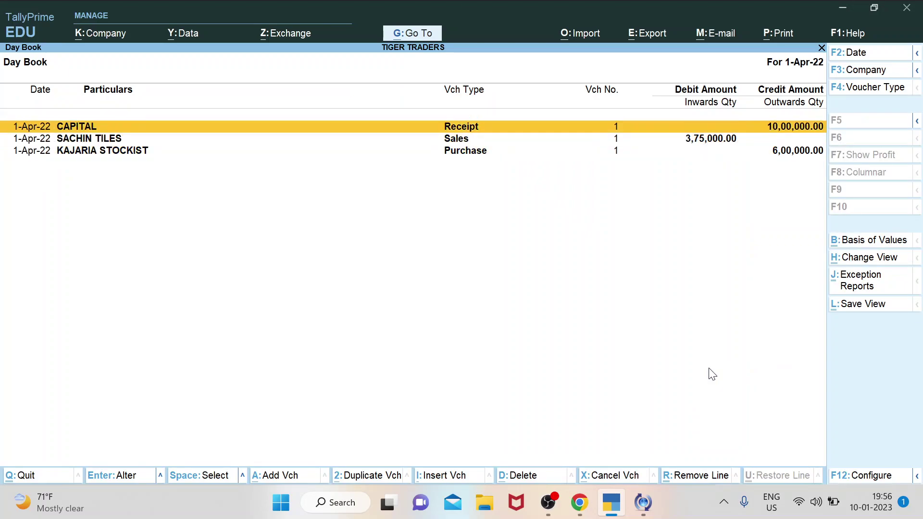
key("Escape")
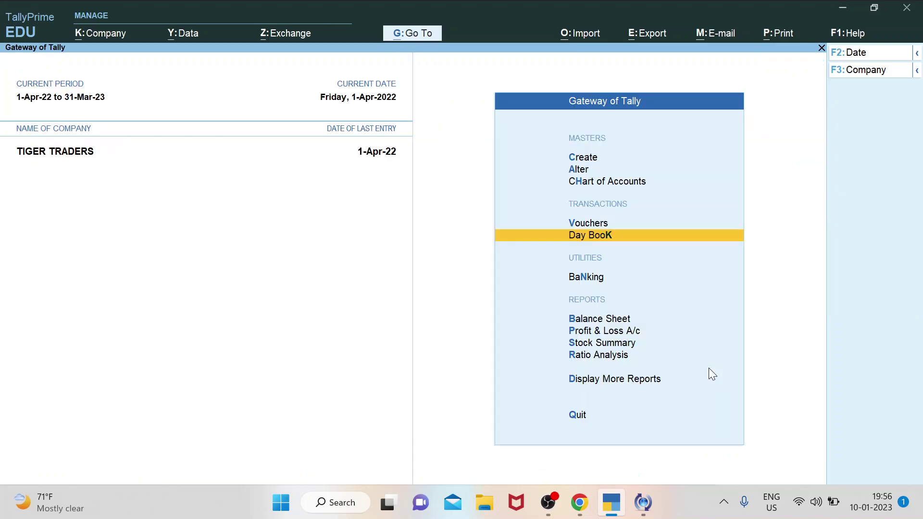
Check the Stock Summary of the three KAJARIA tile items, then open Display More Reports.
key("Down")
key("Down")
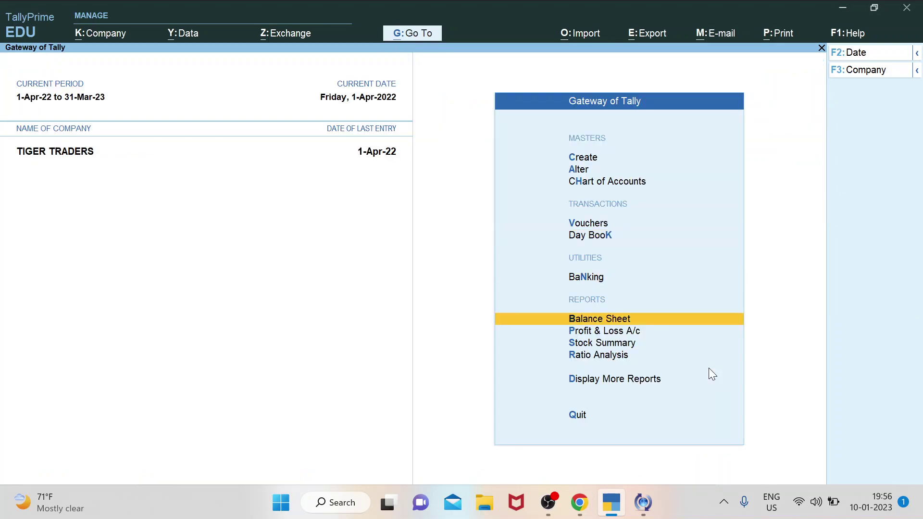
key("Down")
key("Down")
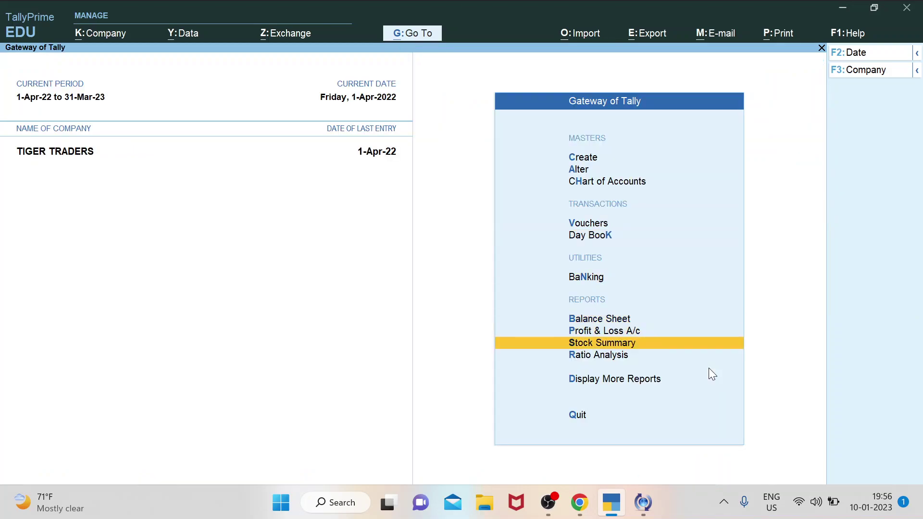
key("Return")
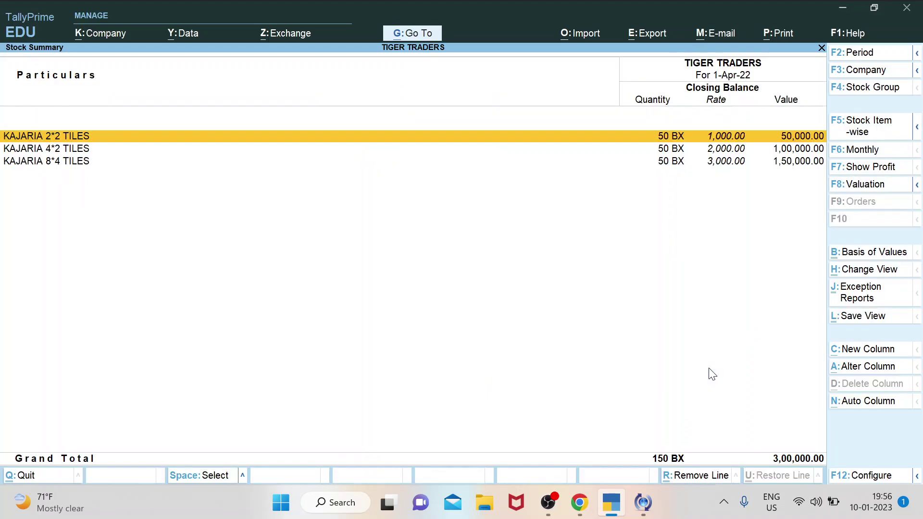
key("Down")
key("Down")
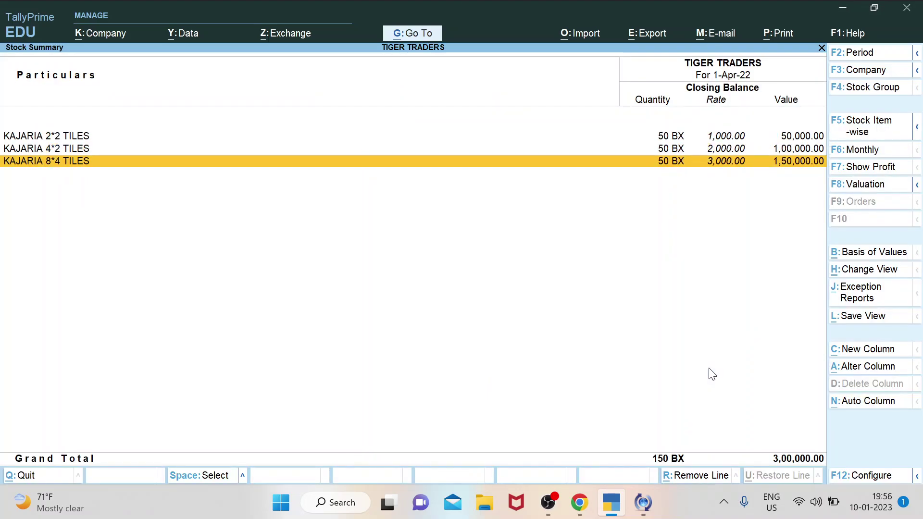
key("Escape")
key("Down")
key("Down")
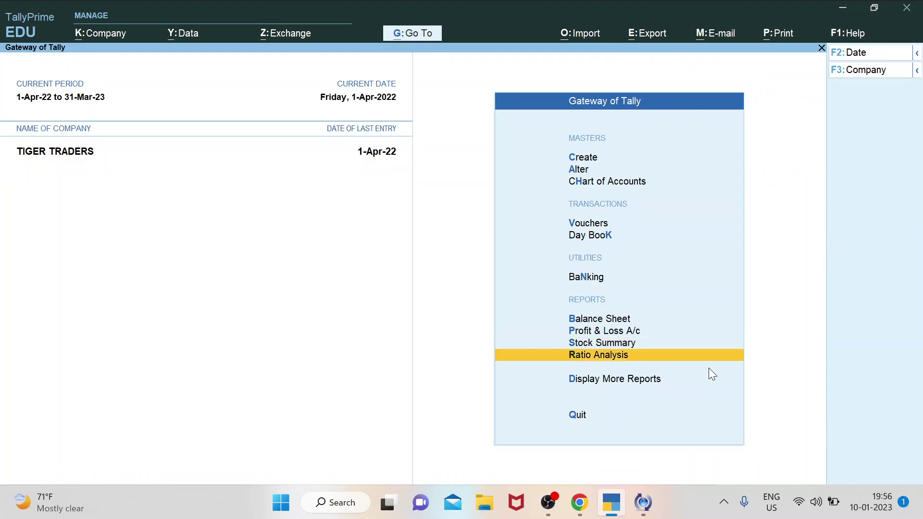
key("Return")
Open the Account Books reports and view the Payment Register.
key("Down")
key("Down")
key("Down")
key("Down")
key("Down")
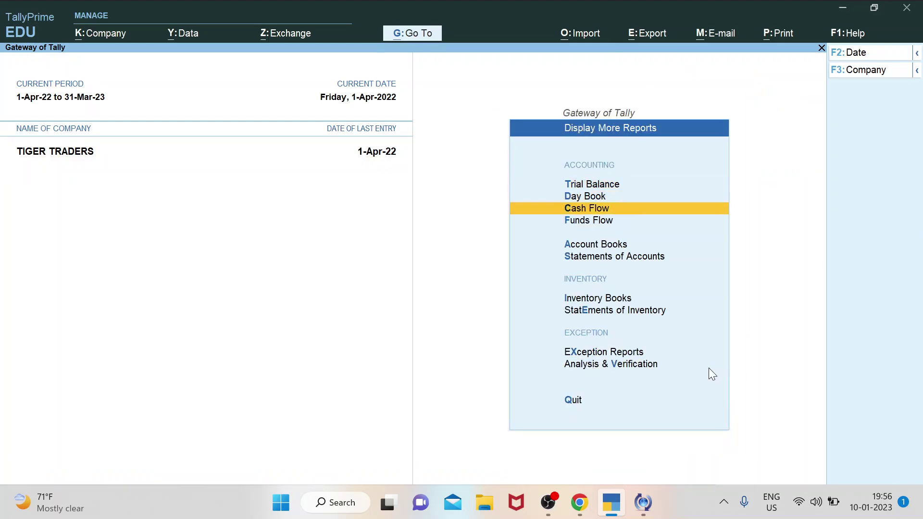
key("Up")
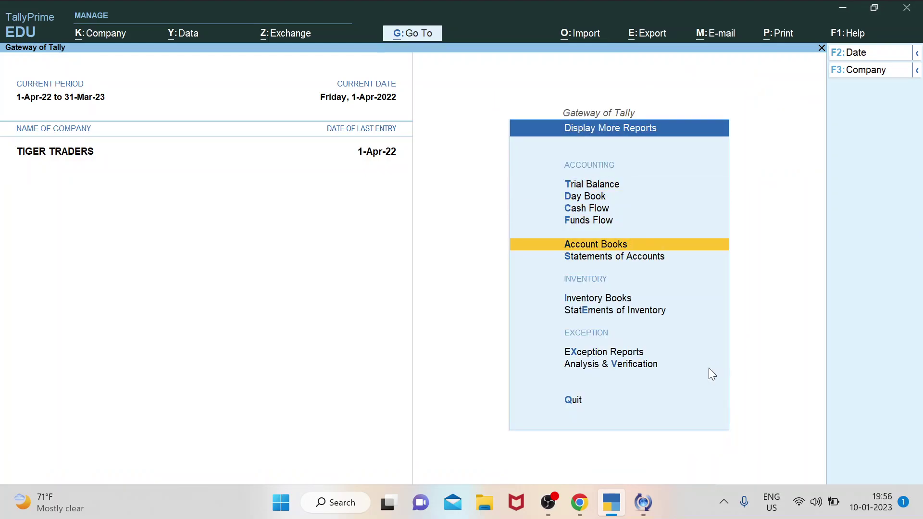
key("Return")
key("Down")
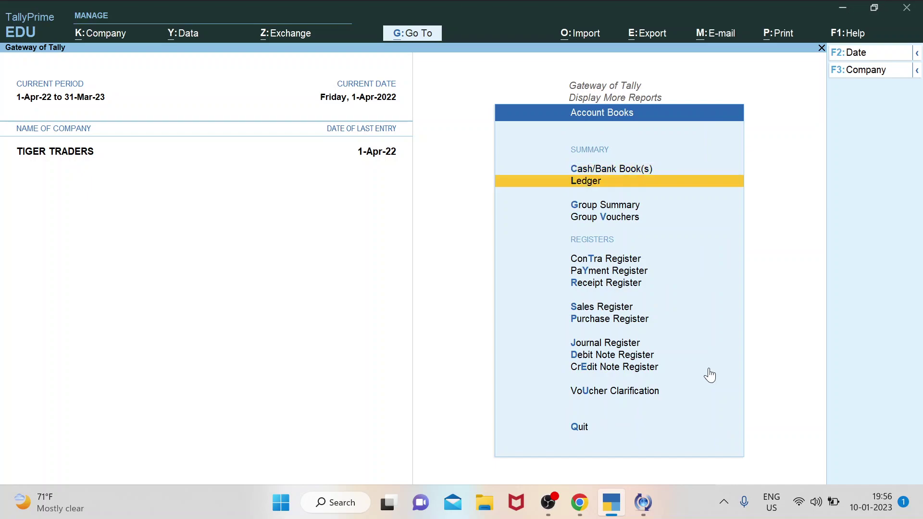
key("Down")
key("Down")
key("Down")
key("Down")
key("Up")
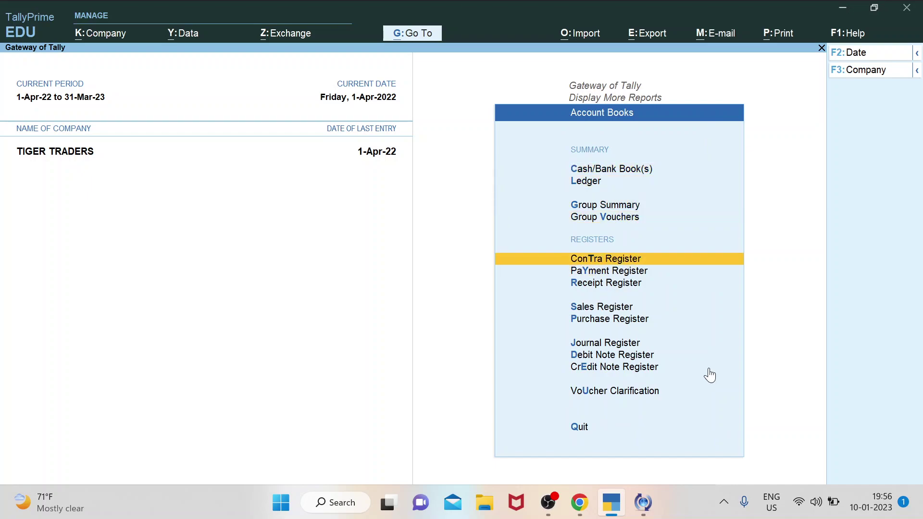
key("Down")
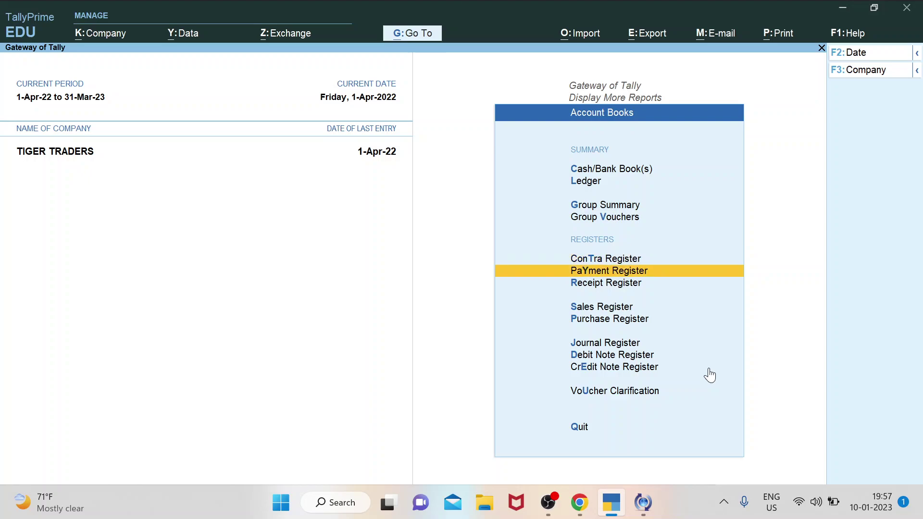
key("Return")
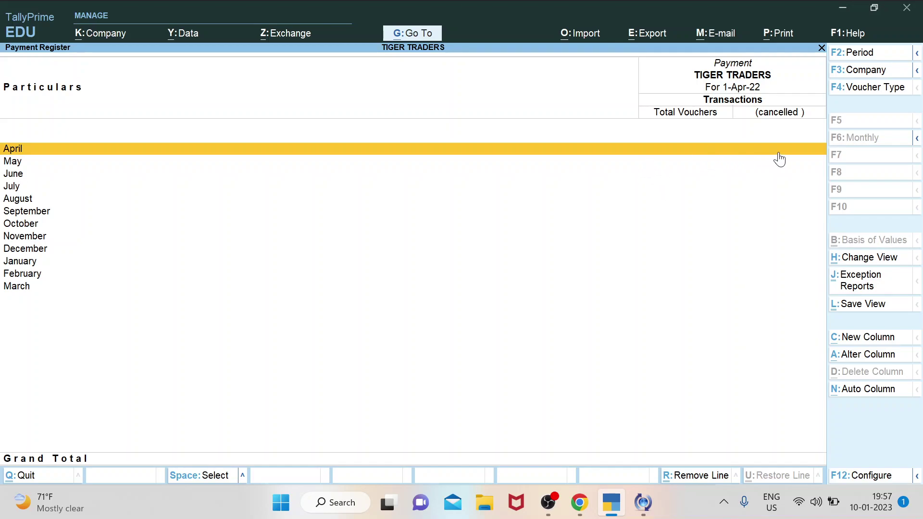
key("Escape")
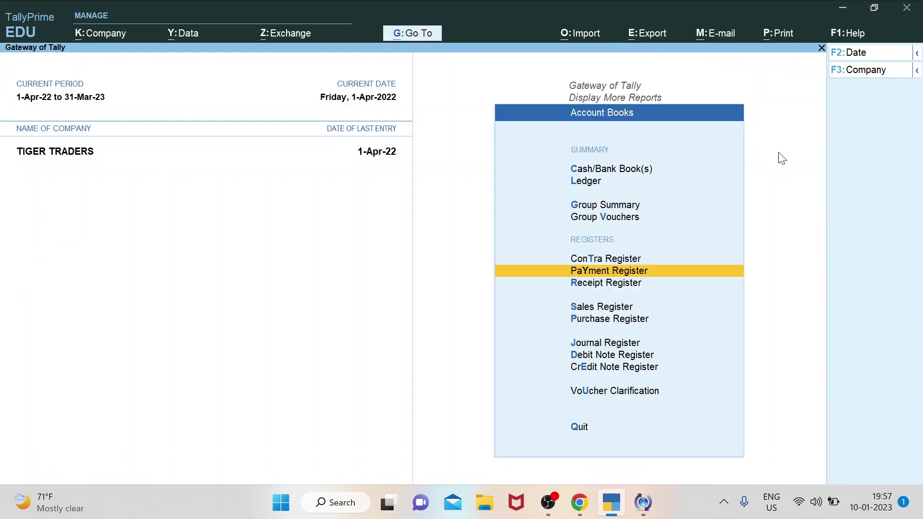
View April's CAPITAL receipt of 10,00,000 in the Receipt Register, then close it.
key("Down")
key("Return")
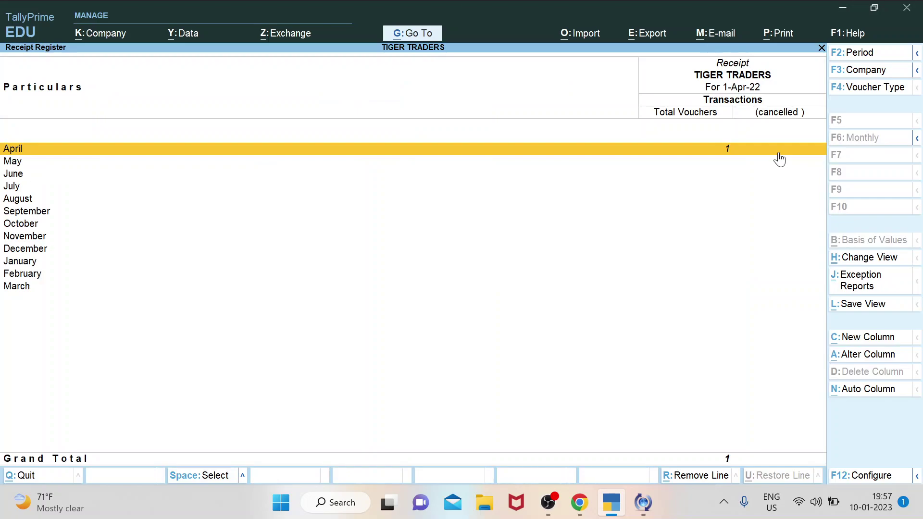
key("Return")
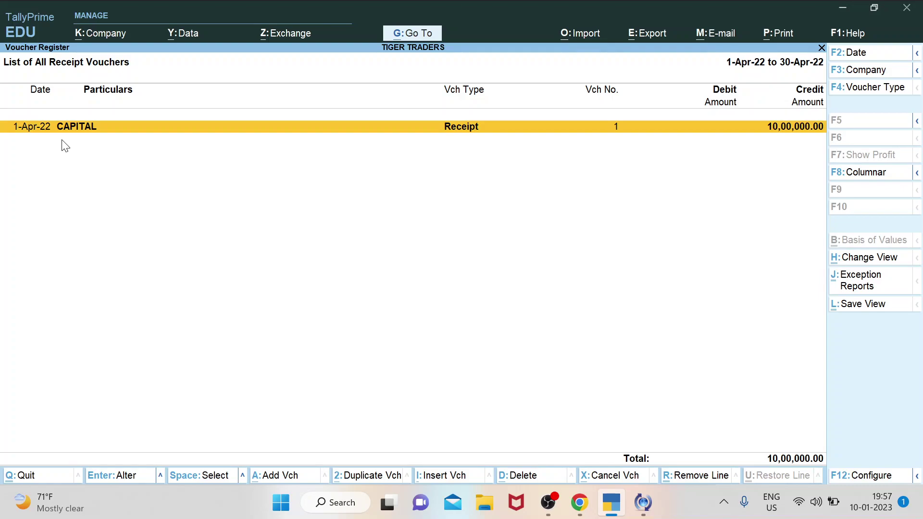
key("Escape")
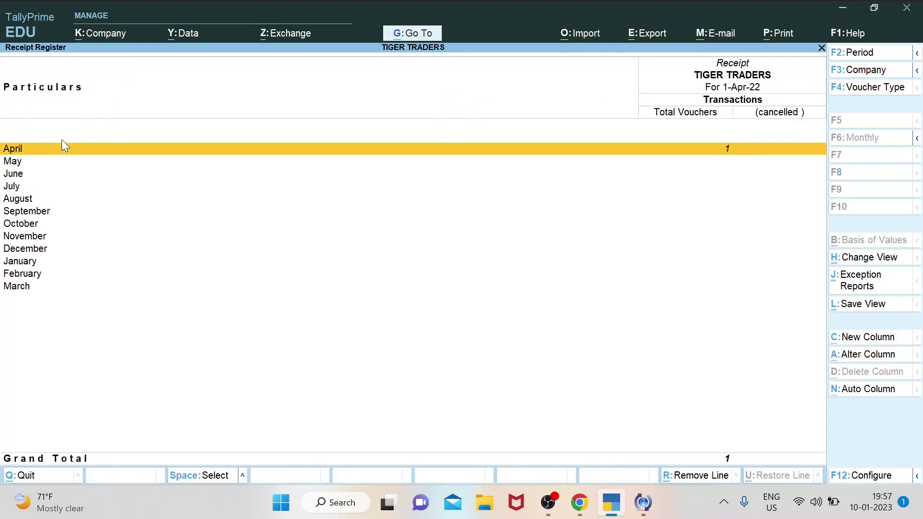
key("Escape")
View the Purchase Register and the Sales Register in turn.
key("Down")
key("Down")
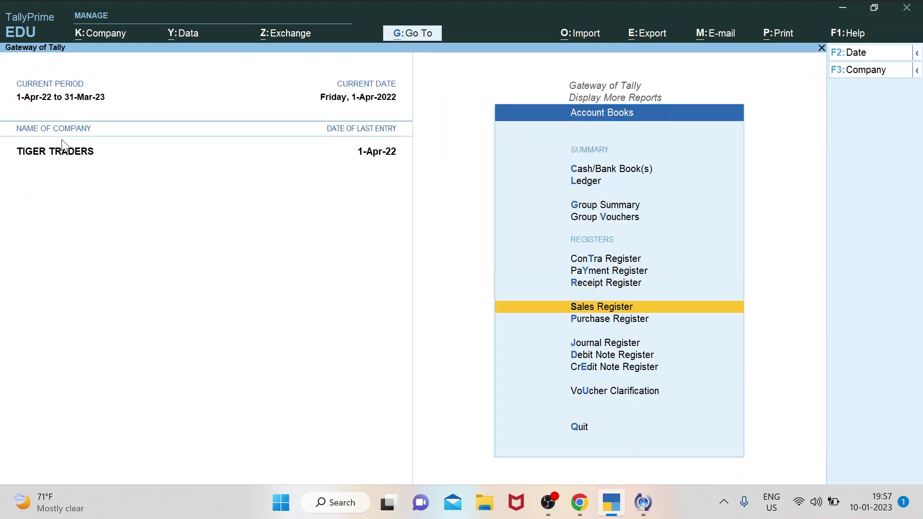
key("Return")
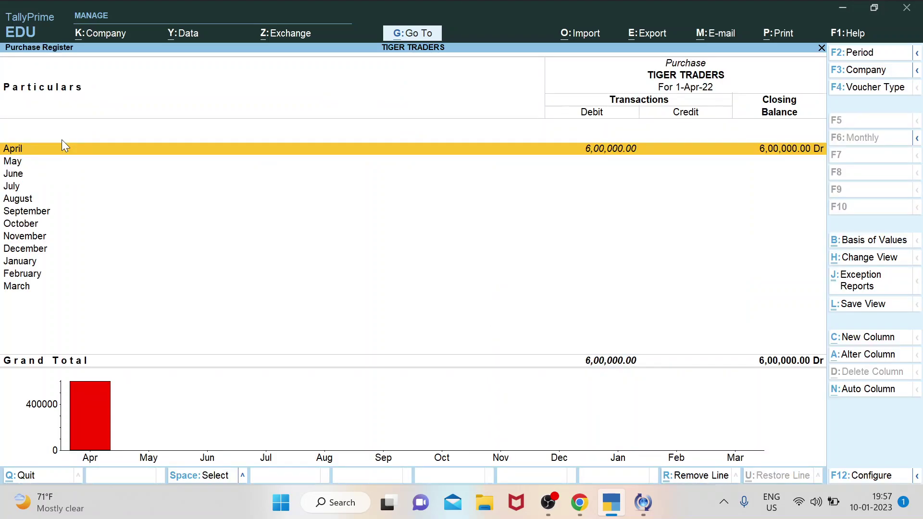
key("Escape")
key("Up")
key("Return")
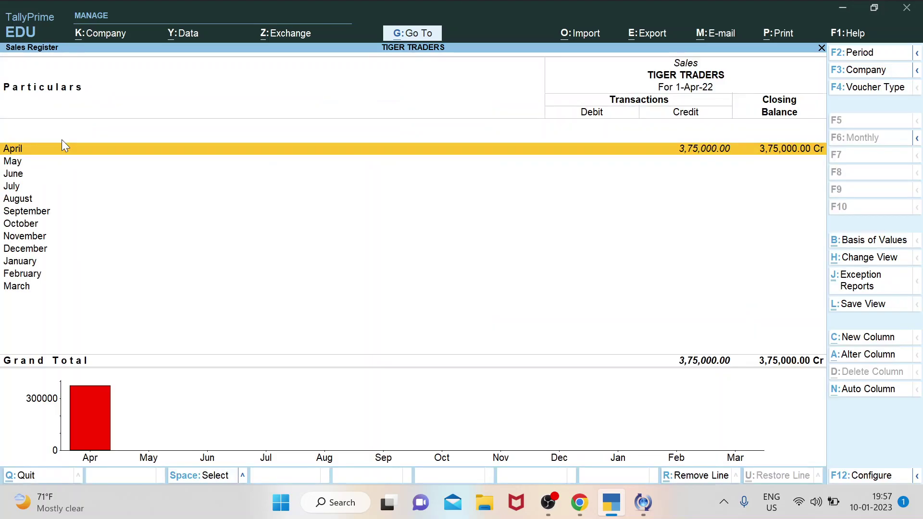
key("Escape")
View the Debit Note Register and the Credit Note Register in turn.
key("Down")
key("Down")
key("Down")
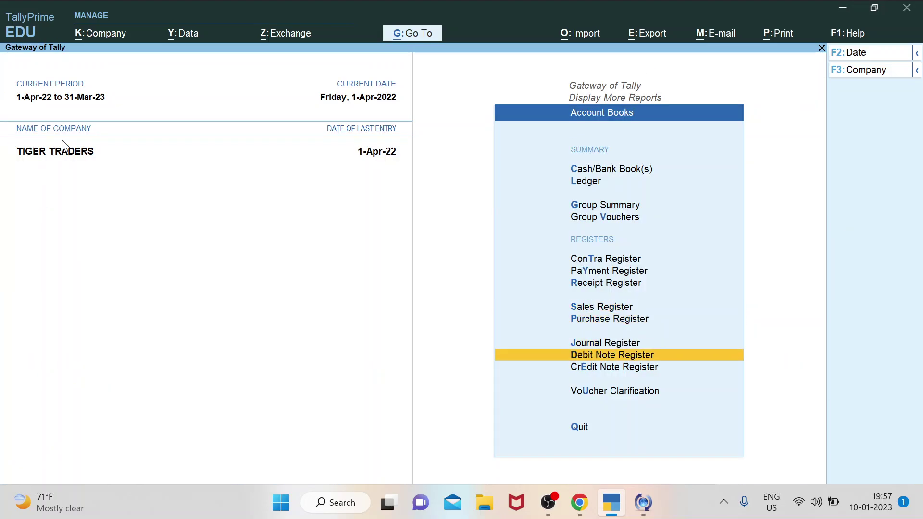
key("Return")
key("Escape")
key("Down")
key("Return")
key("Escape")
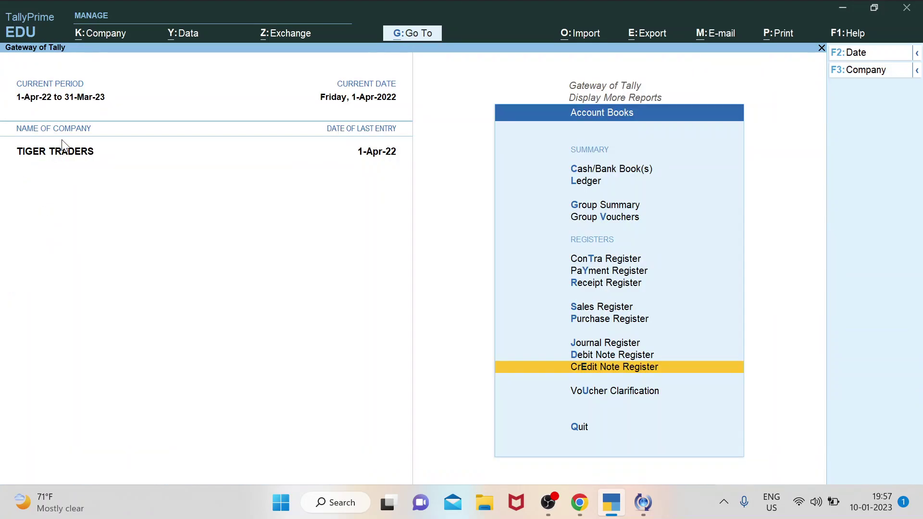
Back out to the Gateway of Tally, answering No to Quit, and browse the menu.
key("Down")
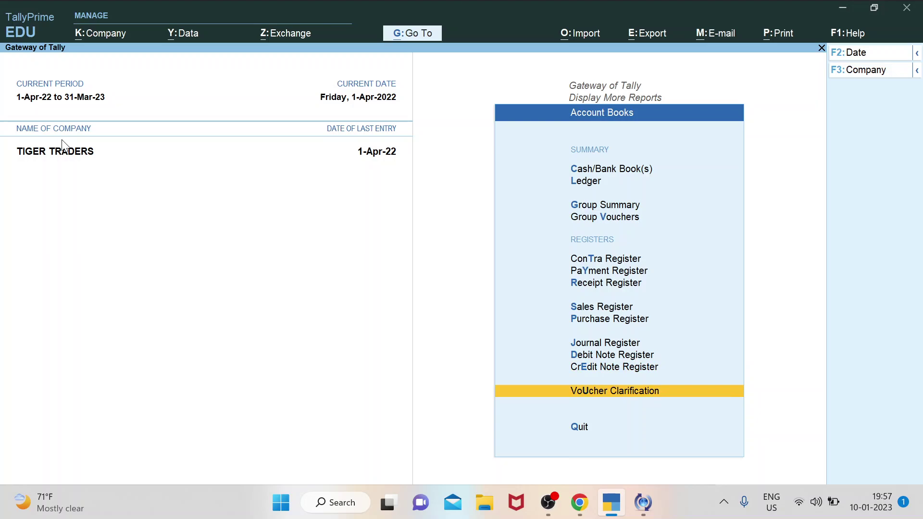
key("Escape")
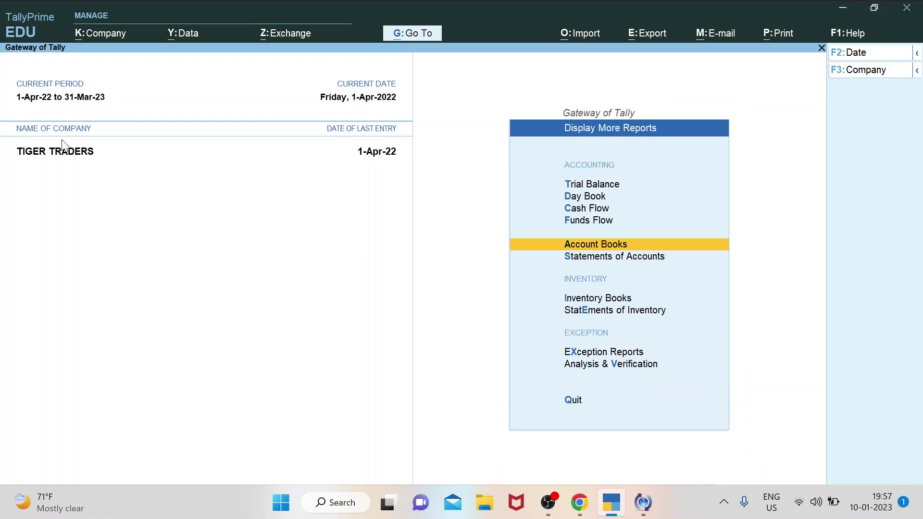
key("Return")
key("Escape")
key("Escape")
key("Escape")
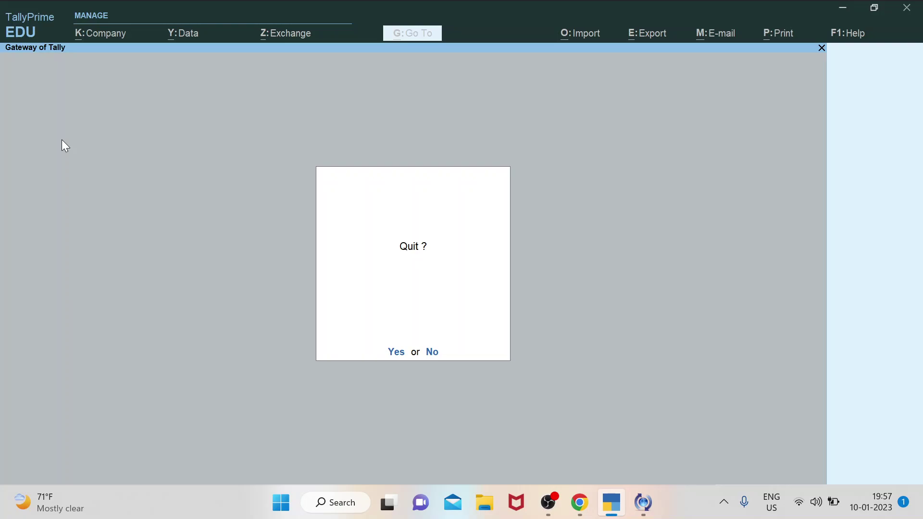
key("n")
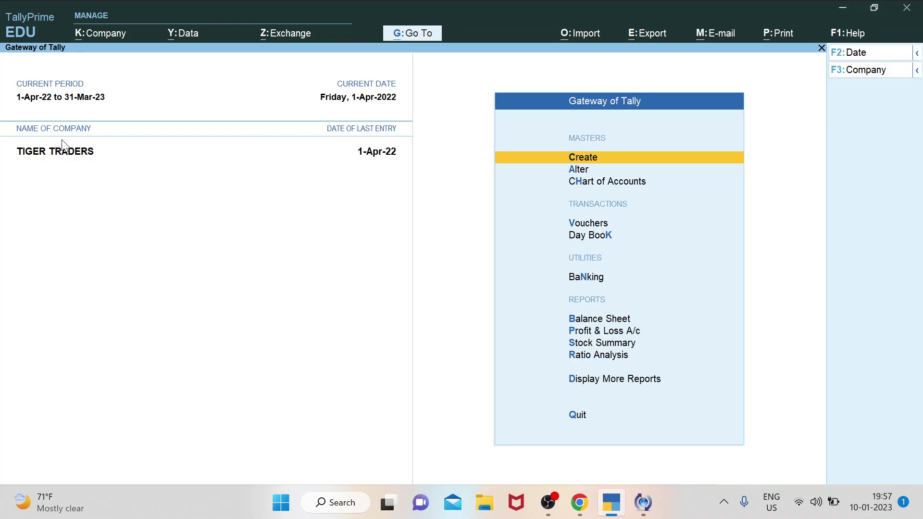
key("Down")
key("Down")
key("Down")
key("Down")
key("Down")
key("Up")
key("Up")
key("Up")
key("Up")
key("Down")
key("Down")
key("Down")
key("Down")
key("Down")
key("Down")
key("Down")
key("Down")
key("Down")
key("Down")
key("Up")
key("Up")
key("Up")
key("Up")
key("Up")
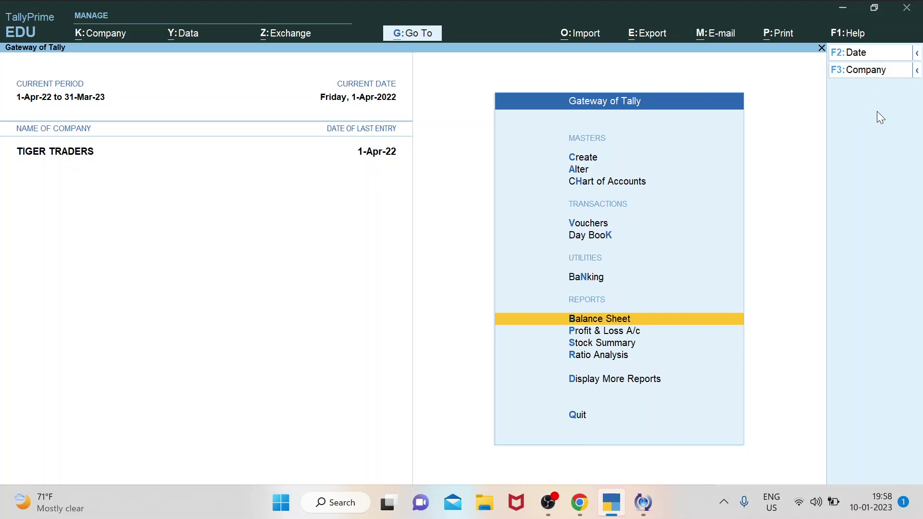
Open the company actions list and choose Alter Company for TIGER TRADERS.
key("F3")
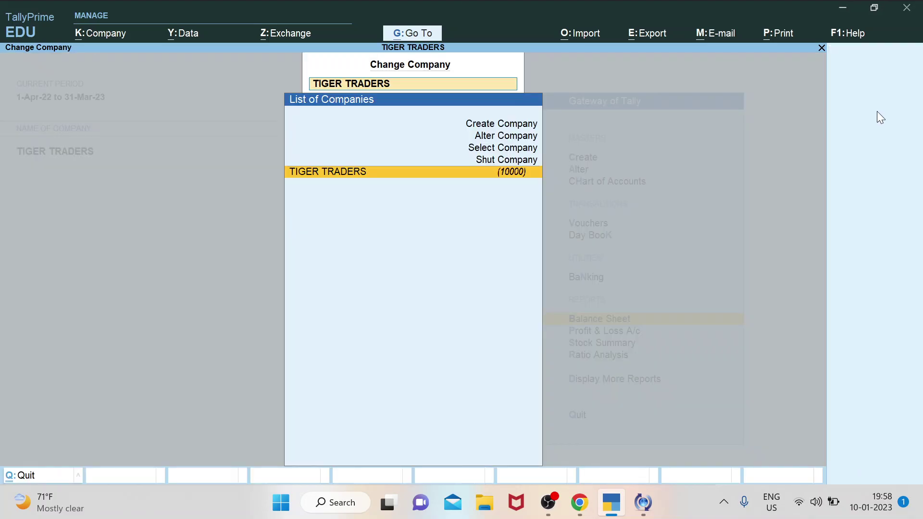
key("Up")
key("Up")
key("Up")
key("Up")
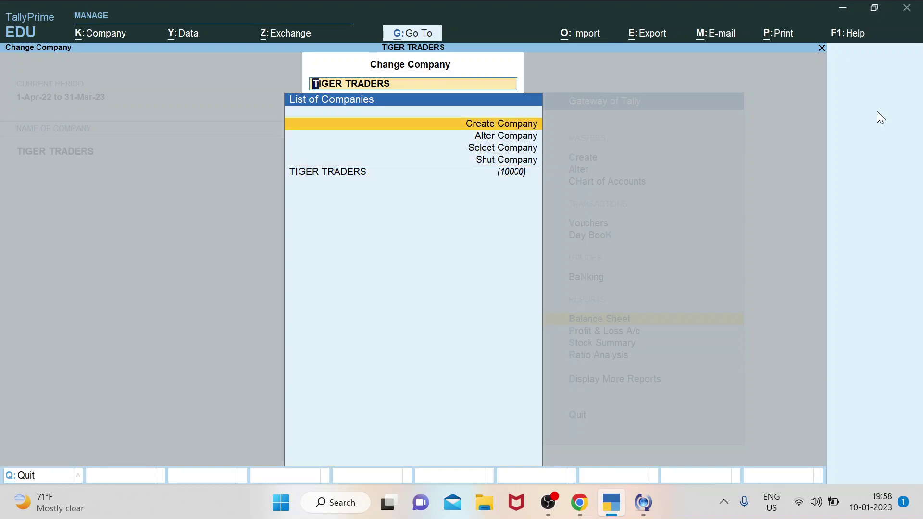
key("Down")
key("Up")
key("Down")
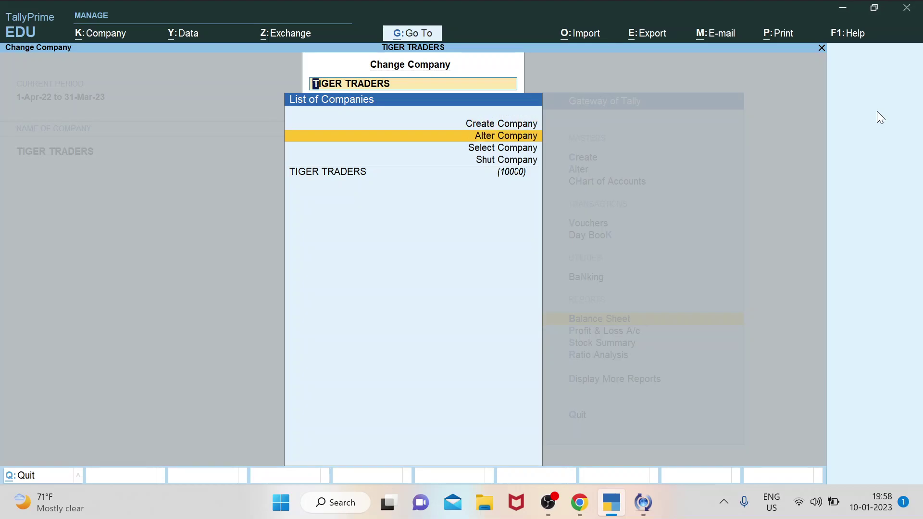
key("Return")
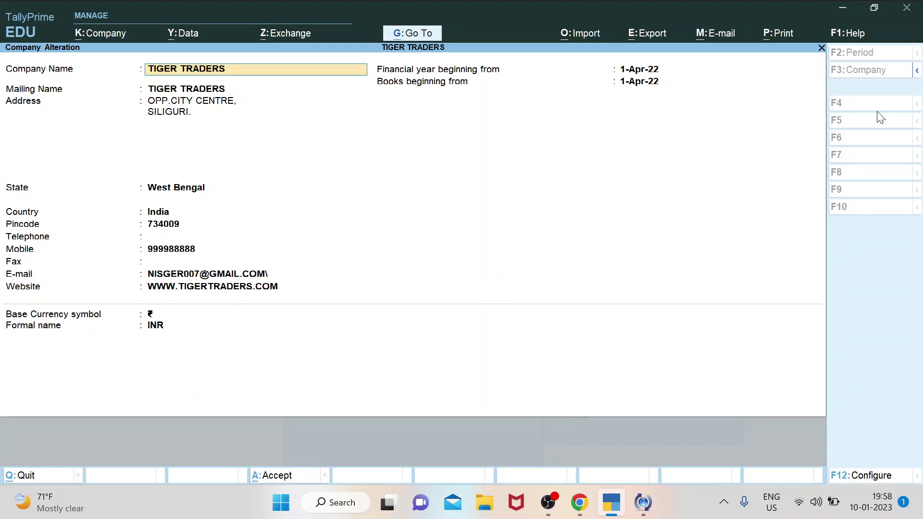
Step through the name, address and West Bengal state fields, then quit without saving.
key("Return")
key("Return")
key("Return")
key("Return")
key("Return")
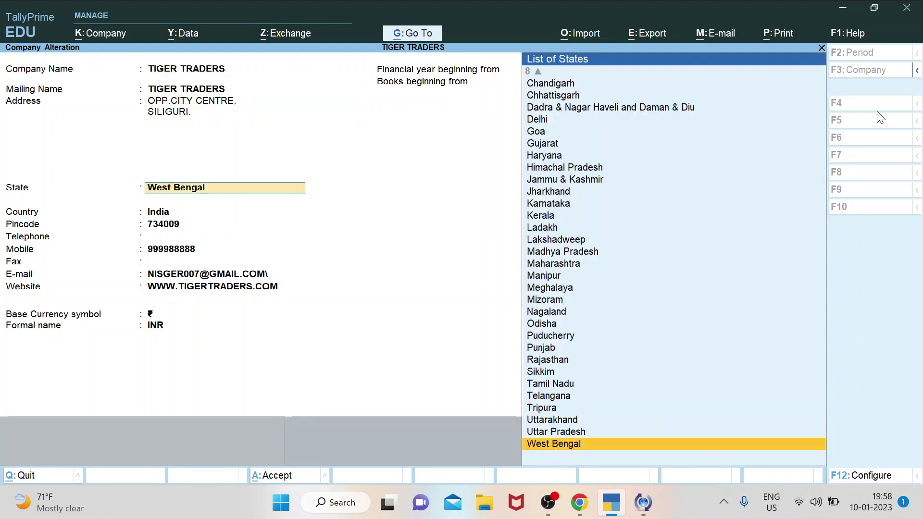
key("Return")
key("Return")
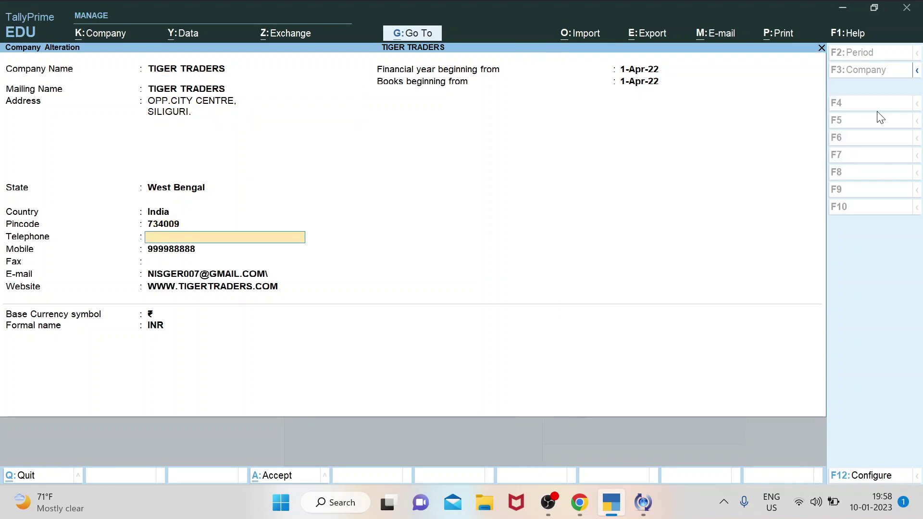
key("Return")
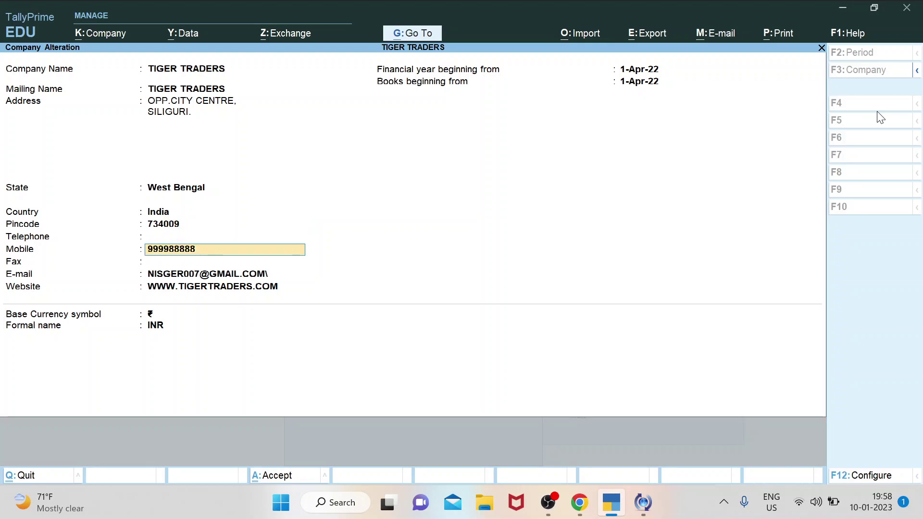
key("Escape")
key("Escape")
key("Return")
key("Down")
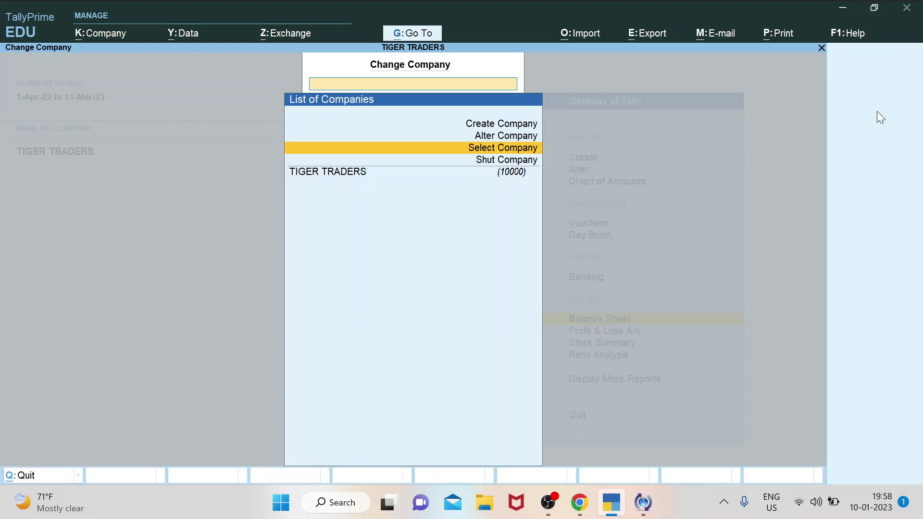
Shut TIGER TRADERS via Shut Company, confirming with Yes.
key("Down")
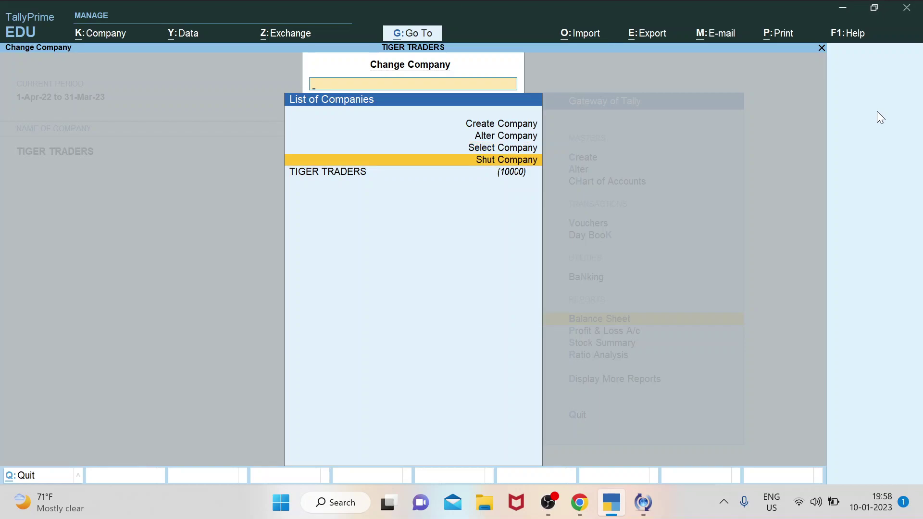
key("Return")
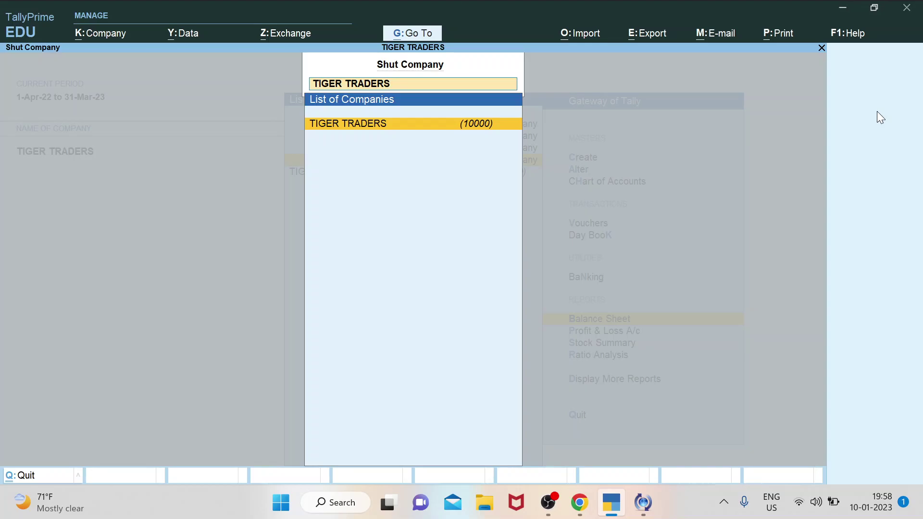
key("Return")
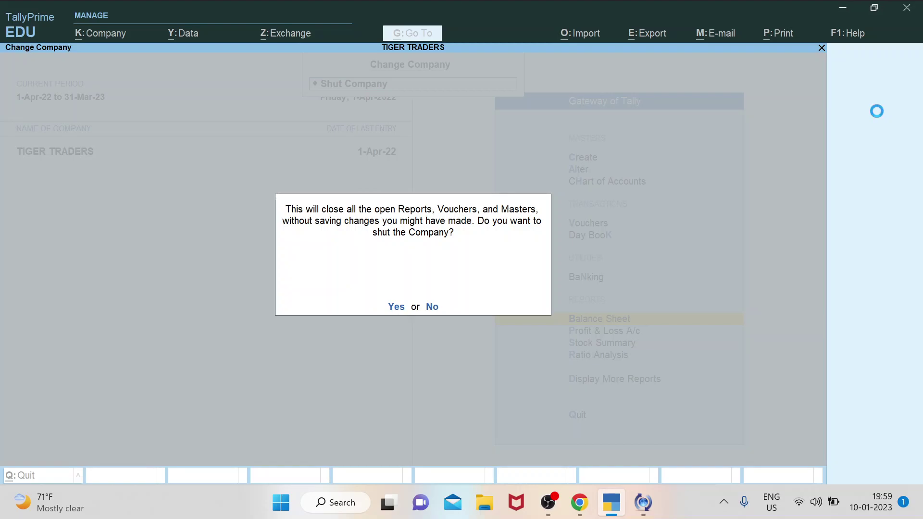
key("y")
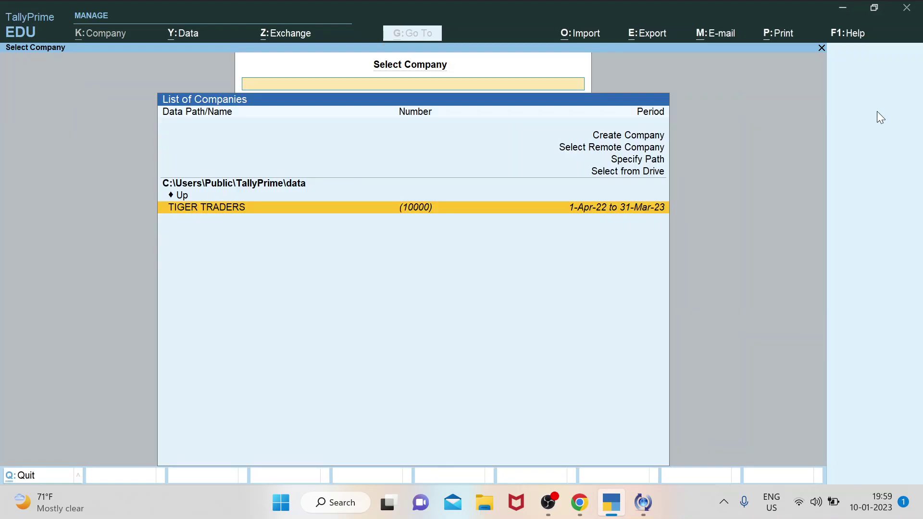